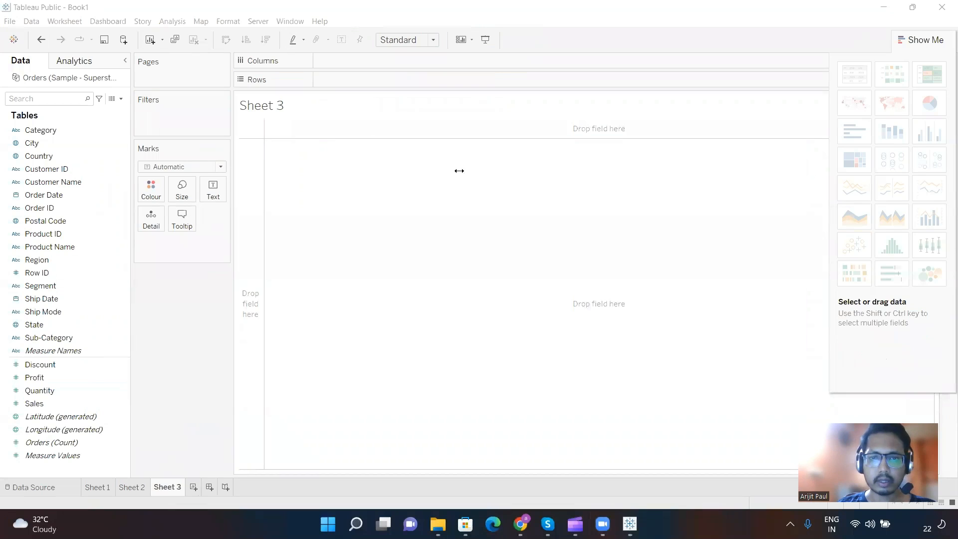
# Step: Add an on-screen text note over the empty sheet reading "1. Line Graph is important to communicate a Pattern"
pyautogui.doubleClick(459, 171)
pyautogui.write('Line')
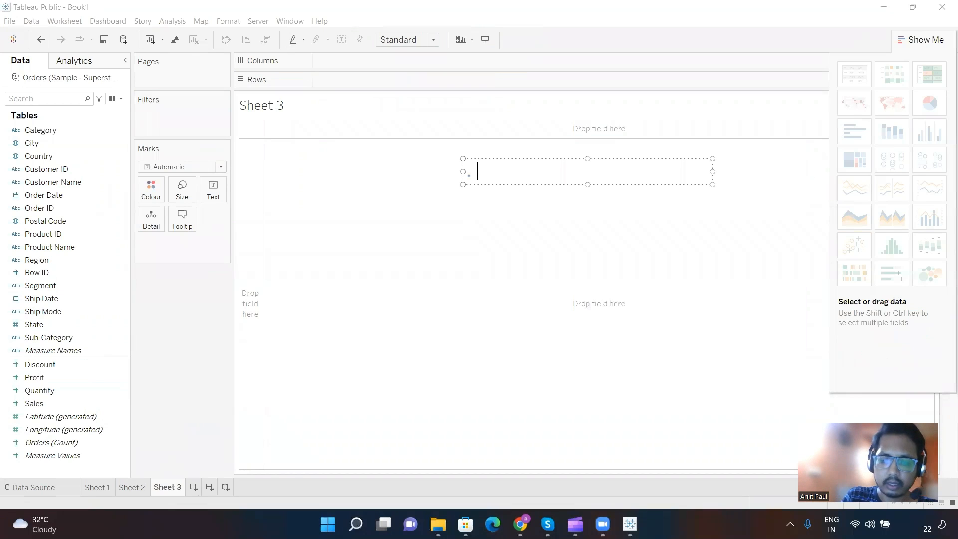
pyautogui.write(' Gra')
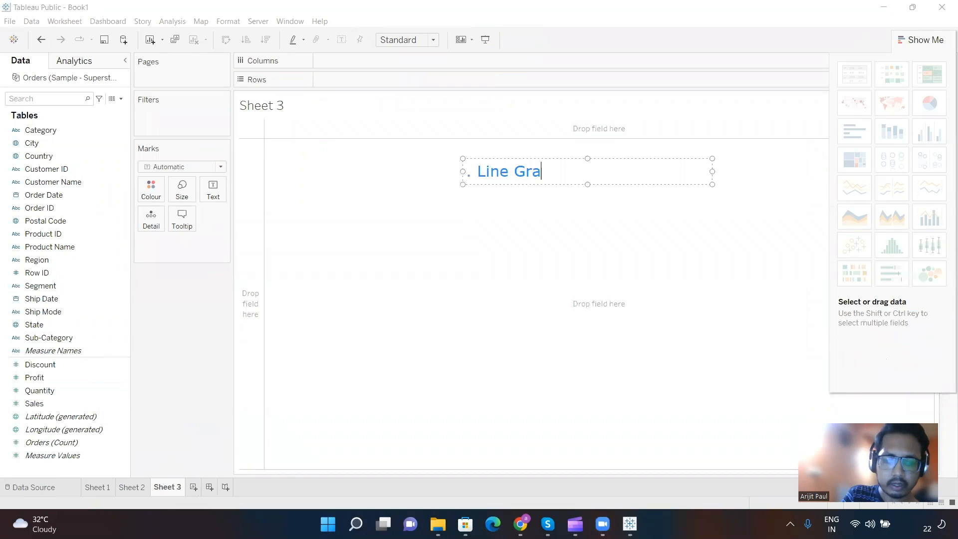
pyautogui.write('ph is impora')
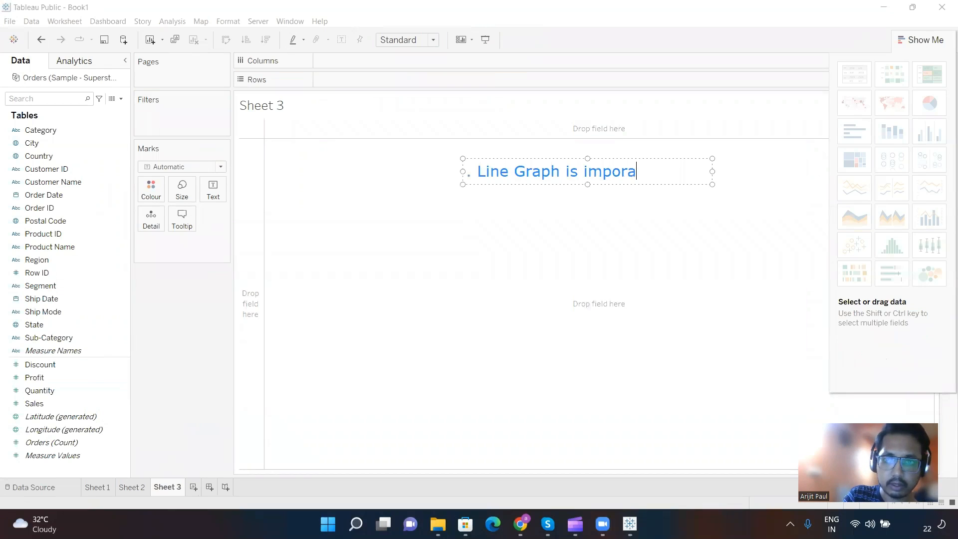
pyautogui.press('BackSpace')
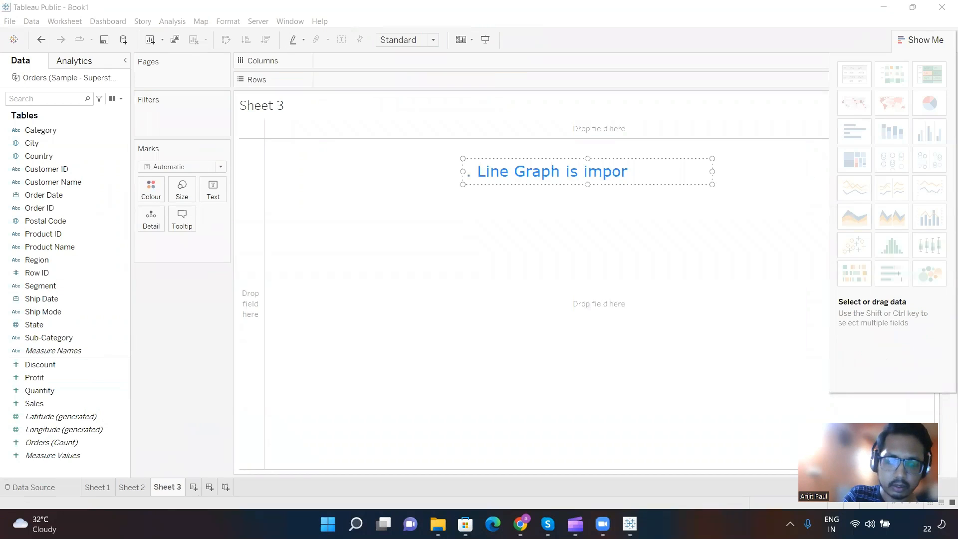
pyautogui.write('tant to s')
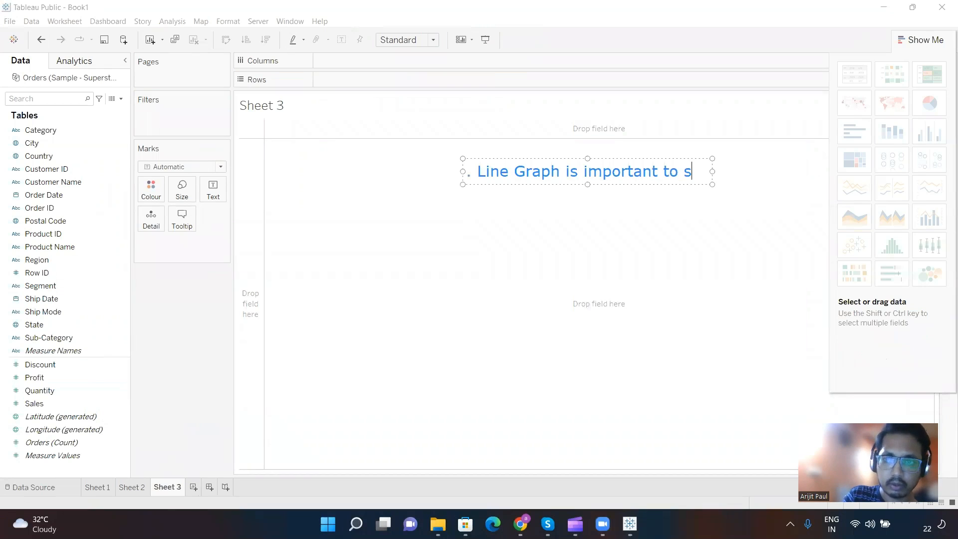
pyautogui.press('BackSpace')
pyautogui.write('commu')
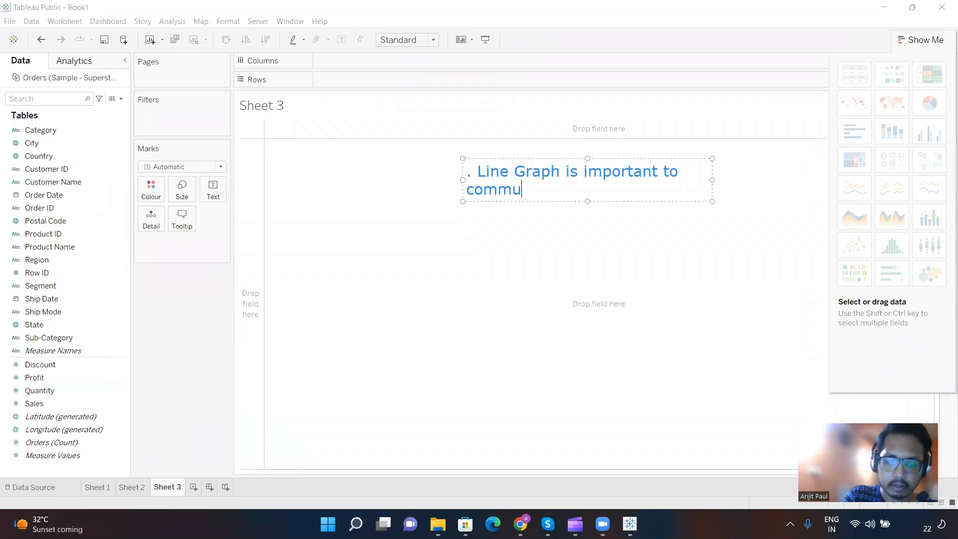
pyautogui.write('niacted')
pyautogui.press('BackSpace')
pyautogui.press('BackSpace')
pyautogui.press('BackSpace')
pyautogui.press('BackSpace')
pyautogui.press('BackSpace')
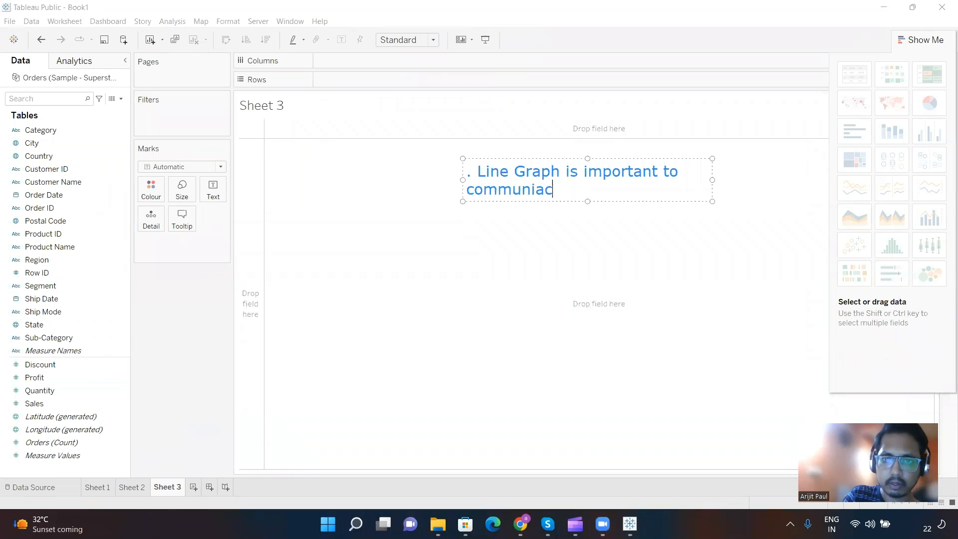
pyautogui.write('ca')
pyautogui.press('BackSpace')
pyautogui.write('a')
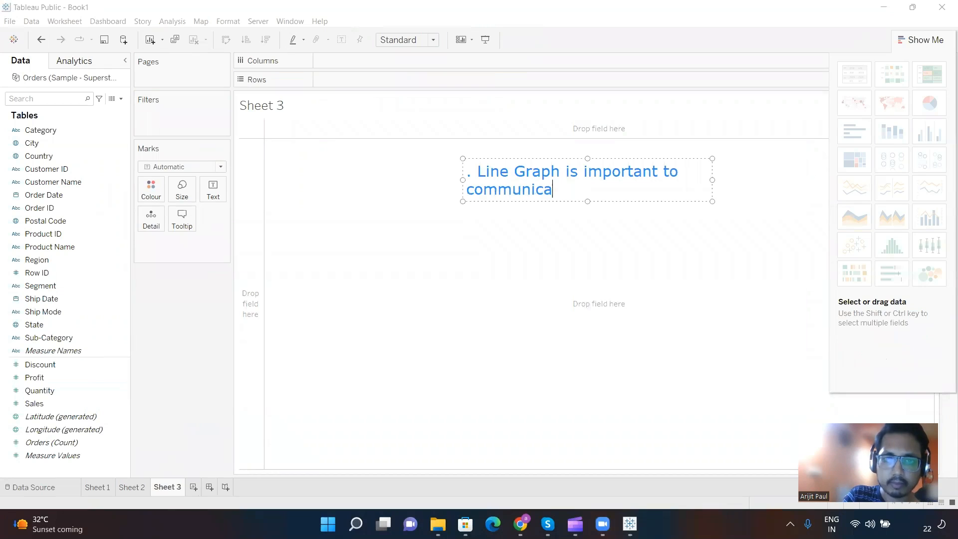
pyautogui.write('te a Pettern')
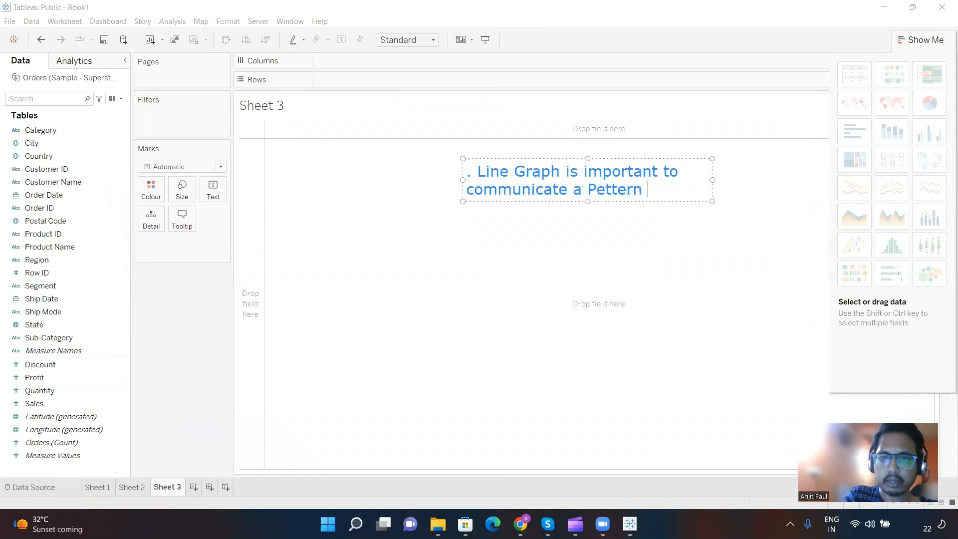
pyautogui.press('BackSpace')
pyautogui.press('BackSpace')
pyautogui.press('BackSpace')
pyautogui.press('BackSpace')
pyautogui.press('BackSpace')
pyautogui.press('BackSpace')
pyautogui.write('attern')
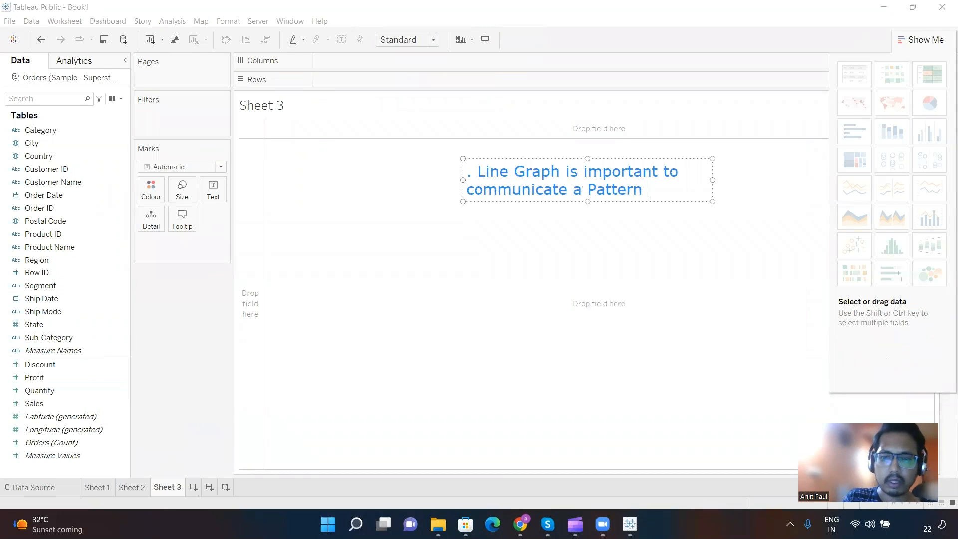
# Step: Add a second point to the note, after a blank line, reading "2. Data whic you want to Analyse should be in the Rows"
pyautogui.press('Return')
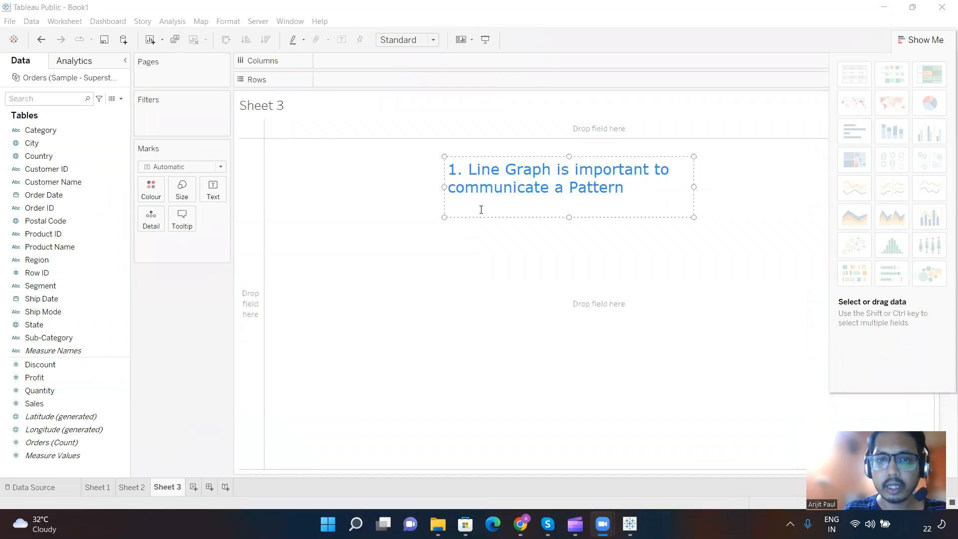
pyautogui.press('BackSpace')
pyautogui.write('2.')
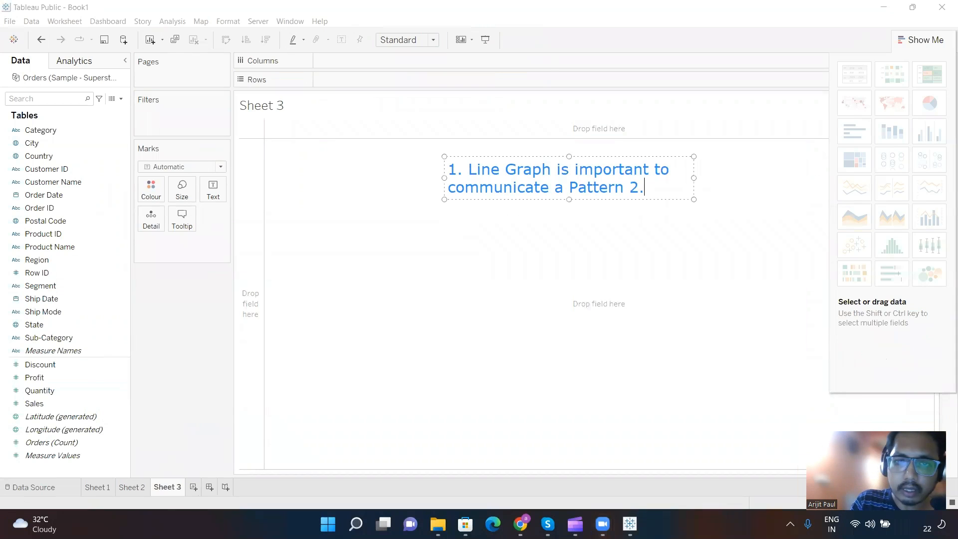
pyautogui.press('BackSpace')
pyautogui.press('BackSpace')
pyautogui.press('BackSpace')
pyautogui.press('BackSpace')
pyautogui.press('Return')
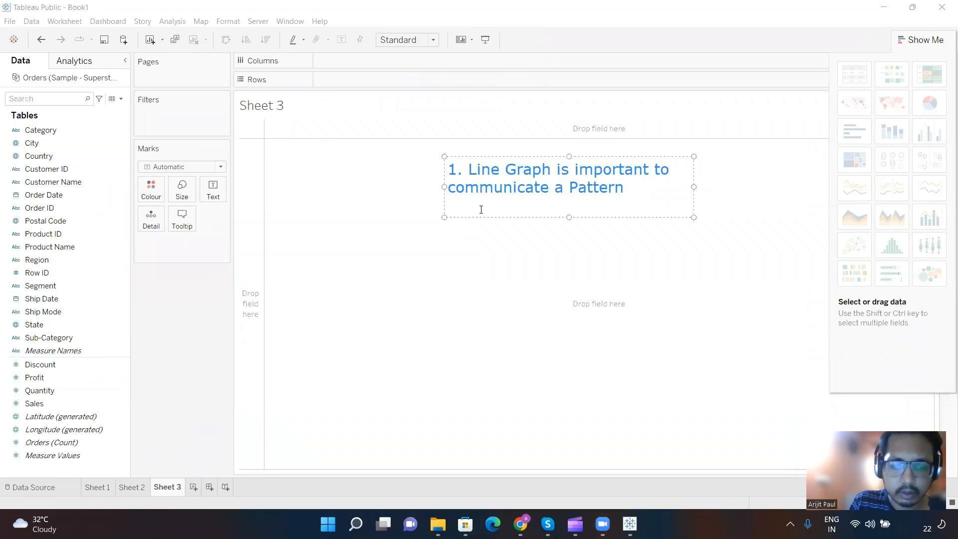
pyautogui.press('Return')
pyautogui.write('2. Data ')
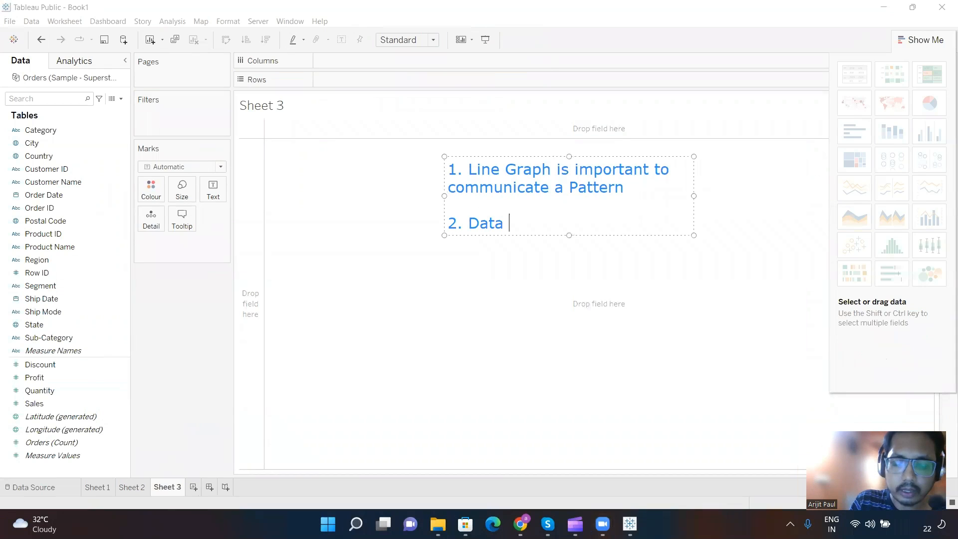
pyautogui.write('wi')
pyautogui.press('BackSpace')
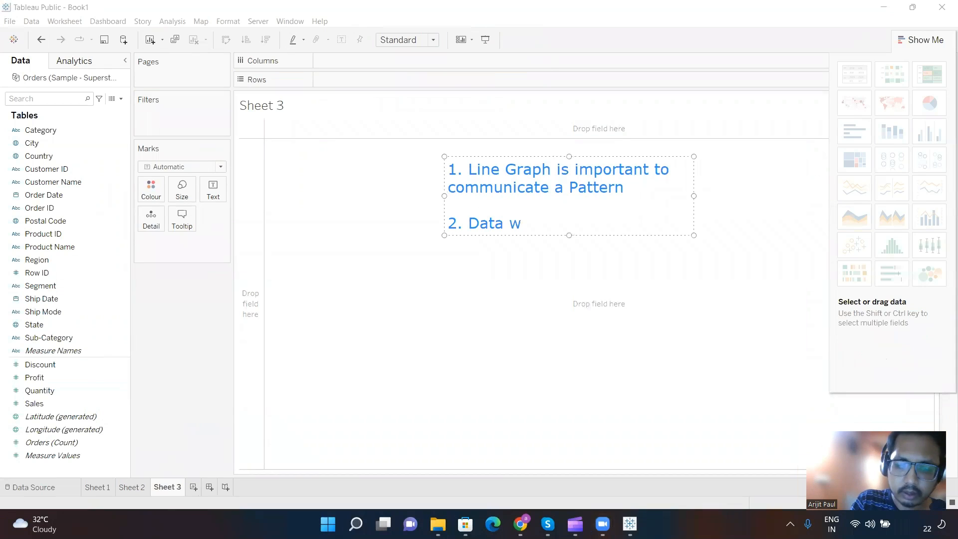
pyautogui.write('hic you wan')
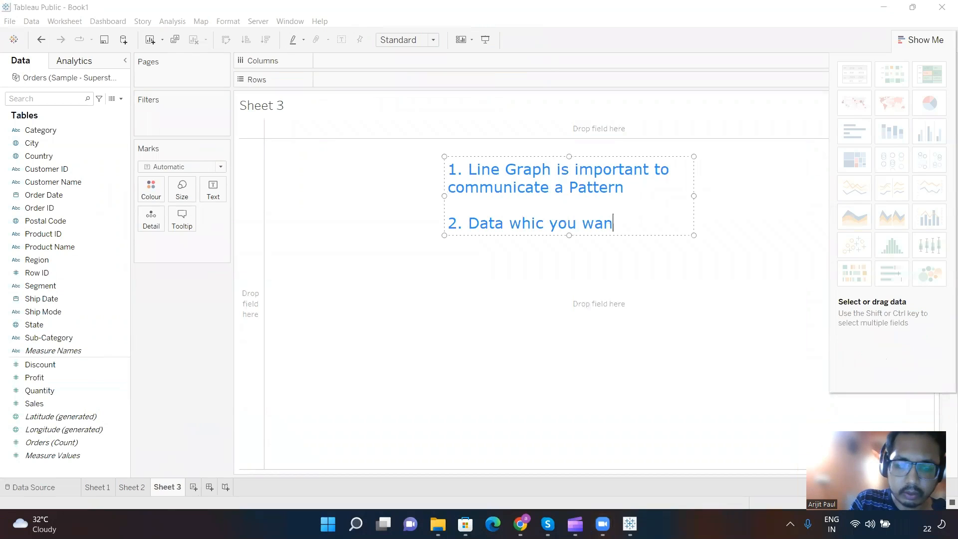
pyautogui.write('t to A')
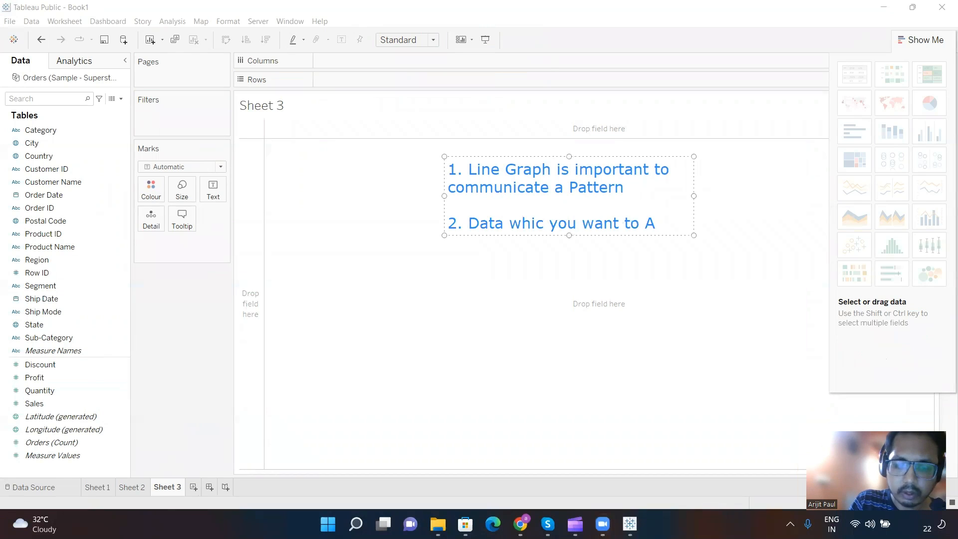
pyautogui.write('nalysze')
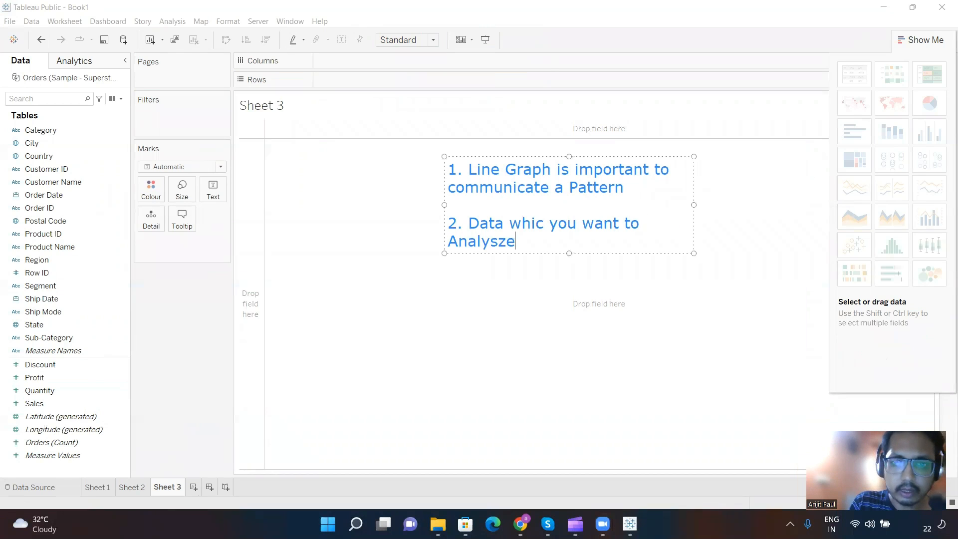
pyautogui.press('BackSpace')
pyautogui.press('BackSpace')
pyautogui.press('BackSpace')
pyautogui.write('se ')
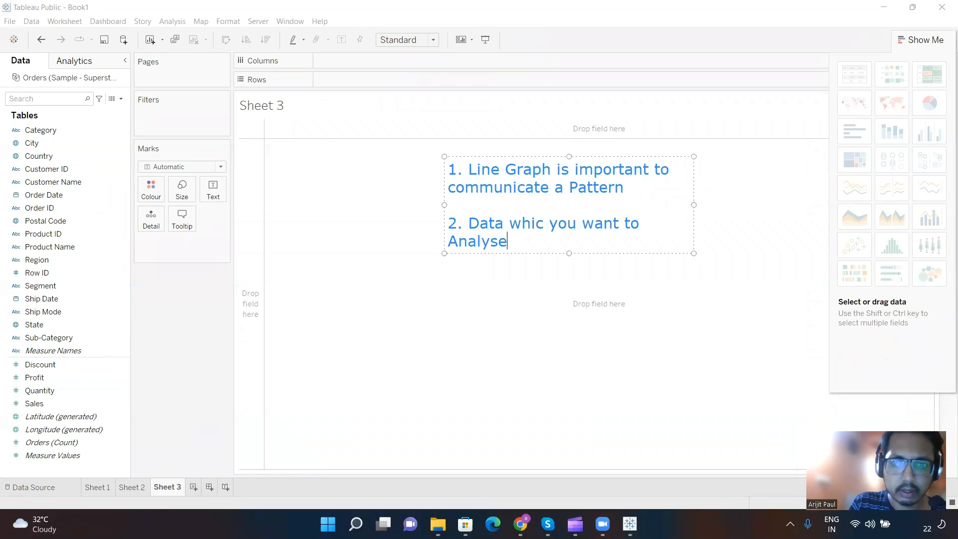
pyautogui.write('should be in')
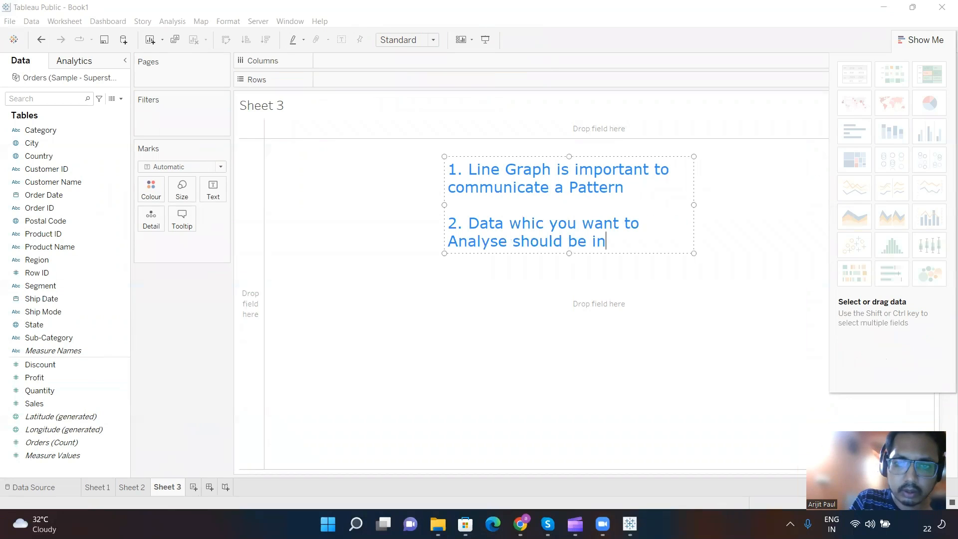
pyautogui.write(' the')
pyautogui.press('BackSpace')
pyautogui.press('BackSpace')
pyautogui.write('the ')
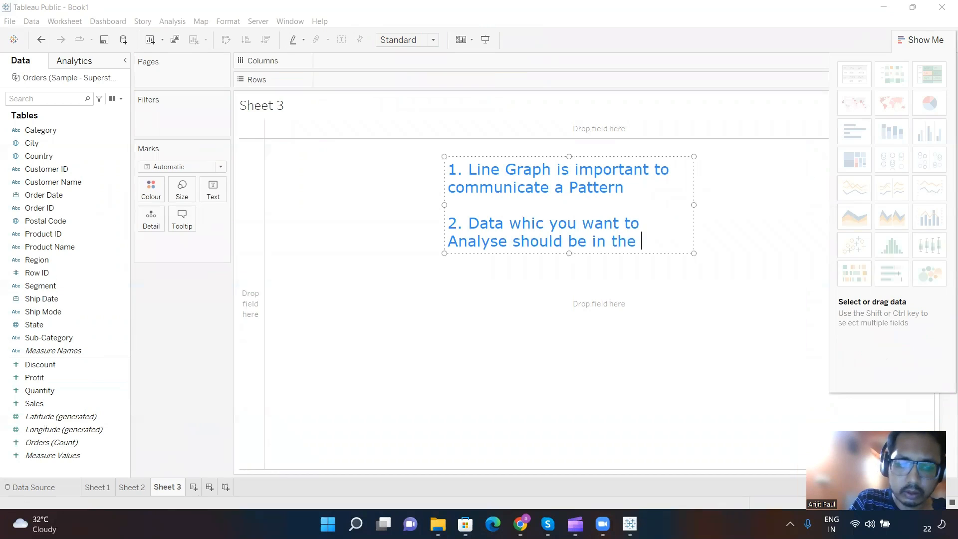
pyautogui.write('Rows')
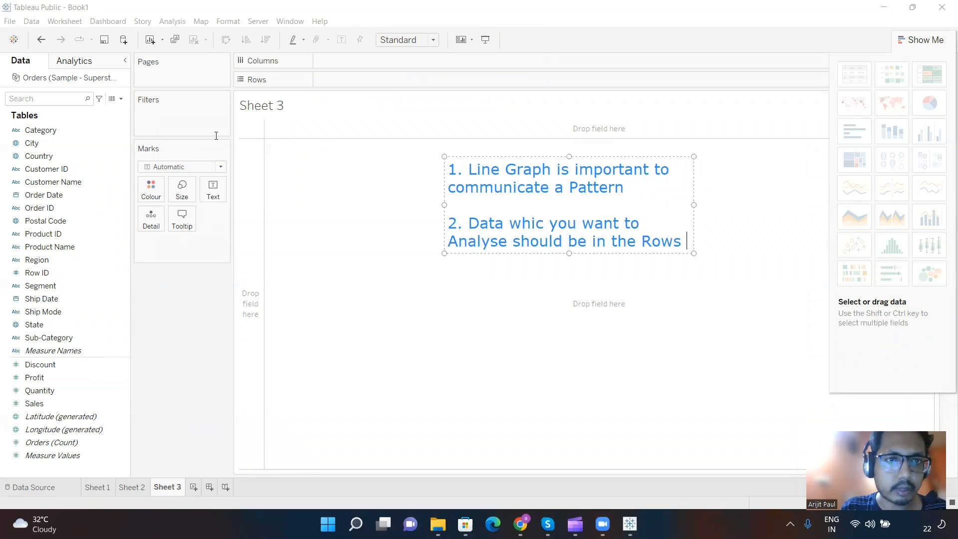
pyautogui.click(189, 51)
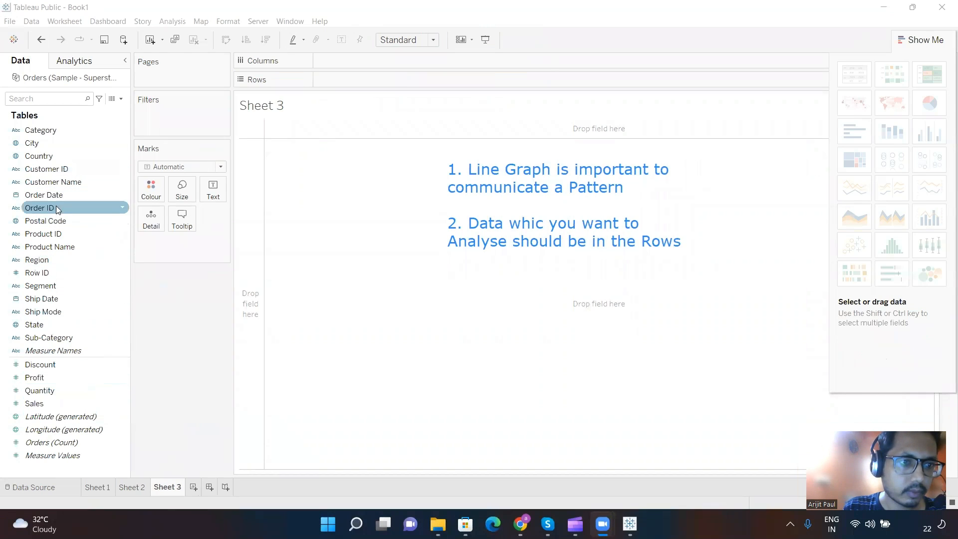
# Step: Build a line chart on Sheet 3 with Order Date on Columns and Sales on Rows
pyautogui.moveTo(47, 195); pyautogui.dragTo(343, 62)
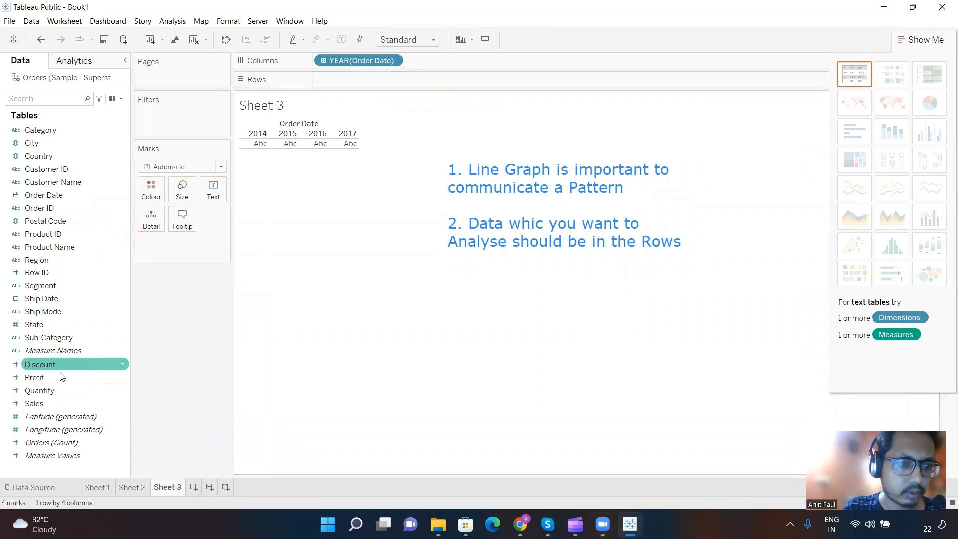
pyautogui.moveTo(35, 405)
pyautogui.mouseDown()
pyautogui.moveTo(216, 253)
pyautogui.moveTo(325, 90)
pyautogui.moveTo(348, 79)
pyautogui.mouseUp()
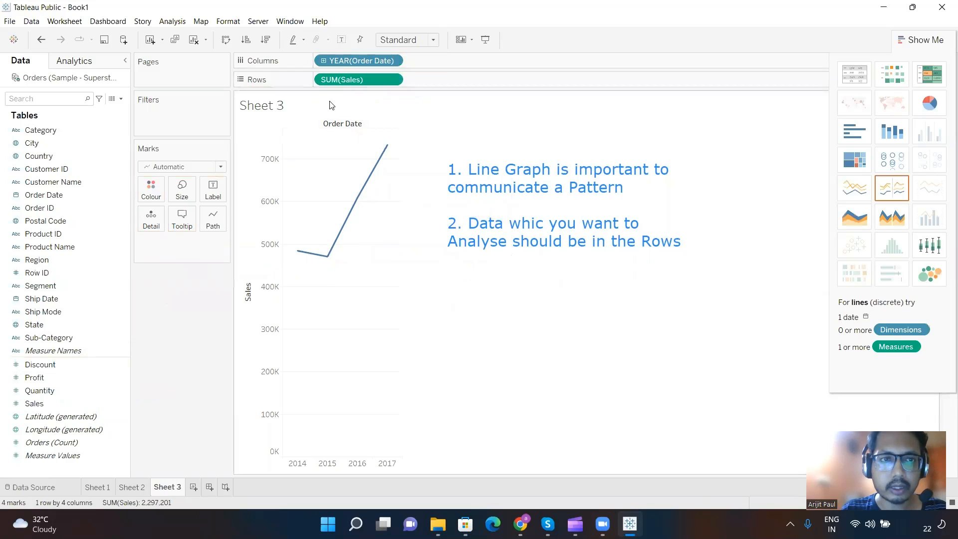
# Step: Add a separate on-screen text note below the two points reading "Line Graph we have generated"
pyautogui.click(279, 53)
pyautogui.click(504, 286)
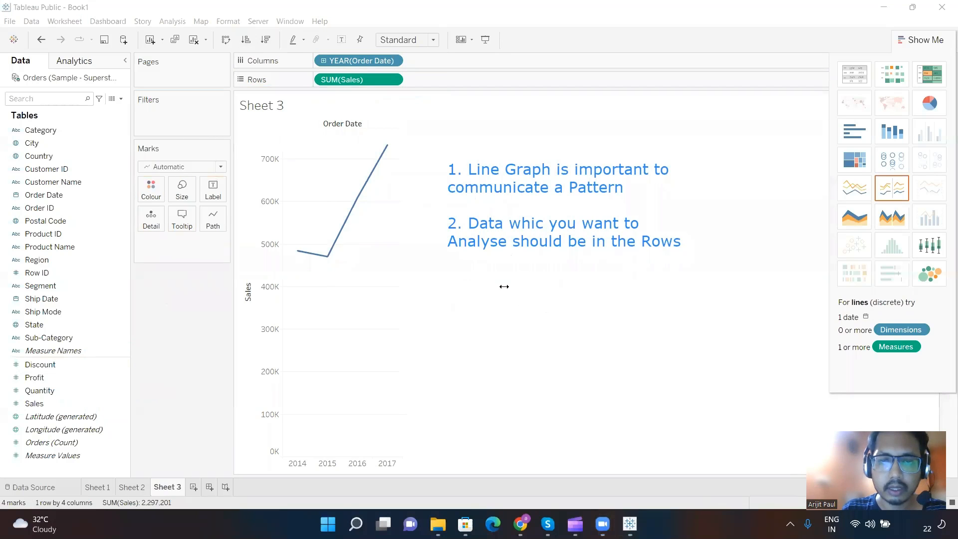
pyautogui.write('Line ')
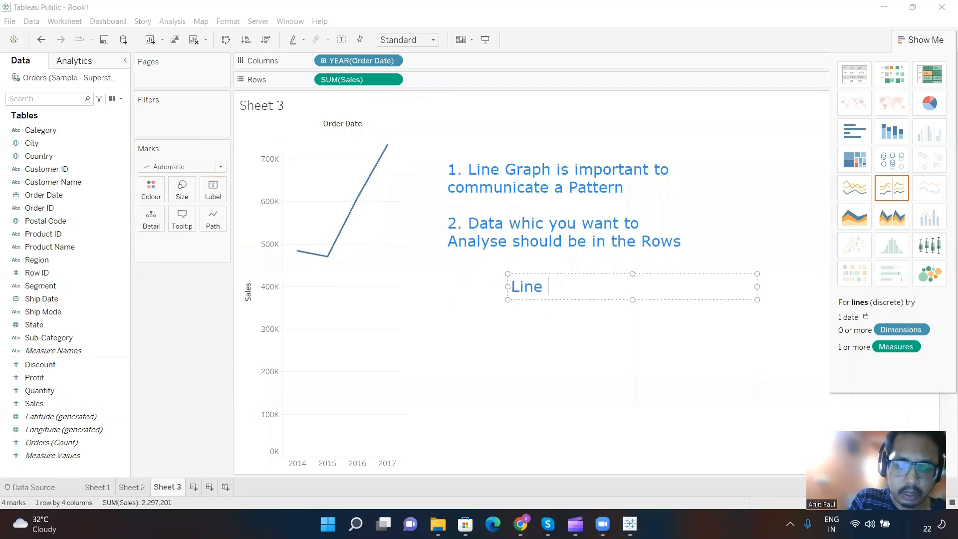
pyautogui.write('Graph we hav')
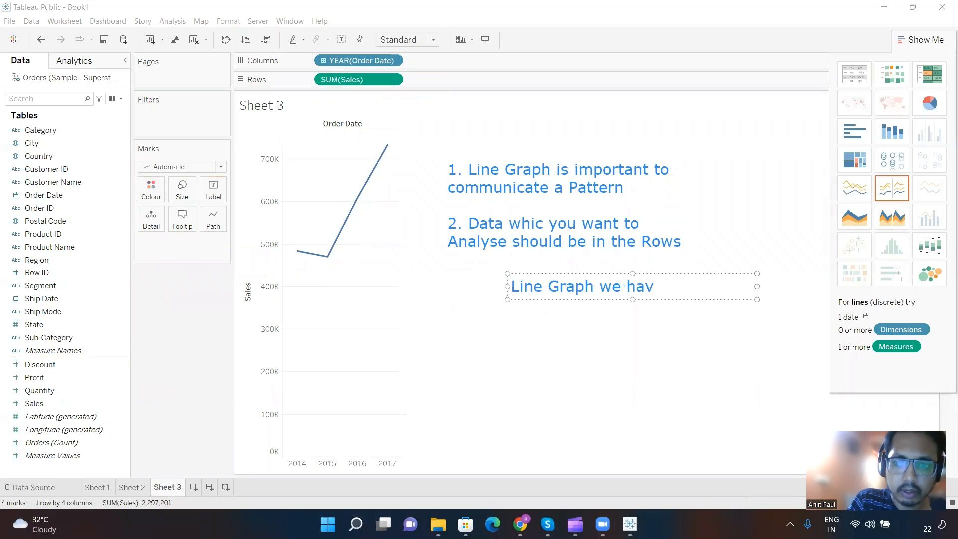
pyautogui.write('e generated')
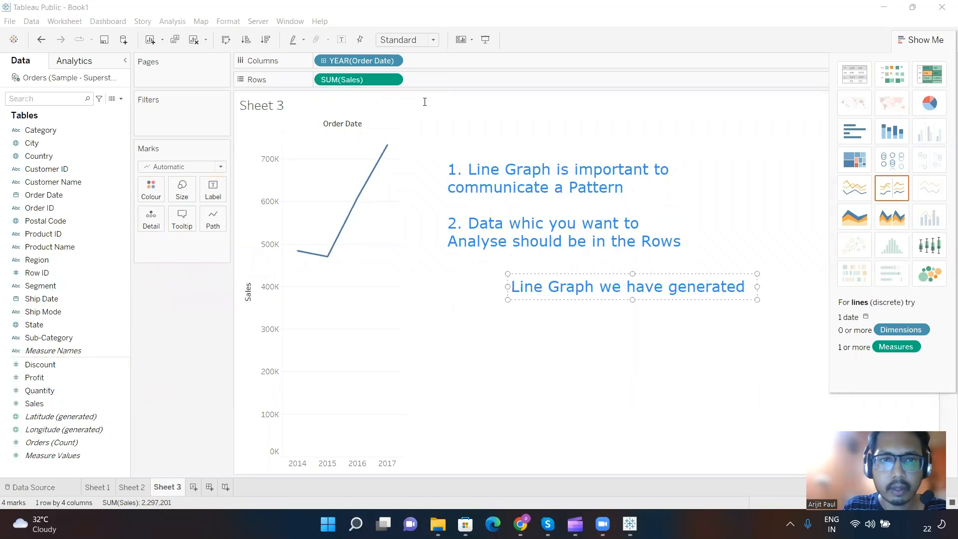
pyautogui.click(323, 60)
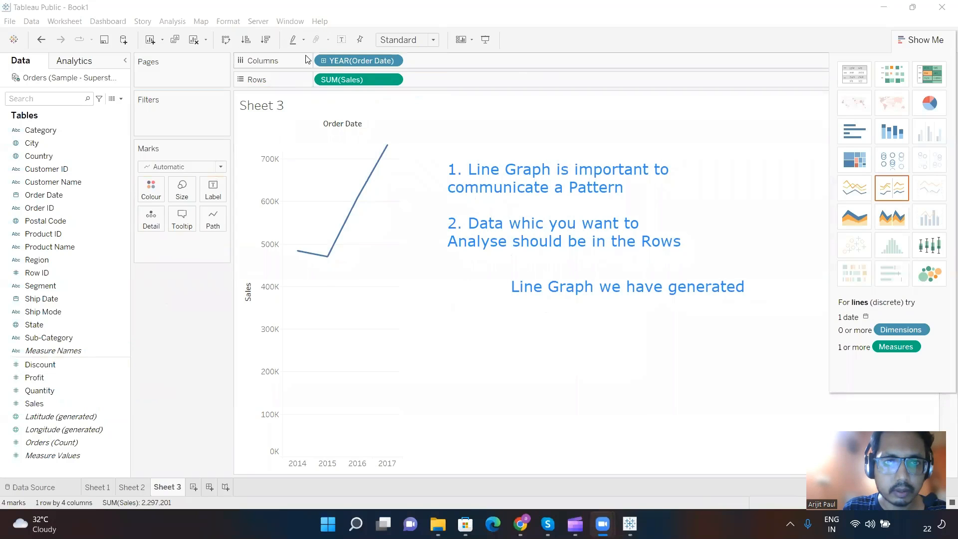
# Step: Drill the Order Date hierarchy on Columns down from year through quarter and month to day
pyautogui.click(324, 60)
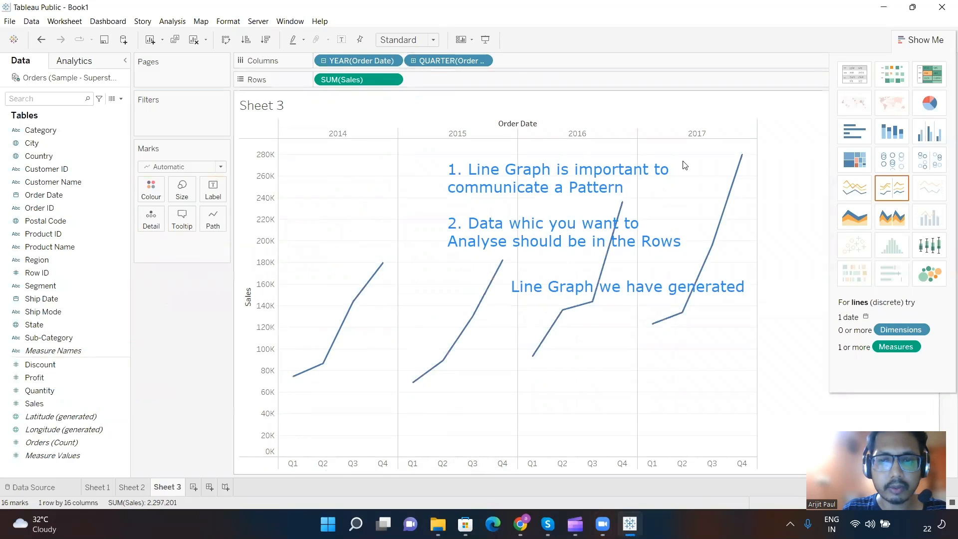
pyautogui.click(414, 62)
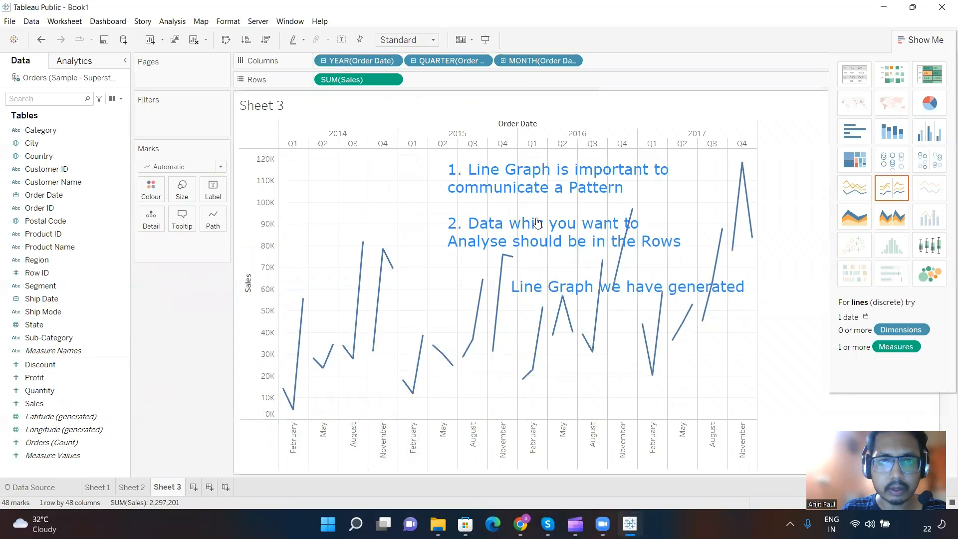
pyautogui.click(502, 61)
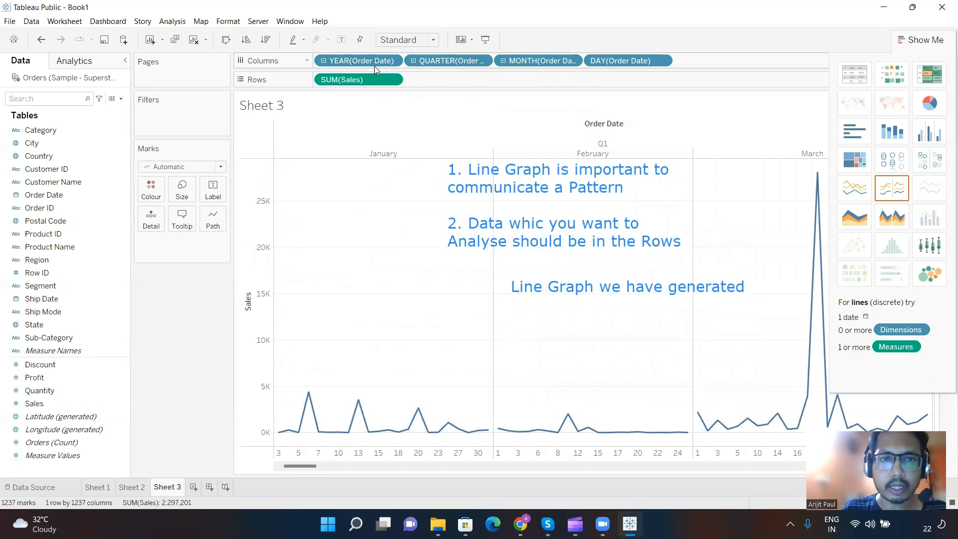
# Step: Add an on-screen text note above the numbered points reading "Drill down"
pyautogui.click(313, 58)
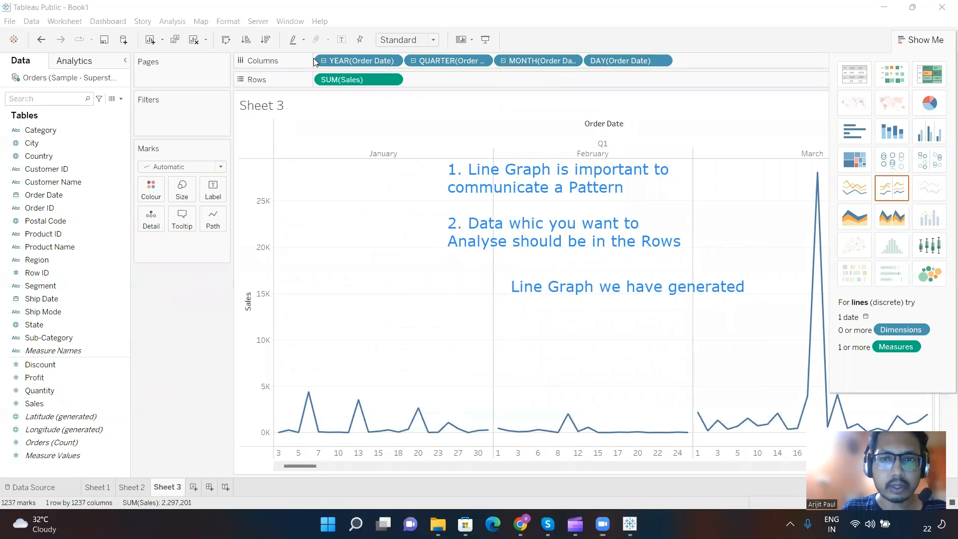
pyautogui.click(504, 126)
pyautogui.write('Drl')
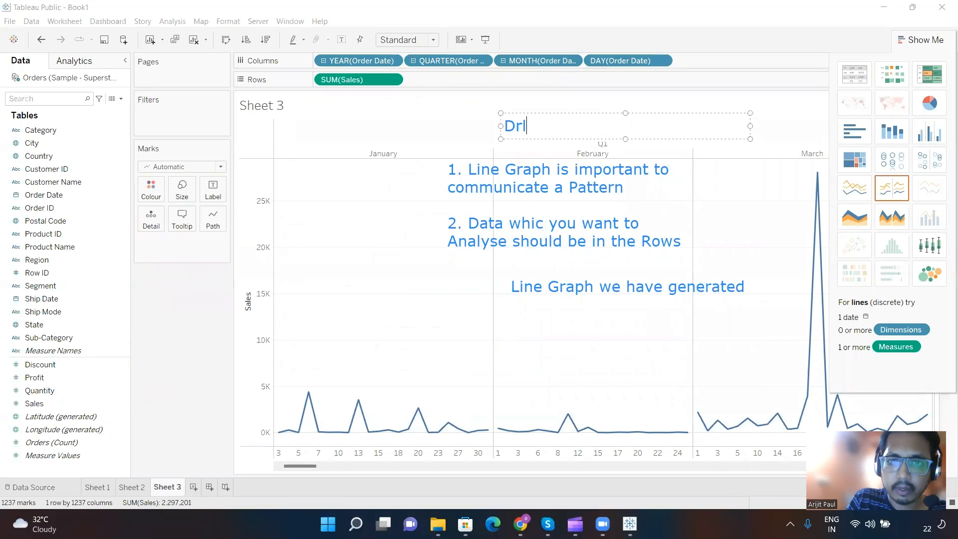
pyautogui.press('BackSpace')
pyautogui.write('ill down')
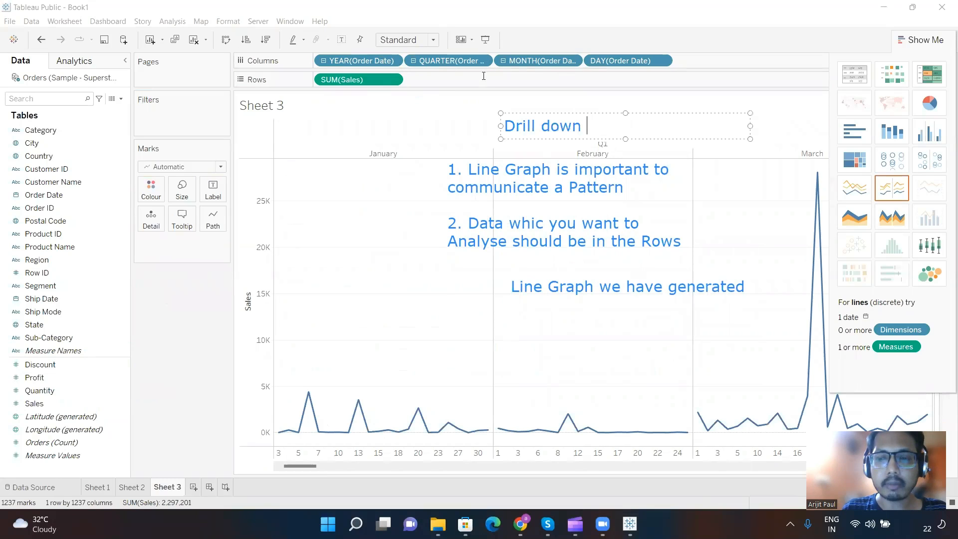
pyautogui.click(439, 98)
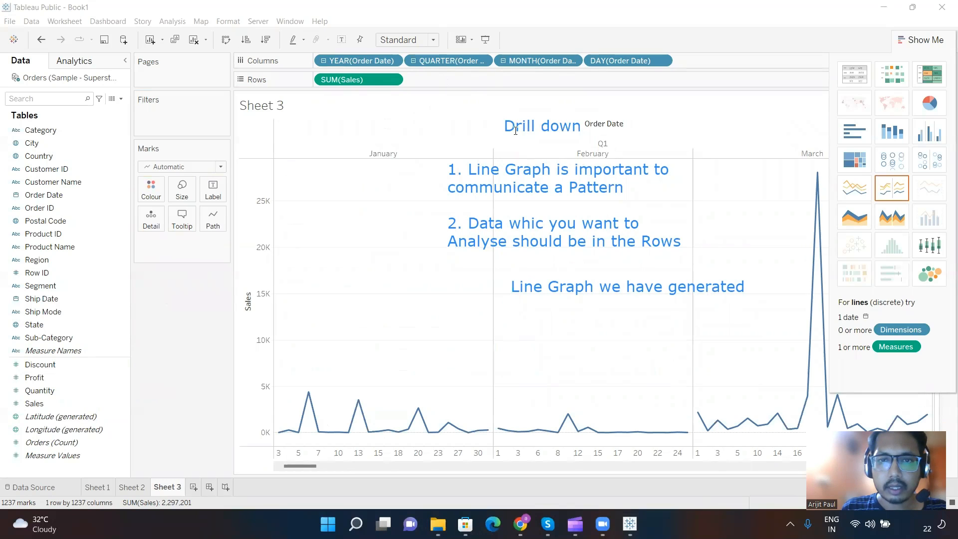
# Step: Collapse the Order Date hierarchy on Columns back to year and add a note reading "Drill up" beside the "Drill down" note
pyautogui.click(324, 61)
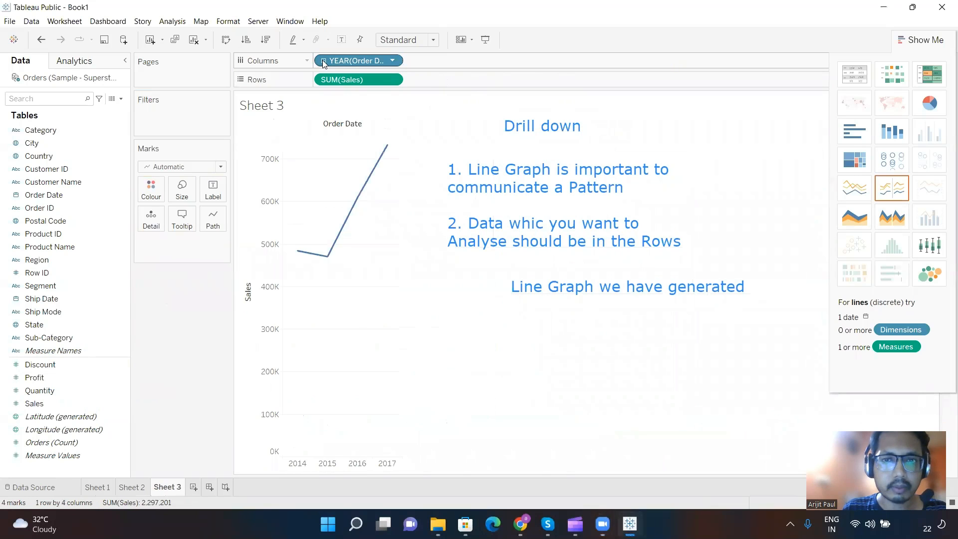
pyautogui.click(634, 122)
pyautogui.write('Drill up')
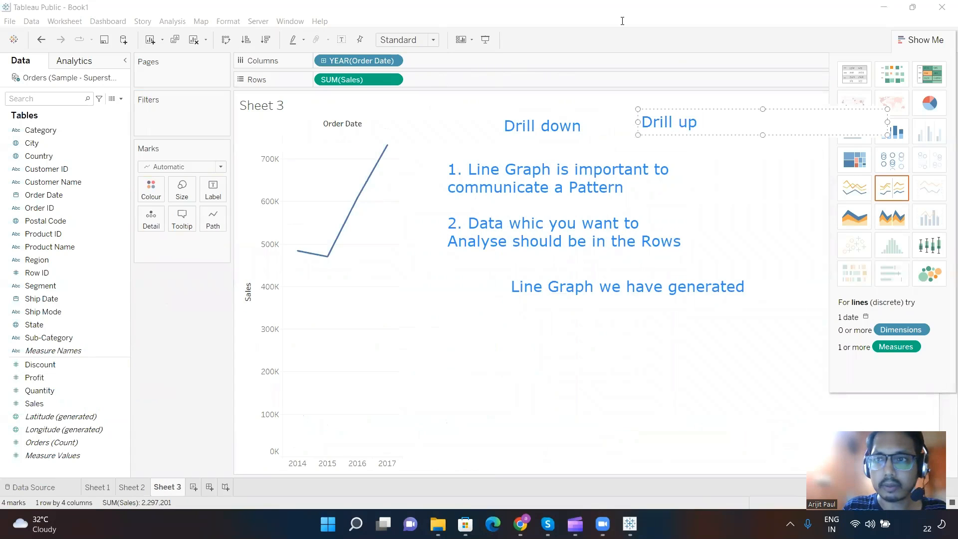
# Step: Rename Sheet 3 as "Line Graph" and add a new worksheet after it
pyautogui.doubleClick(167, 487)
pyautogui.write('L')
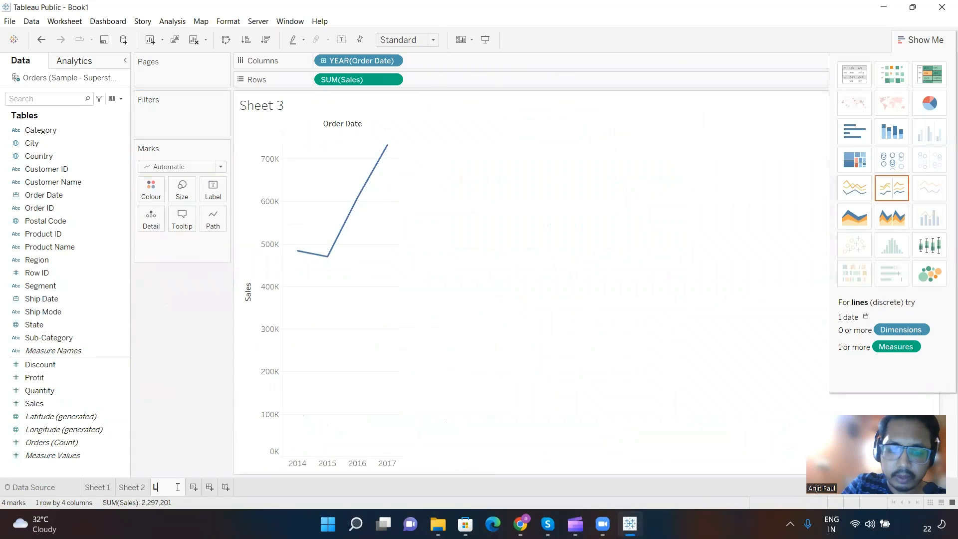
pyautogui.write('ine Gra')
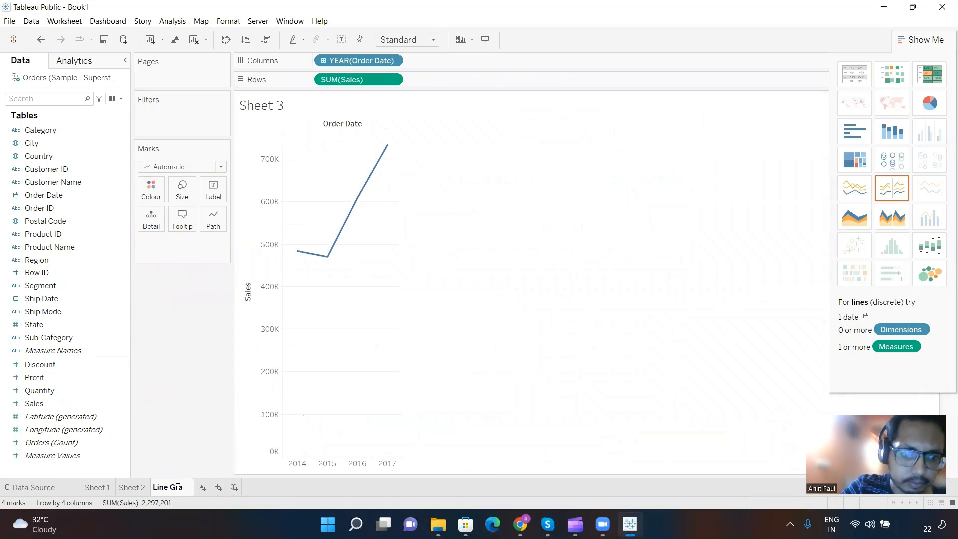
pyautogui.write('ph')
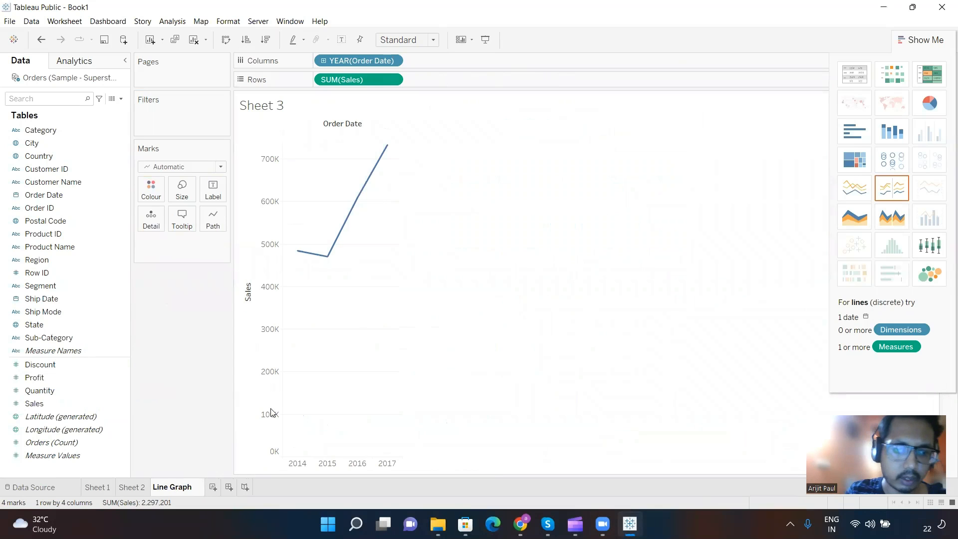
pyautogui.press('Return')
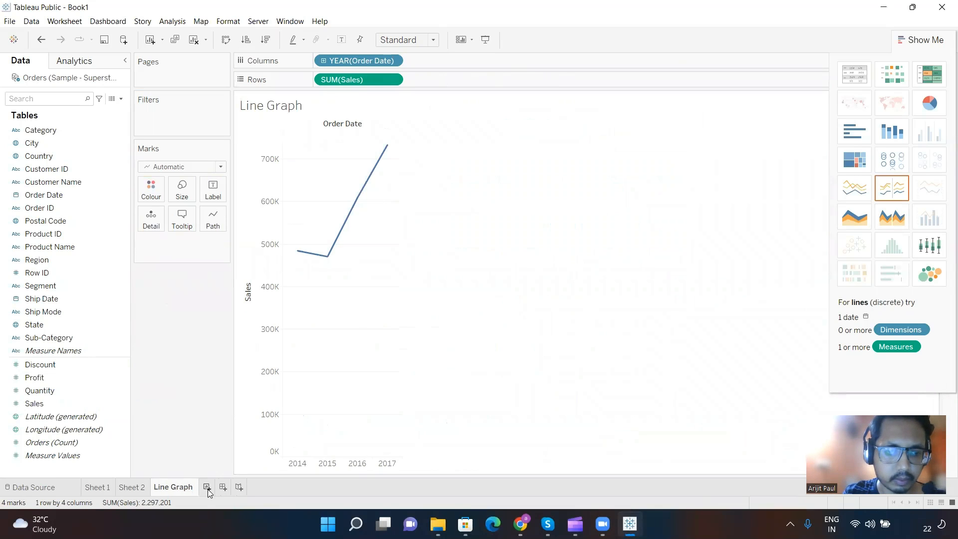
pyautogui.click(207, 487)
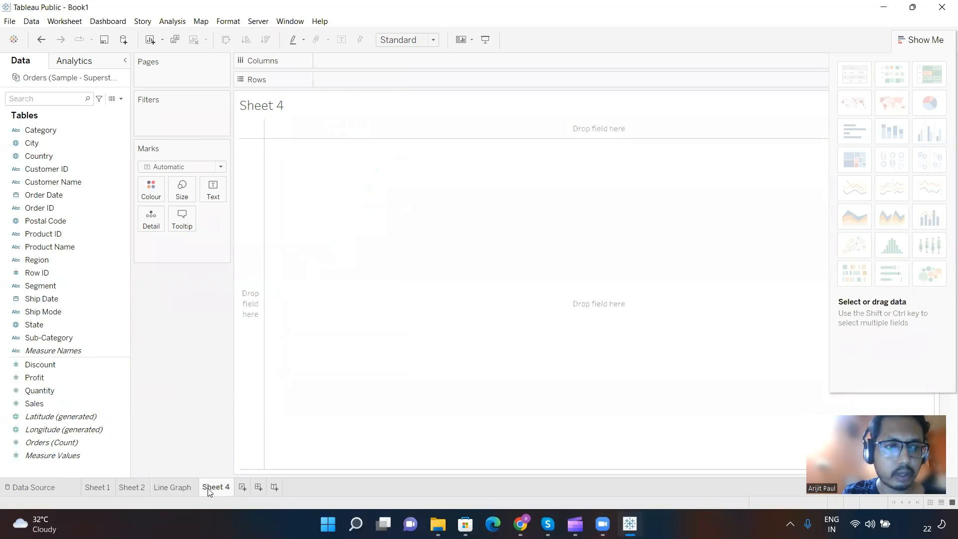
pyautogui.click(64, 199)
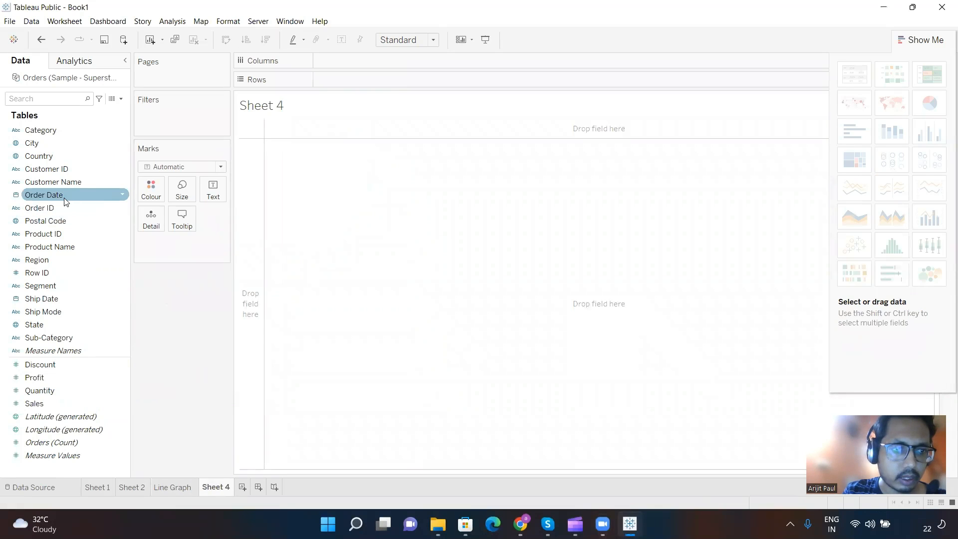
pyautogui.click(65, 200)
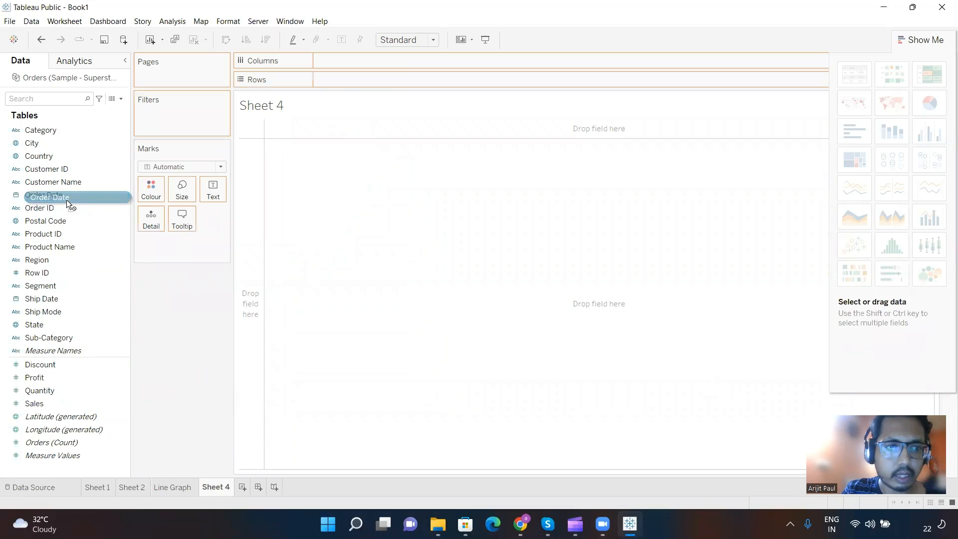
pyautogui.moveTo(67, 200); pyautogui.dragTo(351, 66)
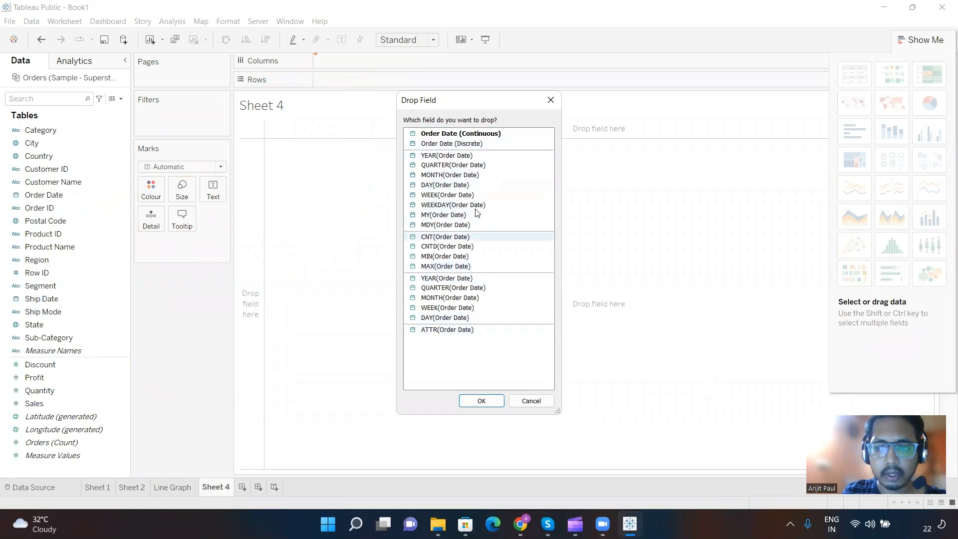
pyautogui.click(554, 98)
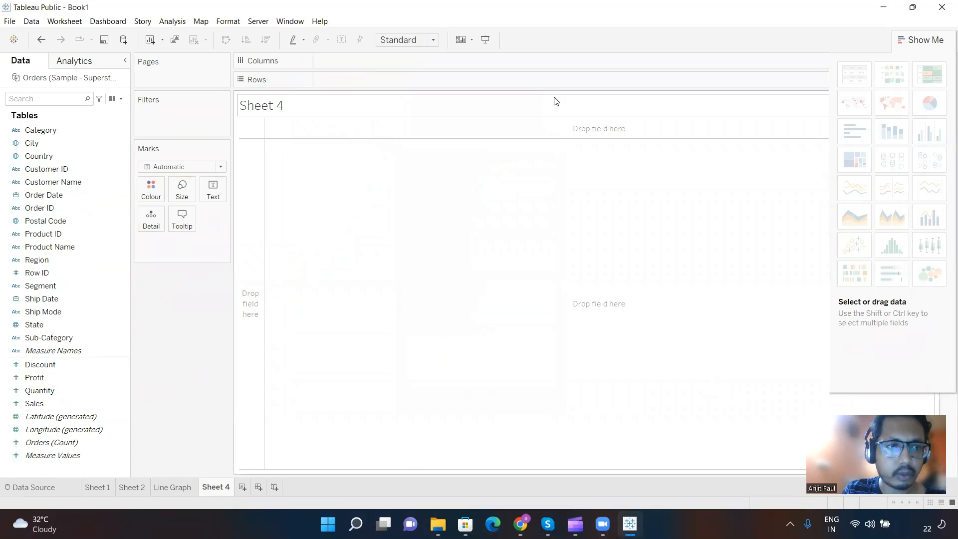
# Step: Bring up the Drop Field choices for placing Order Date on Columns, and move the dialog aside to clear the canvas
pyautogui.click(69, 206)
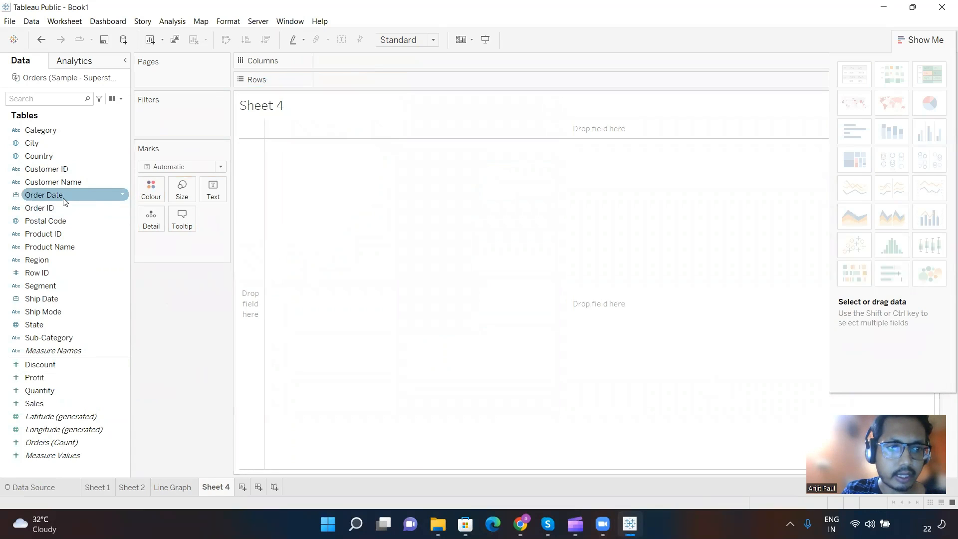
pyautogui.click(64, 199)
pyautogui.moveTo(64, 200); pyautogui.dragTo(377, 67)
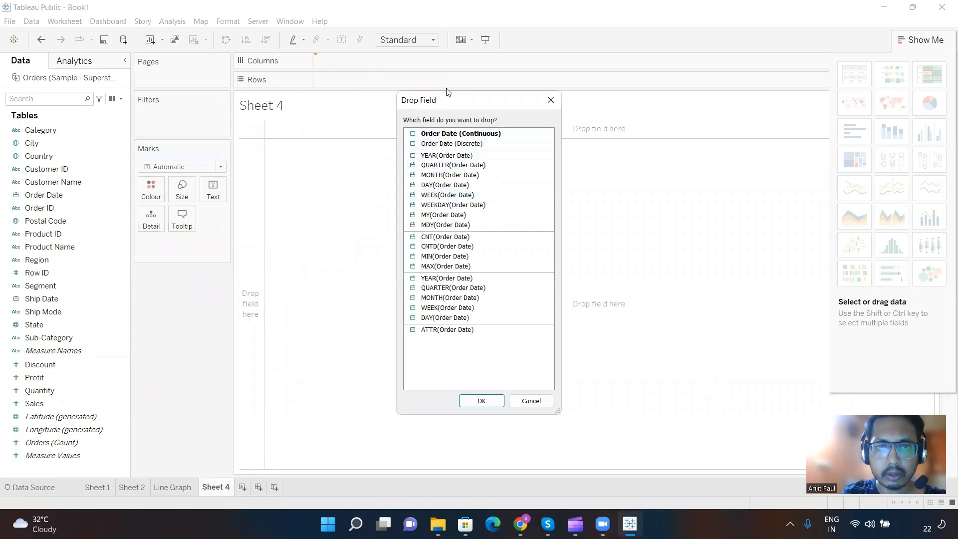
pyautogui.moveTo(449, 102); pyautogui.dragTo(248, 89)
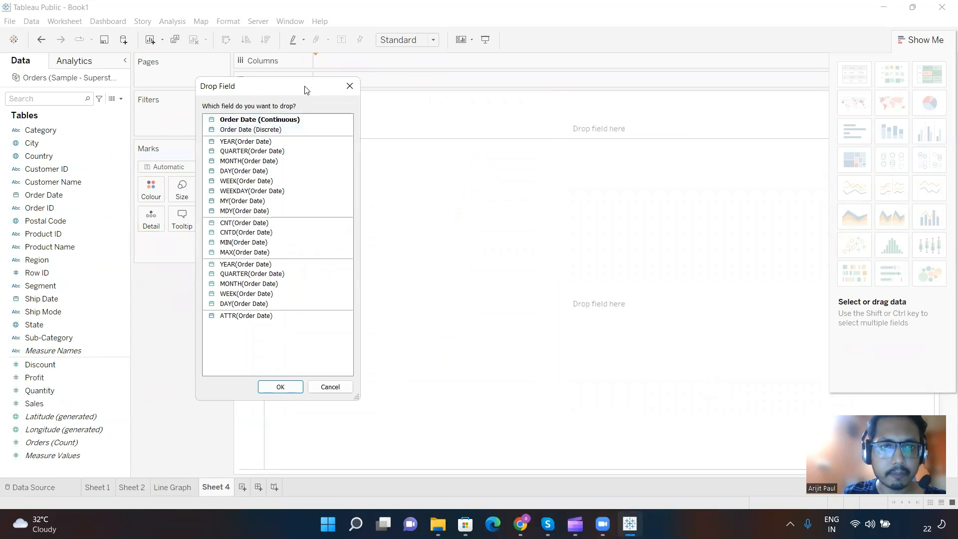
pyautogui.moveTo(303, 89); pyautogui.dragTo(265, 67)
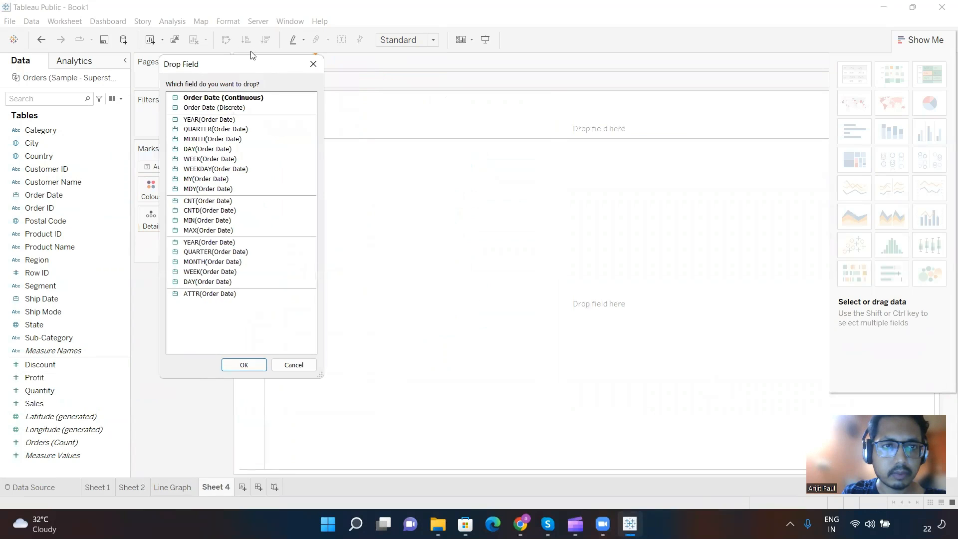
# Step: Add an on-screen text note on the empty canvas reading "Sales Over a Period of time"
pyautogui.click(537, 239)
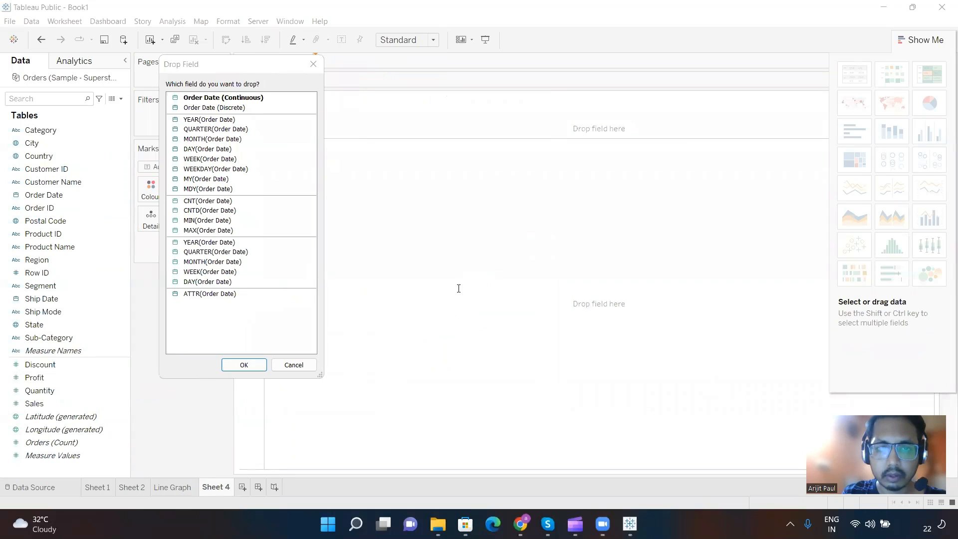
pyautogui.write('Sales')
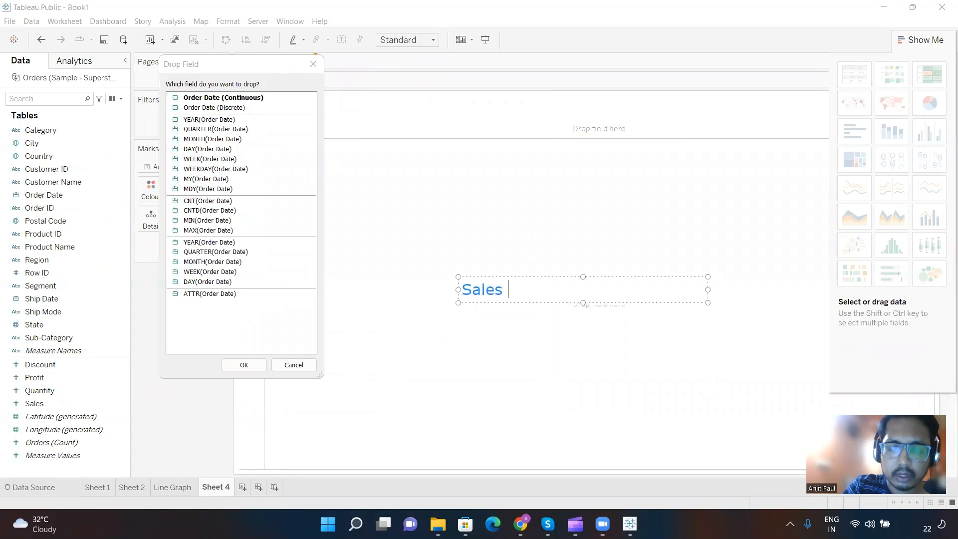
pyautogui.write(' Over a P')
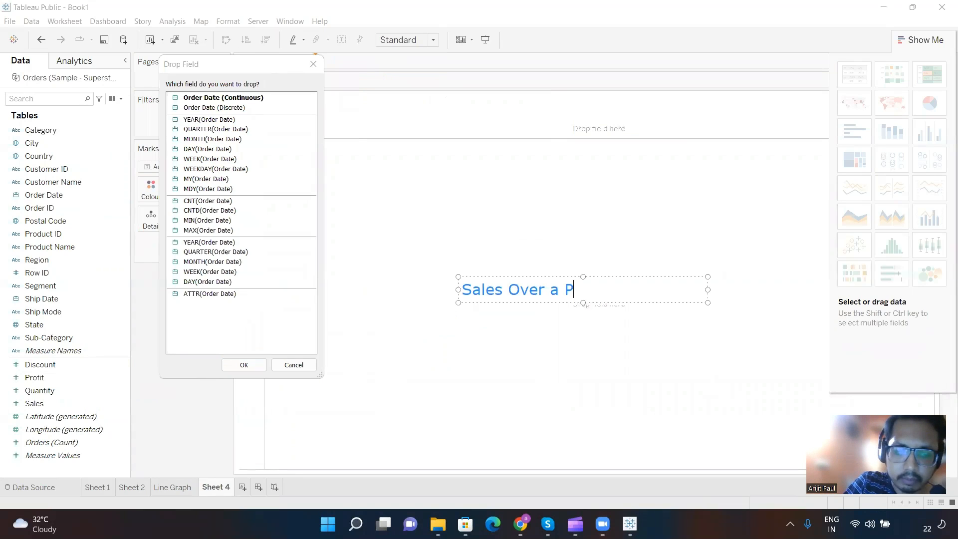
pyautogui.write('eriod ')
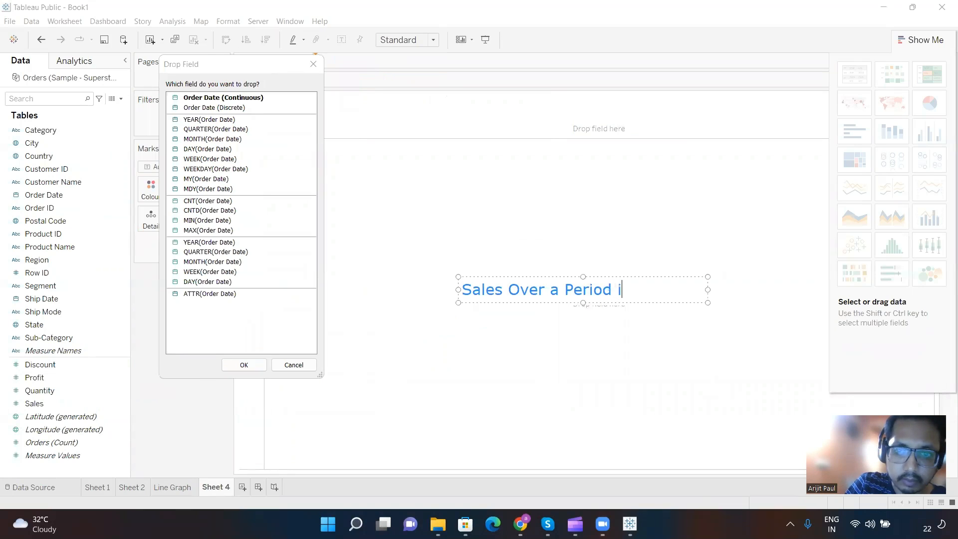
pyautogui.write('of time')
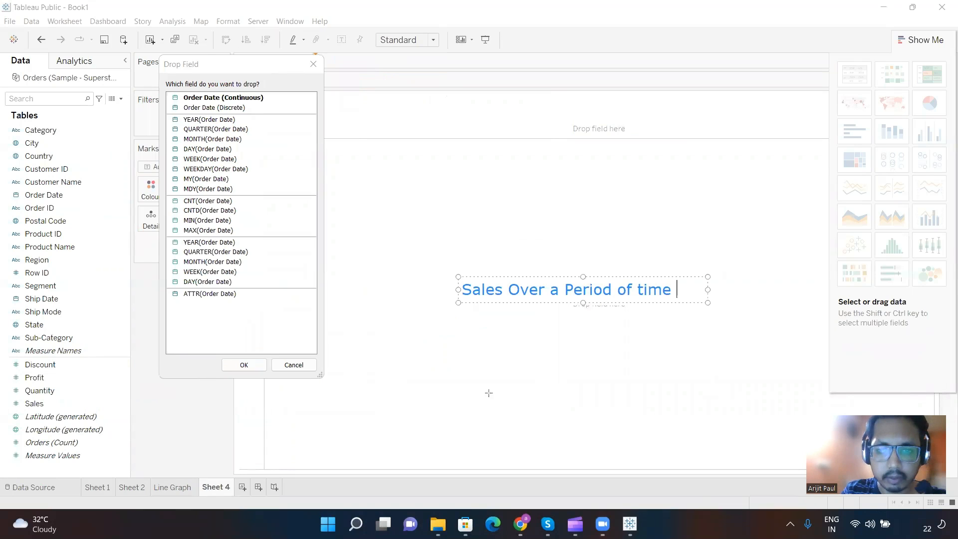
# Step: Draw a horizontal timeline below the note with a tick near each end, labelled "T1" at the start and "Tn" at the end
pyautogui.moveTo(456, 389); pyautogui.dragTo(701, 385)
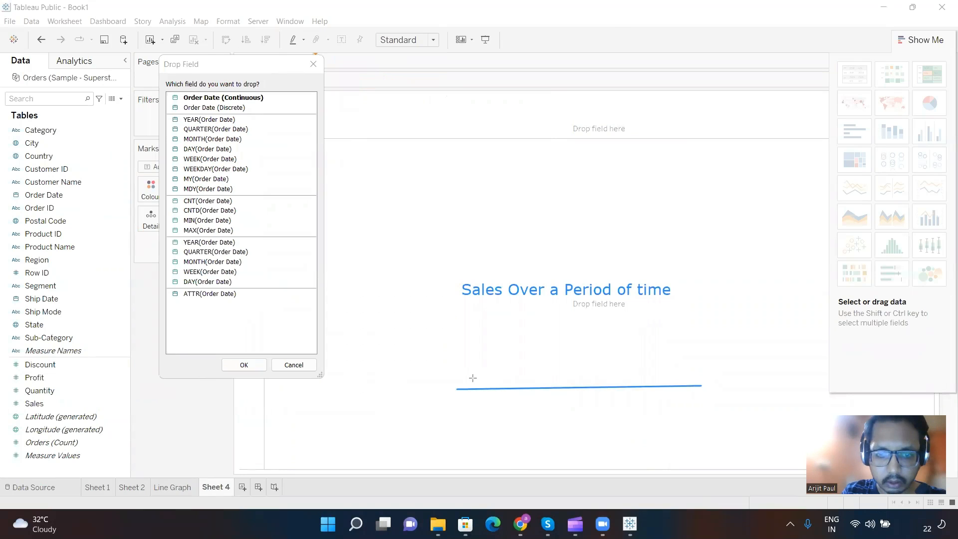
pyautogui.moveTo(467, 379); pyautogui.dragTo(468, 408)
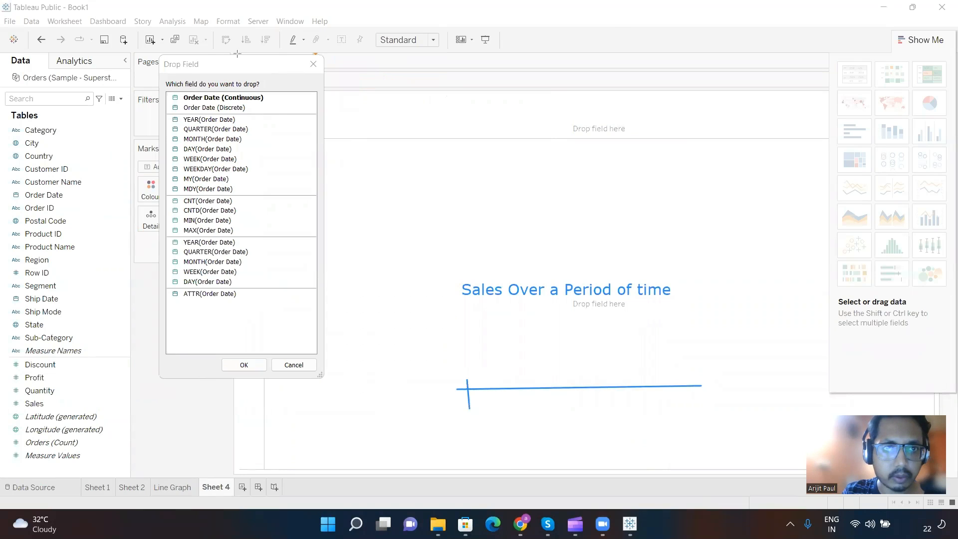
pyautogui.click(449, 419)
pyautogui.write('T1')
pyautogui.click(524, 338)
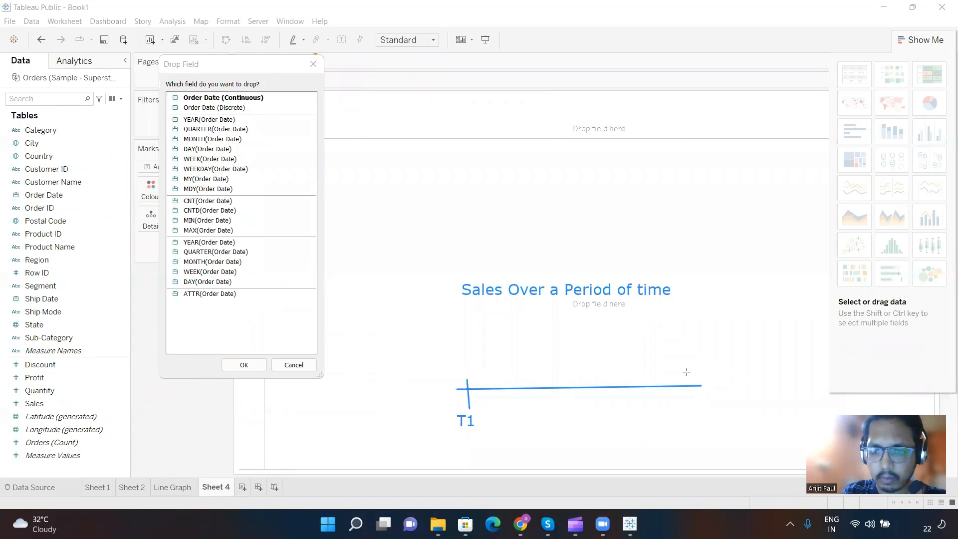
pyautogui.moveTo(686, 392); pyautogui.dragTo(689, 400)
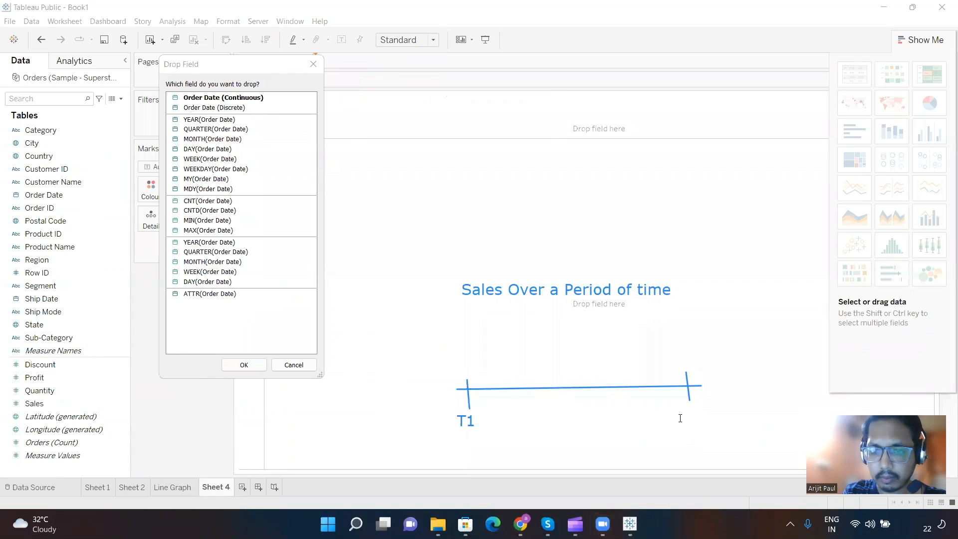
pyautogui.click(679, 418)
pyautogui.write('Tn')
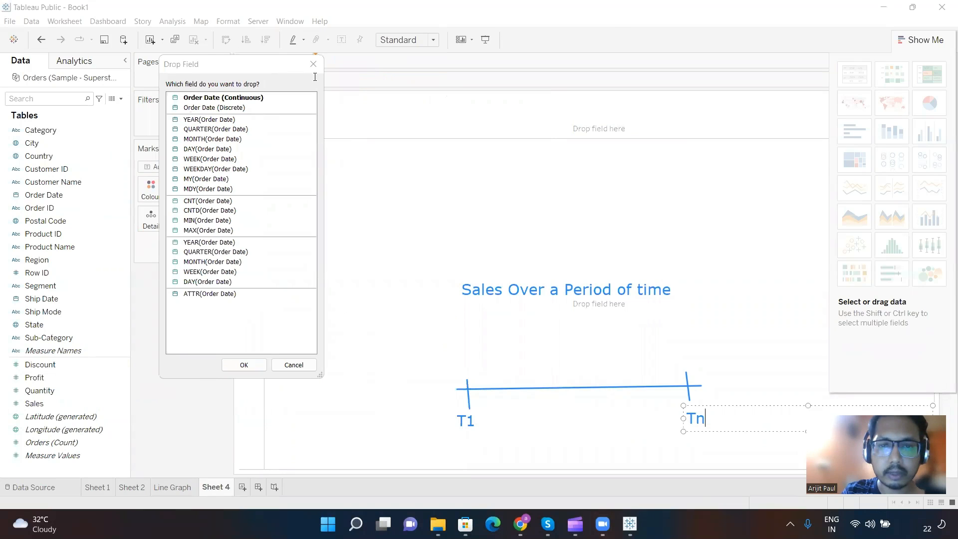
# Step: Draw an unbroken wavy curve between the note and the timeline, and label it "Continuous" beside its end
pyautogui.click(455, 320)
pyautogui.moveTo(448, 320)
pyautogui.mouseDown()
pyautogui.moveTo(529, 324)
pyautogui.moveTo(593, 346)
pyautogui.moveTo(691, 322)
pyautogui.moveTo(705, 306)
pyautogui.mouseUp()
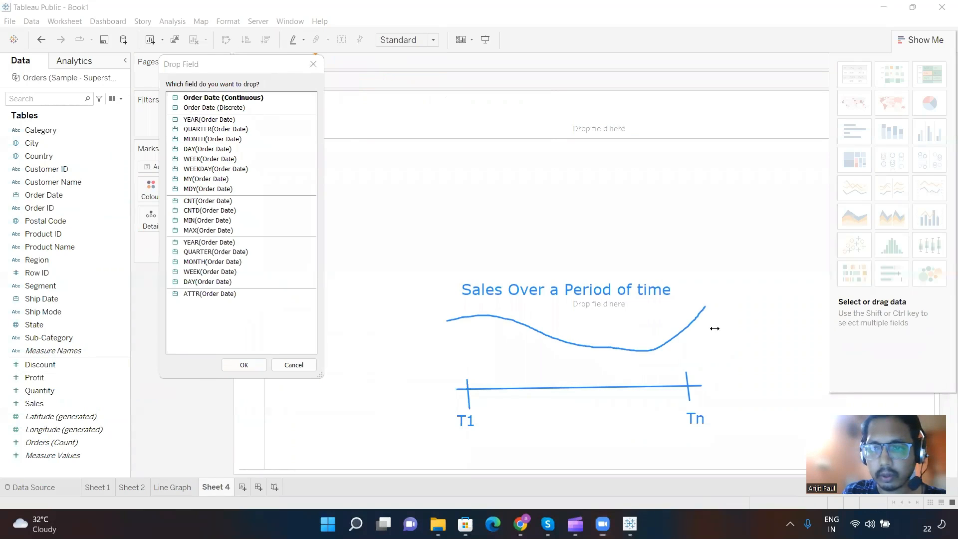
pyautogui.click(733, 328)
pyautogui.write('Con')
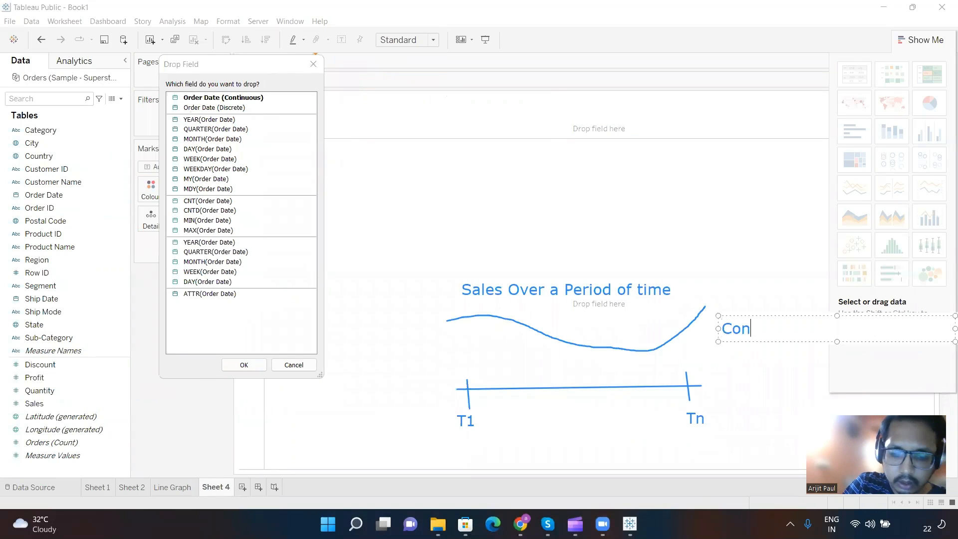
pyautogui.write('tinious')
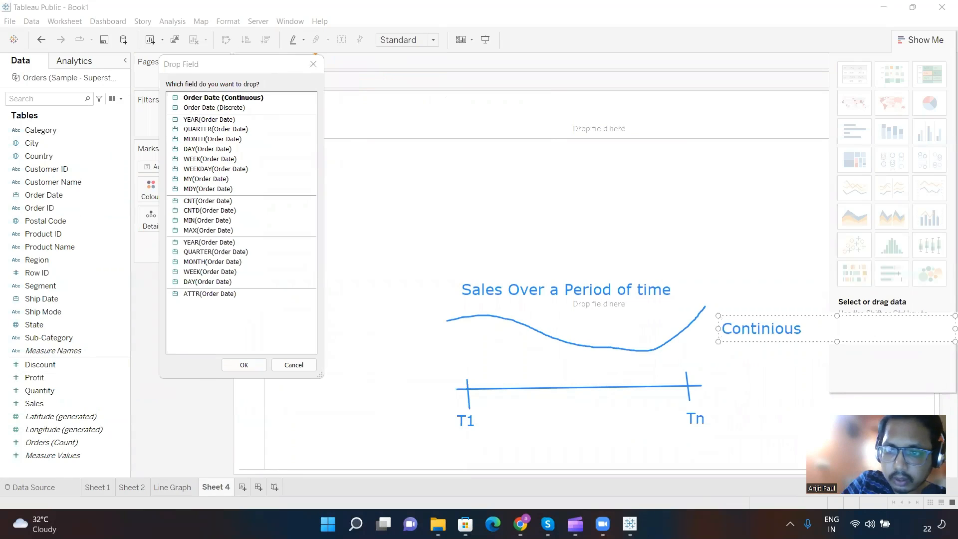
pyautogui.press('BackSpace')
pyautogui.press('BackSpace')
pyautogui.press('BackSpace')
pyautogui.press('BackSpace')
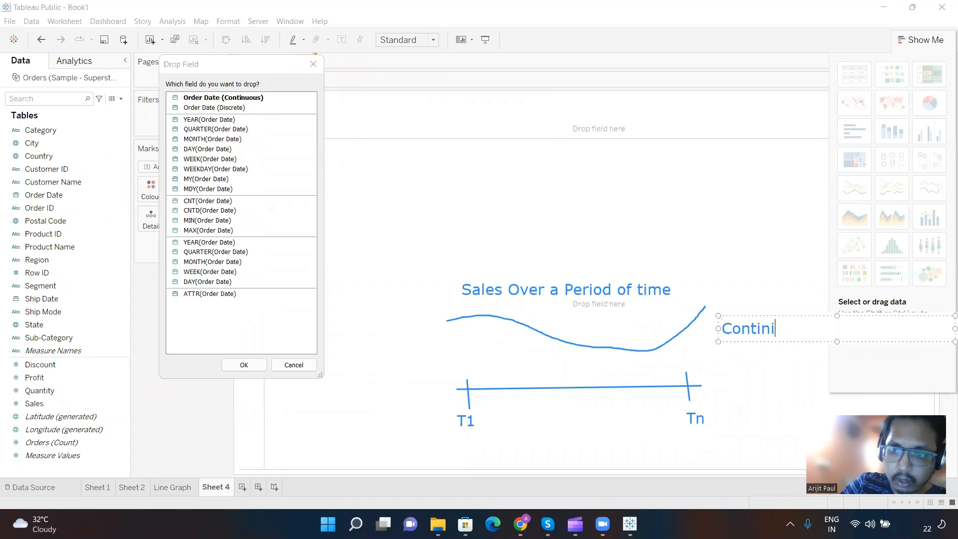
pyautogui.press('BackSpace')
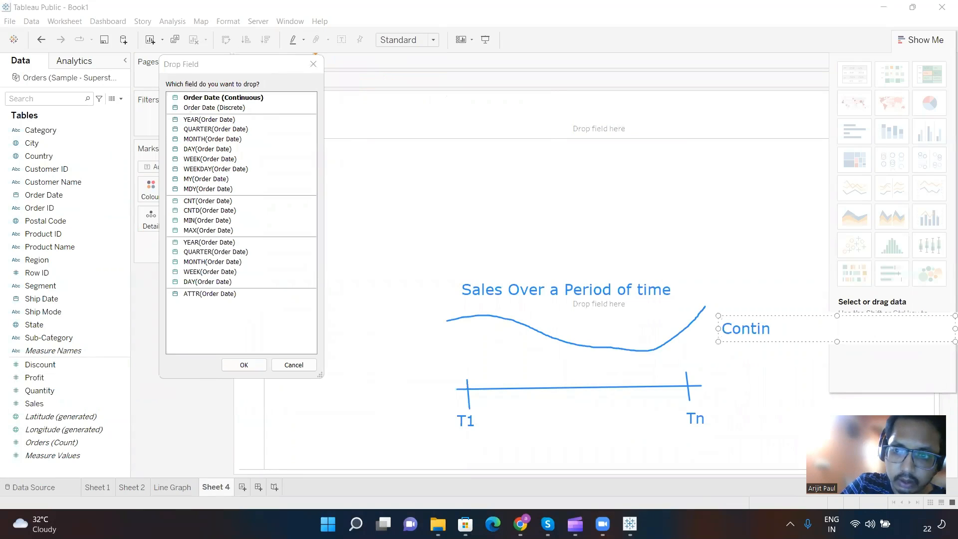
pyautogui.write('uous ')
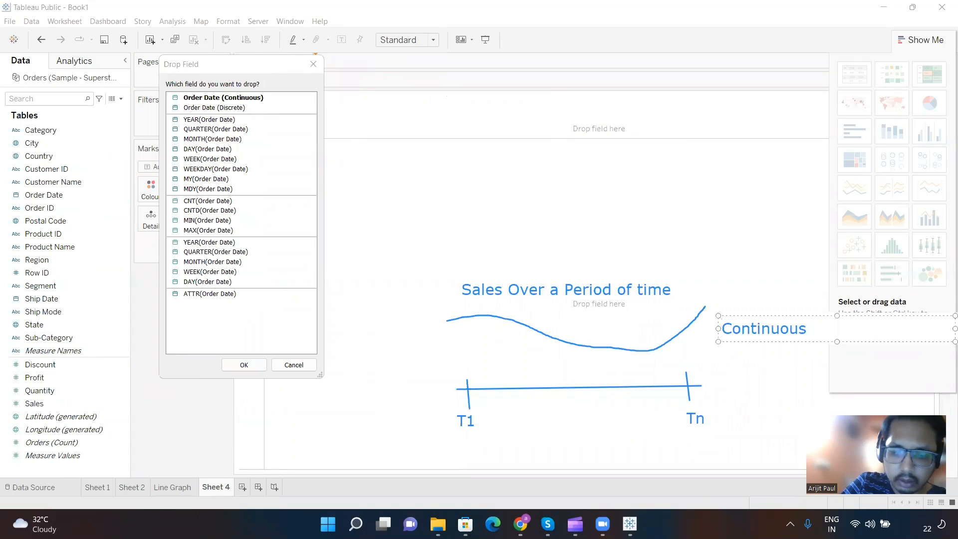
pyautogui.write('Represe')
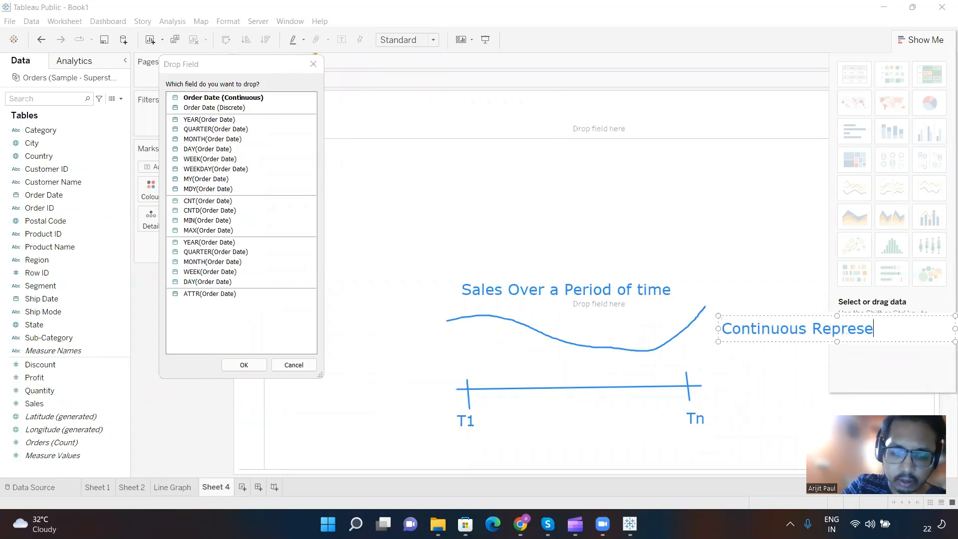
pyautogui.write('ntation')
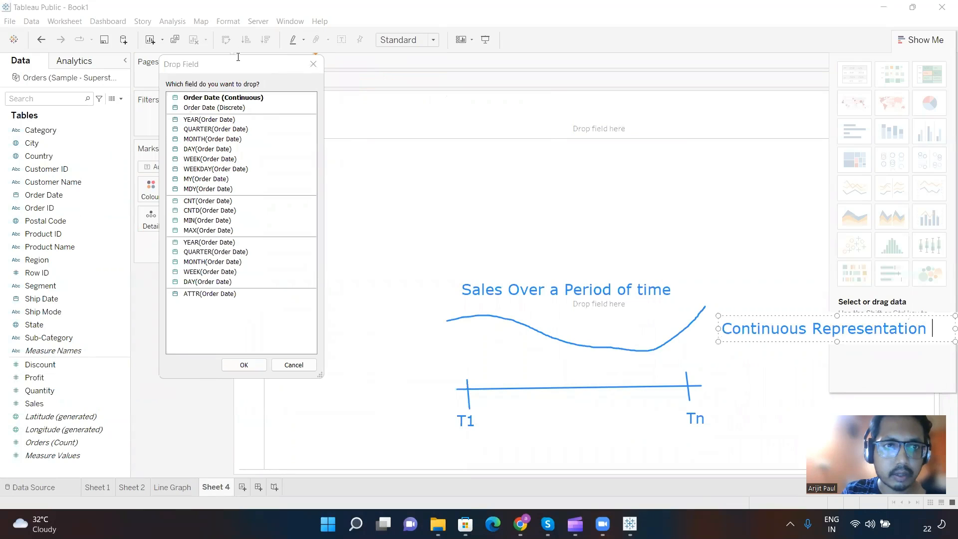
# Step: Extend the label beside the wavy curve so that it reads "Continuous Representation"
pyautogui.click(441, 158)
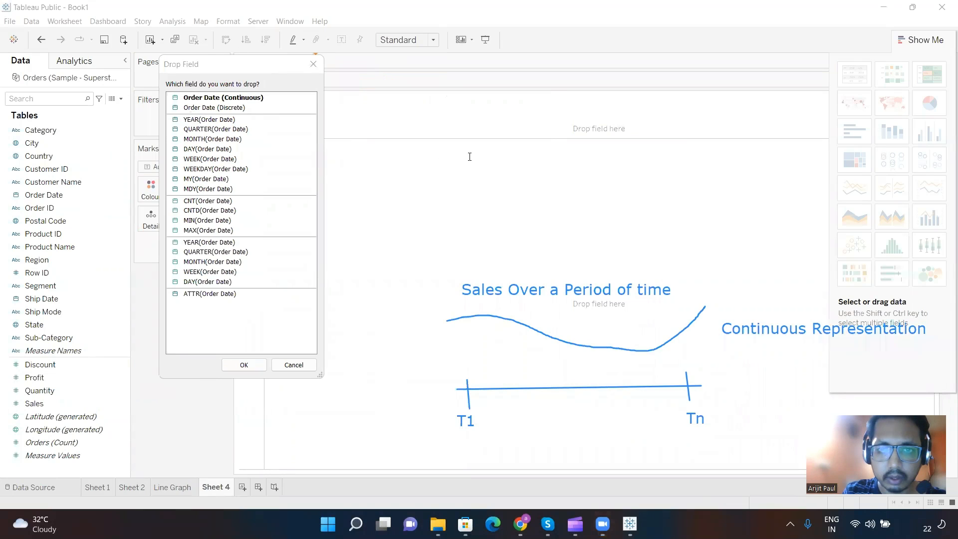
# Step: Add a second on-screen text note above the existing sketch reading "Sales for every period of time"
pyautogui.click(454, 155)
pyautogui.write('Sales ')
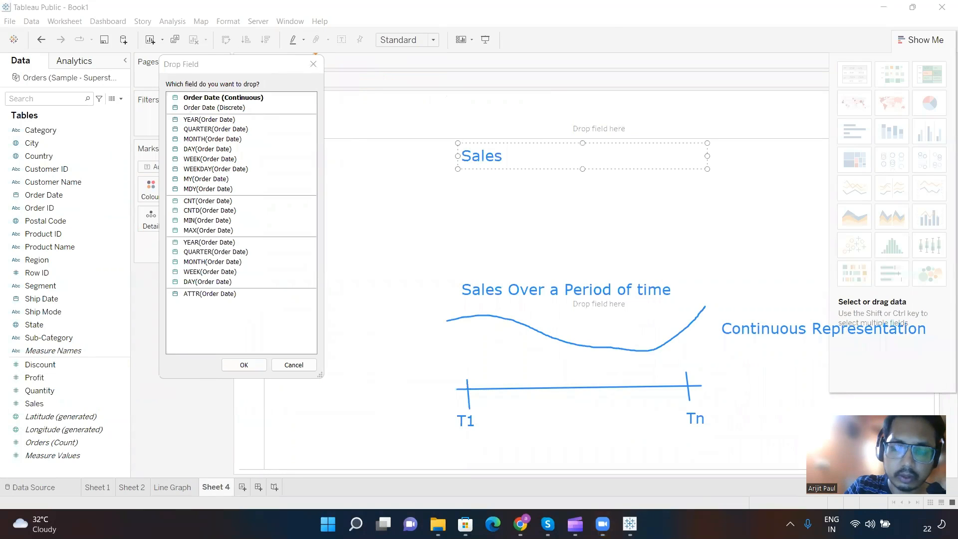
pyautogui.write('for')
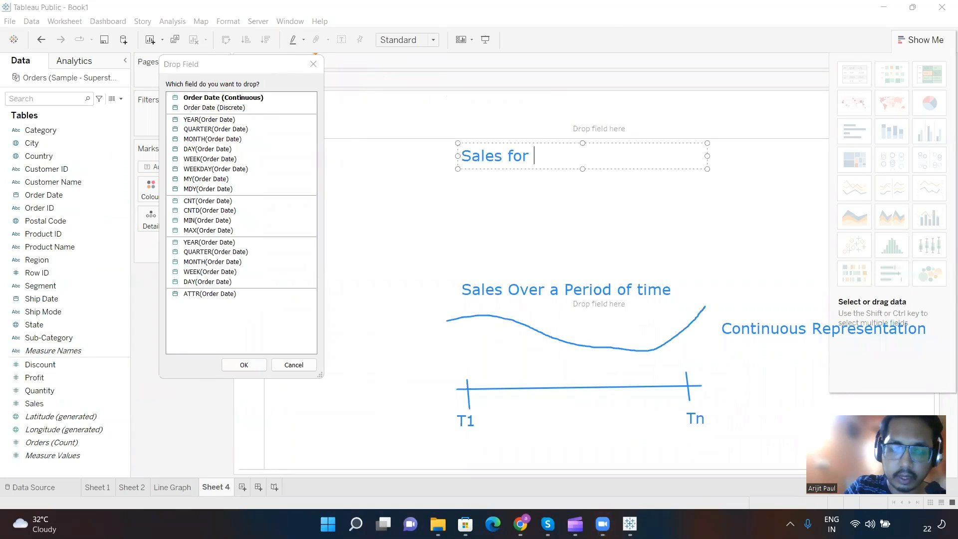
pyautogui.write(' ver')
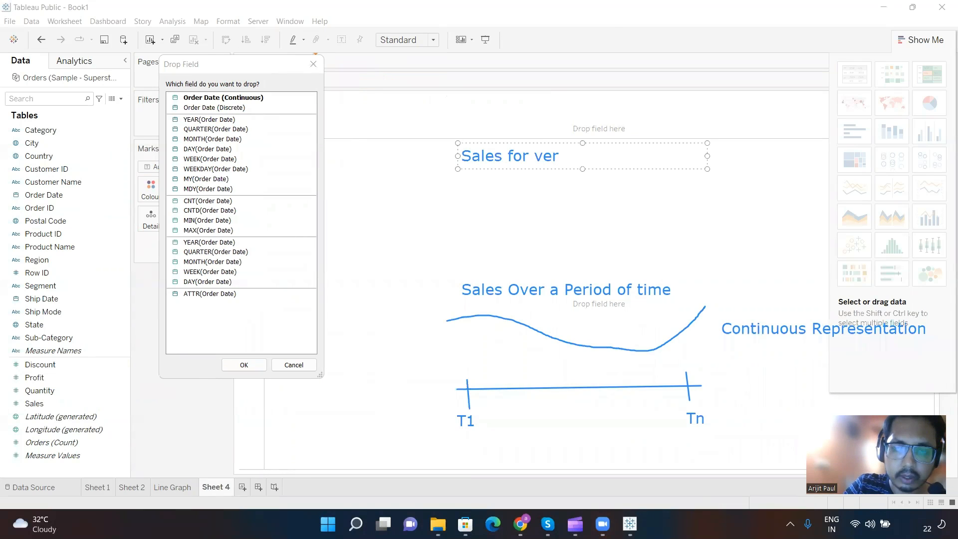
pyautogui.press('BackSpace')
pyautogui.press('BackSpace')
pyautogui.press('BackSpace')
pyautogui.write('every ')
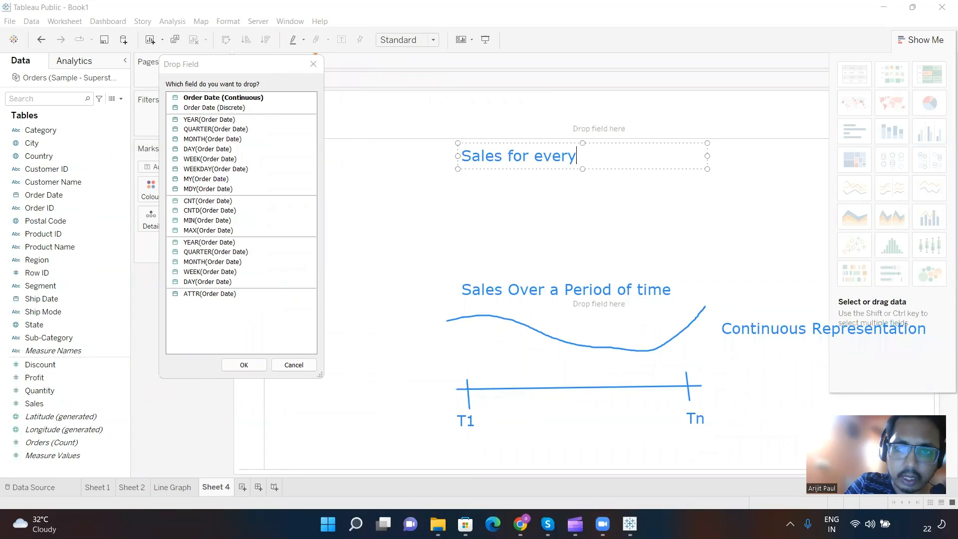
pyautogui.write('period')
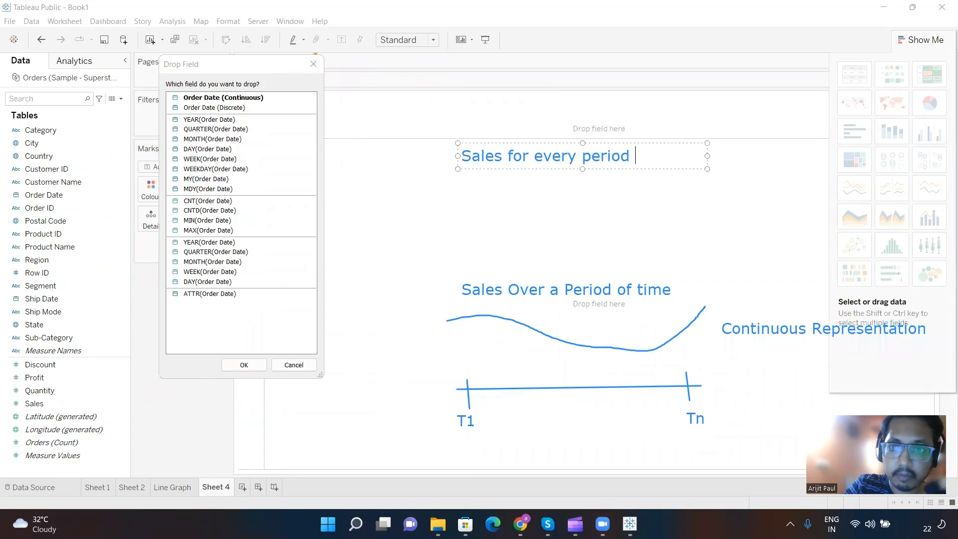
pyautogui.write(' of time')
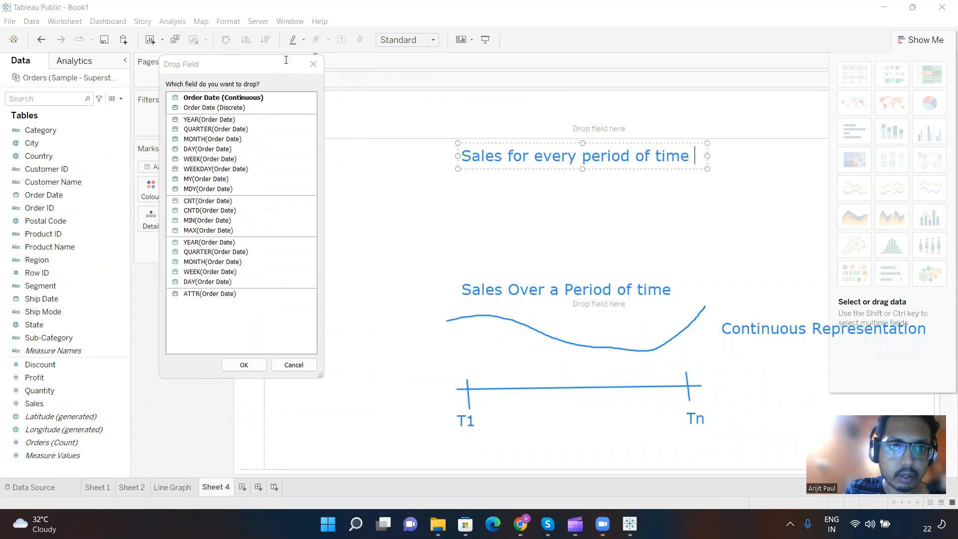
pyautogui.click(446, 220)
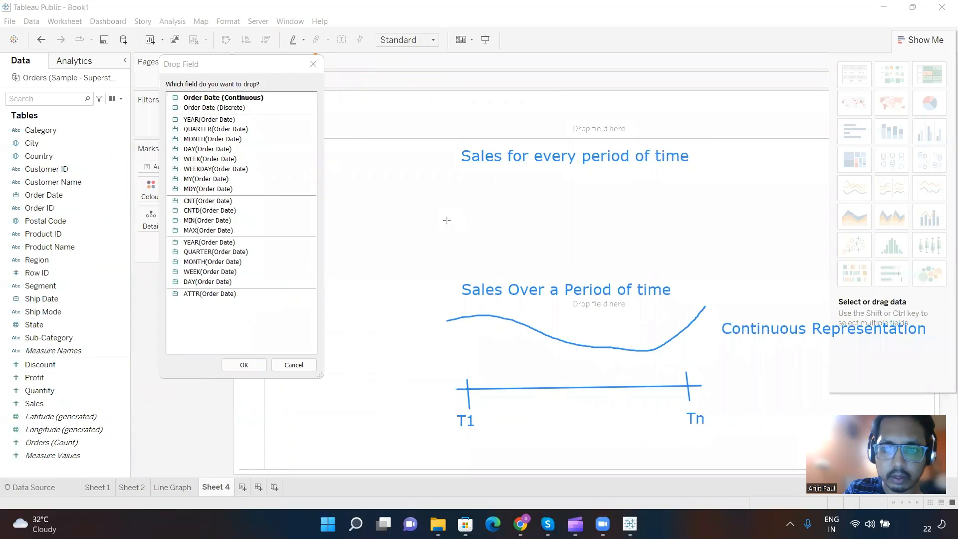
# Step: Draw a row of four separate dashes below the "Sales for every period of time" note, with a box above each dash
pyautogui.moveTo(447, 220); pyautogui.dragTo(749, 218)
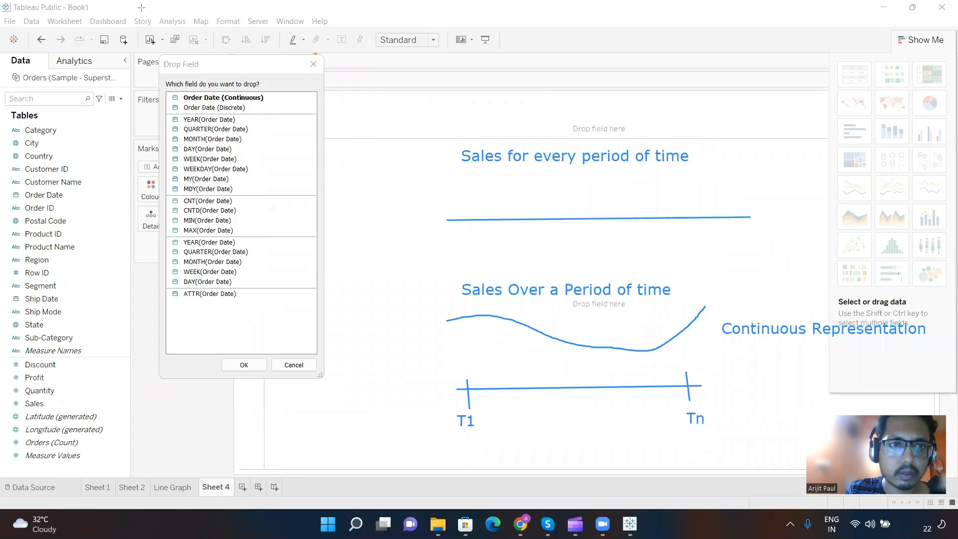
pyautogui.hotkey('ctrl', 'z')
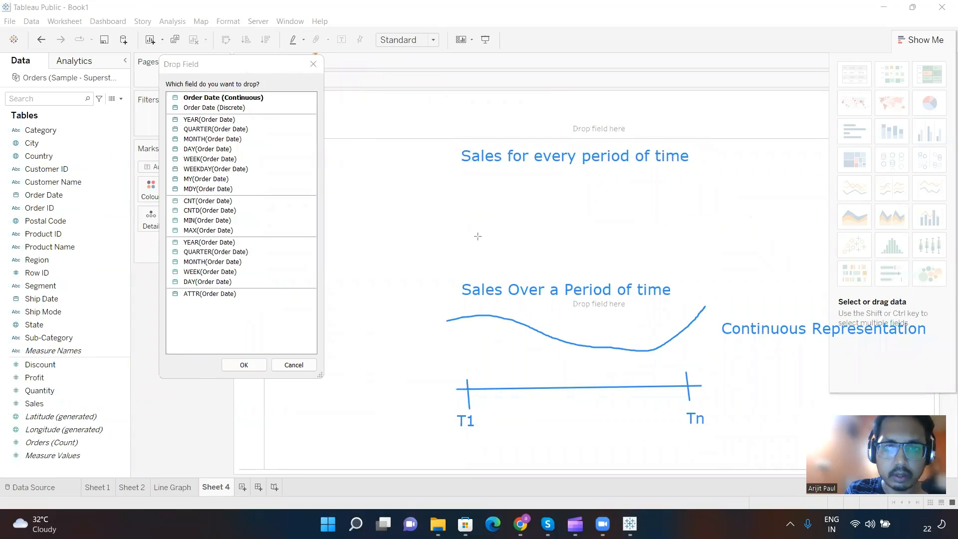
pyautogui.moveTo(469, 231); pyautogui.dragTo(774, 217)
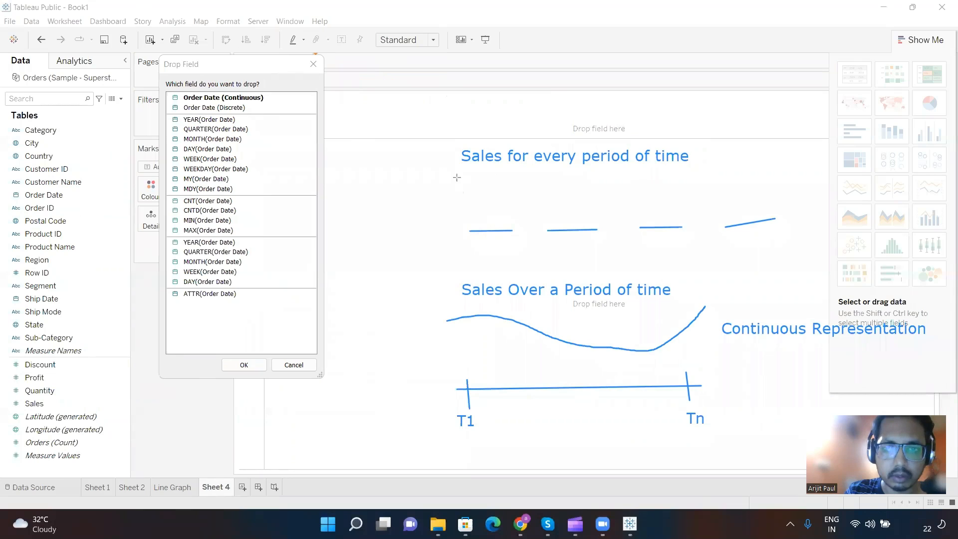
pyautogui.moveTo(458, 177)
pyautogui.mouseDown()
pyautogui.moveTo(474, 223)
pyautogui.moveTo(505, 226)
pyautogui.mouseUp()
pyautogui.moveTo(547, 177)
pyautogui.mouseDown()
pyautogui.moveTo(549, 214)
pyautogui.moveTo(601, 226)
pyautogui.mouseUp()
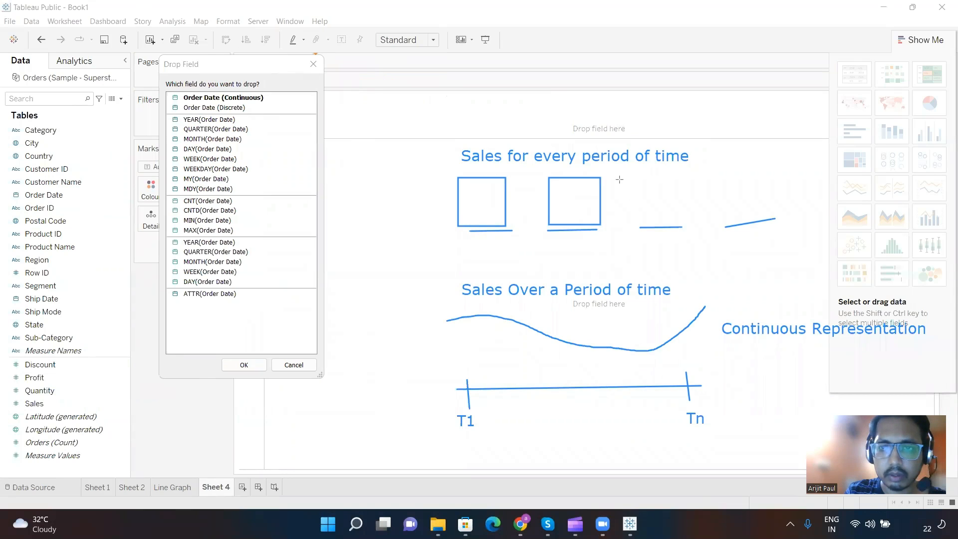
pyautogui.moveTo(618, 179)
pyautogui.mouseDown()
pyautogui.moveTo(677, 226)
pyautogui.moveTo(763, 178)
pyautogui.moveTo(770, 218)
pyautogui.mouseUp()
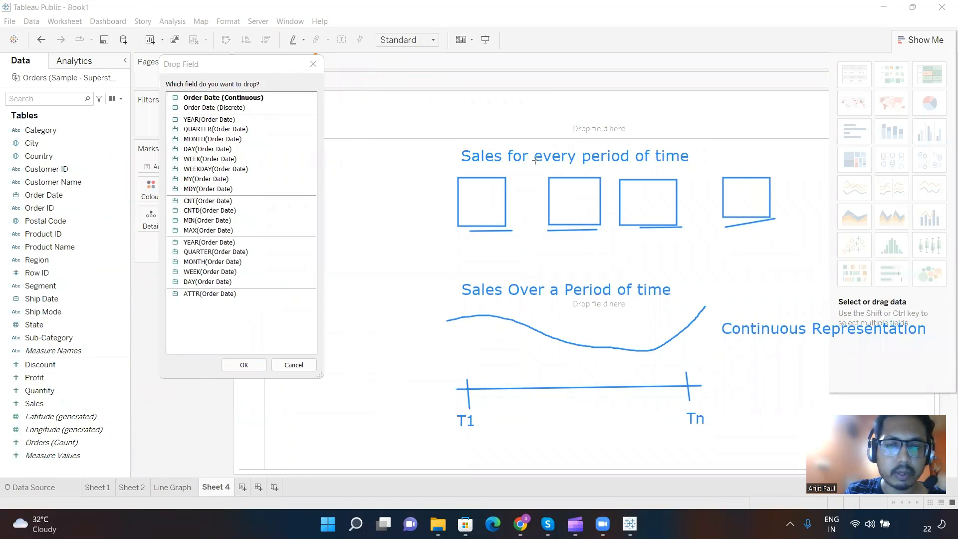
# Step: Add the label "Discrete Representation" above the end of the row of boxes
pyautogui.click(760, 139)
pyautogui.write('Discrete ')
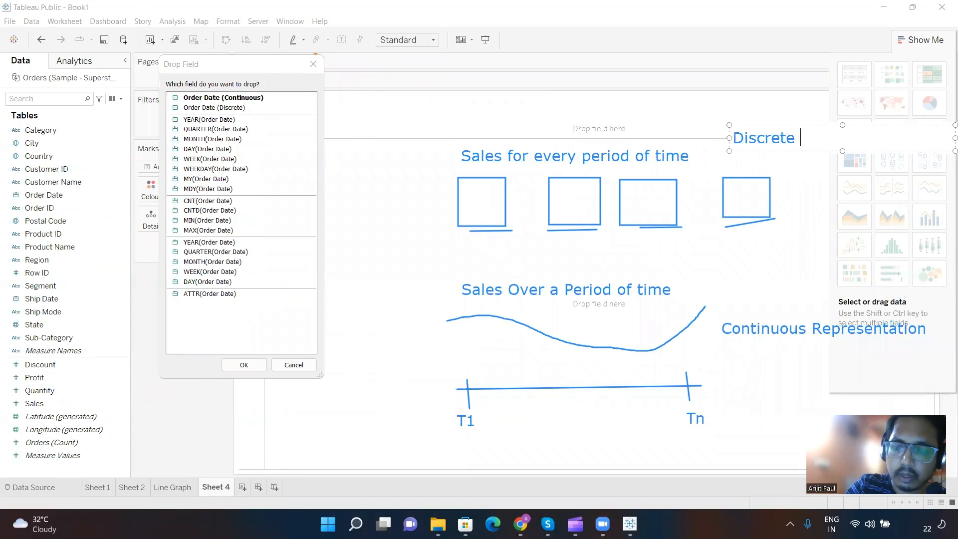
pyautogui.write('Reprse')
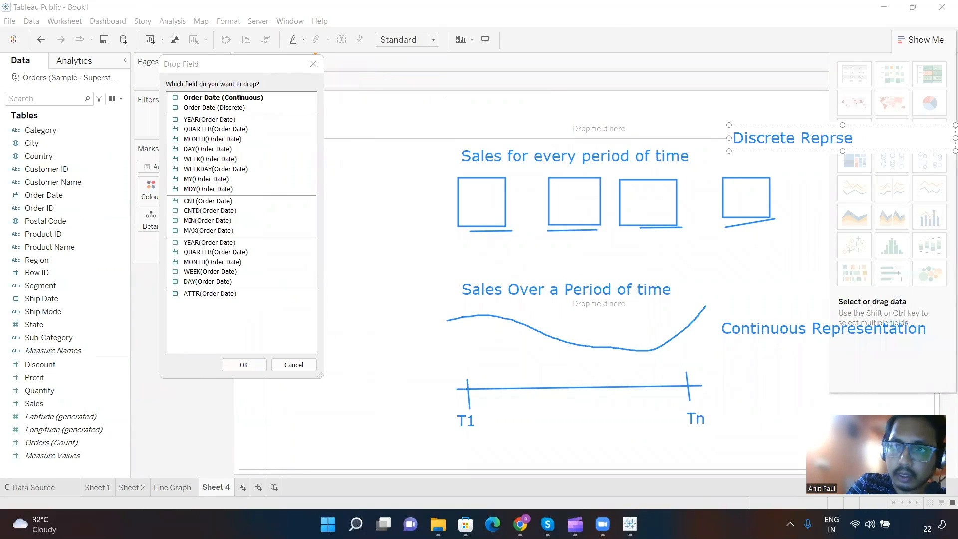
pyautogui.press('BackSpace')
pyautogui.press('BackSpace')
pyautogui.write('esen')
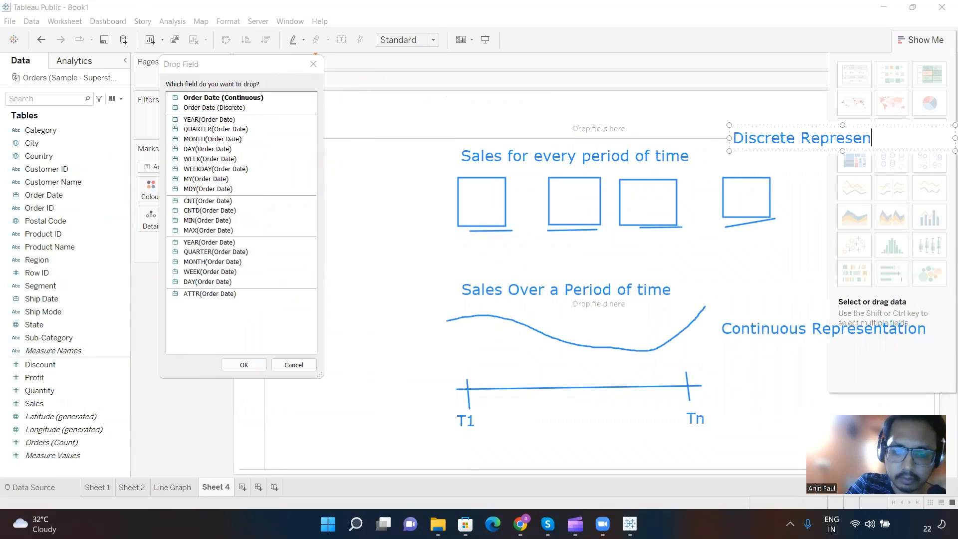
pyautogui.write('tation')
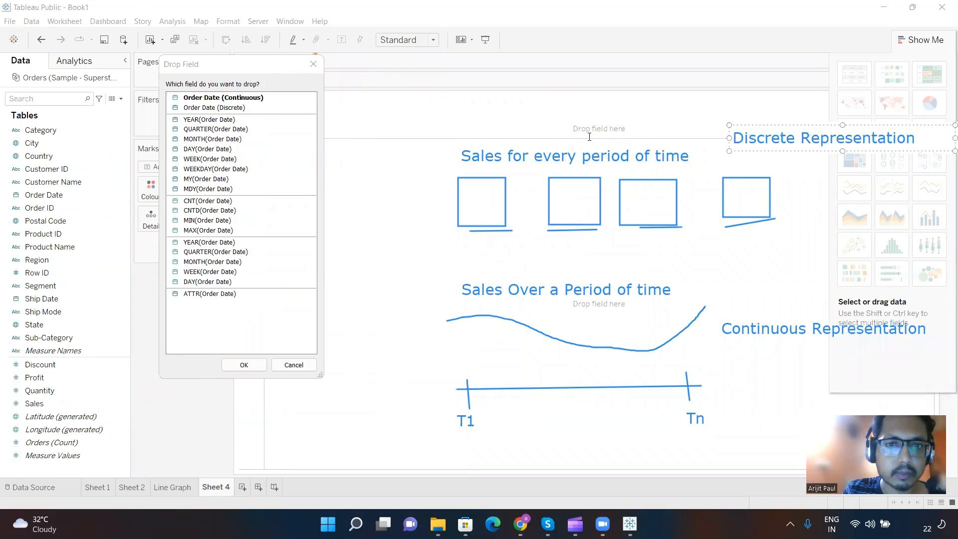
pyautogui.click(477, 248)
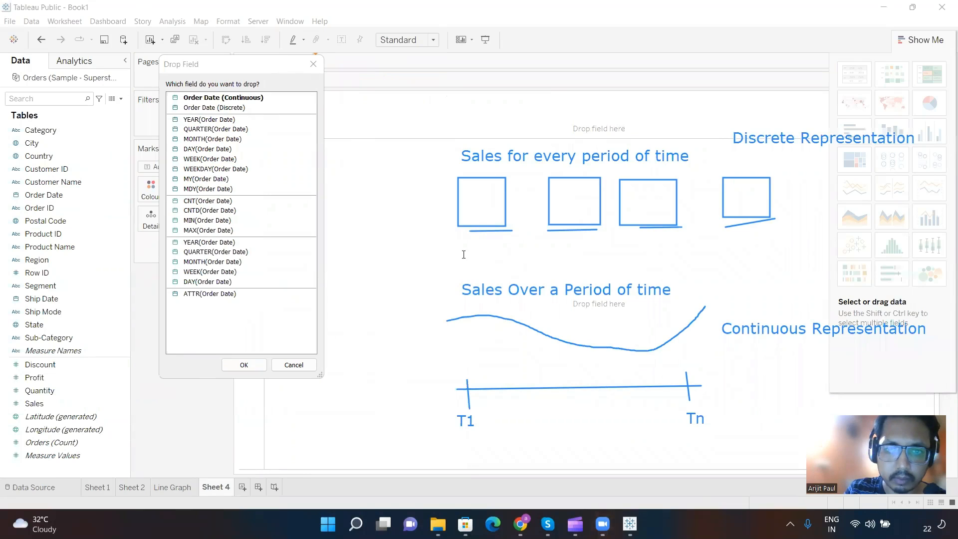
# Step: Label the first dash of the discrete sketch "T1" and the last one "Tn"
pyautogui.click(464, 254)
pyautogui.write('T1')
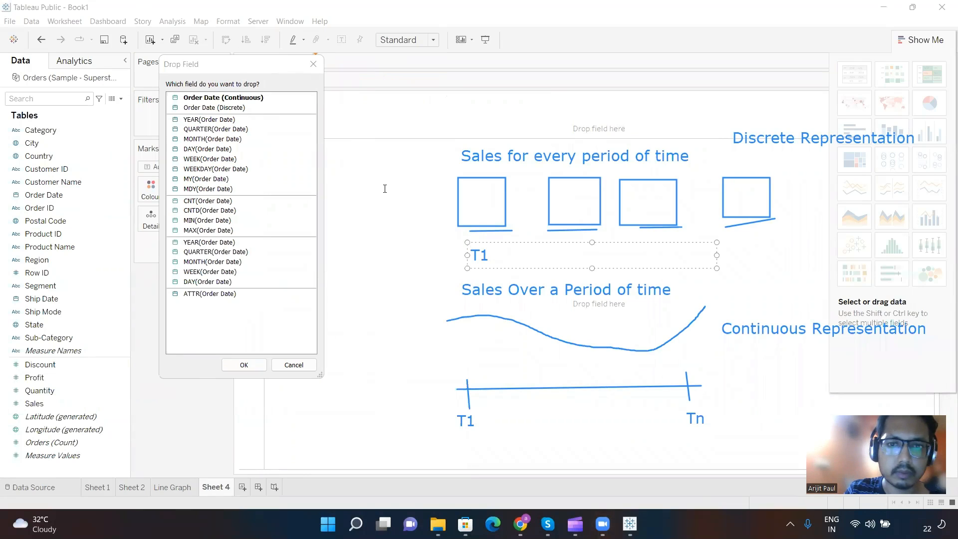
pyautogui.click(387, 257)
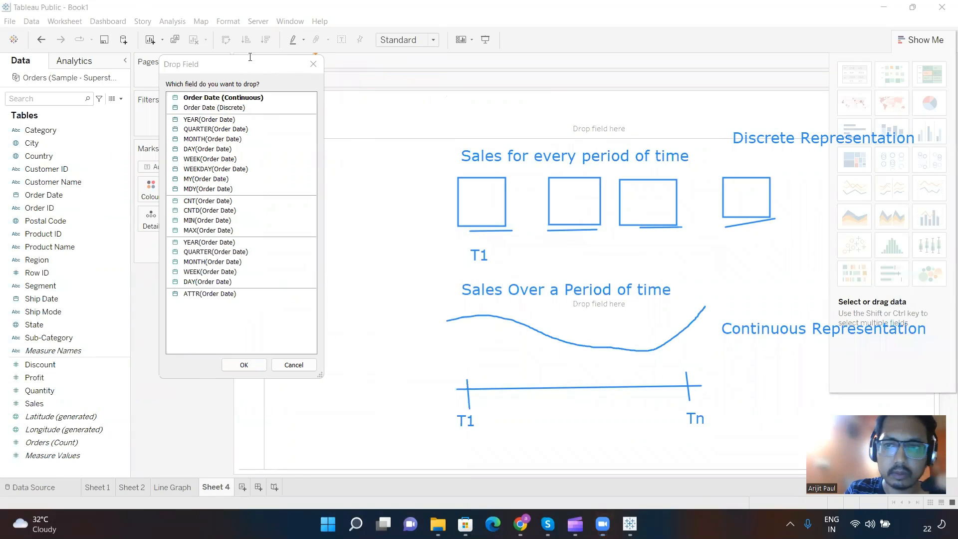
pyautogui.click(750, 241)
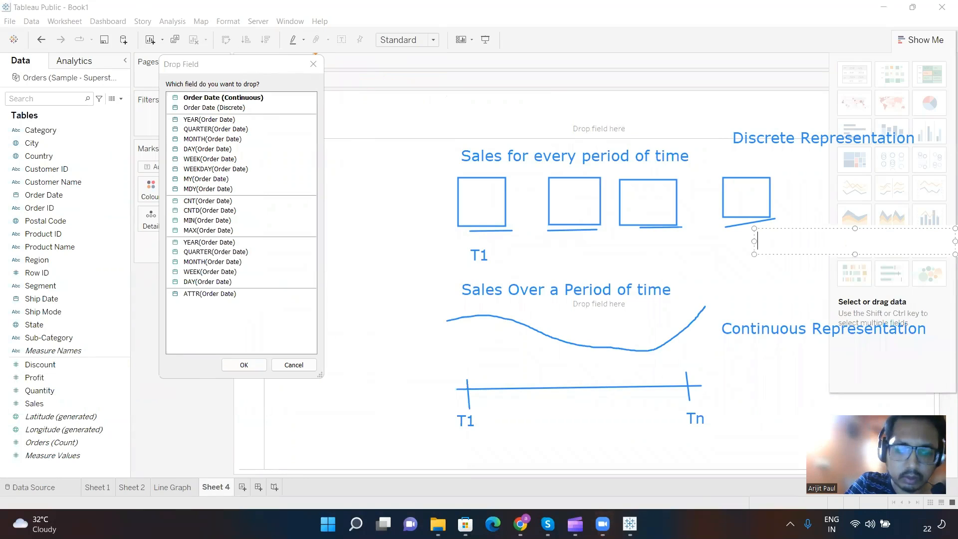
pyautogui.write('Tn')
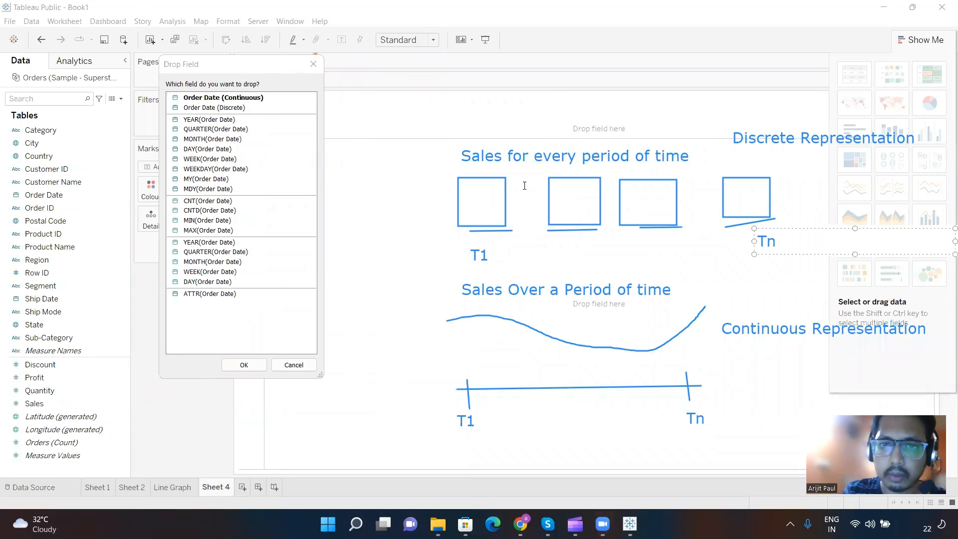
pyautogui.click(393, 183)
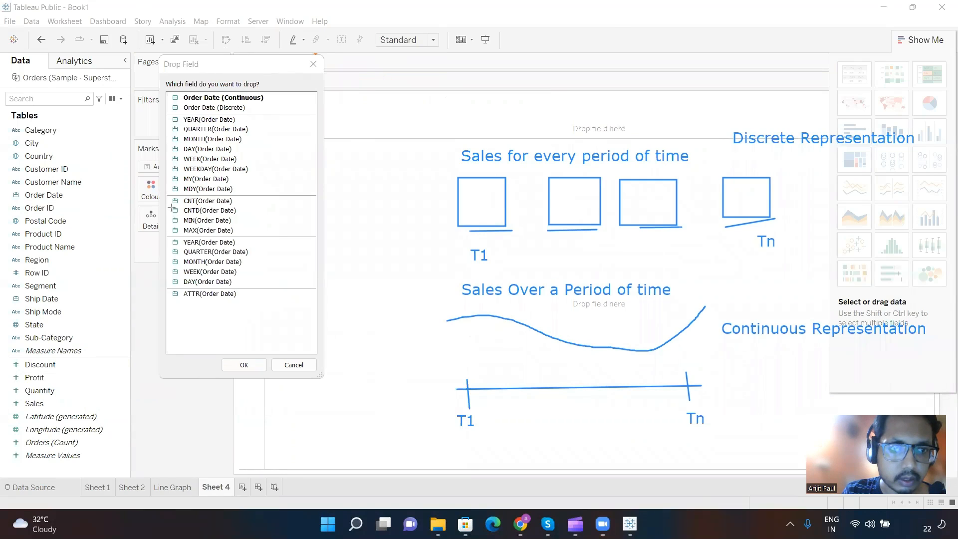
# Step: Outline the YEAR-to-MDY and CNT-to-ATTR option groups in the dialog, with arrows to "Discrete Representation" and "Continuous Representation" respectively
pyautogui.moveTo(159, 195)
pyautogui.mouseDown()
pyautogui.moveTo(257, 269)
pyautogui.moveTo(269, 300)
pyautogui.mouseUp()
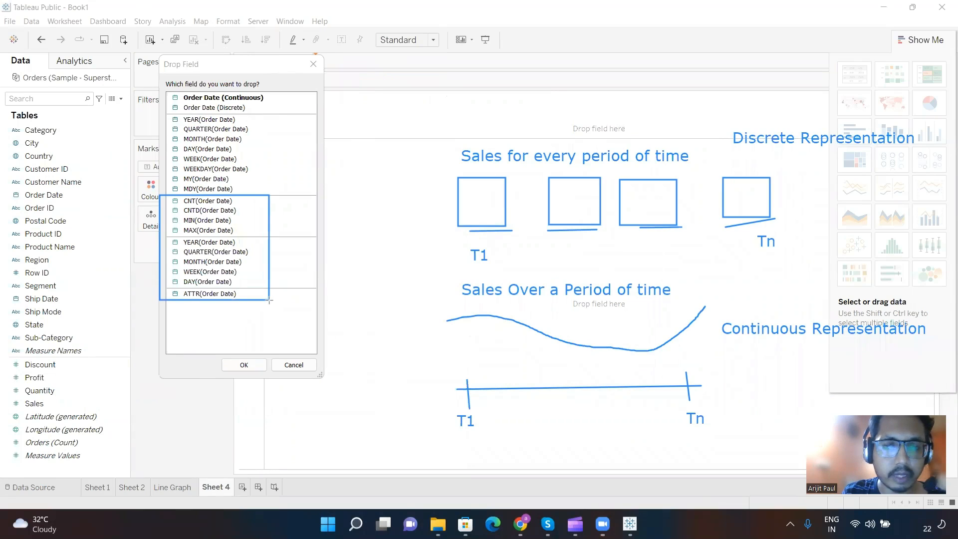
pyautogui.moveTo(269, 300); pyautogui.dragTo(269, 299)
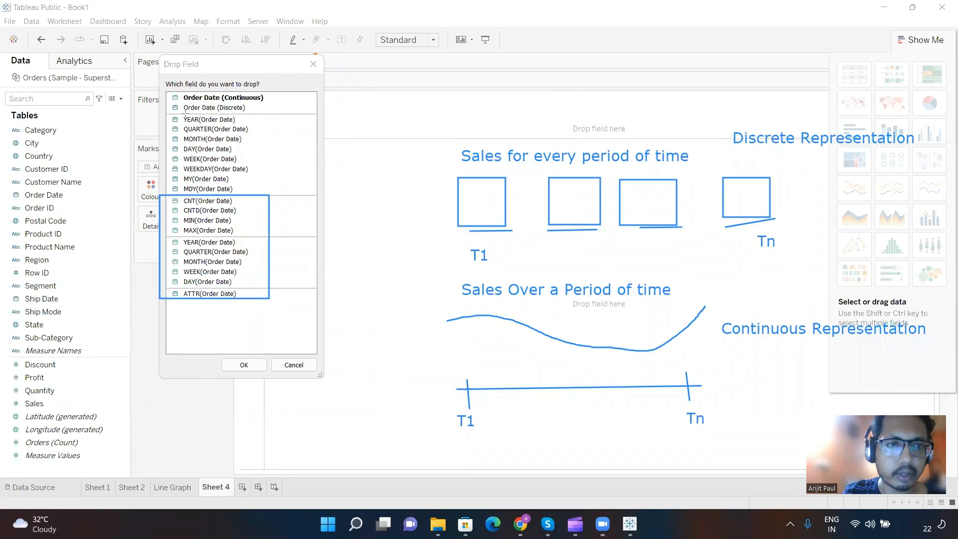
pyautogui.moveTo(164, 114); pyautogui.dragTo(284, 193)
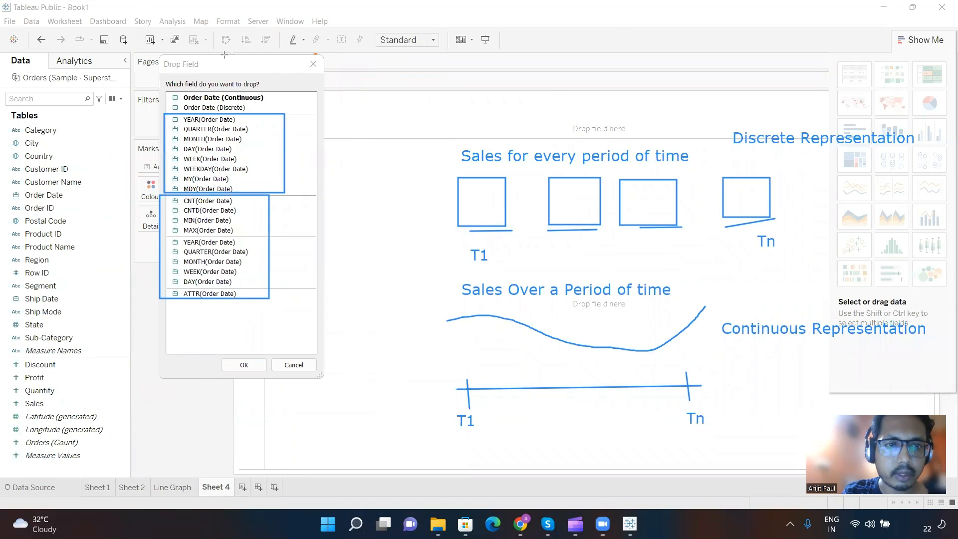
pyautogui.moveTo(284, 154); pyautogui.dragTo(694, 140)
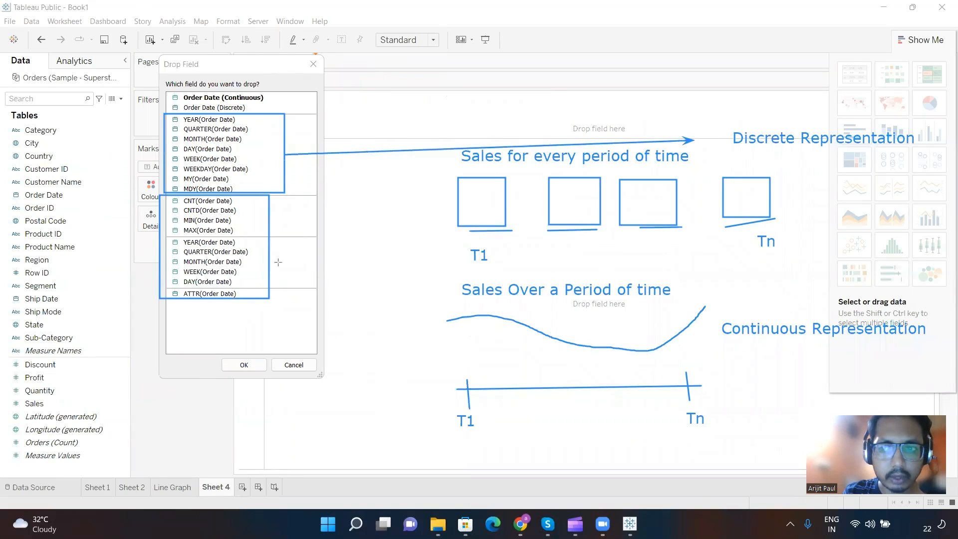
pyautogui.moveTo(271, 258)
pyautogui.mouseDown()
pyautogui.moveTo(604, 305)
pyautogui.moveTo(708, 332)
pyautogui.mouseUp()
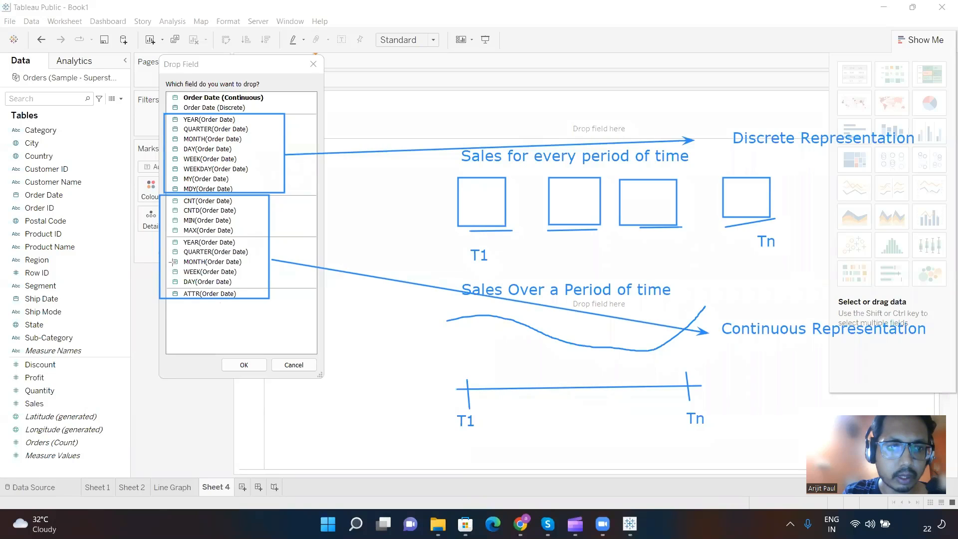
# Step: Outline MONTH(Order Date) in the lower, continuous group of the dialog and choose it as the field for Columns
pyautogui.moveTo(160, 251); pyautogui.dragTo(260, 267)
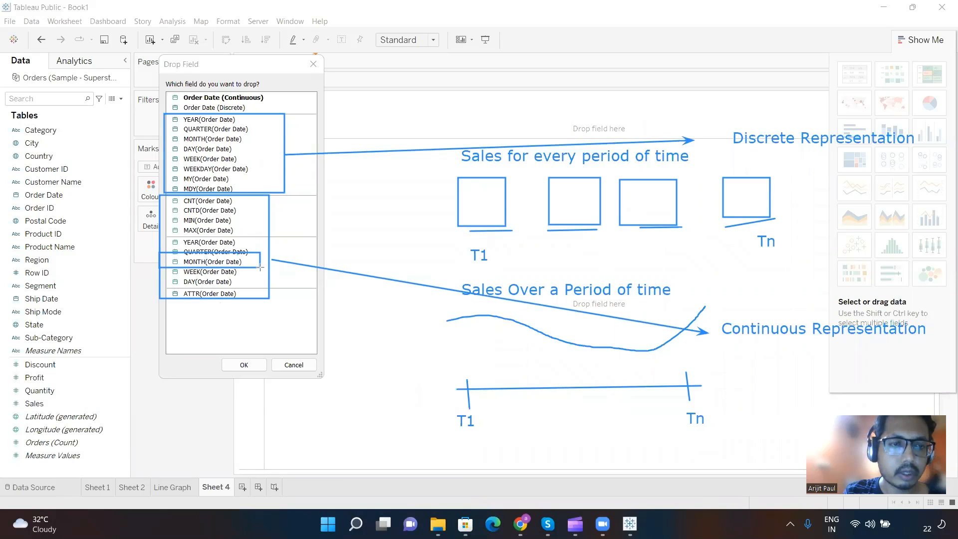
pyautogui.click(205, 264)
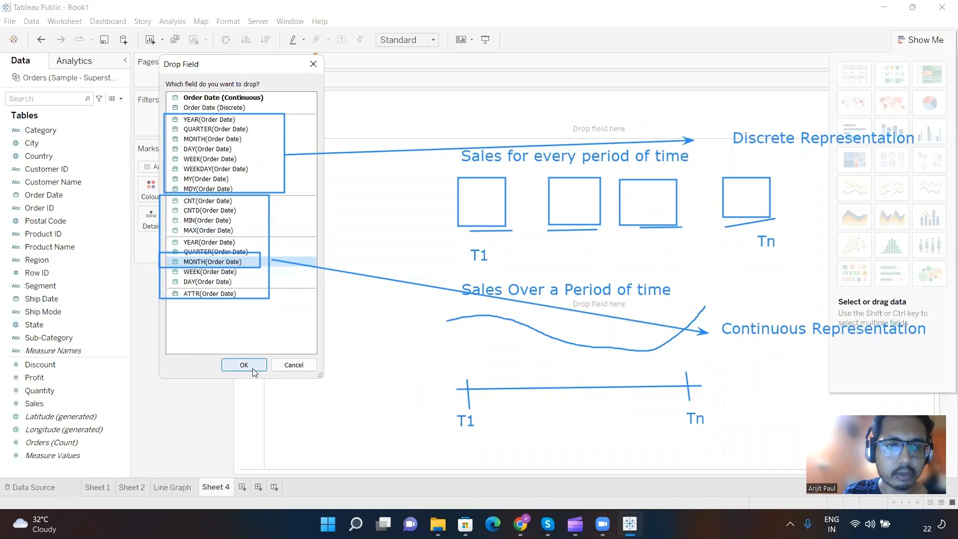
pyautogui.doubleClick(216, 264)
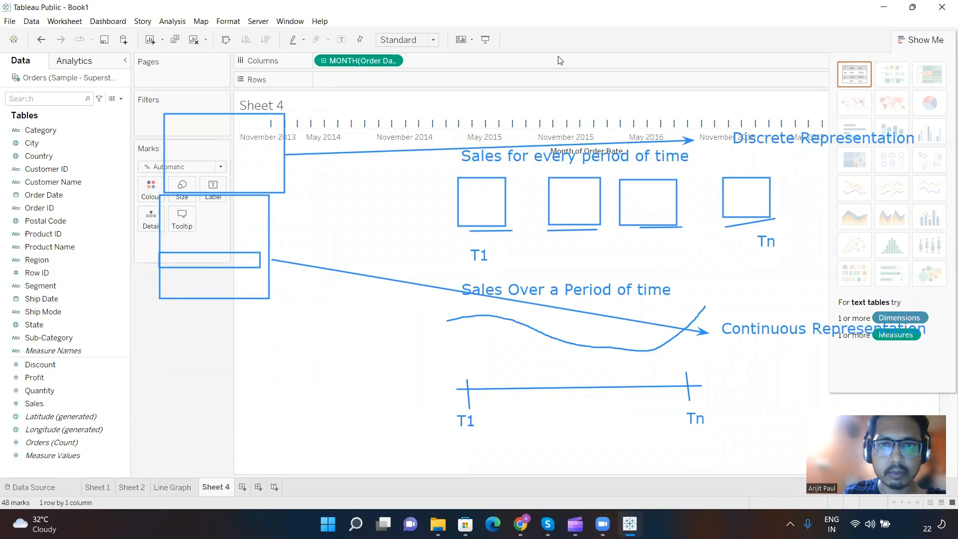
# Step: Clear the on-screen notes and sketches, and place Sales on Rows to plot it by continuous month
pyautogui.press('Escape')
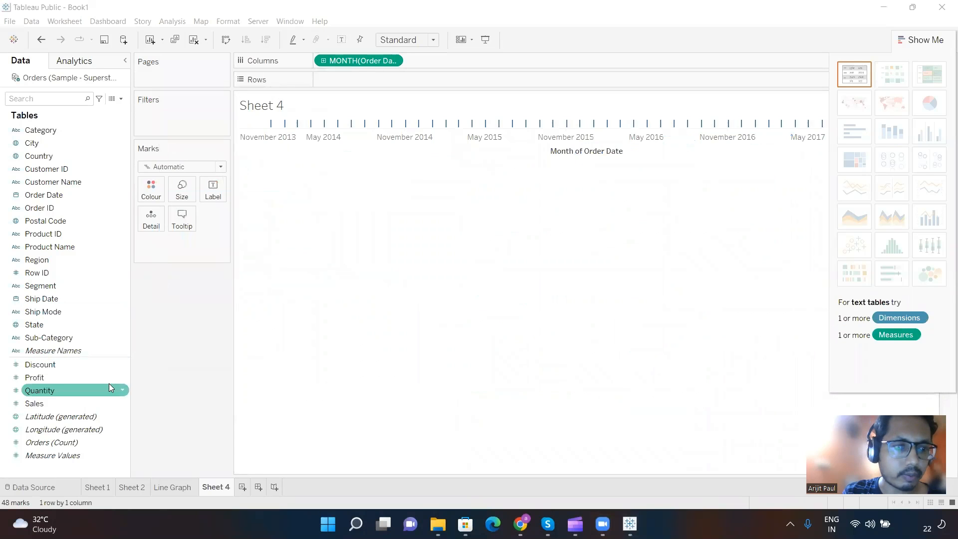
pyautogui.moveTo(37, 408)
pyautogui.mouseDown()
pyautogui.moveTo(133, 323)
pyautogui.moveTo(330, 88)
pyautogui.moveTo(358, 79)
pyautogui.mouseUp()
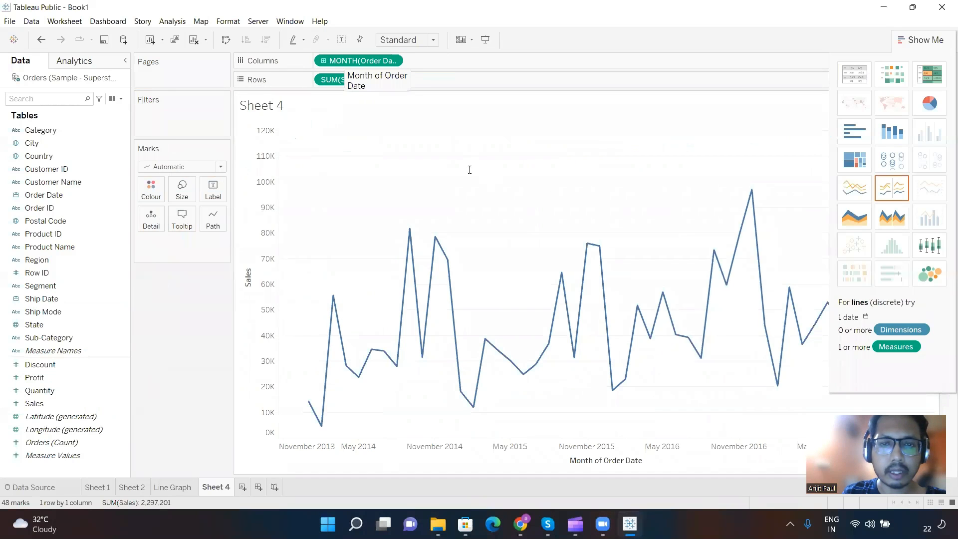
# Step: Add an on-screen note above the line chart reading "Green >>Continuous Represe>> Axis"
pyautogui.click(454, 163)
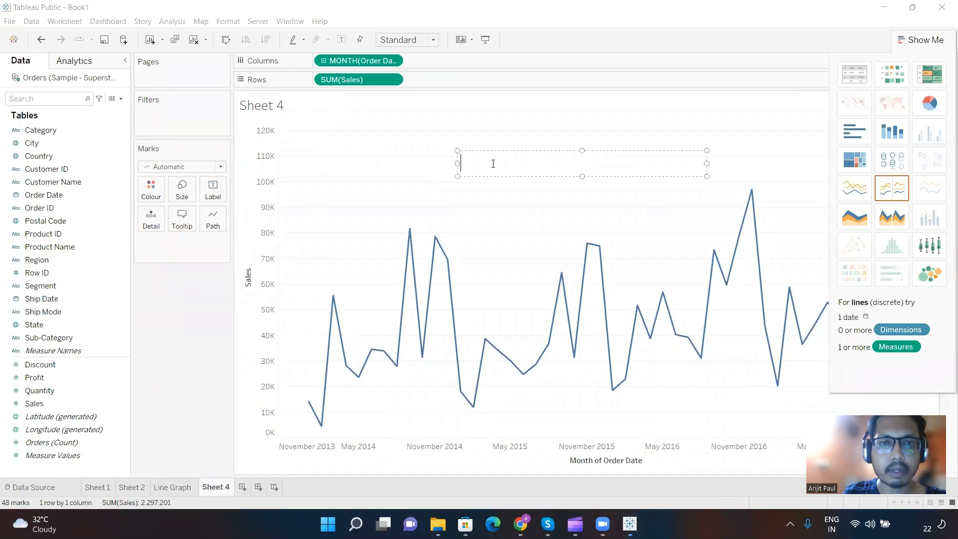
pyautogui.write('Green ')
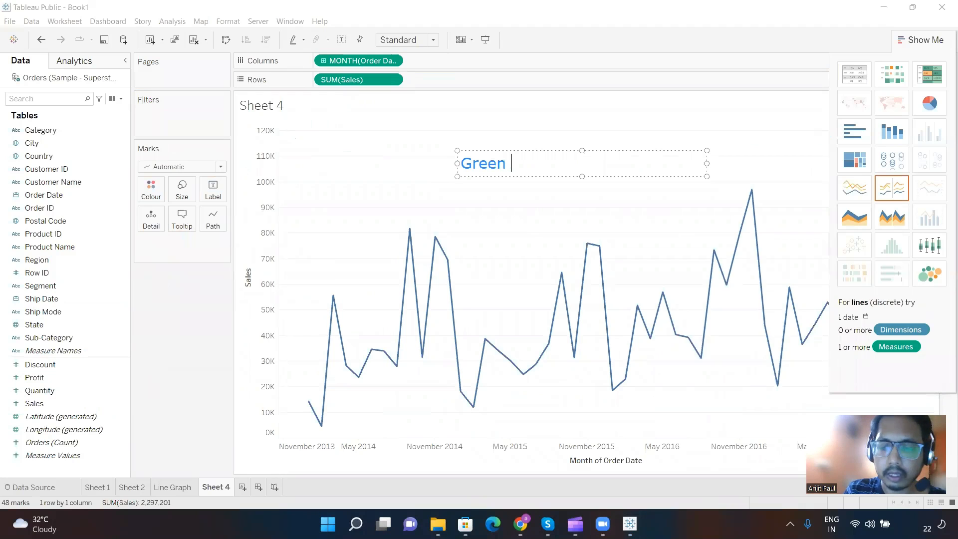
pyautogui.write('>>')
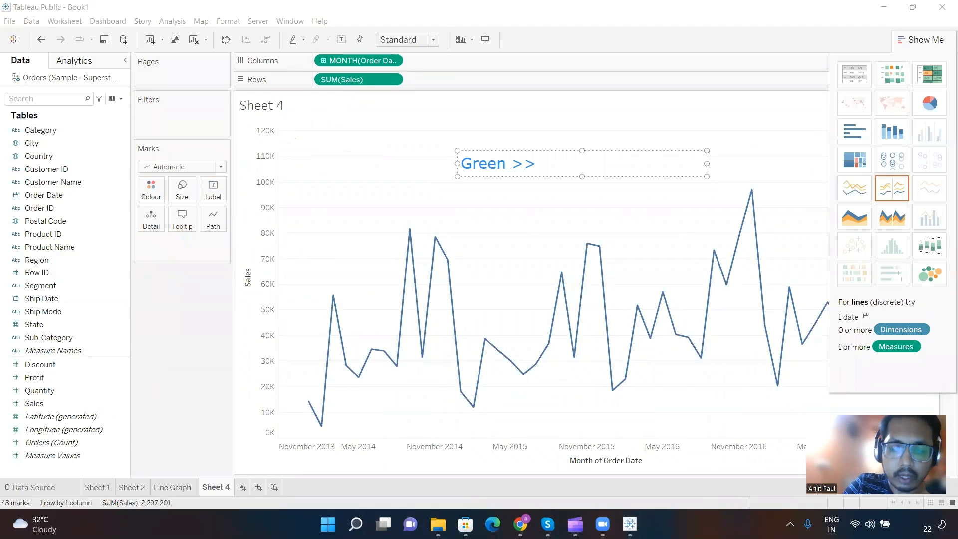
pyautogui.write('Continiou')
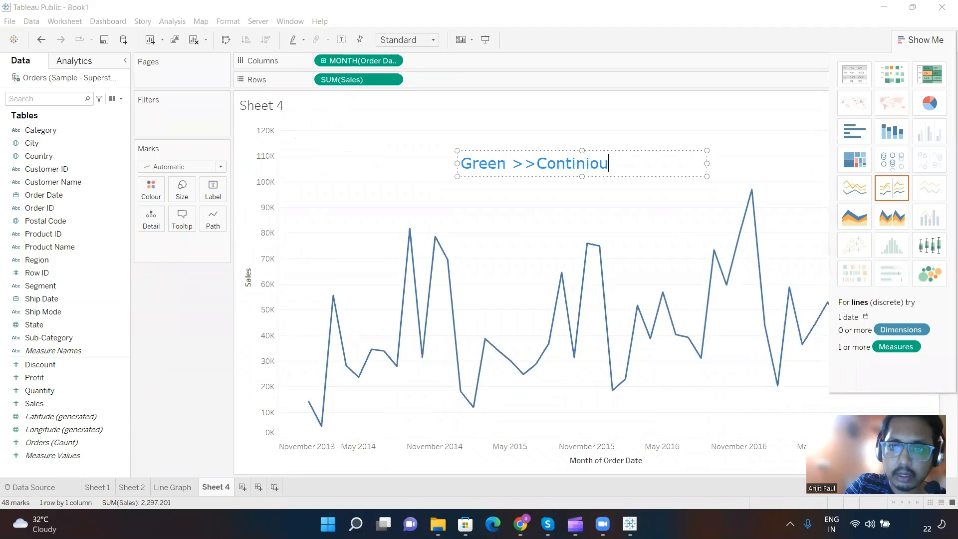
pyautogui.write('s')
pyautogui.press('BackSpace')
pyautogui.press('BackSpace')
pyautogui.press('BackSpace')
pyautogui.press('BackSpace')
pyautogui.press('BackSpace')
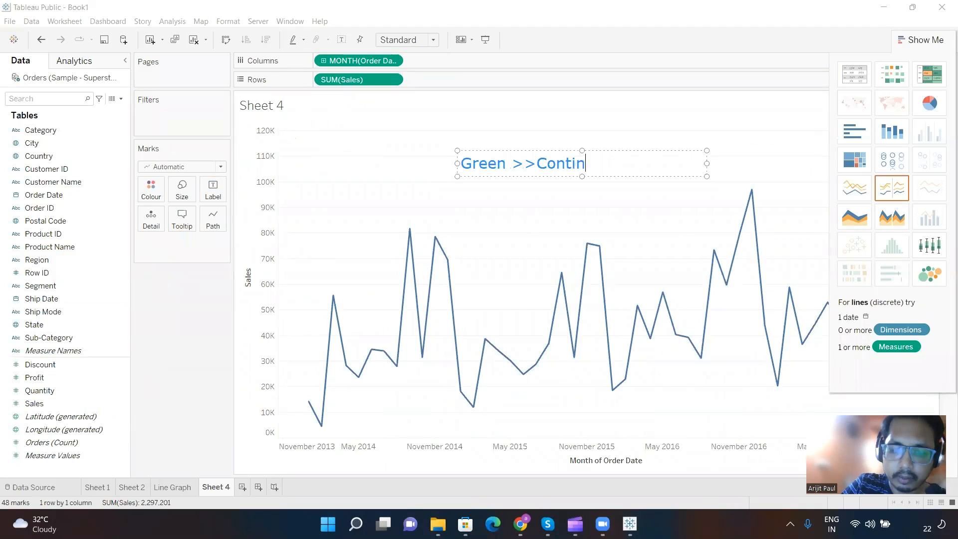
pyautogui.write('uous Re')
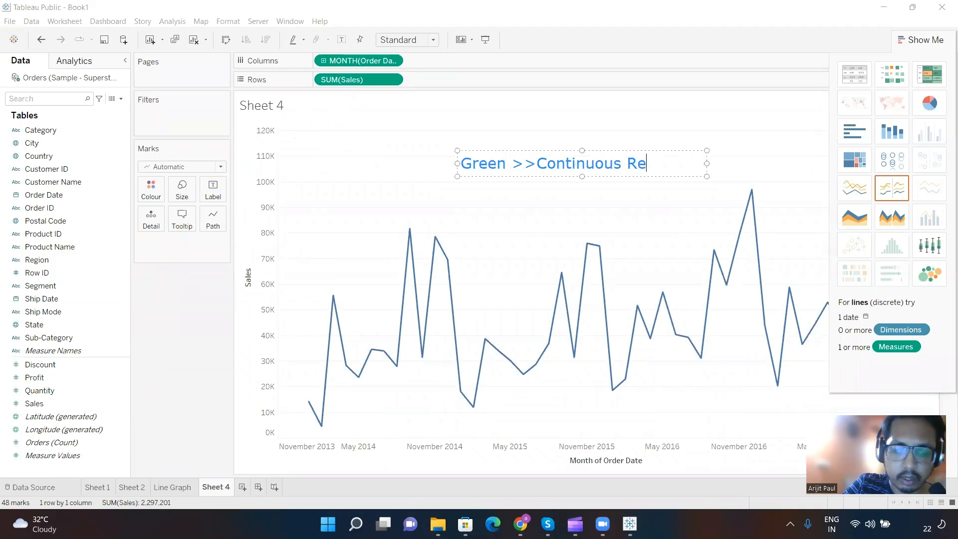
pyautogui.write('prese/')
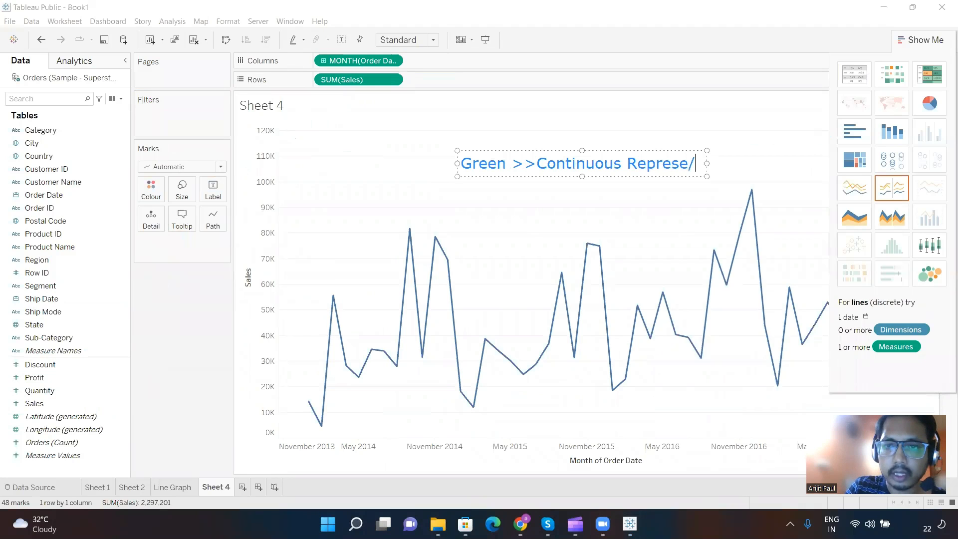
pyautogui.press('BackSpace')
pyautogui.write('>>')
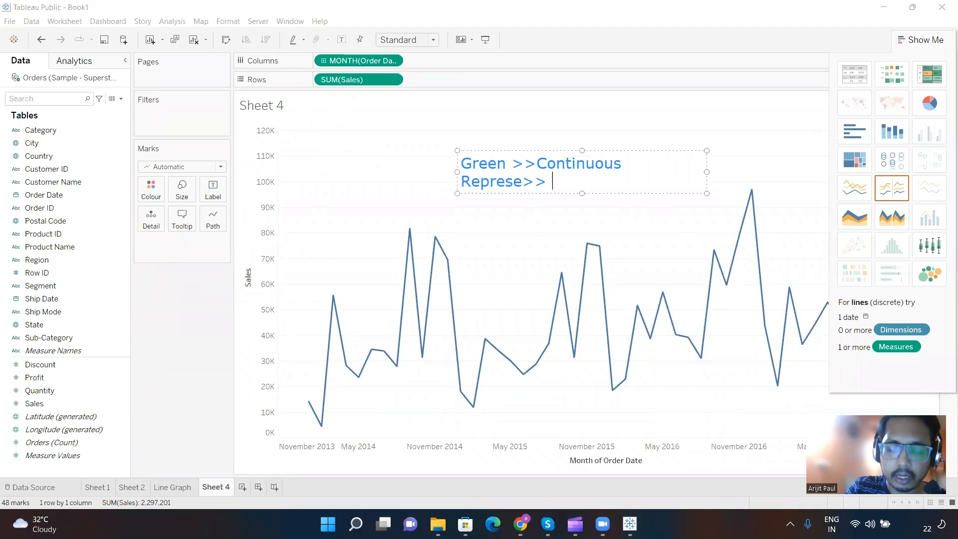
pyautogui.write(' Axis')
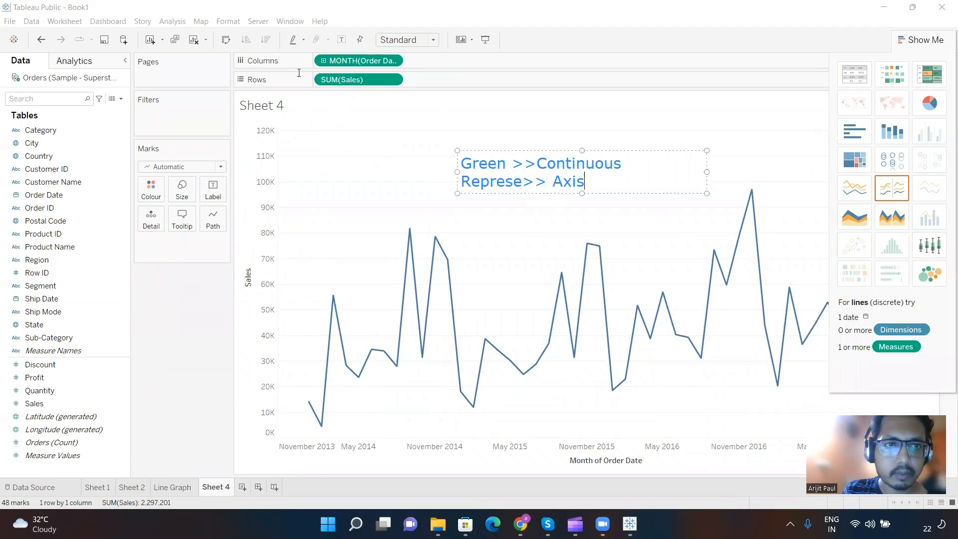
# Step: Outline Order Date in the field list with a rectangle and draw an arrow from it to the chart area
pyautogui.click(83, 197)
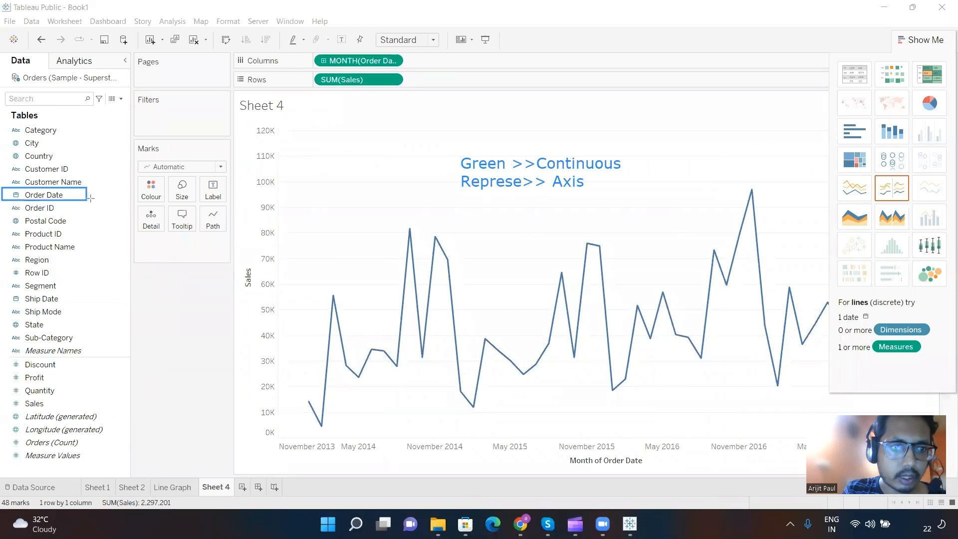
pyautogui.moveTo(90, 198); pyautogui.dragTo(97, 201)
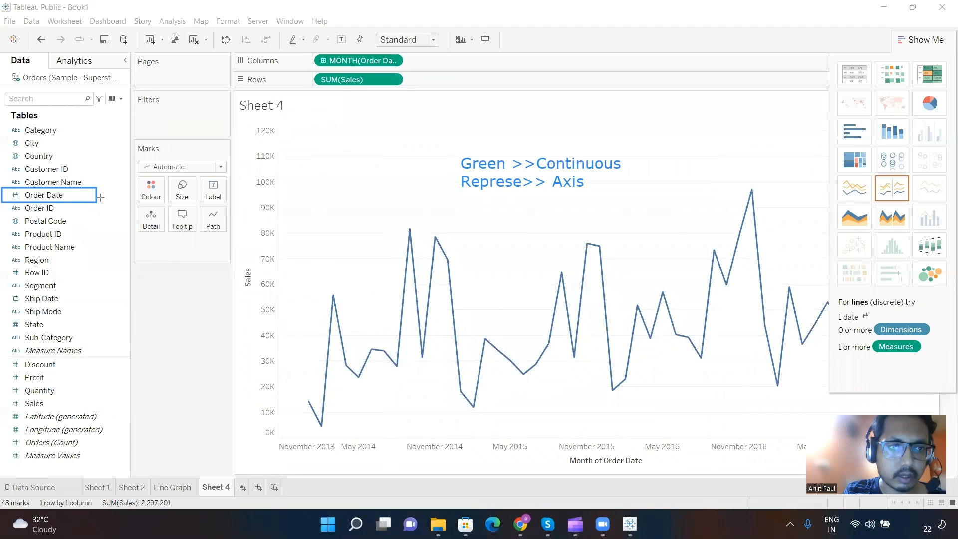
pyautogui.moveTo(98, 196); pyautogui.dragTo(295, 199)
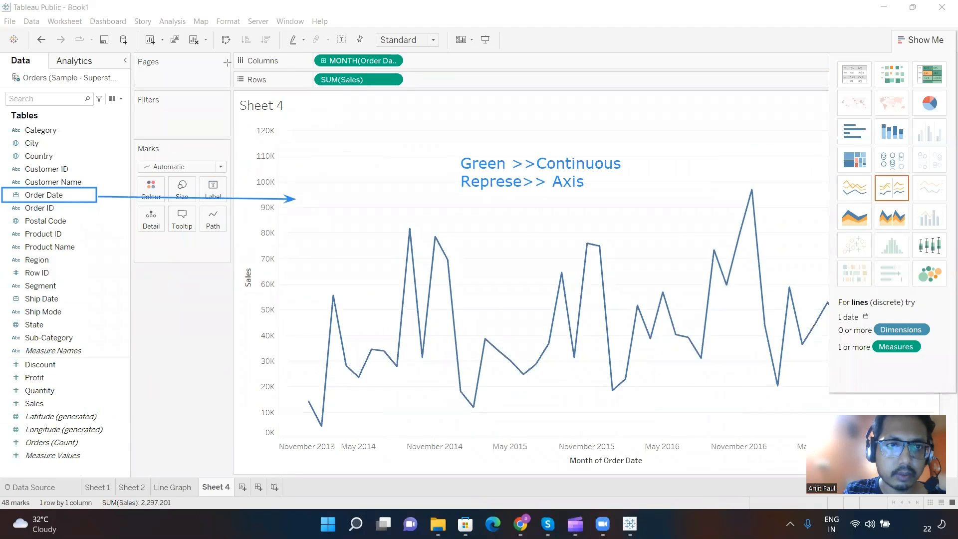
# Step: Label the arrow from Order Date with the note "Dimensional field"
pyautogui.click(330, 200)
pyautogui.write('Dim')
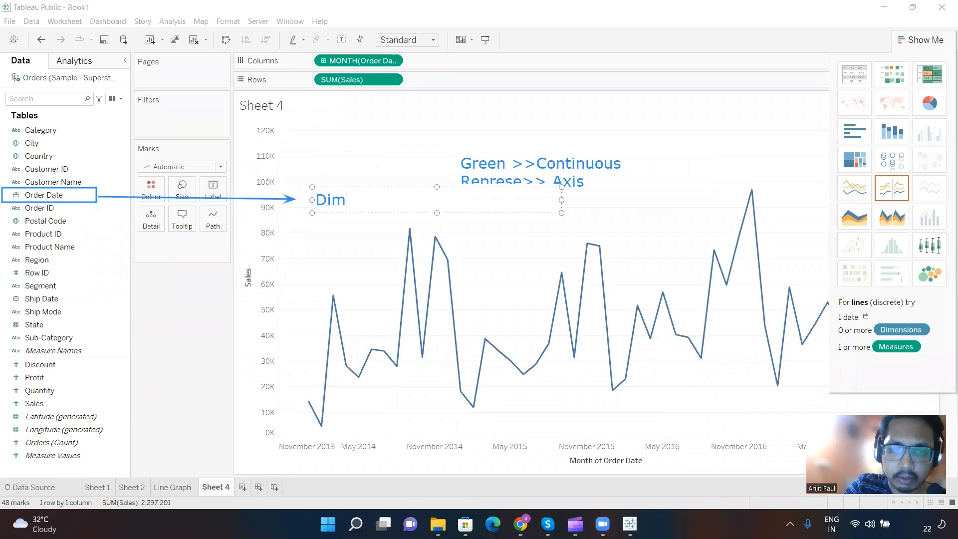
pyautogui.write('ensiobal')
pyautogui.press('BackSpace')
pyautogui.press('BackSpace')
pyautogui.press('BackSpace')
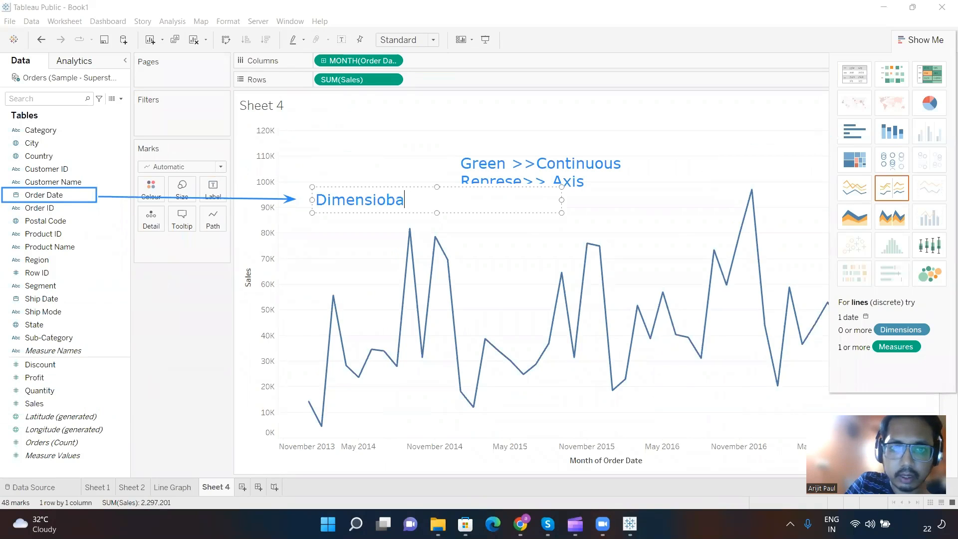
pyautogui.write('nal filed')
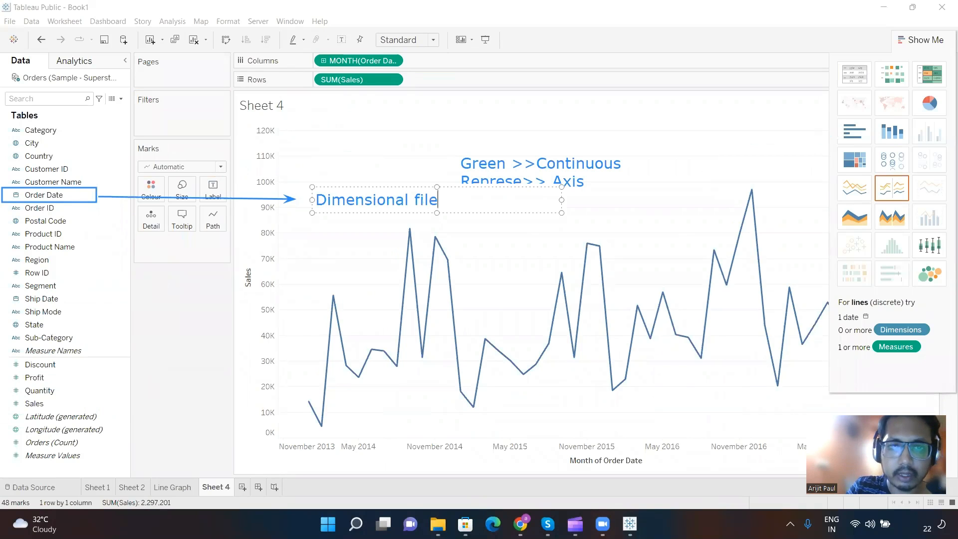
pyautogui.press('BackSpace')
pyautogui.press('BackSpace')
pyautogui.press('BackSpace')
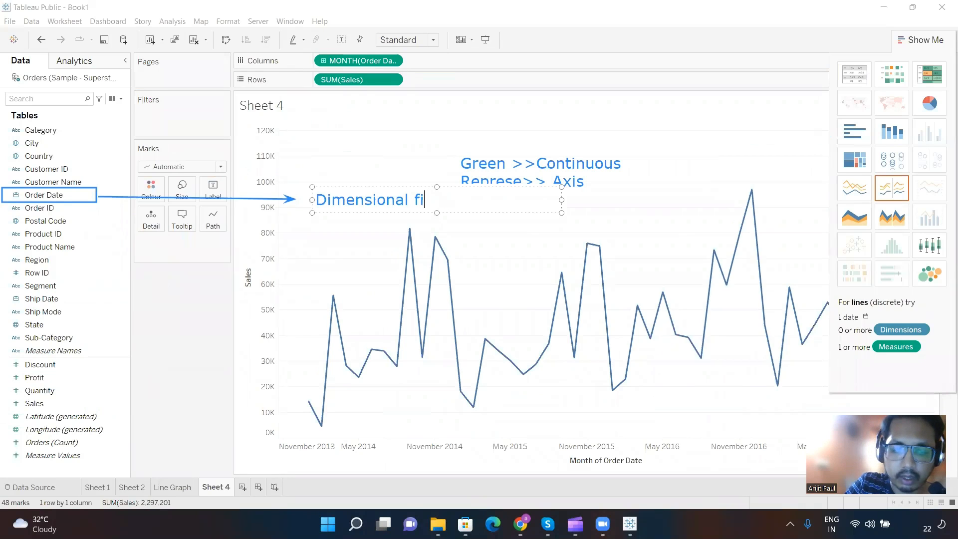
pyautogui.write('eld')
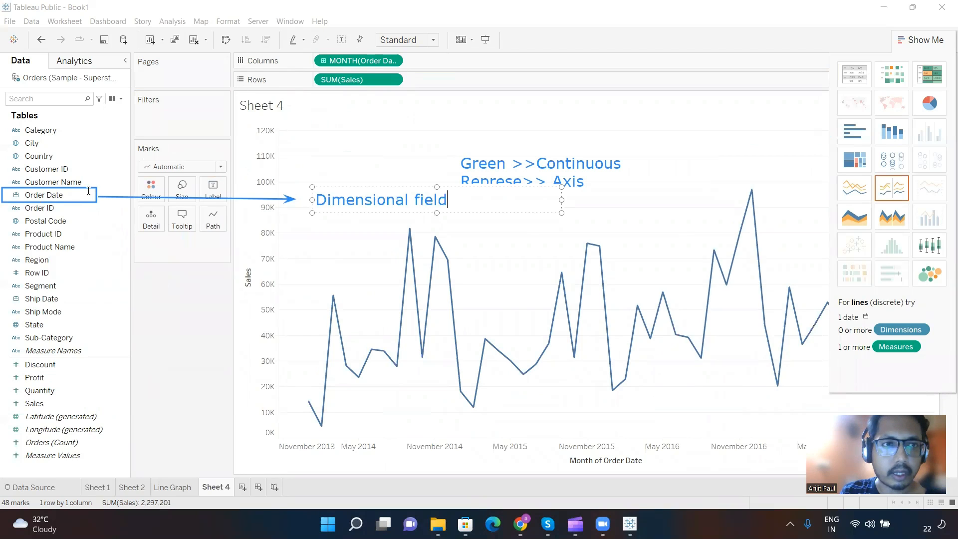
pyautogui.click(405, 206)
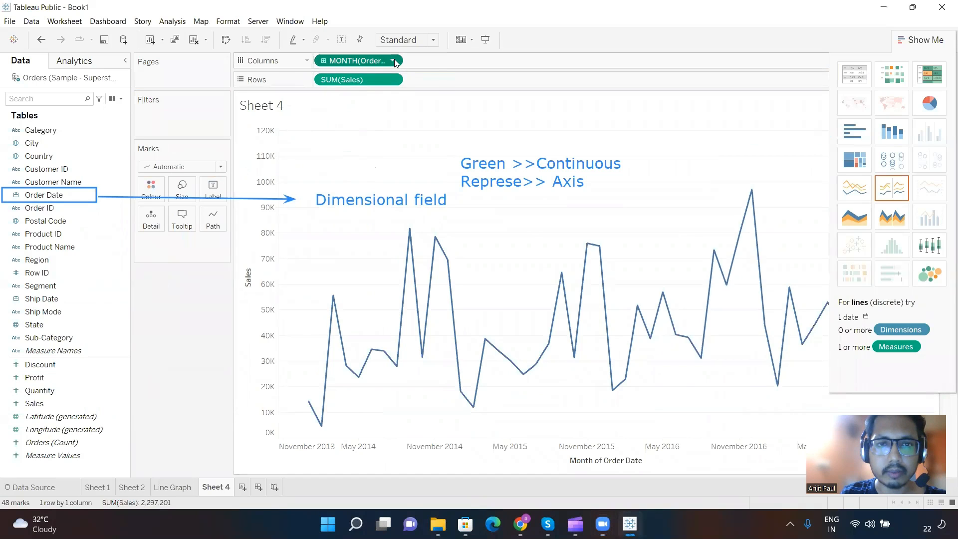
# Step: Convert the MONTH(Order Date) field on Columns to discrete
pyautogui.click(392, 61)
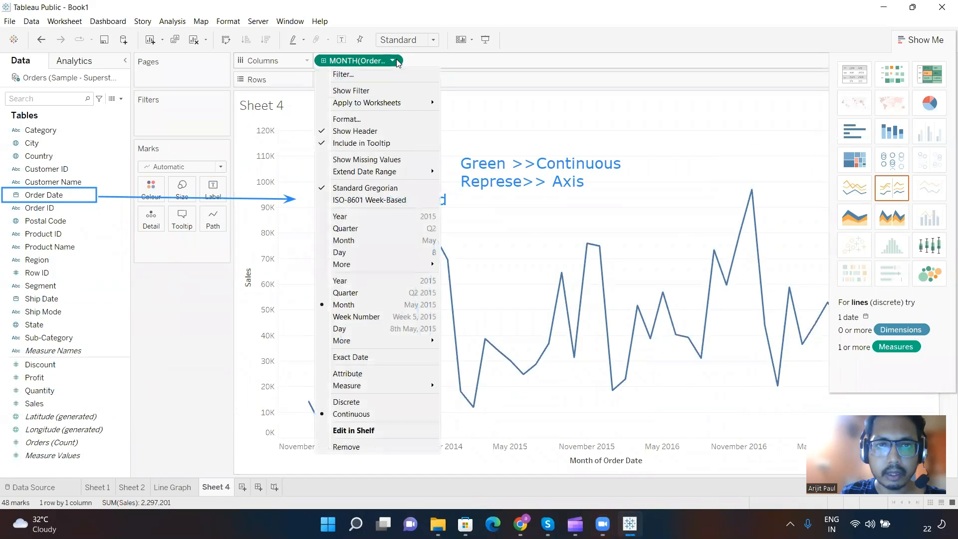
pyautogui.click(366, 403)
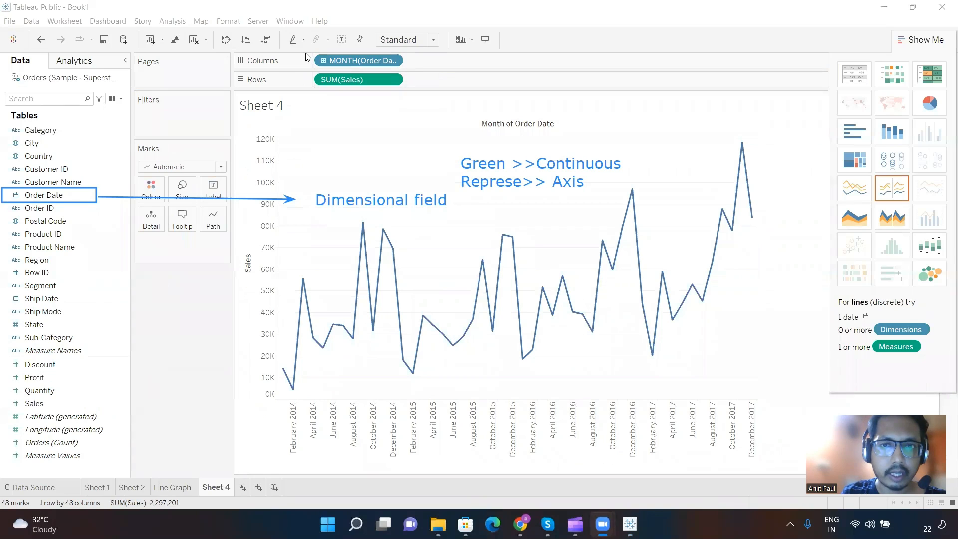
# Step: Add an on-screen note at the head of the chart reading "Blue>> Discrete Repres>> Header"
pyautogui.click(428, 106)
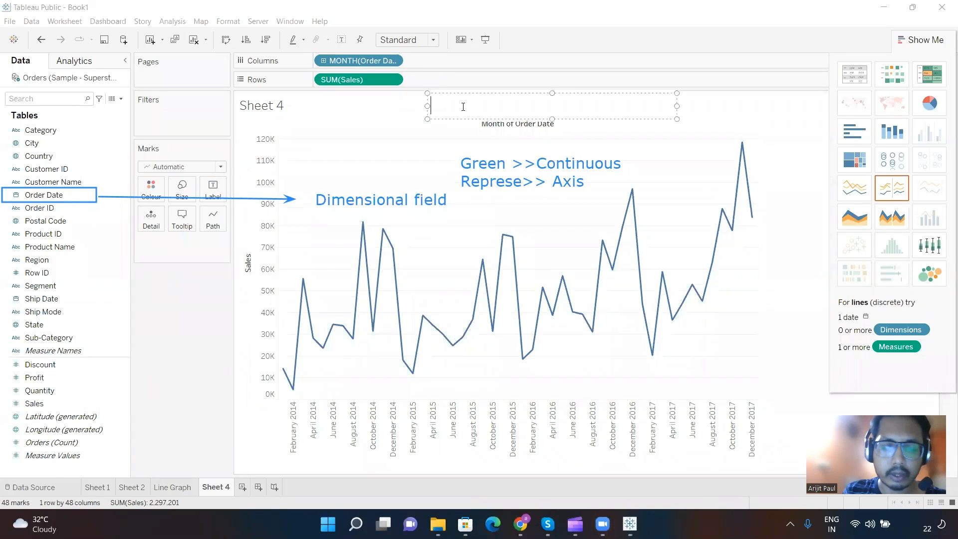
pyautogui.write('BLue')
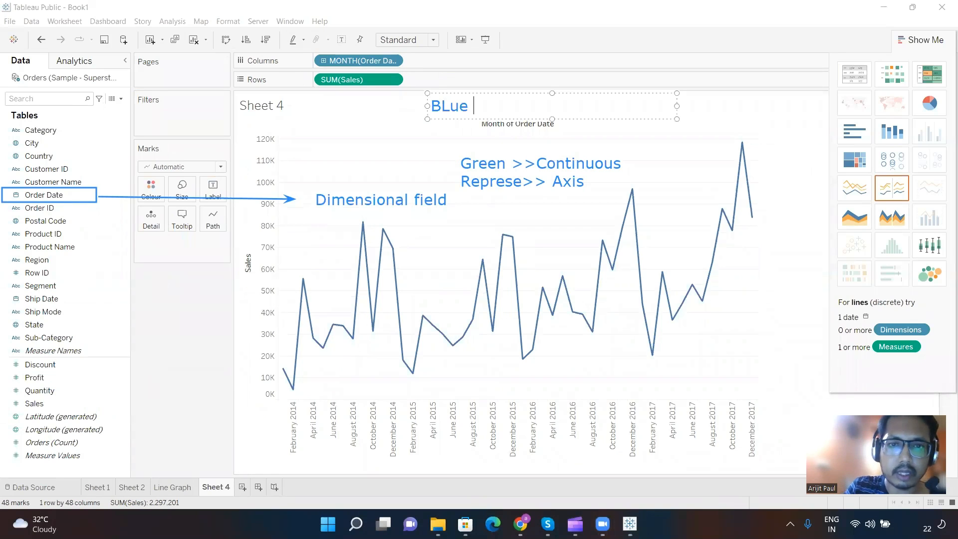
pyautogui.press('BackSpace')
pyautogui.press('BackSpace')
pyautogui.press('BackSpace')
pyautogui.write('l')
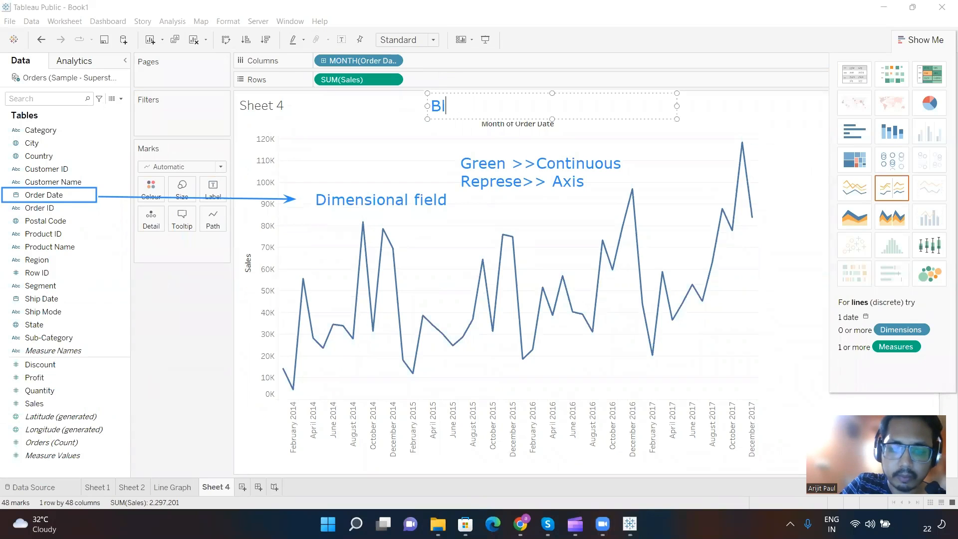
pyautogui.write('ue>> ')
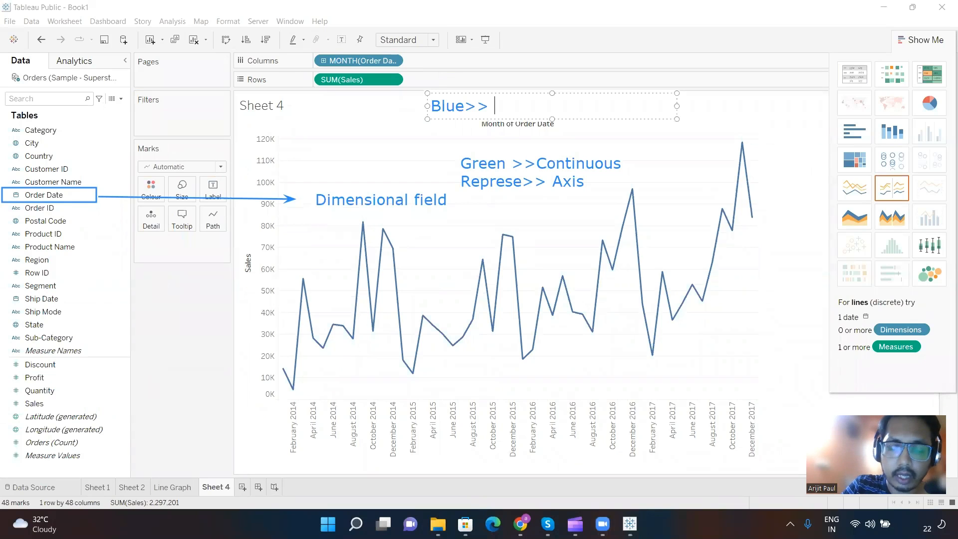
pyautogui.write('Discrete ')
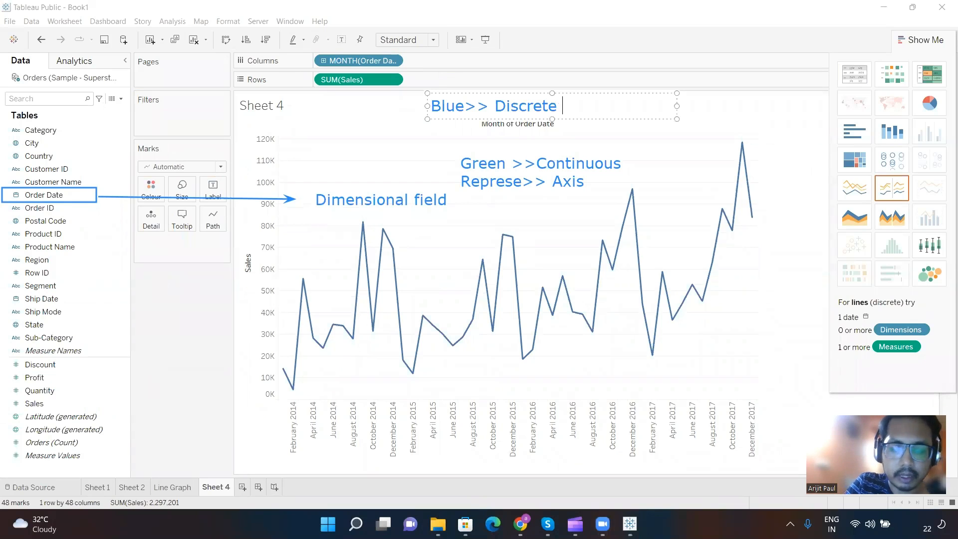
pyautogui.write('Repres')
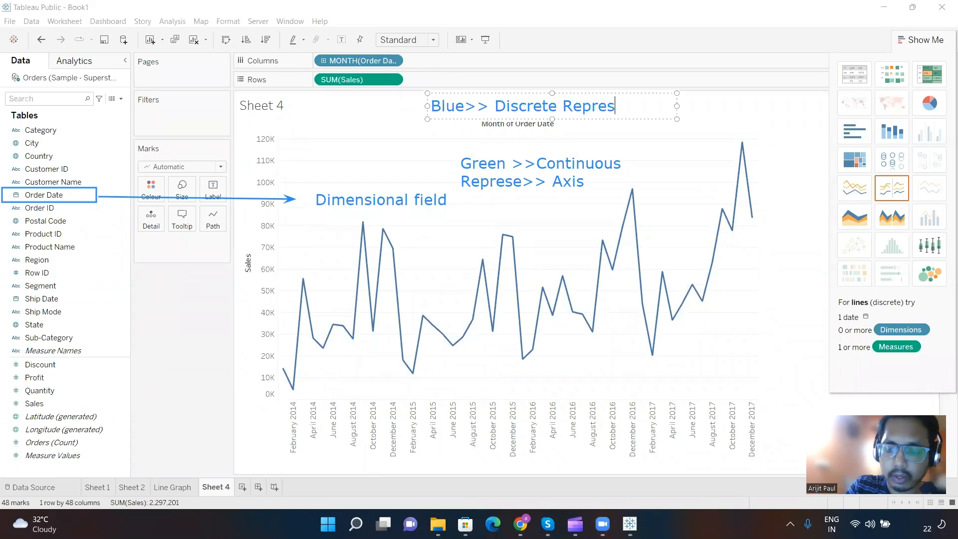
pyautogui.write('>> Header')
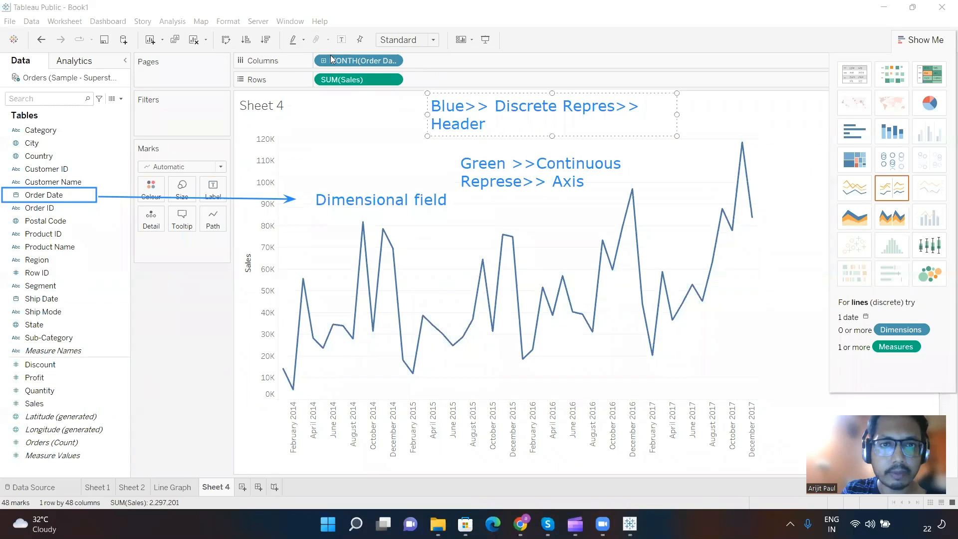
pyautogui.click(369, 63)
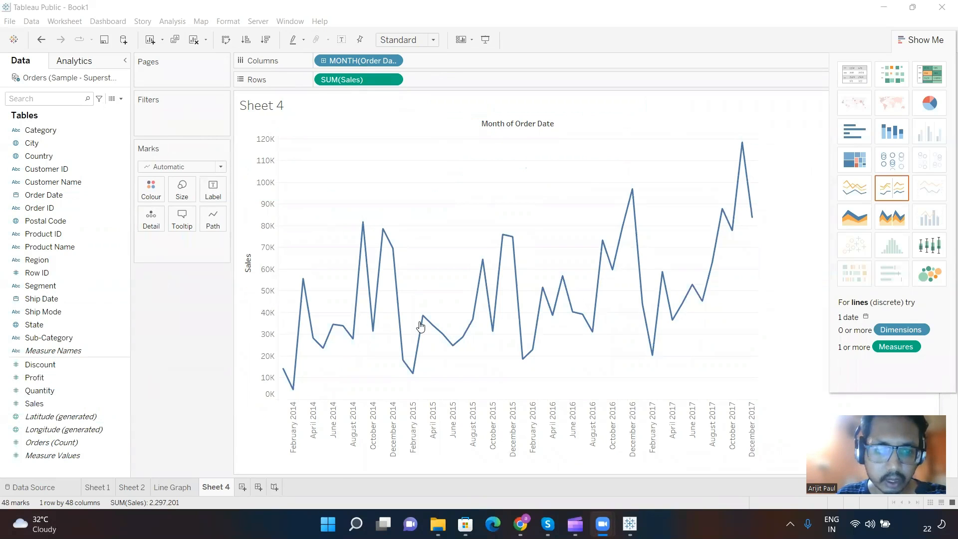
# Step: Select individual month headers along the discrete date axis, including August 2014, August 2016, August 2017 and August 2015, to inspect their marks
pyautogui.click(354, 437)
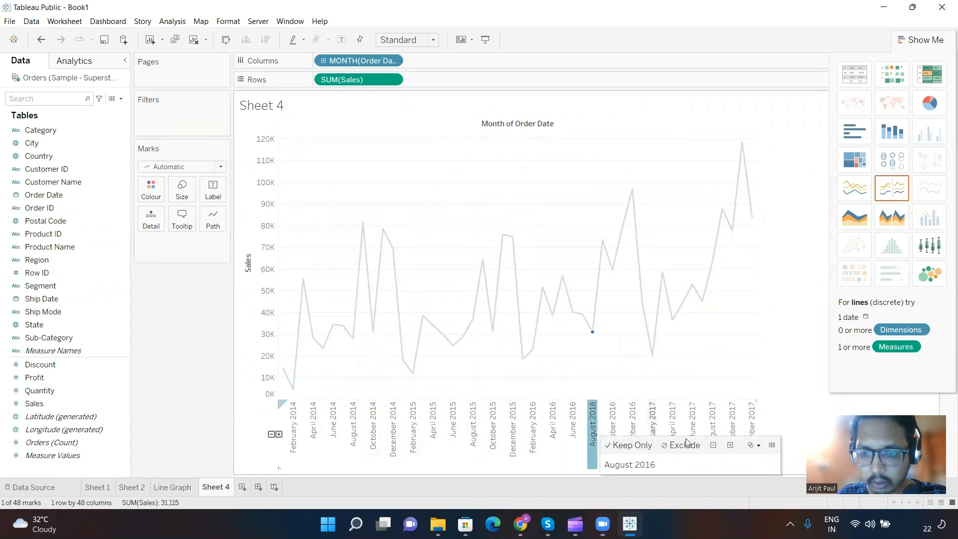
pyautogui.click(713, 423)
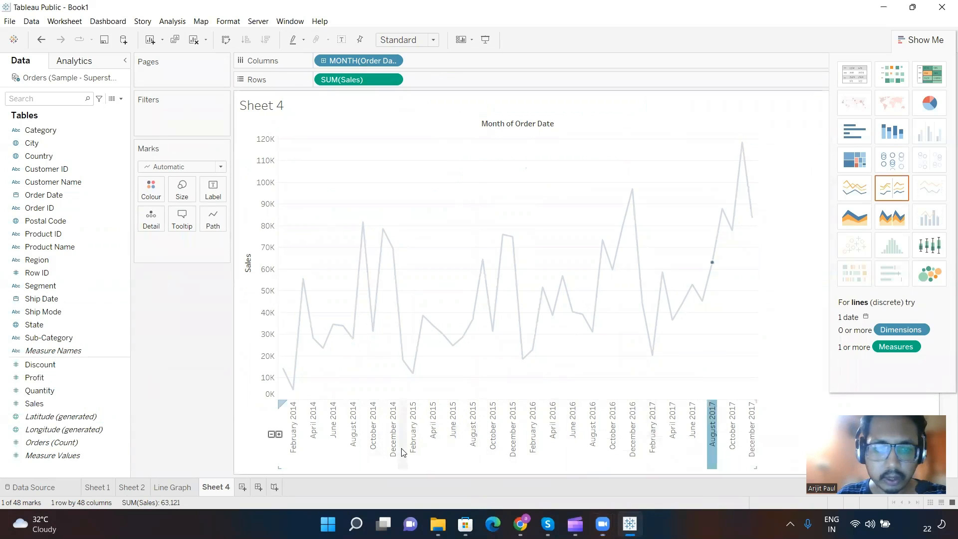
pyautogui.click(363, 436)
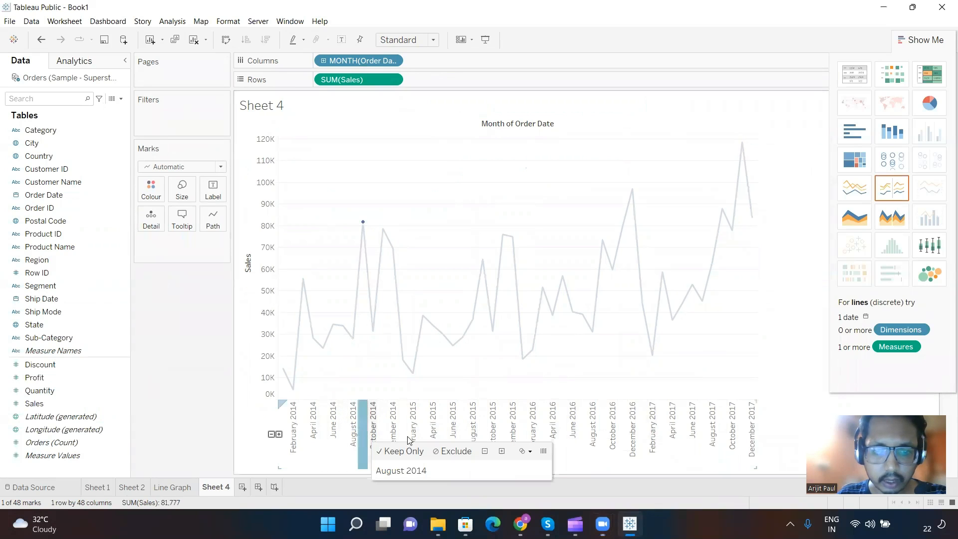
pyautogui.click(475, 435)
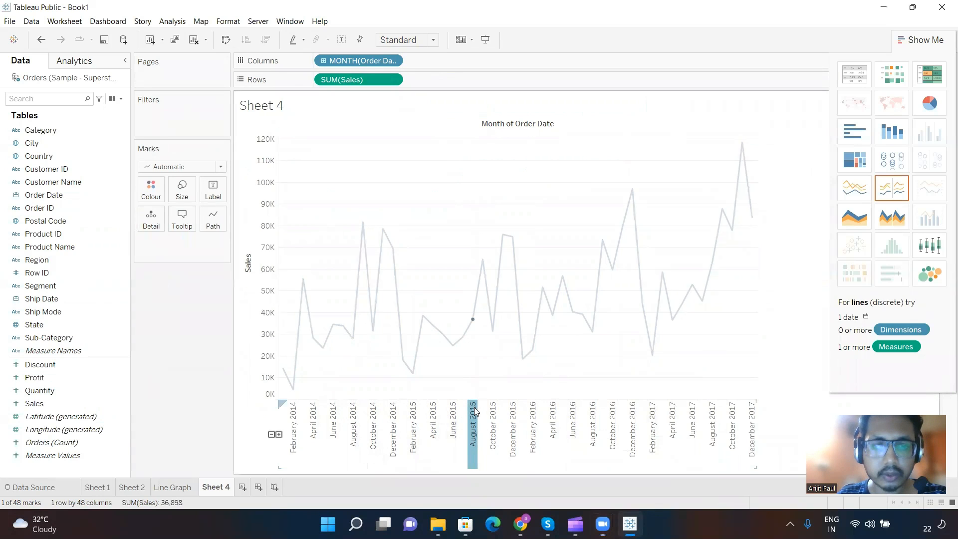
pyautogui.moveTo(473, 408)
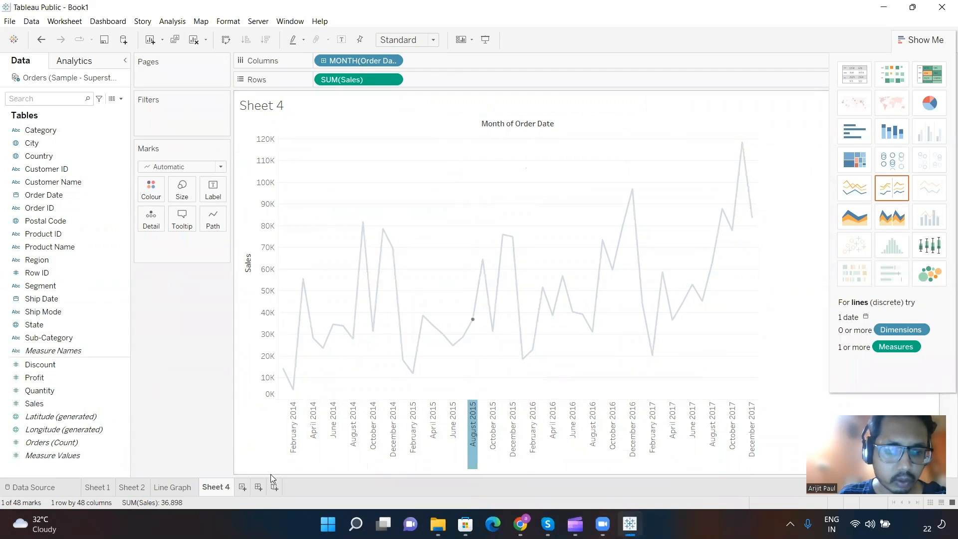
# Step: Add a new blank worksheet, and outline the marks count in the status bar of Sheet 4
pyautogui.click(244, 488)
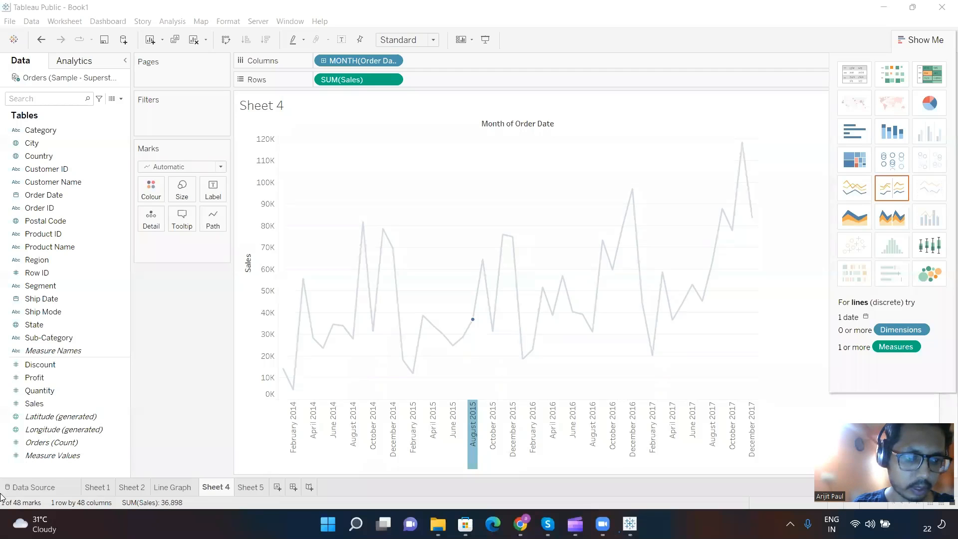
pyautogui.moveTo(2, 497); pyautogui.dragTo(49, 512)
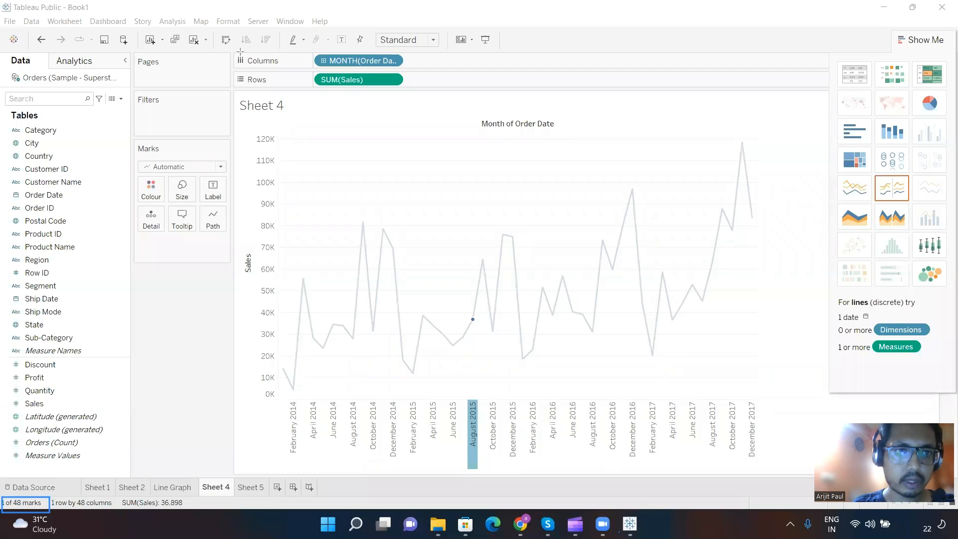
# Step: Outline the Month of Order Date header area and add an on-screen note there reading "4 Years * 12 months = 48"
pyautogui.moveTo(380, 116)
pyautogui.mouseDown()
pyautogui.moveTo(479, 150)
pyautogui.moveTo(621, 156)
pyautogui.mouseUp()
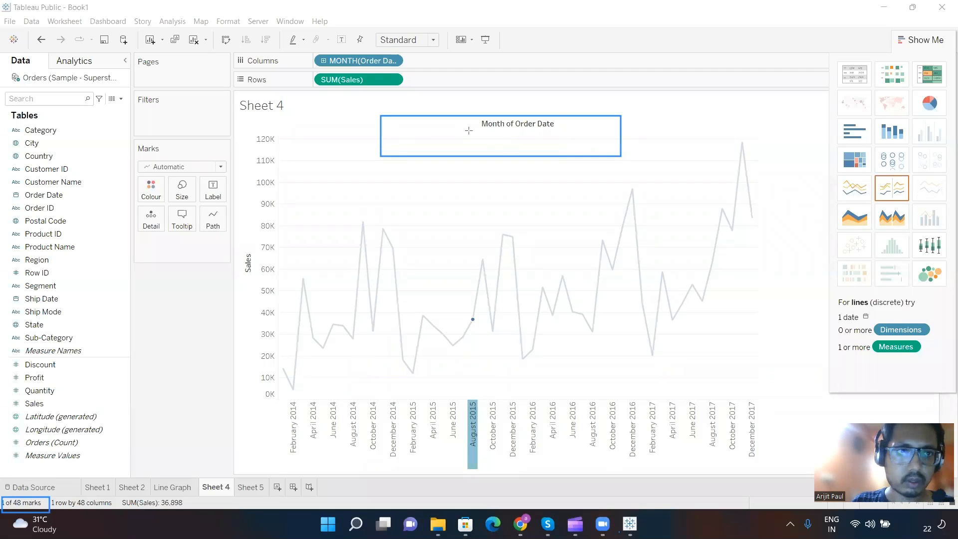
pyautogui.click(417, 147)
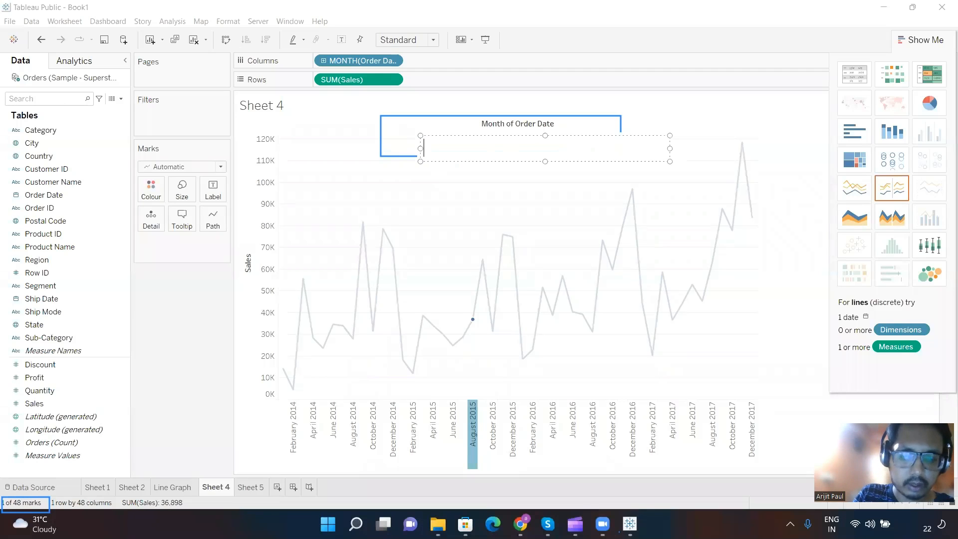
pyautogui.write('$ years')
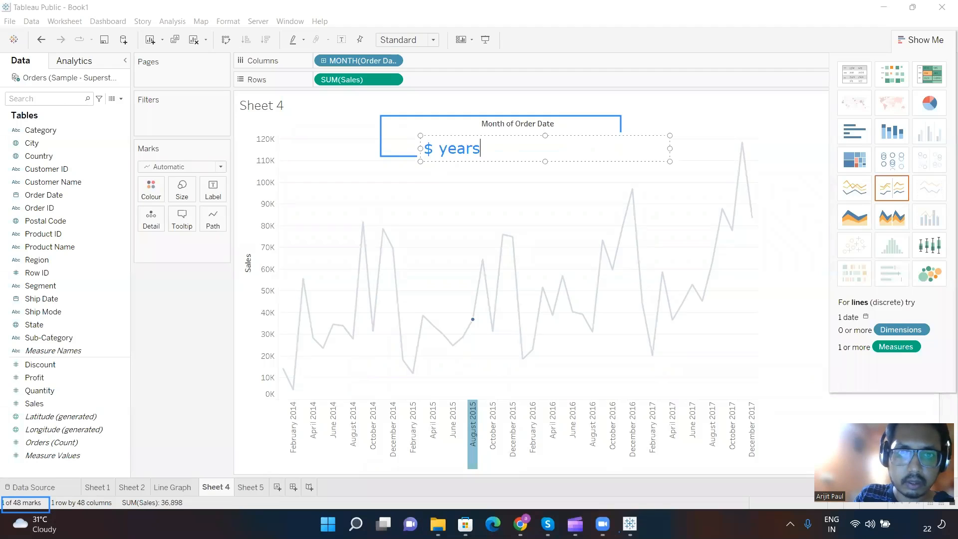
pyautogui.press('BackSpace')
pyautogui.press('BackSpace')
pyautogui.press('BackSpace')
pyautogui.press('BackSpace')
pyautogui.press('BackSpace')
pyautogui.press('BackSpace')
pyautogui.press('BackSpace')
pyautogui.write('4 Ye')
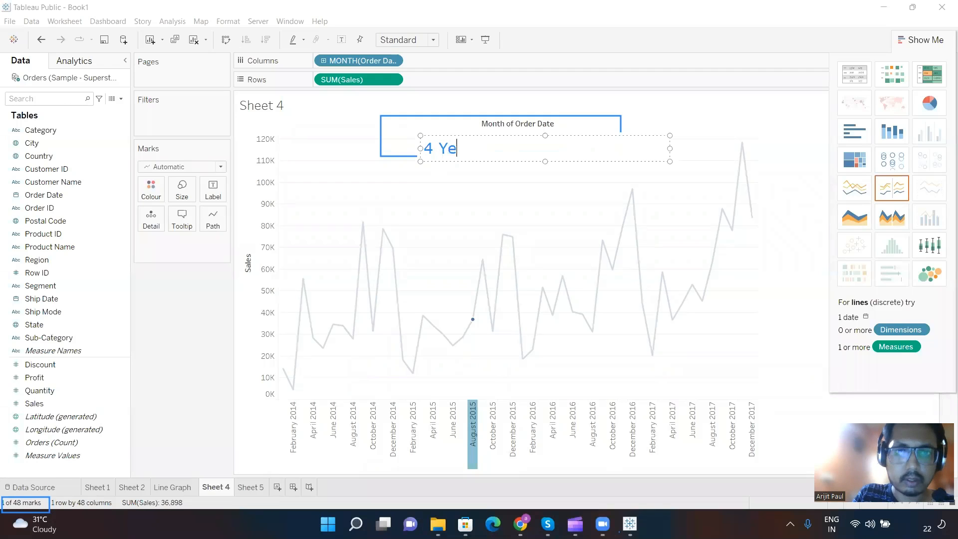
pyautogui.write('ars * 12 ')
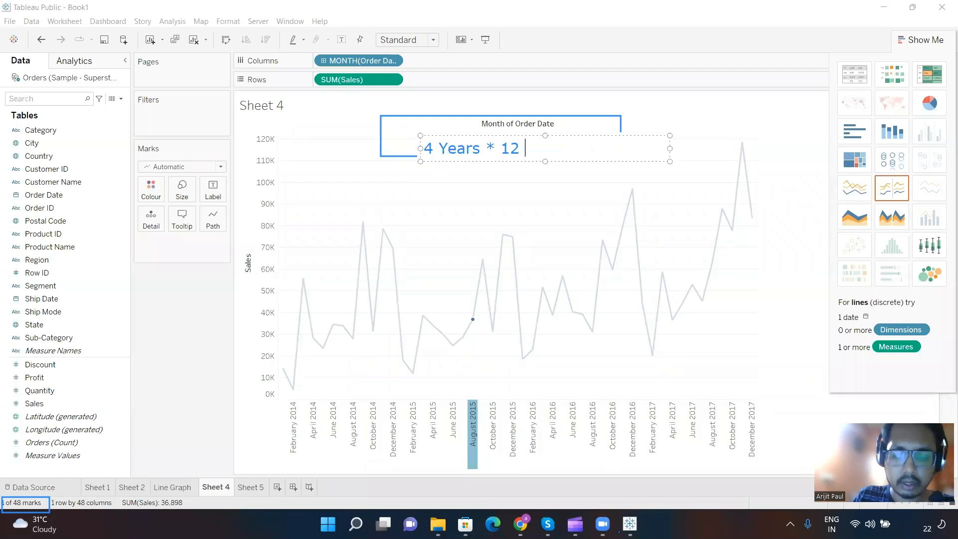
pyautogui.write('months =')
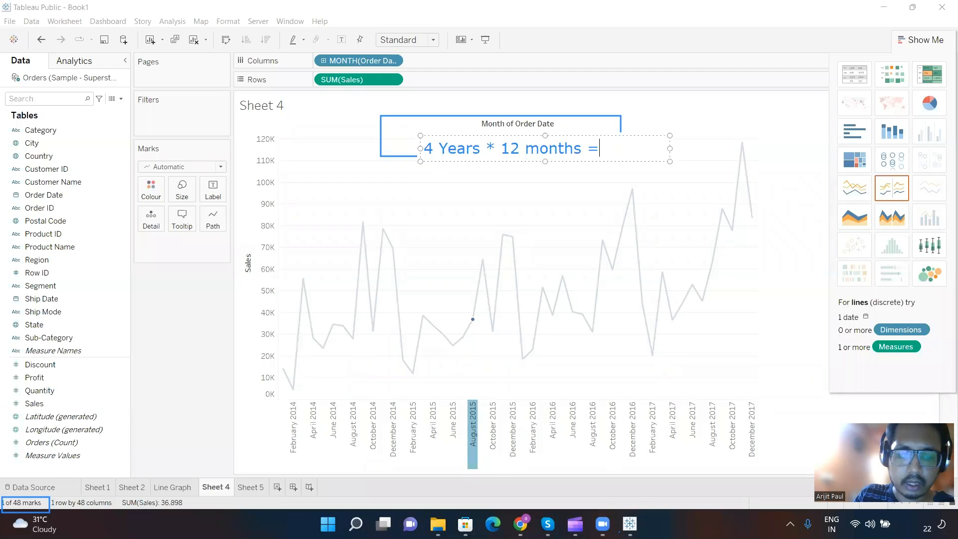
pyautogui.write(' 48')
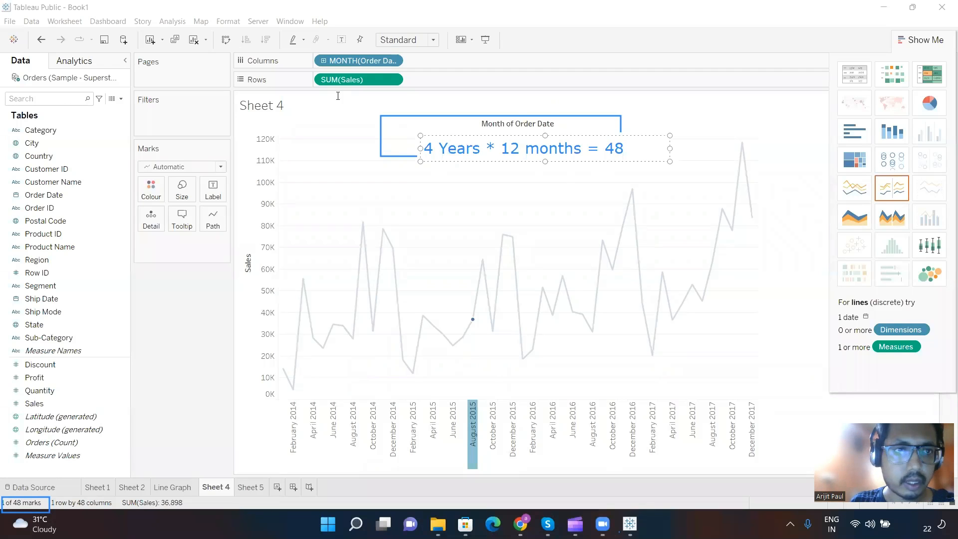
pyautogui.click(250, 78)
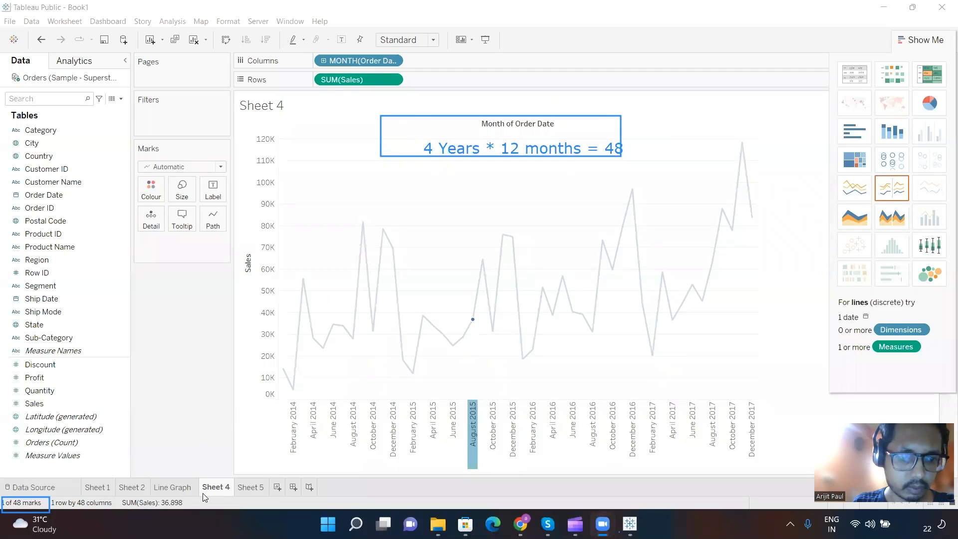
# Step: Switch to Sheet 5 and draw a vertical and a horizontal annotation line crossing as the axes of a sample chart
pyautogui.click(250, 488)
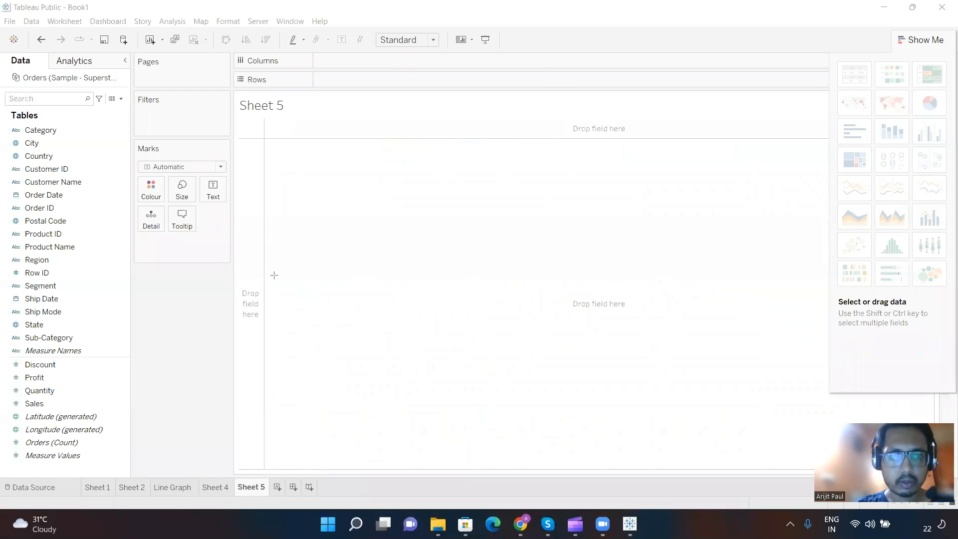
pyautogui.moveTo(273, 274); pyautogui.dragTo(277, 415)
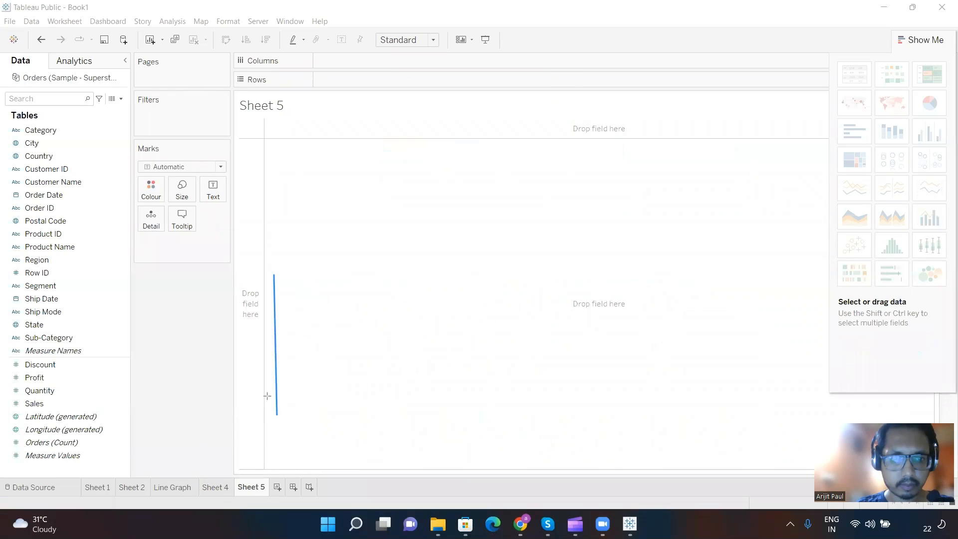
pyautogui.moveTo(266, 395); pyautogui.dragTo(445, 389)
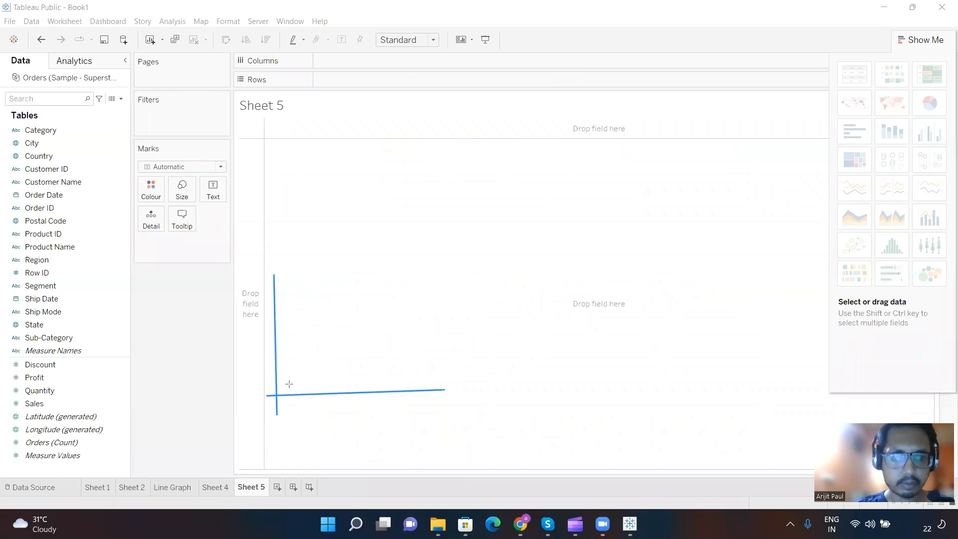
# Step: Mark two ticks labelled "March" and "June" on the sketched horizontal axis and draw a freehand wavy line above them
pyautogui.moveTo(288, 405); pyautogui.dragTo(289, 383)
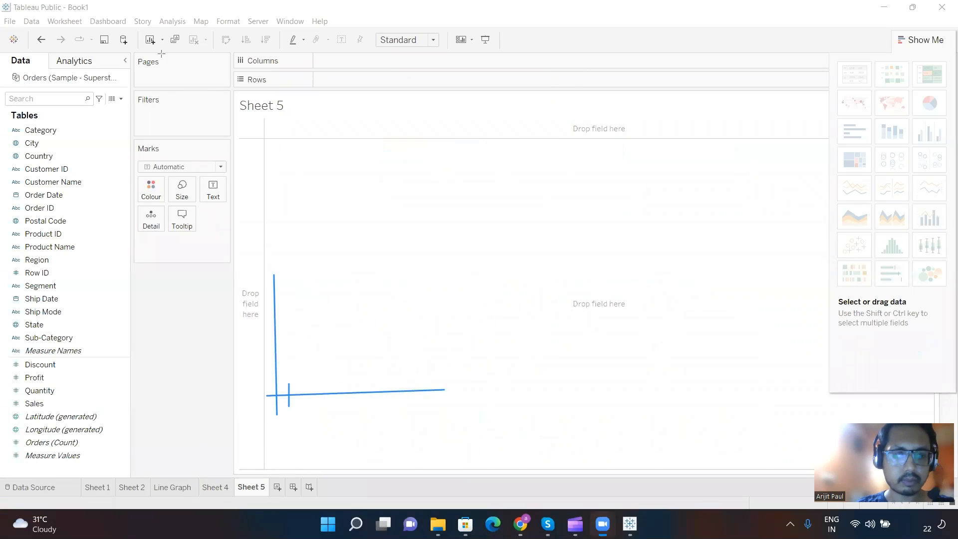
pyautogui.click(295, 425)
pyautogui.write('March')
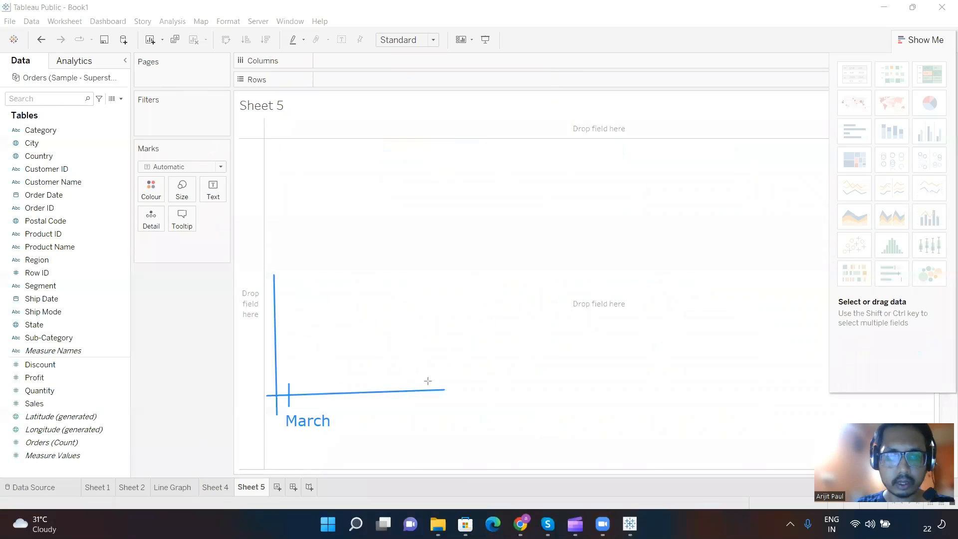
pyautogui.moveTo(428, 382); pyautogui.dragTo(428, 410)
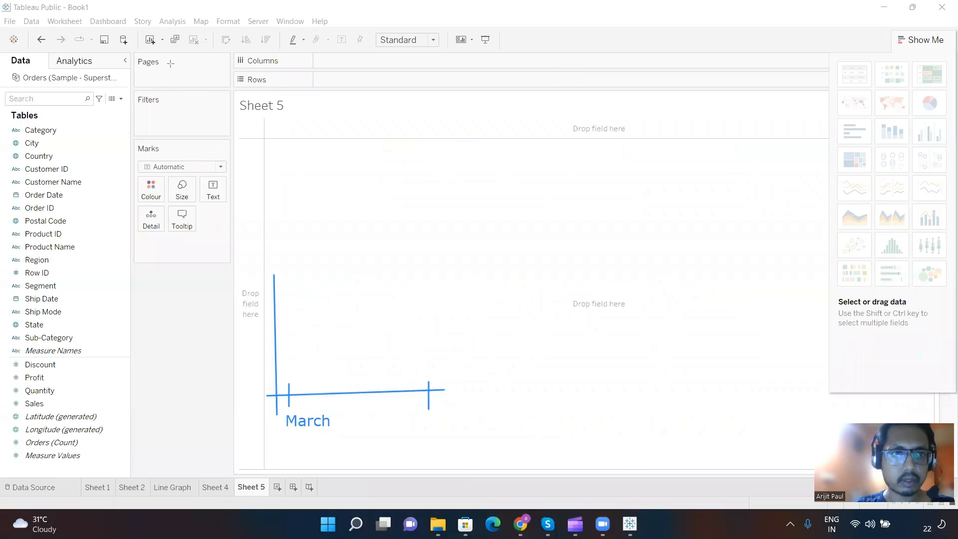
pyautogui.click(419, 417)
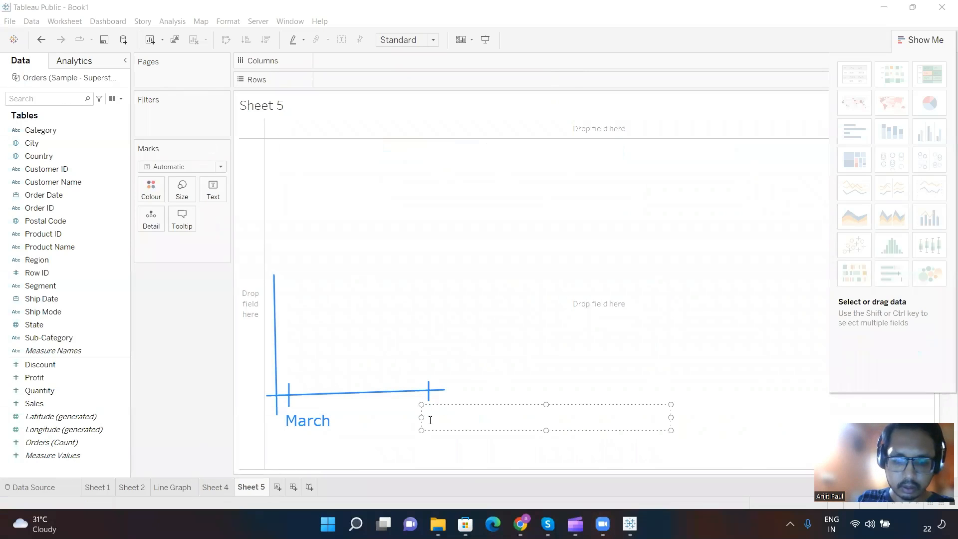
pyautogui.write('June')
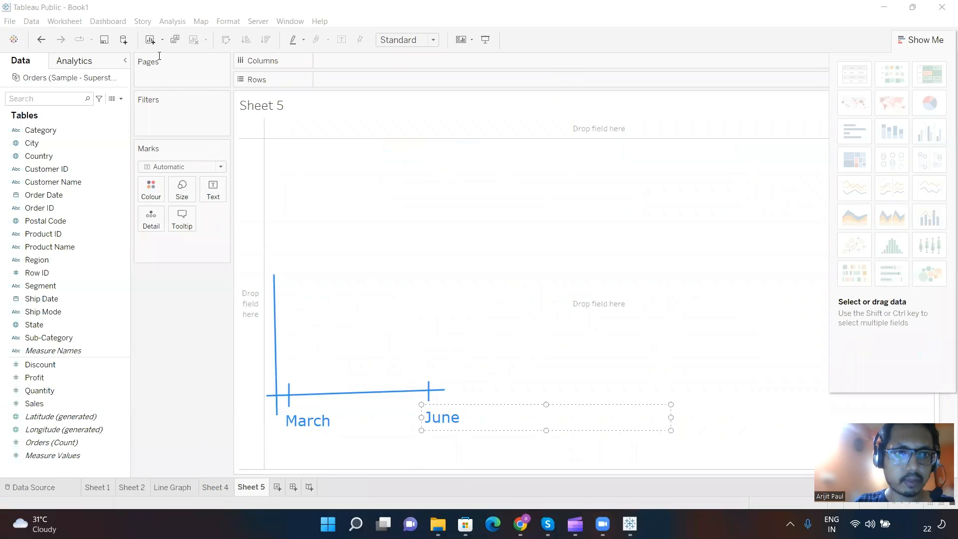
pyautogui.click(289, 318)
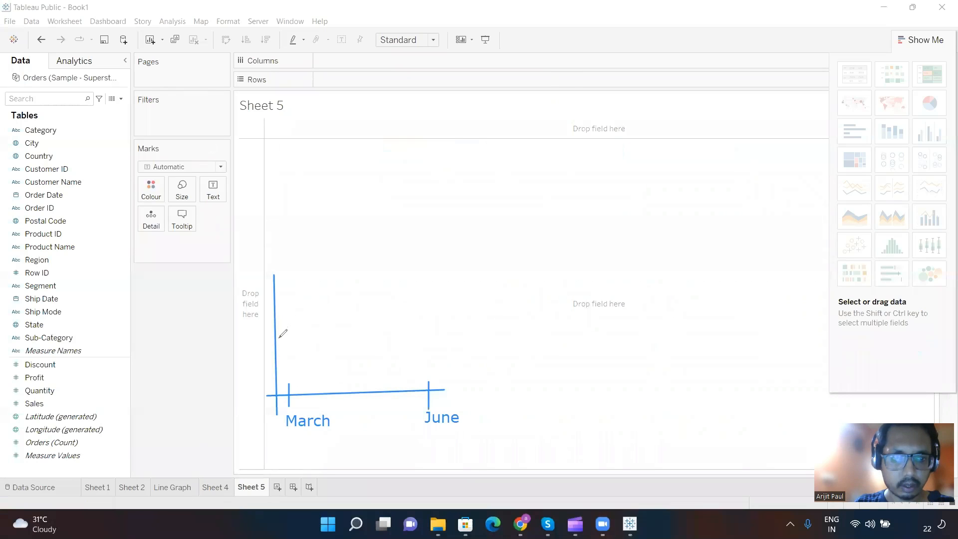
pyautogui.moveTo(278, 338)
pyautogui.mouseDown()
pyautogui.moveTo(337, 343)
pyautogui.moveTo(418, 330)
pyautogui.mouseUp()
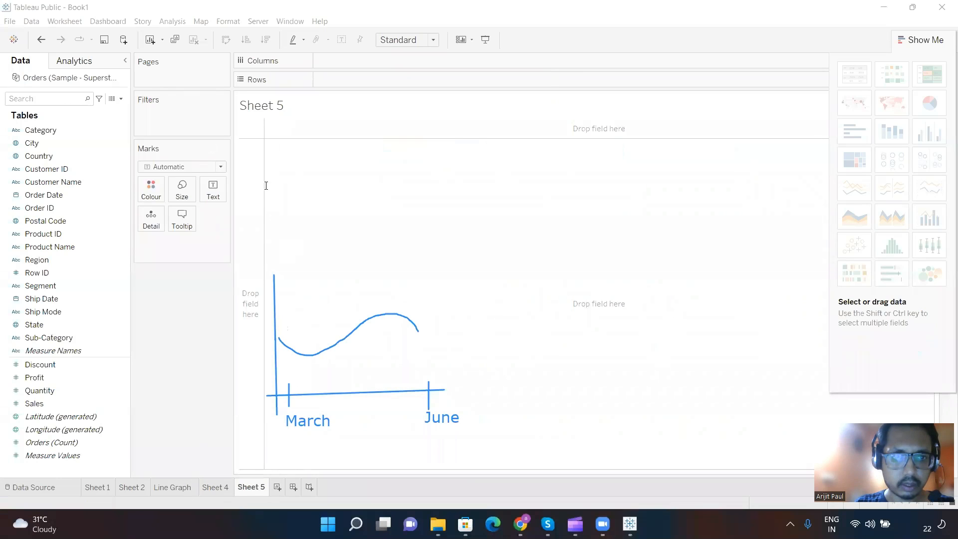
# Step: Add a note above the sketched chart reading "1. WE have only used month data and not Year data ."
pyautogui.click(265, 186)
pyautogui.write('1.')
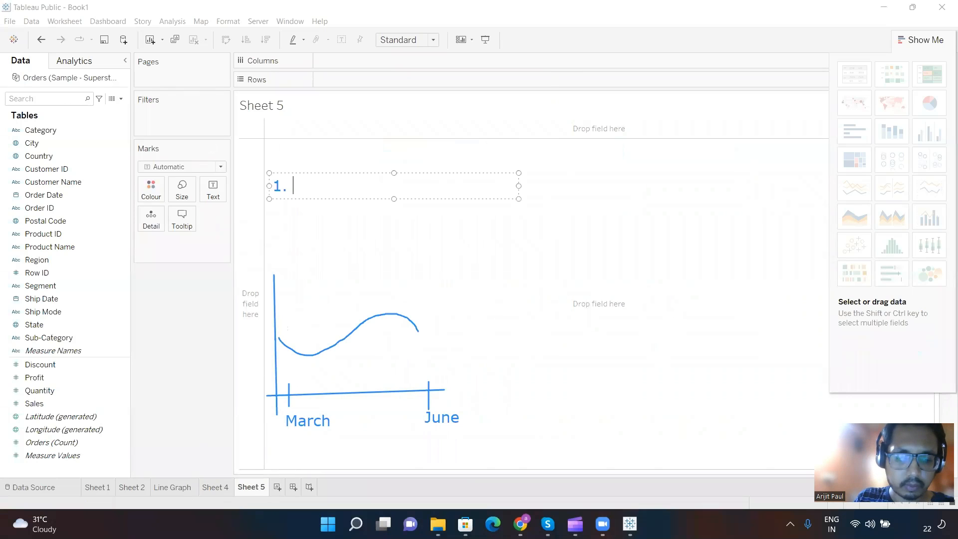
pyautogui.write(' WE have')
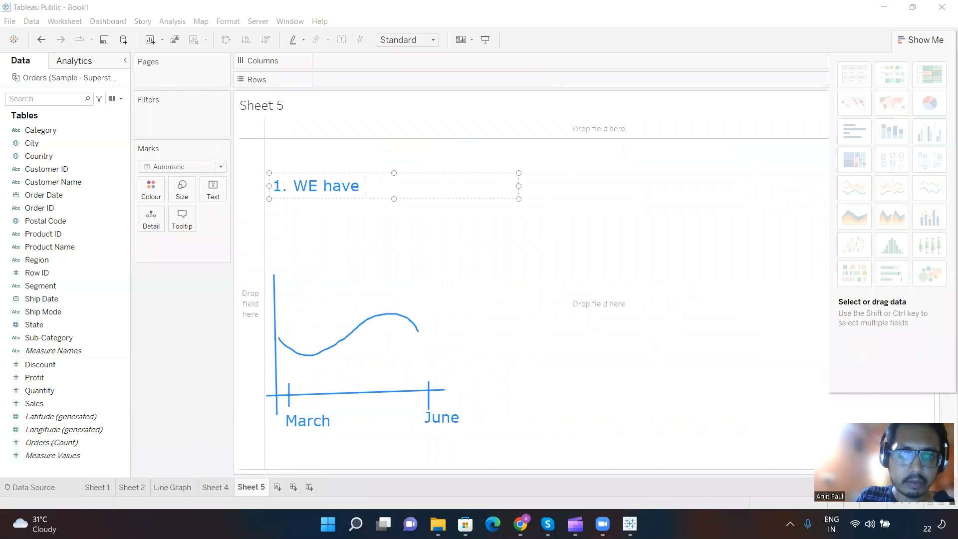
pyautogui.write(' onlu')
pyautogui.press('BackSpace')
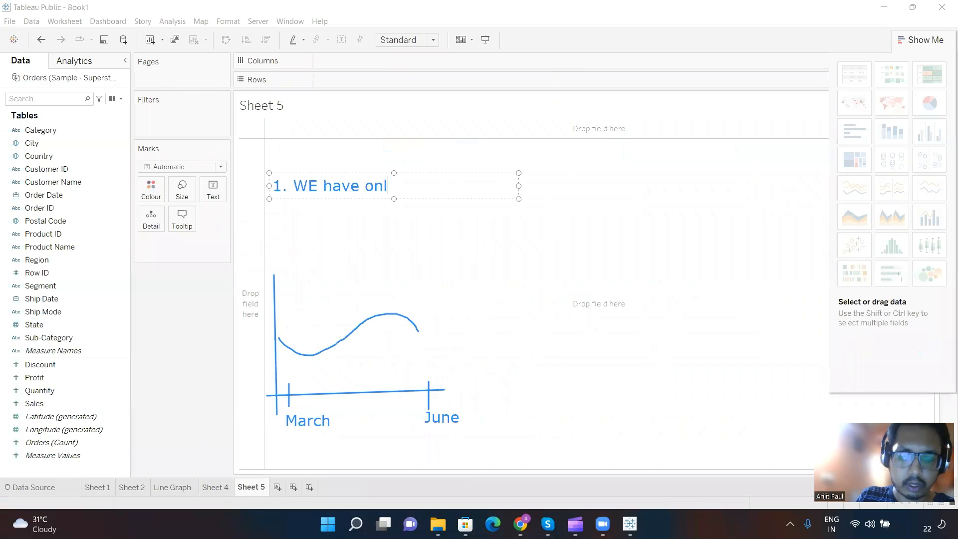
pyautogui.write('y used mon')
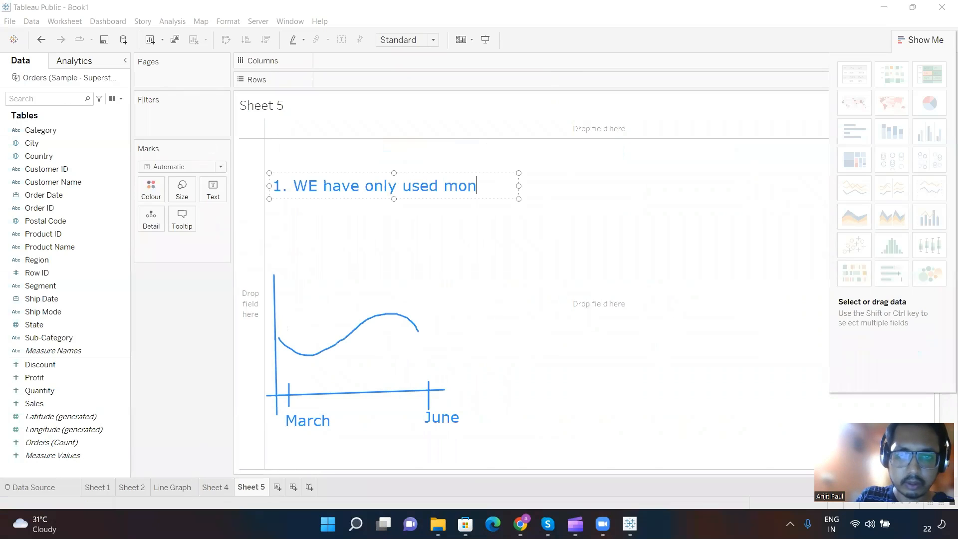
pyautogui.write('th data ')
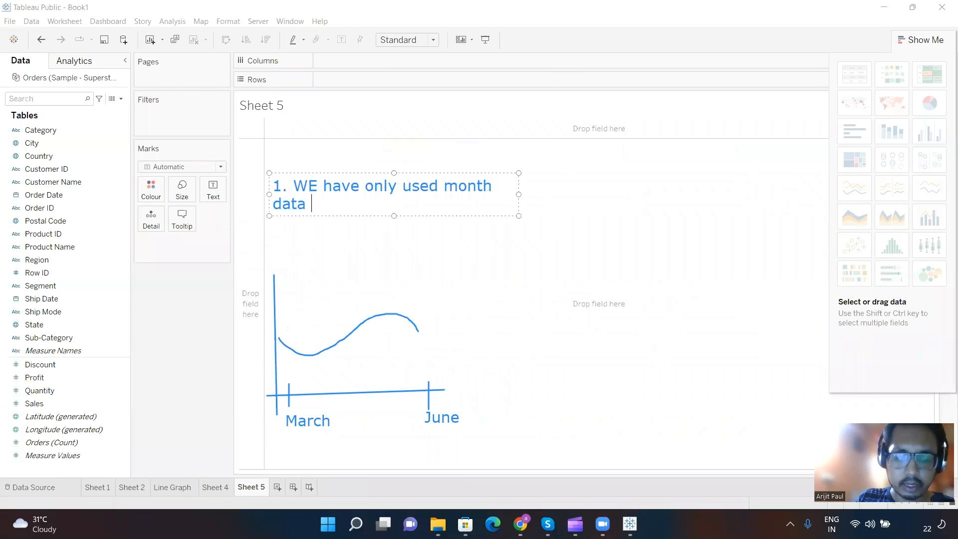
pyautogui.write('and not ')
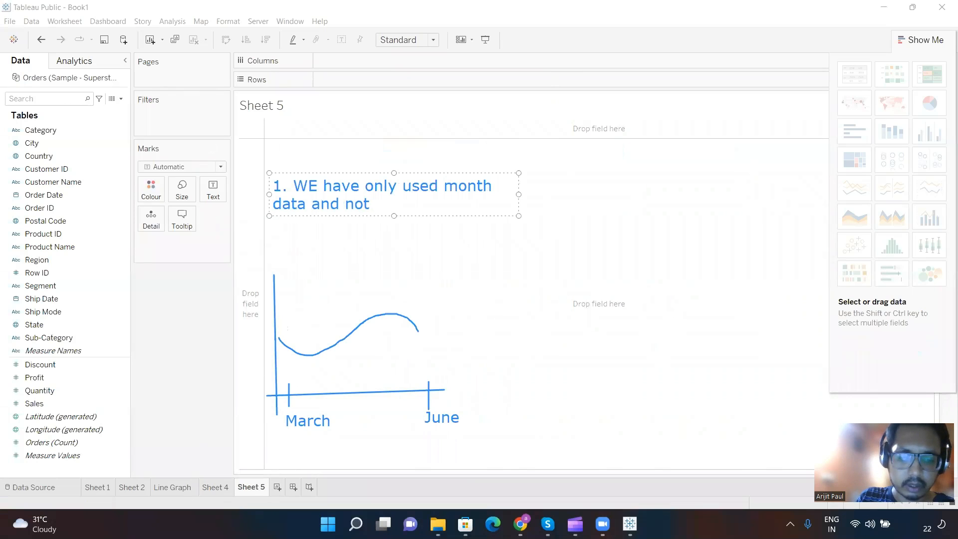
pyautogui.write('Year data .')
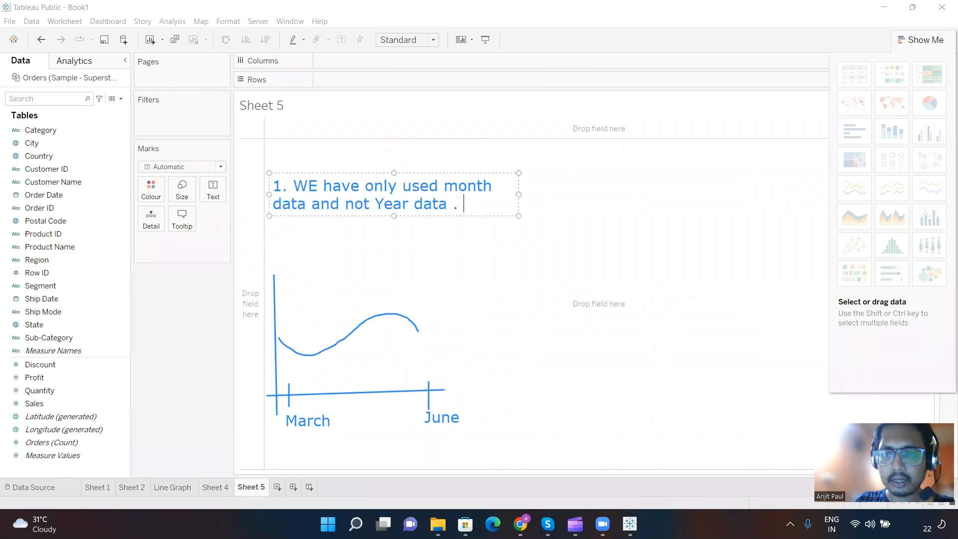
# Step: Add a second point to the note, after a blank line, reading "2. Generic Chart . only MMM used and not MMMMYYYY"
pyautogui.press('Return')
pyautogui.press('Return')
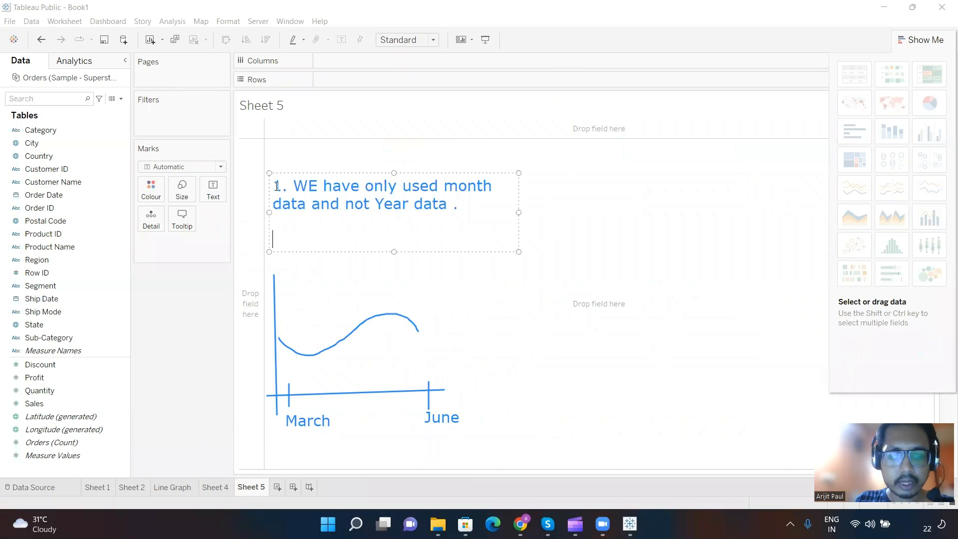
pyautogui.write('2. G')
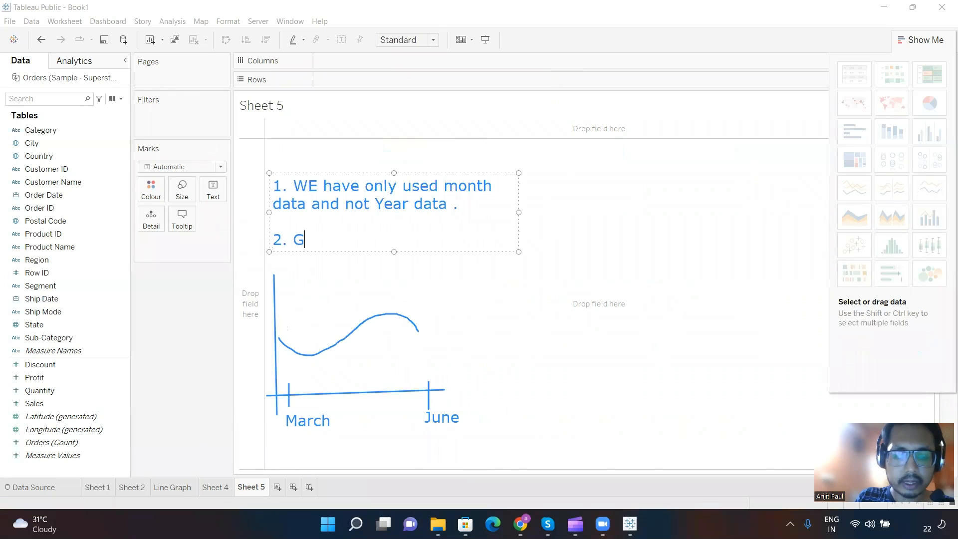
pyautogui.write('ene')
pyautogui.press('BackSpace')
pyautogui.press('BackSpace')
pyautogui.write('e')
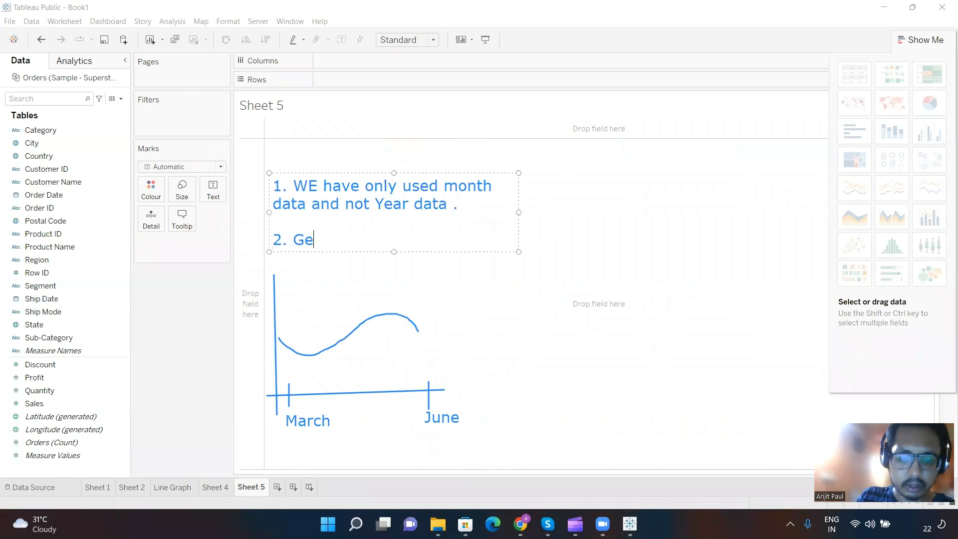
pyautogui.write('neri')
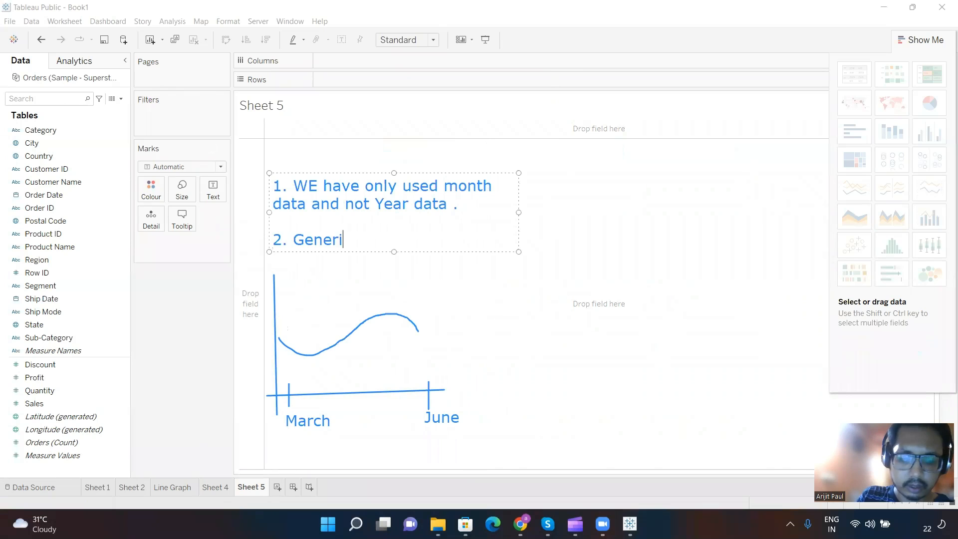
pyautogui.write('c Chart')
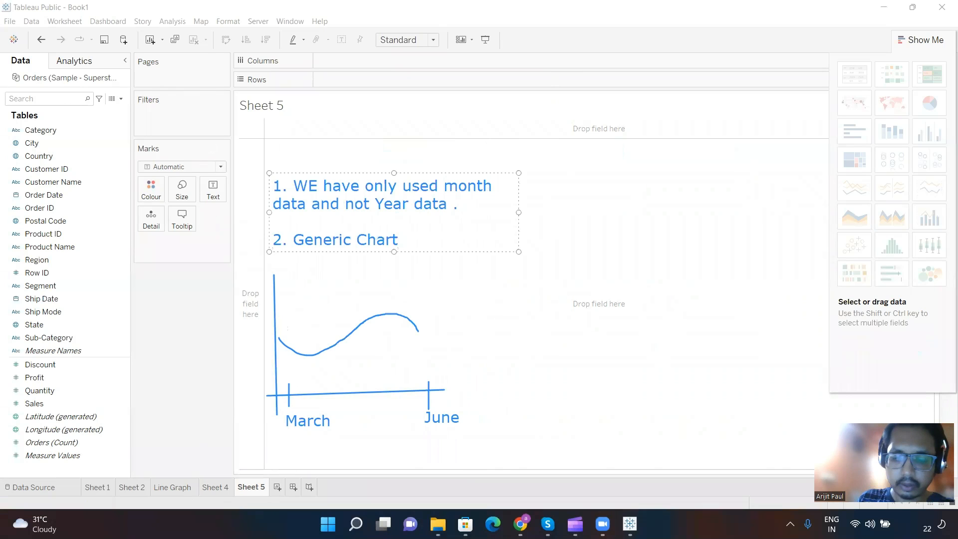
pyautogui.write(' .')
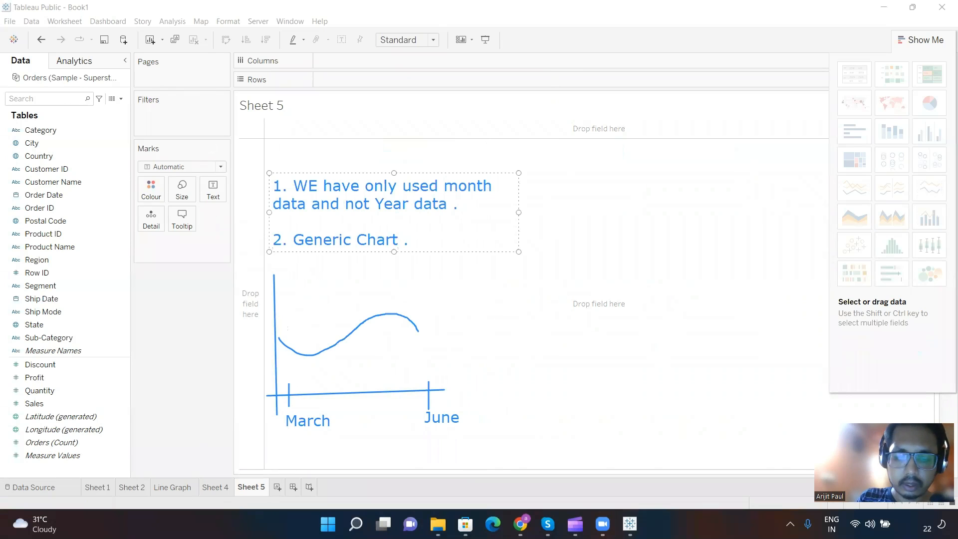
pyautogui.write(' only MMM ')
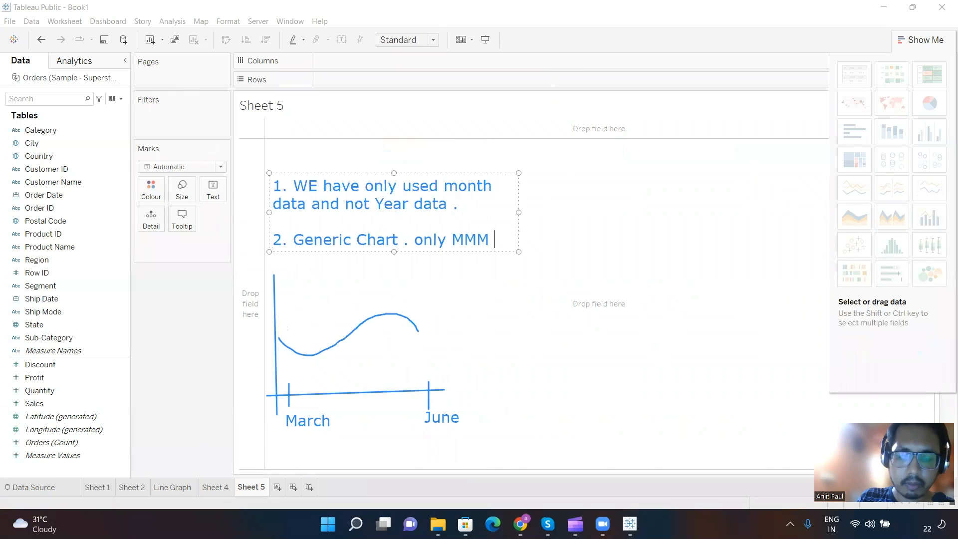
pyautogui.write('used and')
pyautogui.press('BackSpace')
pyautogui.write('nd ')
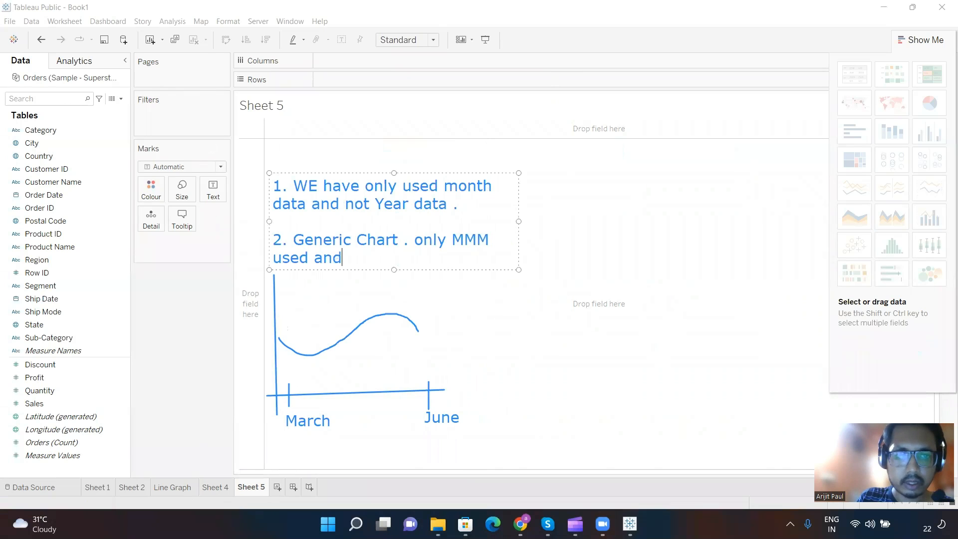
pyautogui.write('not MMM')
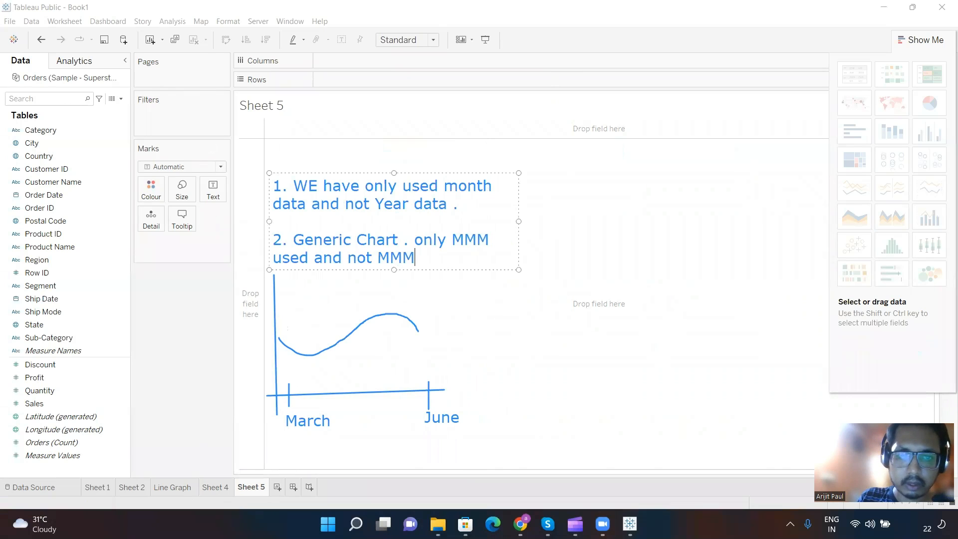
pyautogui.write('MYYYY')
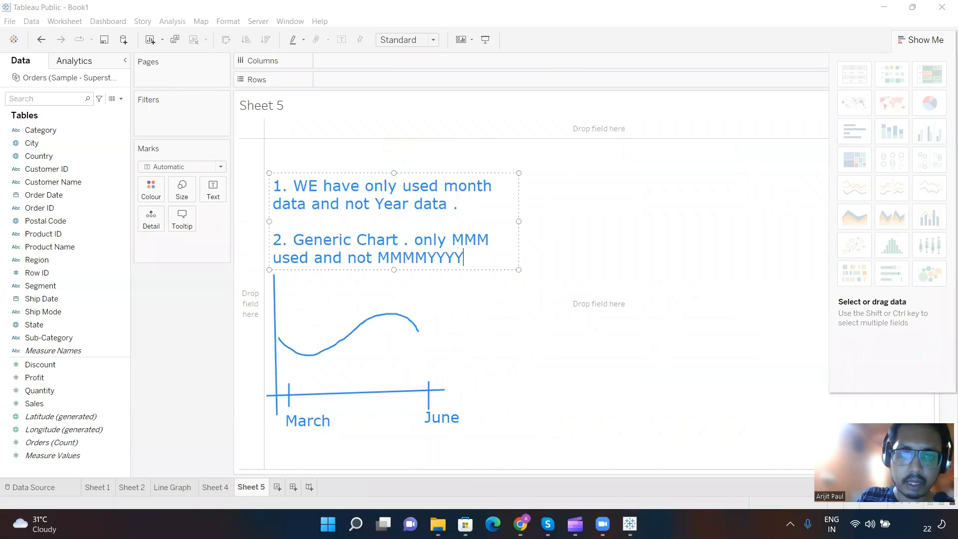
# Step: Add a third point to the note above the first sketch reading "3. Date Part ( as we have only used month)"
pyautogui.press('Return')
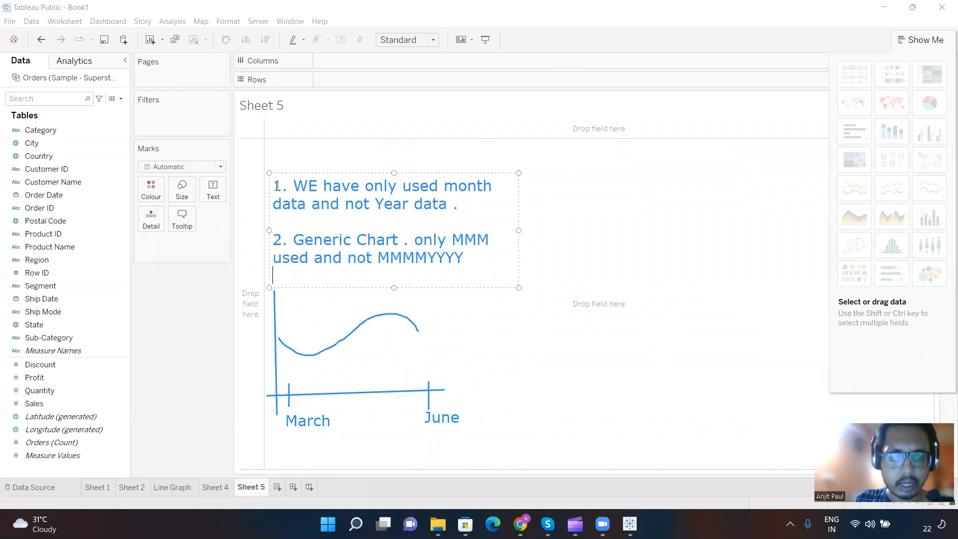
pyautogui.write('3. Dare')
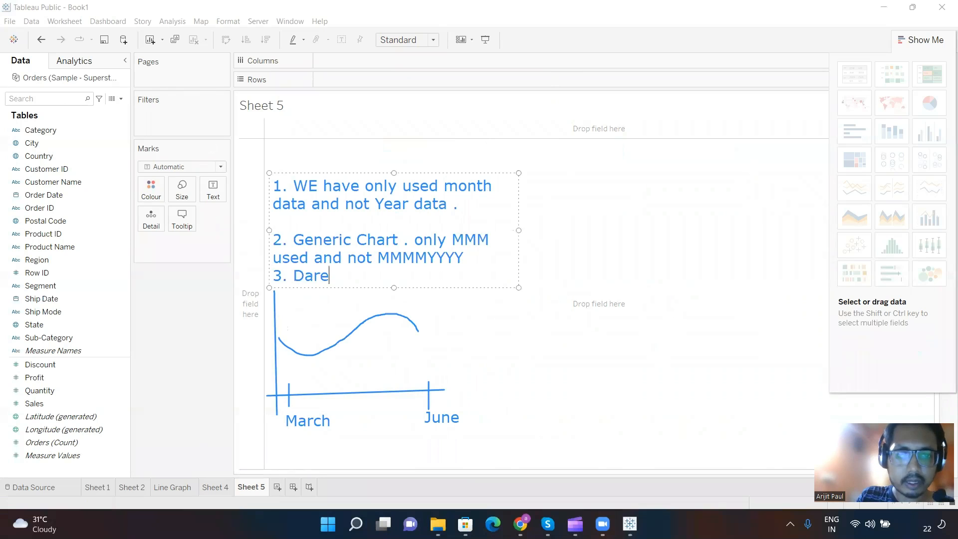
pyautogui.press('BackSpace')
pyautogui.press('BackSpace')
pyautogui.write('te Part')
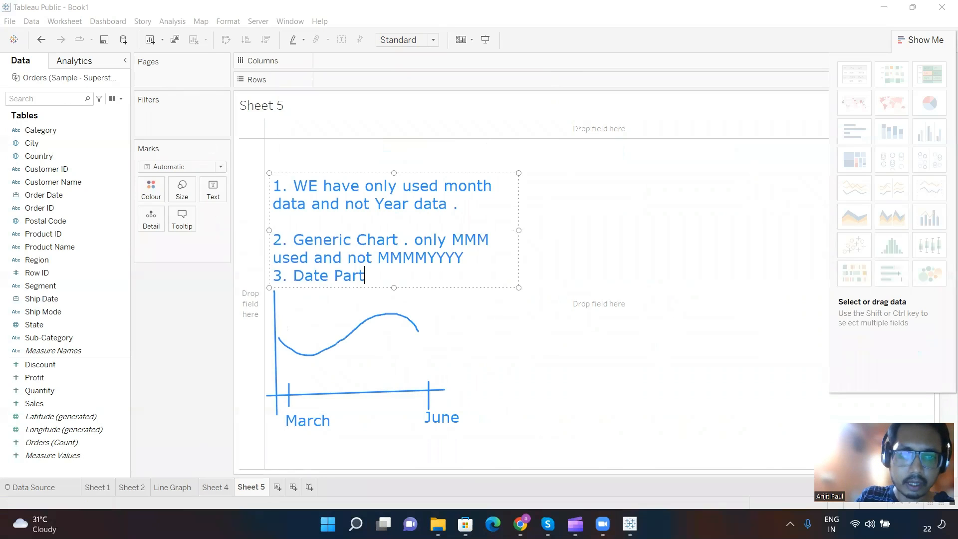
pyautogui.write(' ( as')
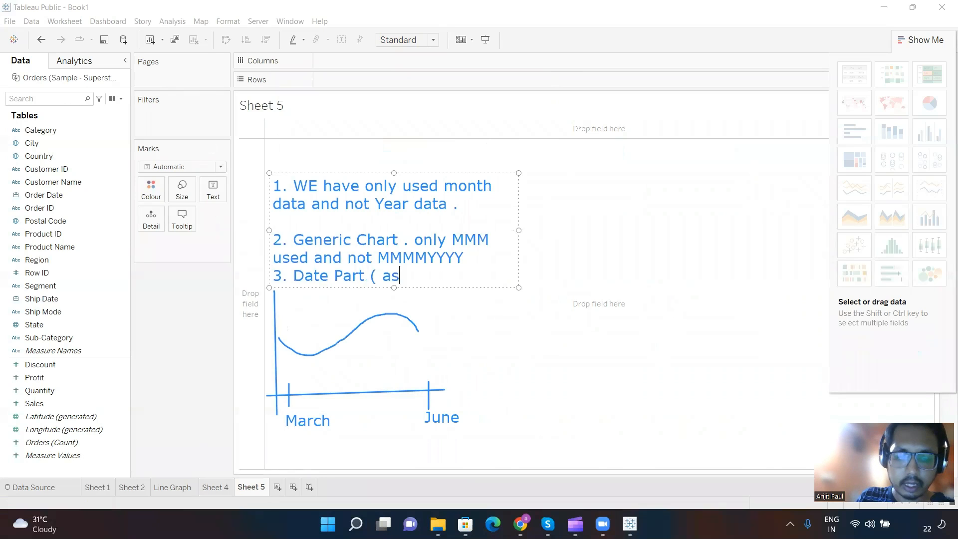
pyautogui.write(' we have o')
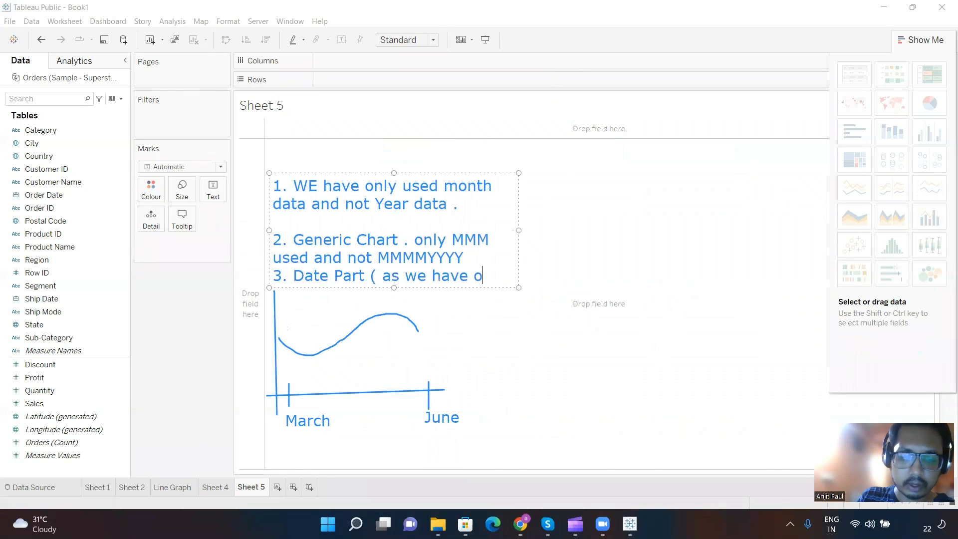
pyautogui.write('nly ')
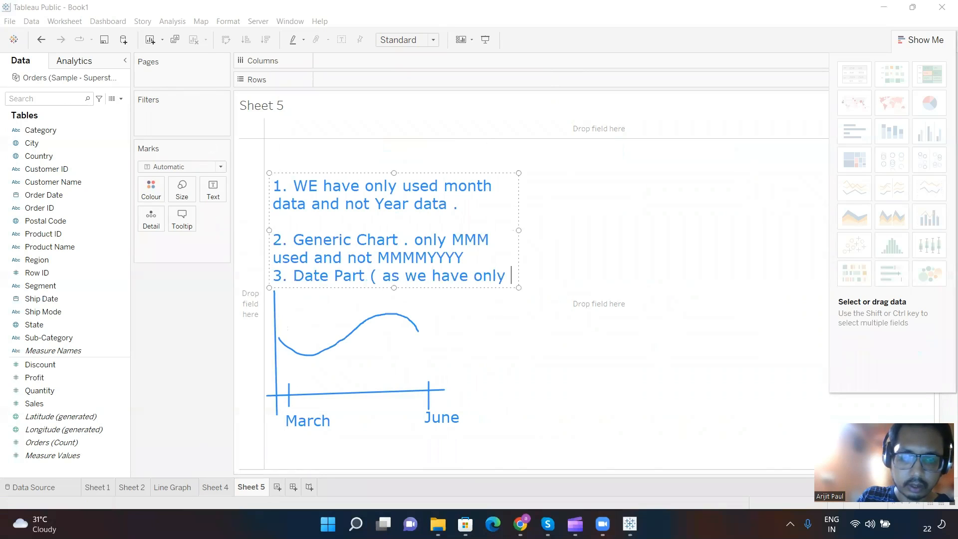
pyautogui.write('used month)')
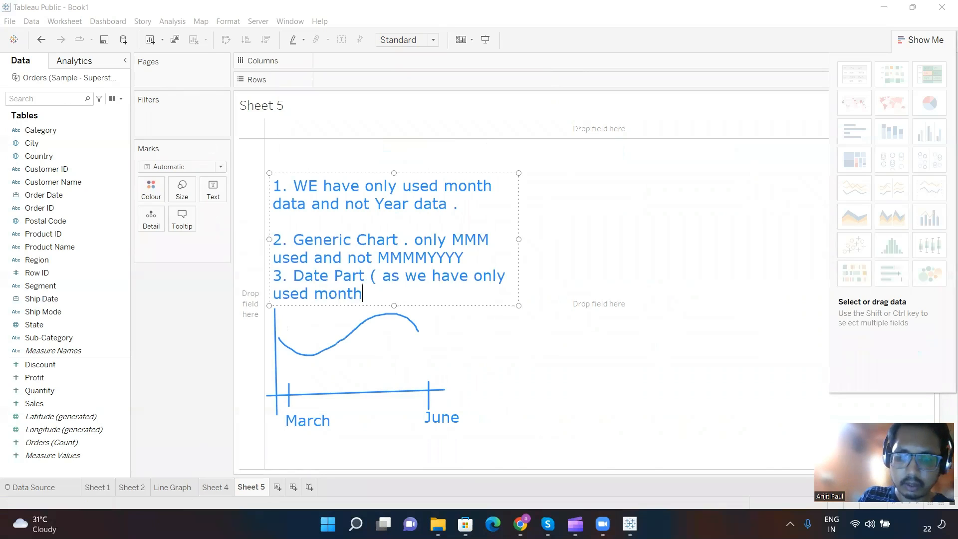
pyautogui.click(640, 277)
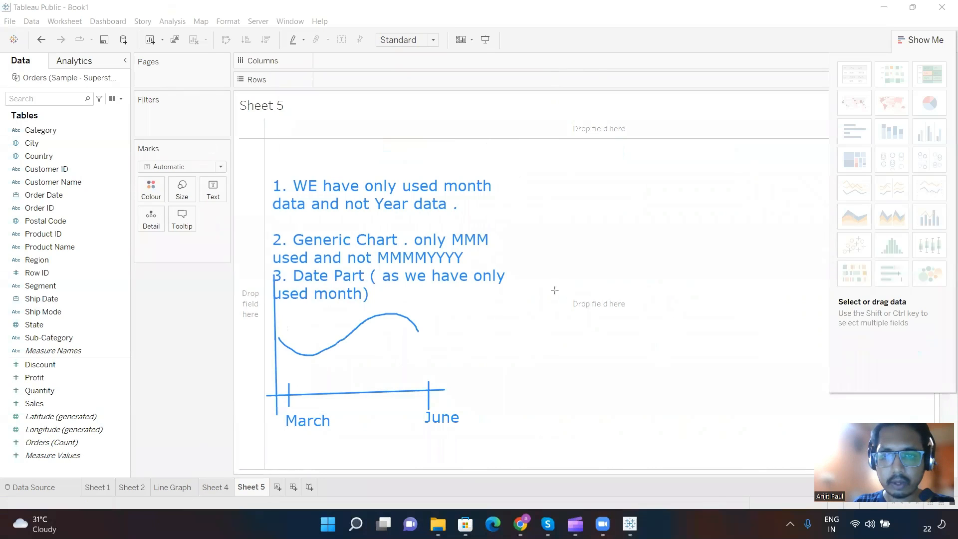
# Step: Draw crossing axes for a second sample chart beside the first, with a tick near the origin labelled "Jan 21"
pyautogui.moveTo(559, 382); pyautogui.dragTo(555, 290)
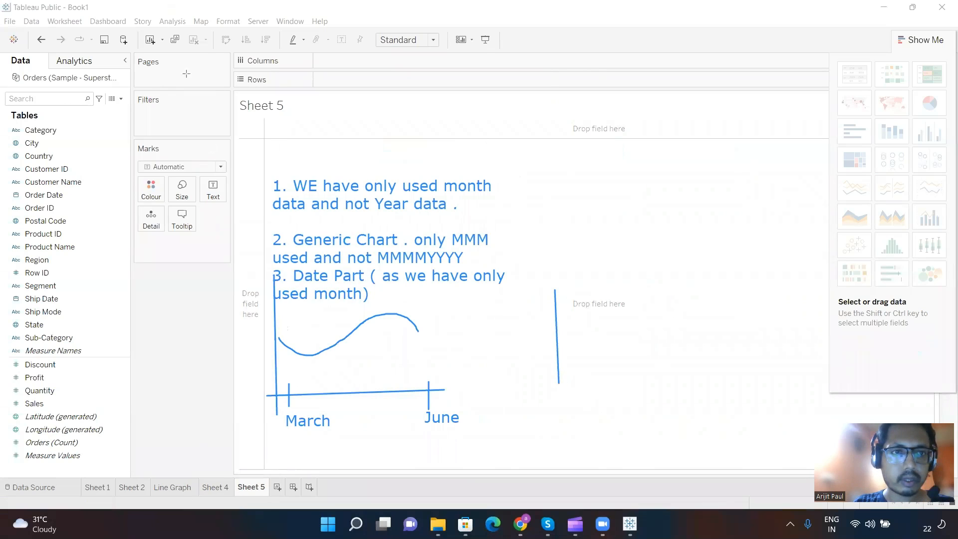
pyautogui.moveTo(543, 372); pyautogui.dragTo(741, 371)
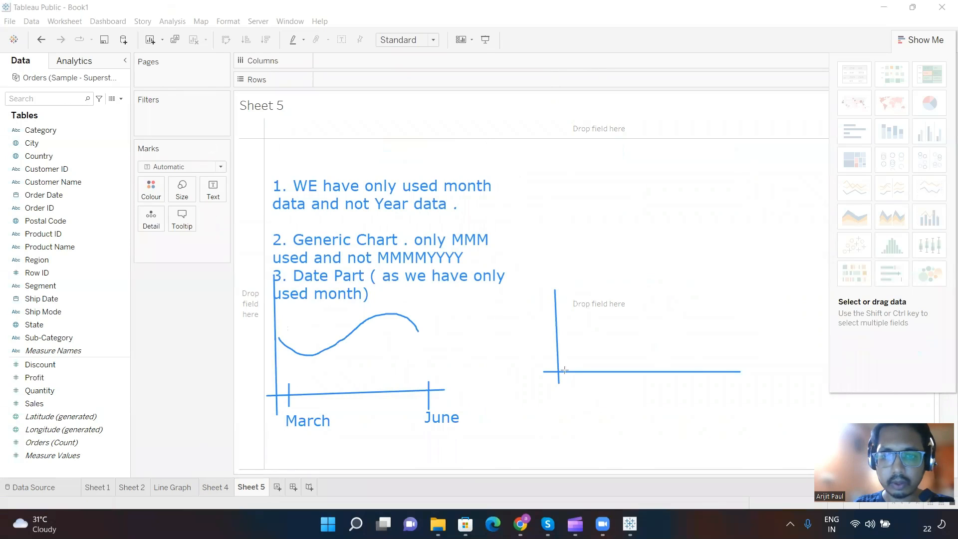
pyautogui.moveTo(564, 359); pyautogui.dragTo(565, 384)
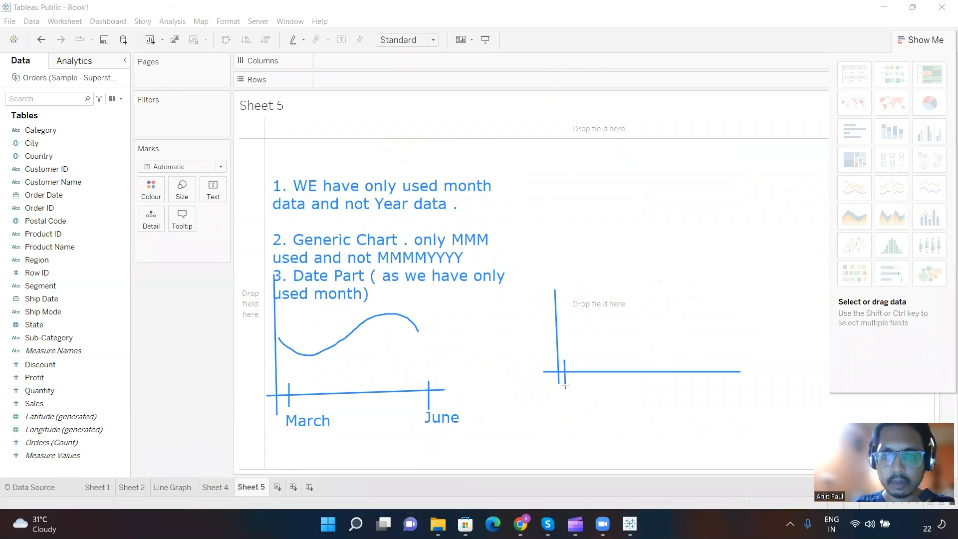
pyautogui.click(552, 388)
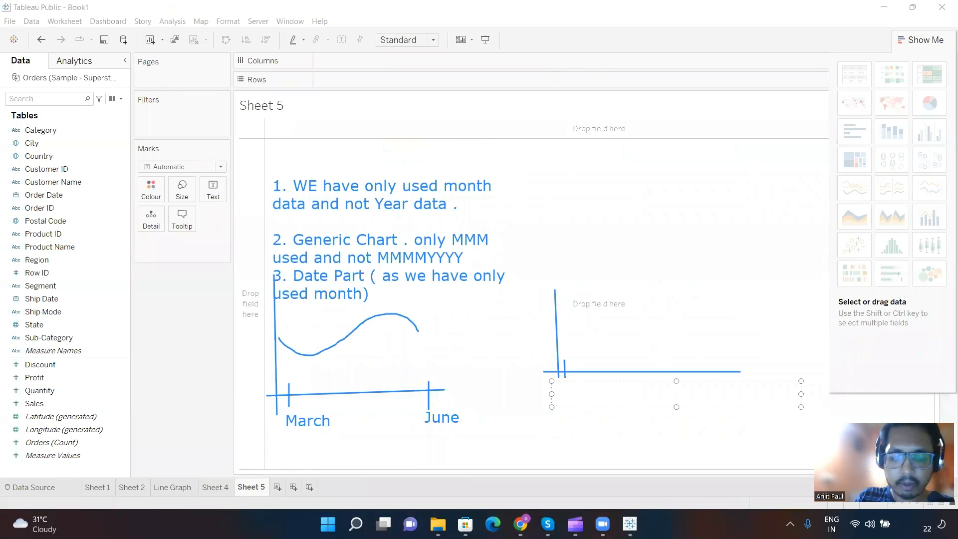
pyautogui.write('Jan w1')
pyautogui.press('BackSpace')
pyautogui.press('BackSpace')
pyautogui.write('21')
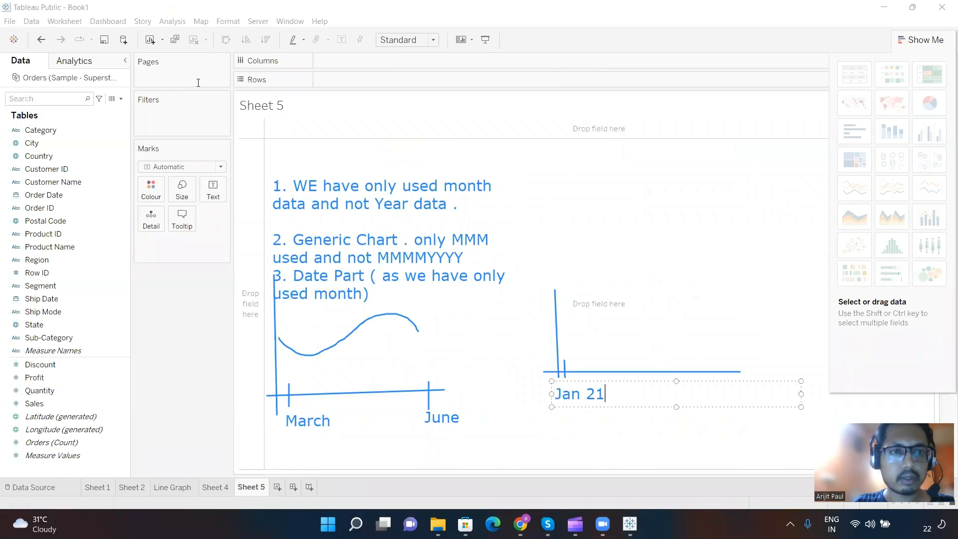
# Step: Mark a tick labelled "Dec 21" at the far end of the second horizontal axis and draw a freehand hump-shaped curve above the axis
pyautogui.moveTo(726, 361); pyautogui.dragTo(729, 387)
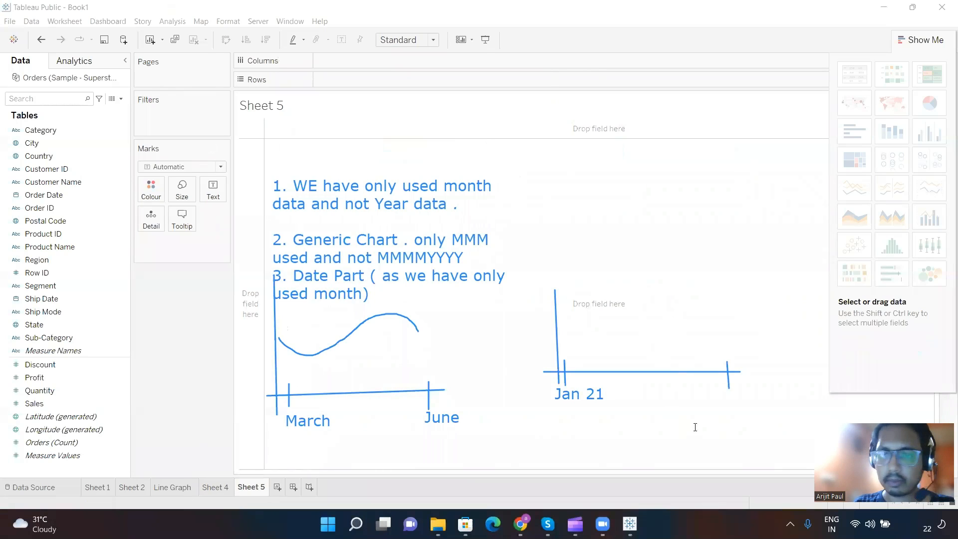
pyautogui.click(727, 401)
pyautogui.write('D')
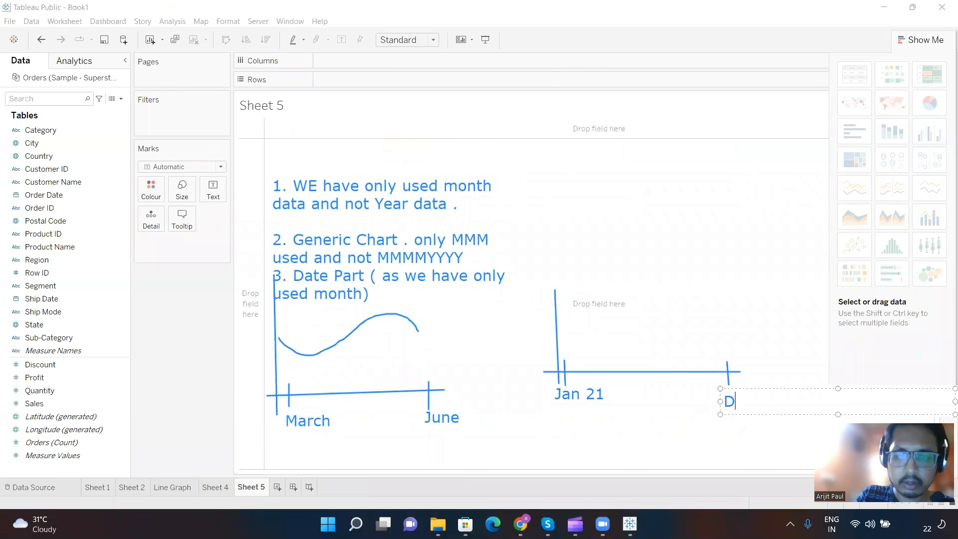
pyautogui.write('ec 21')
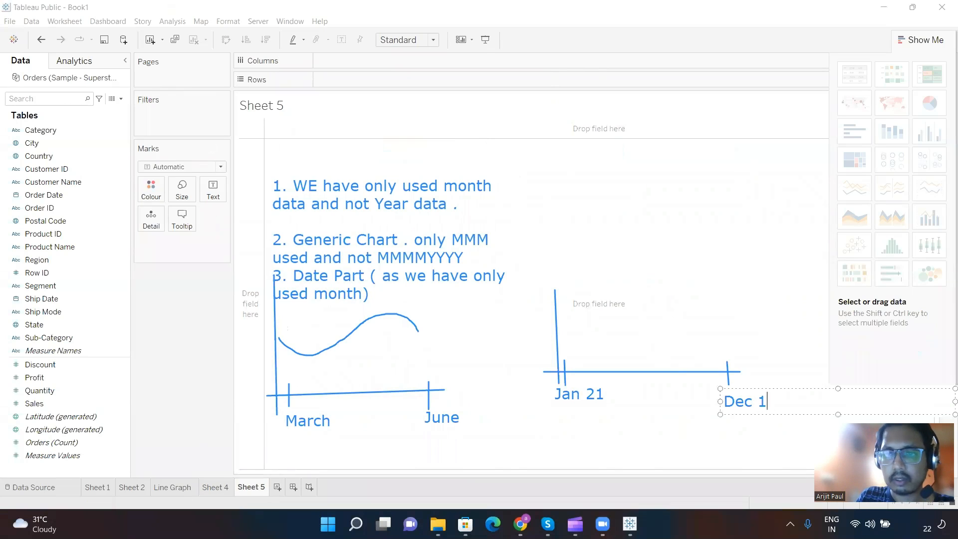
pyautogui.click(189, 51)
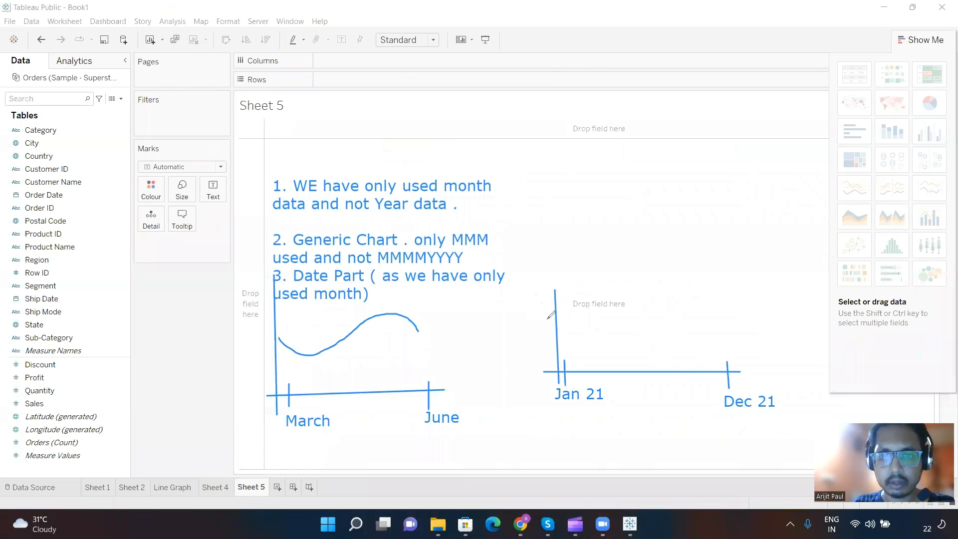
pyautogui.moveTo(568, 336)
pyautogui.mouseDown()
pyautogui.moveTo(639, 306)
pyautogui.moveTo(673, 310)
pyautogui.moveTo(710, 337)
pyautogui.mouseUp()
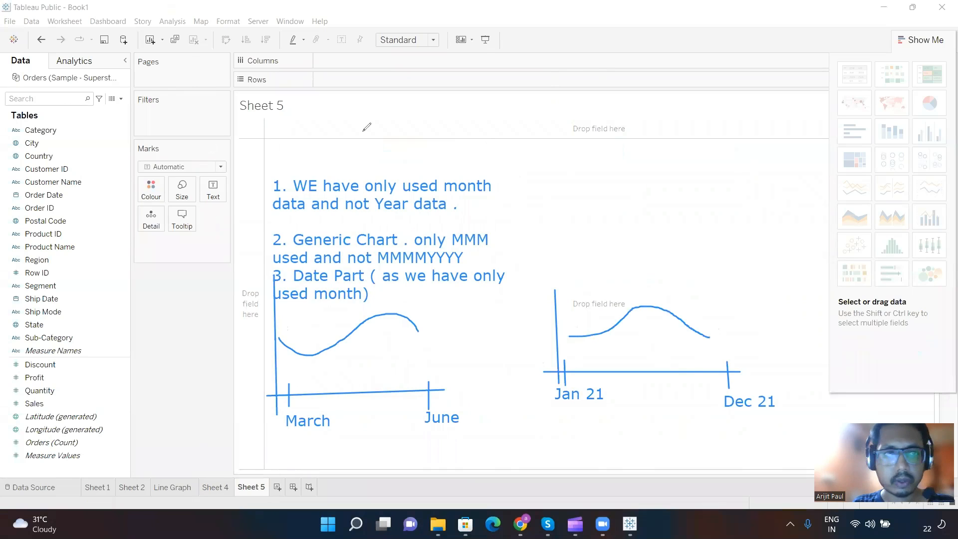
# Step: Add a note above the second sketched chart reading "2. we have used both Month + year data"
pyautogui.click(613, 172)
pyautogui.write('2. ')
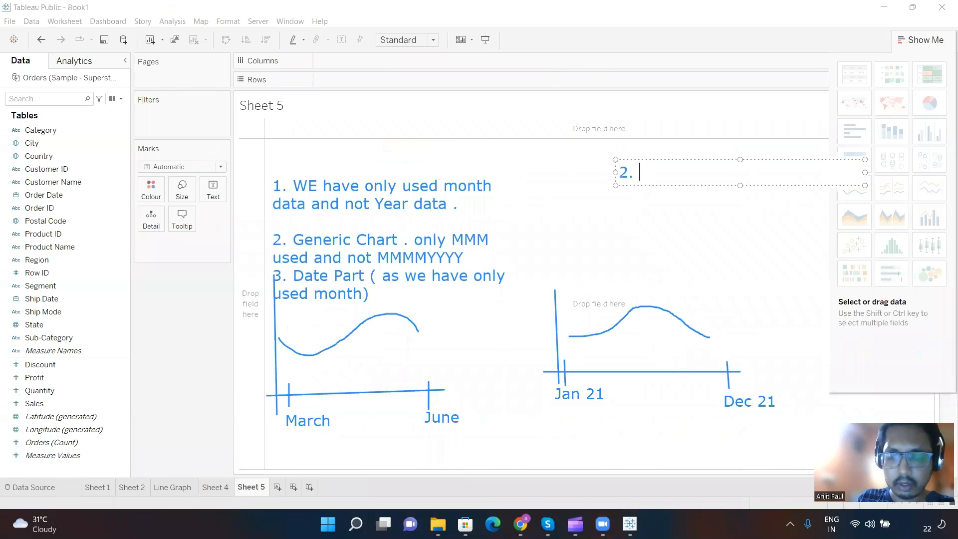
pyautogui.write('we have us')
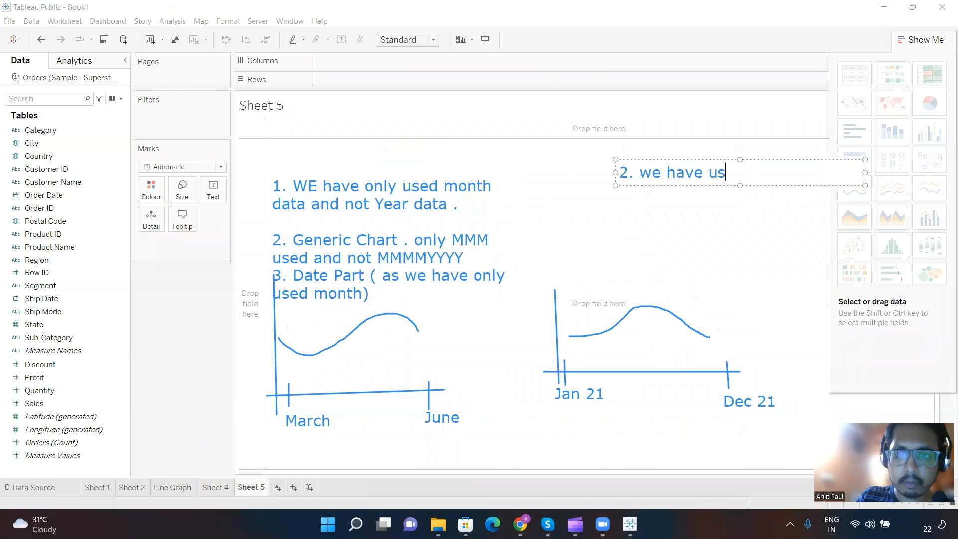
pyautogui.write('ed both Mn')
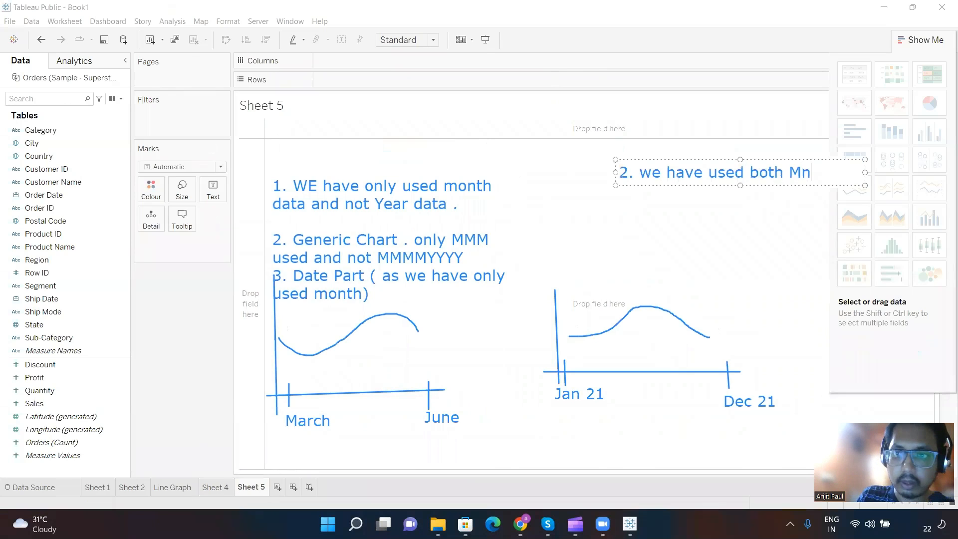
pyautogui.press('BackSpace')
pyautogui.write('onth ')
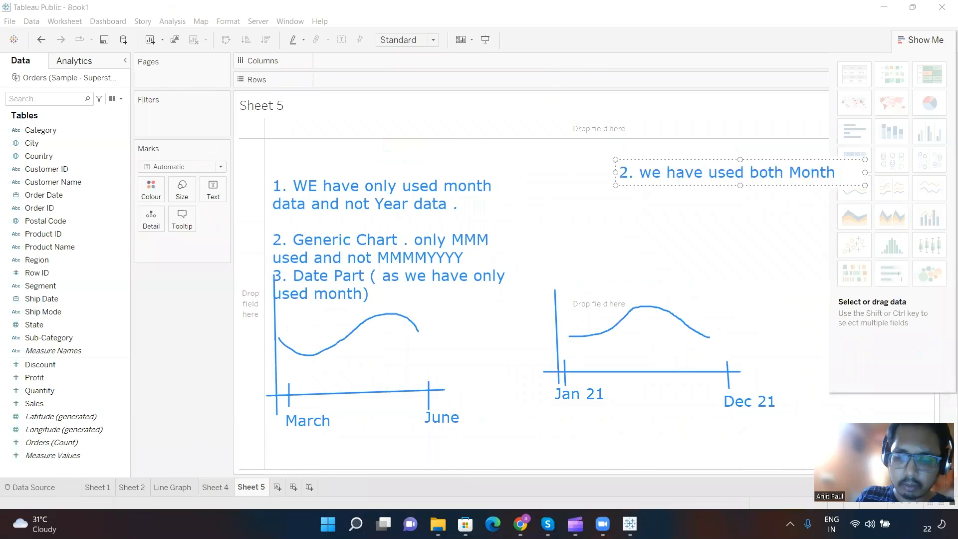
pyautogui.write('+ year ')
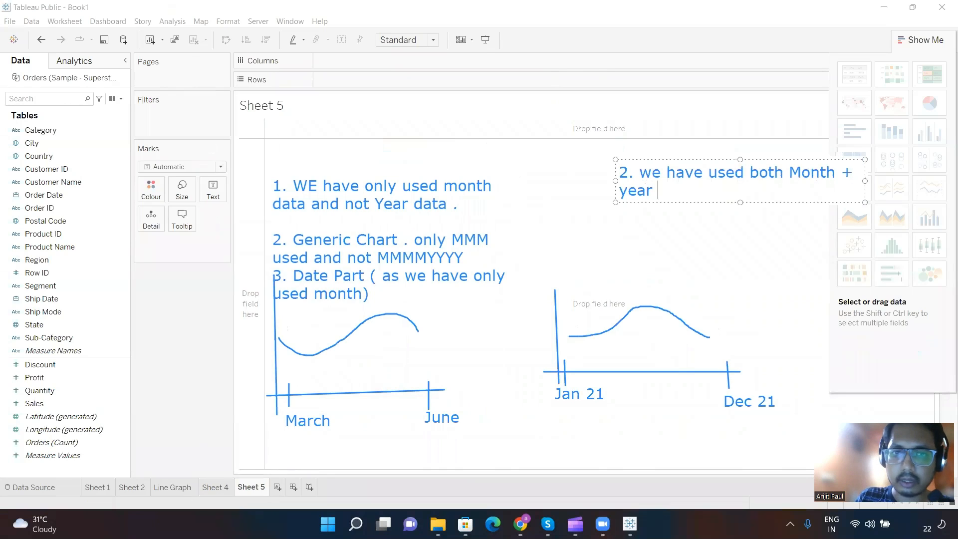
pyautogui.write('data')
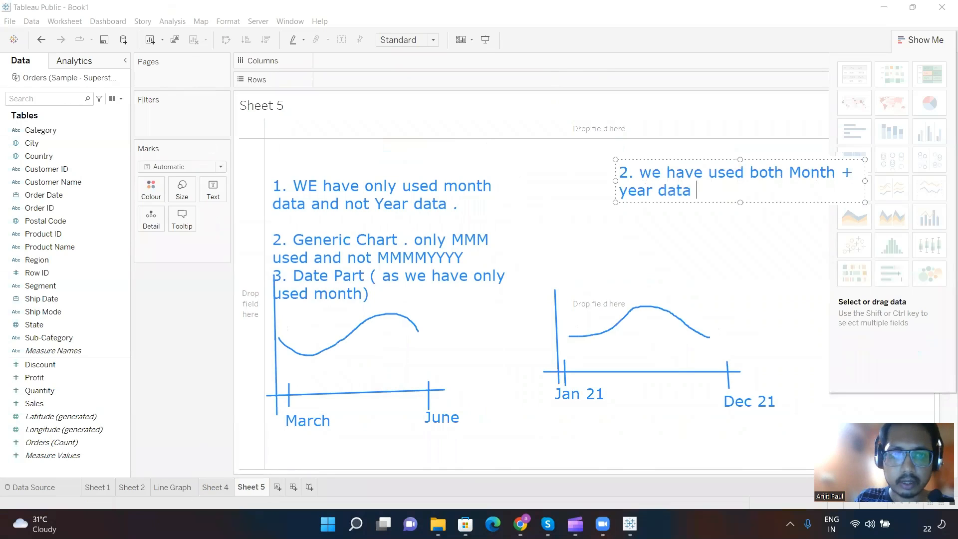
# Step: Start a new line in the second chart's note reading "2. Specific Graph / Chart"
pyautogui.press('Return')
pyautogui.write('2. ')
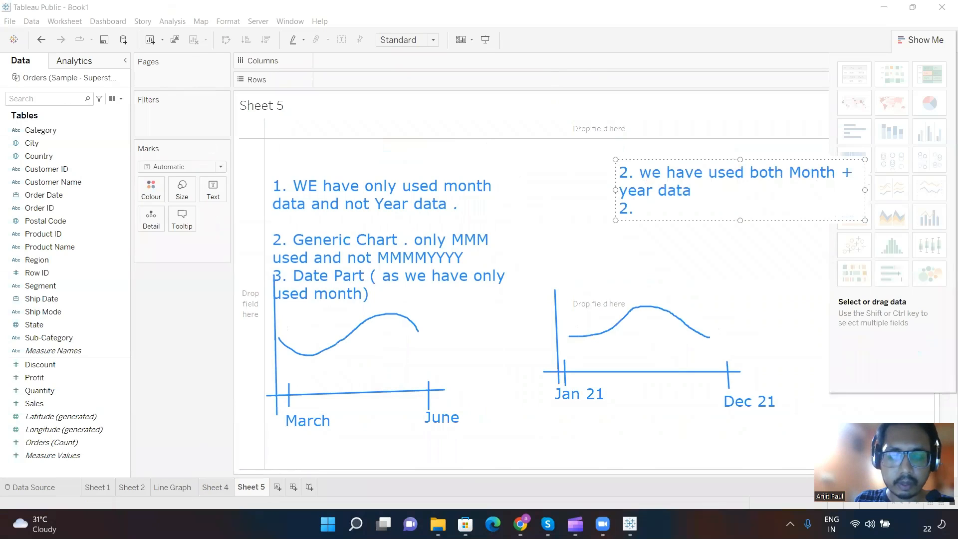
pyautogui.write('Specific ')
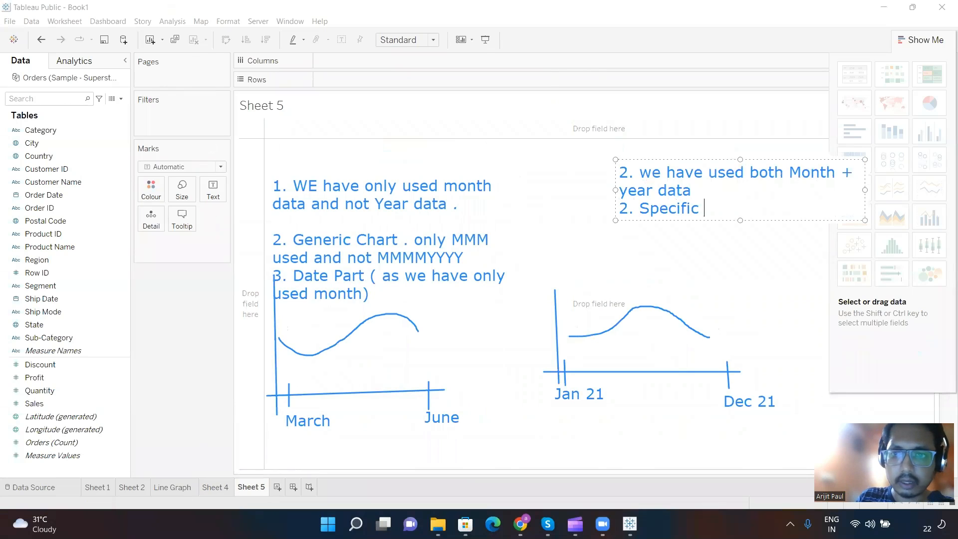
pyautogui.write('Grap')
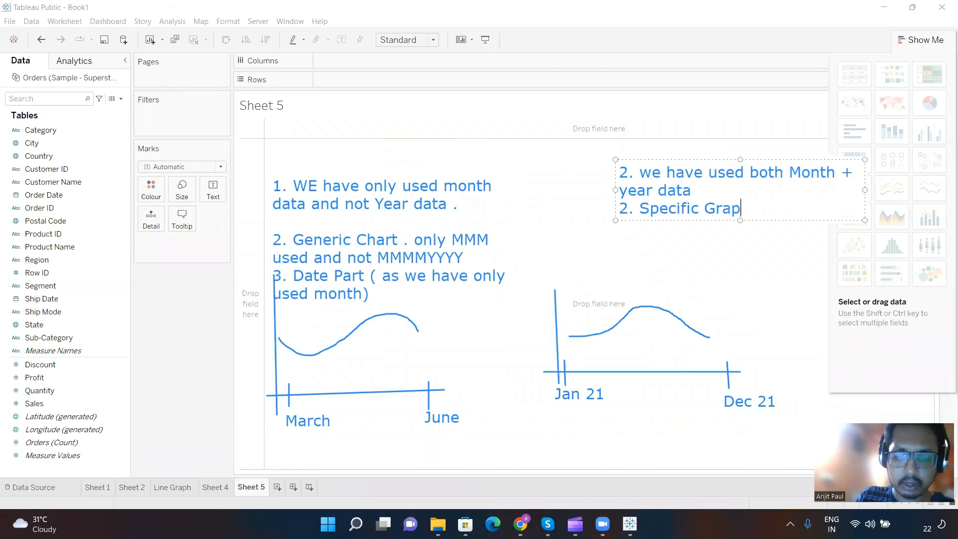
pyautogui.write('h / Chart ')
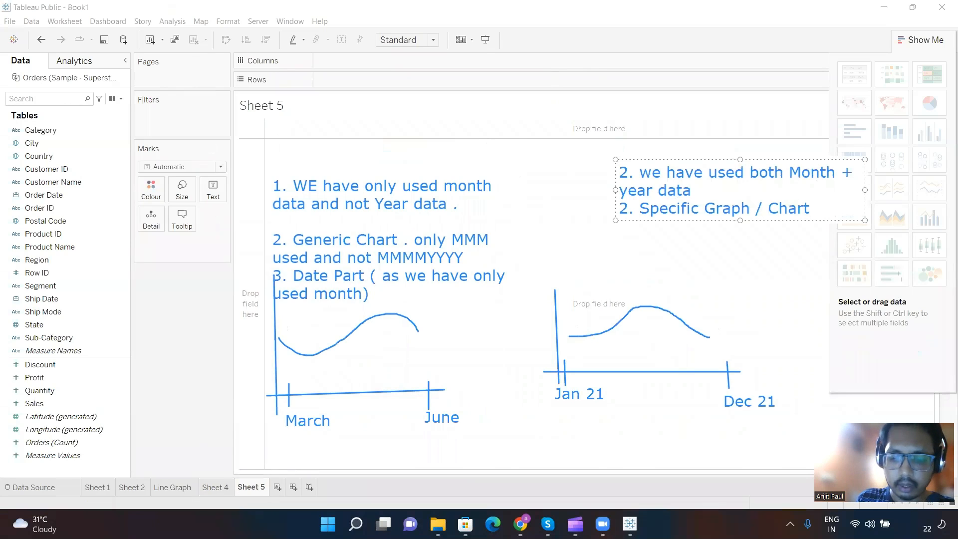
pyautogui.write('as we have')
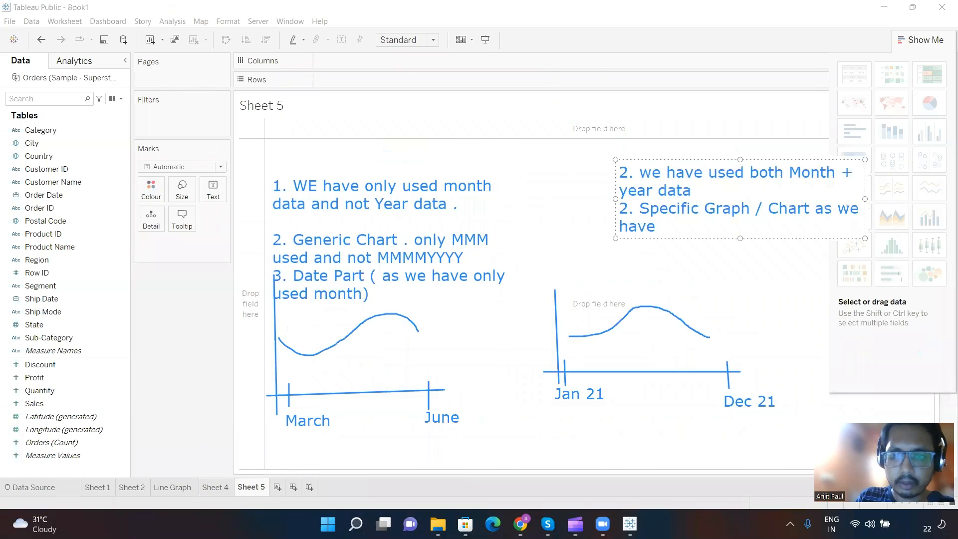
pyautogui.write(' used boy')
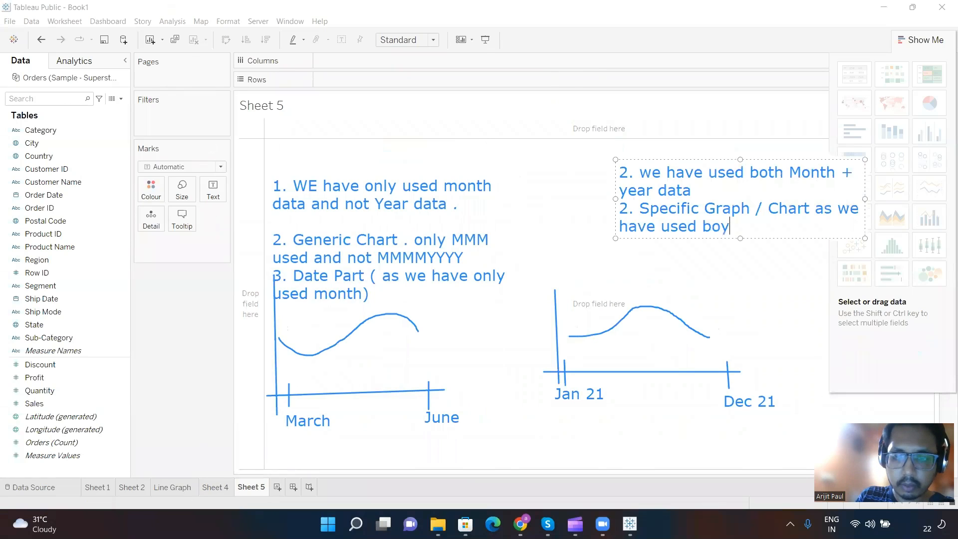
# Step: Complete the "Specific Graph / Chart" point with "as we have used both MMMM+ YYYY date" and end it with a line break
pyautogui.press('BackSpace')
pyautogui.write('th MMM')
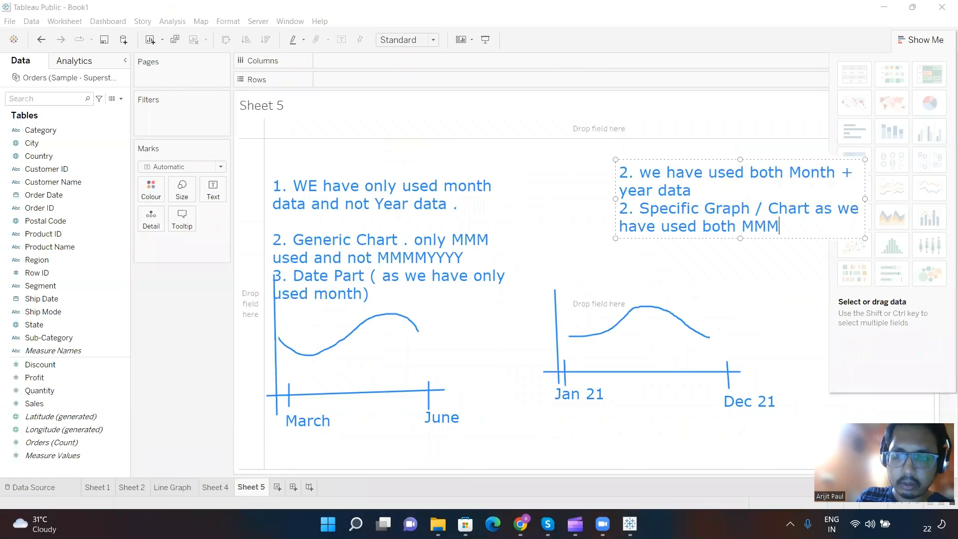
pyautogui.write('M')
pyautogui.write('+ year')
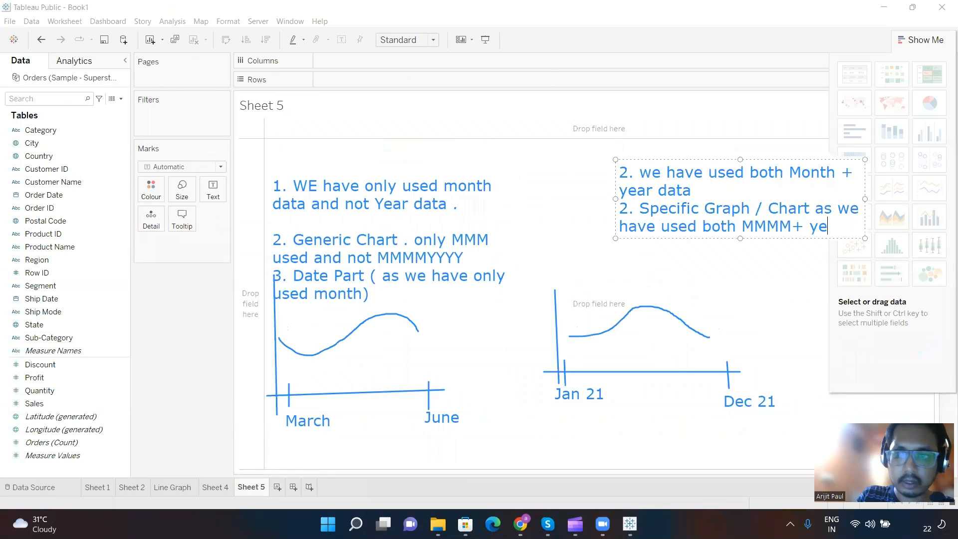
pyautogui.press('BackSpace')
pyautogui.press('BackSpace')
pyautogui.press('BackSpace')
pyautogui.press('BackSpace')
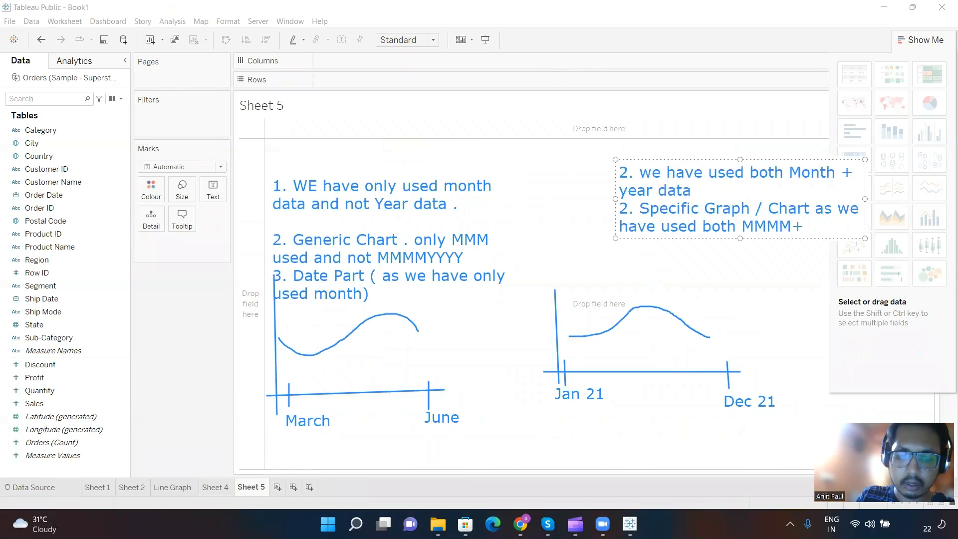
pyautogui.write('Y')
pyautogui.press('BackSpace')
pyautogui.write('YYYY ')
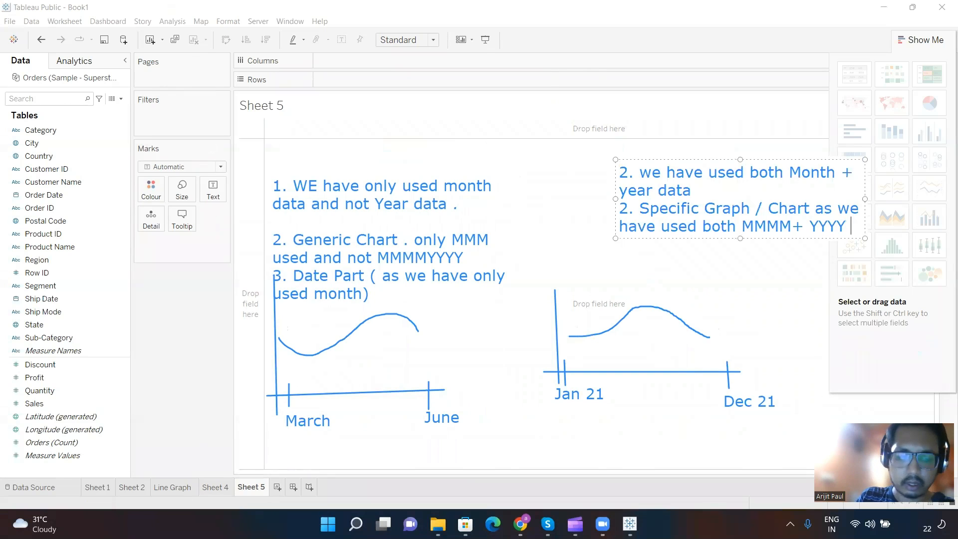
pyautogui.write('date')
pyautogui.press('Return')
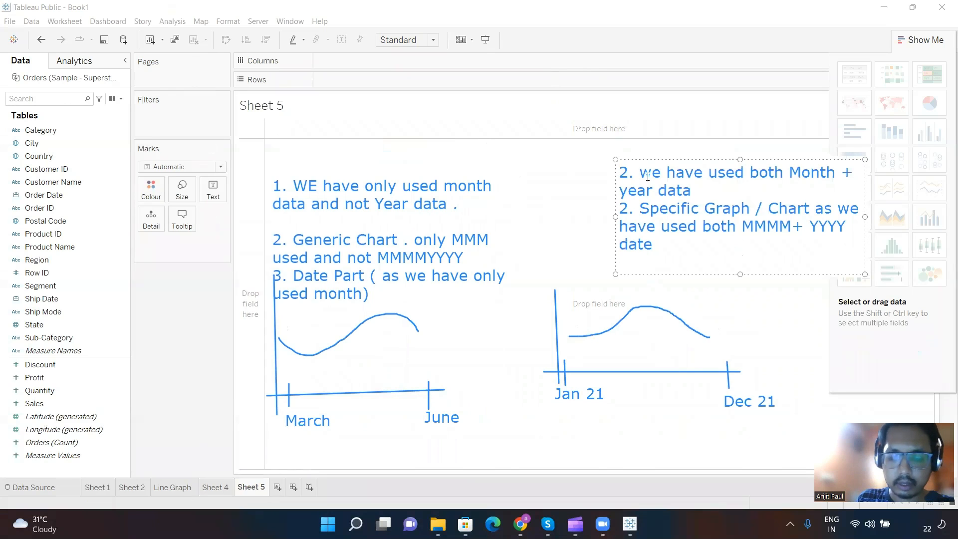
# Step: Add a third point to the second chart's note reading "3. Date Value - In Tableau"
pyautogui.write('3. Date ')
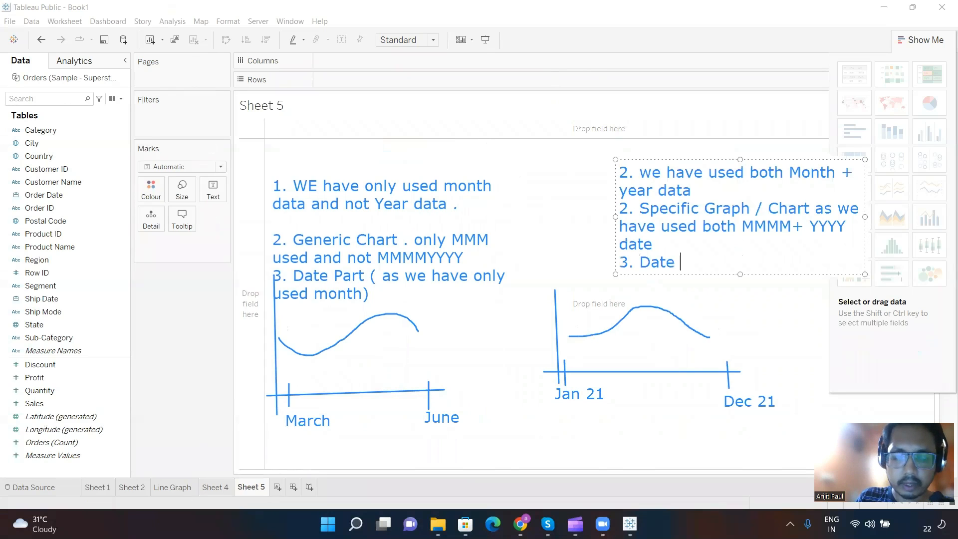
pyautogui.write('Value')
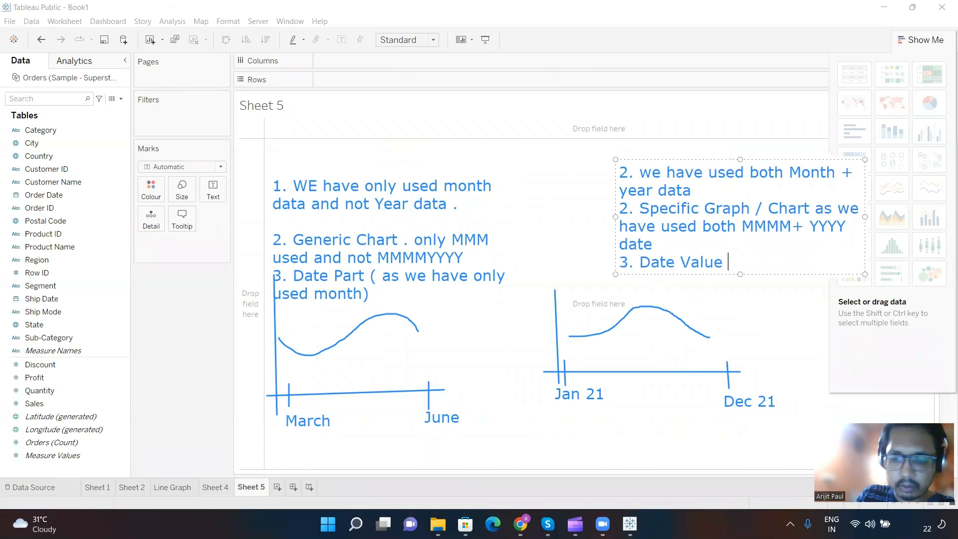
pyautogui.write(' - In Tabl')
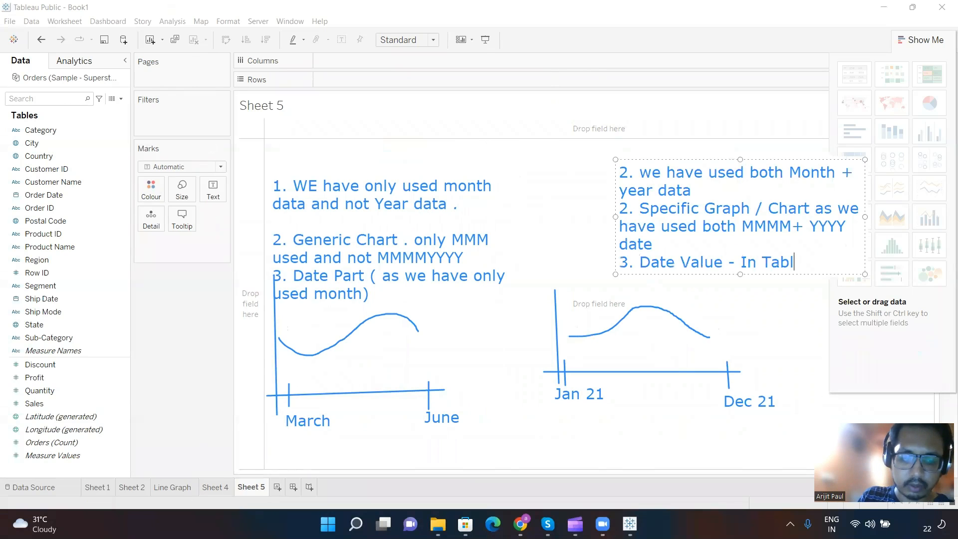
pyautogui.write('eau')
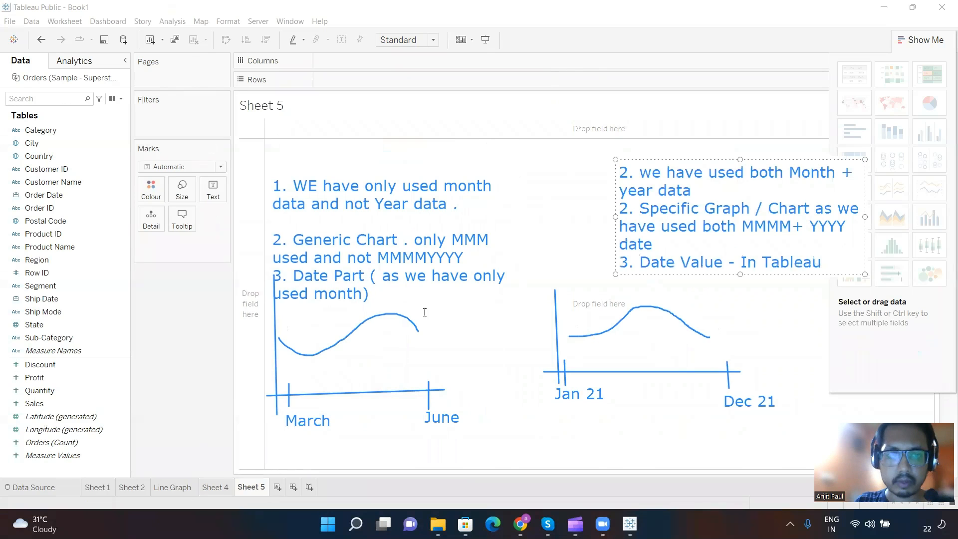
pyautogui.click(367, 291)
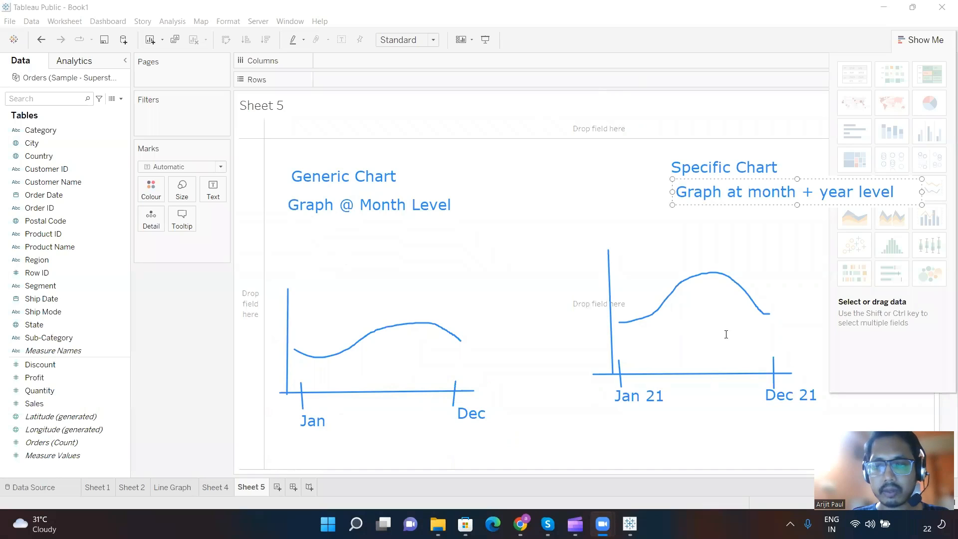
# Step: Add a note under "Graph @ Month Level" in the generic chart reading "DP - 12 ( 12 months)"
pyautogui.click(345, 192)
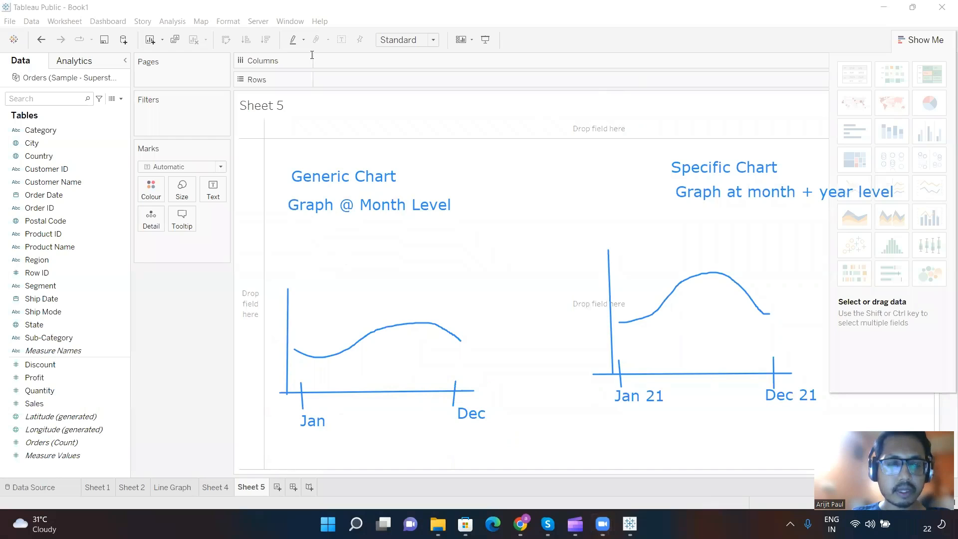
pyautogui.click(292, 227)
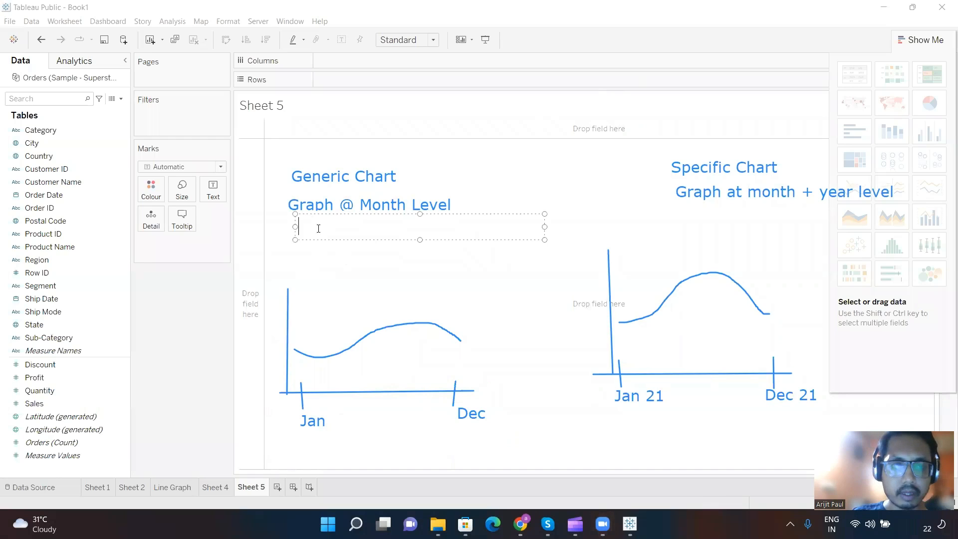
pyautogui.write('DP ')
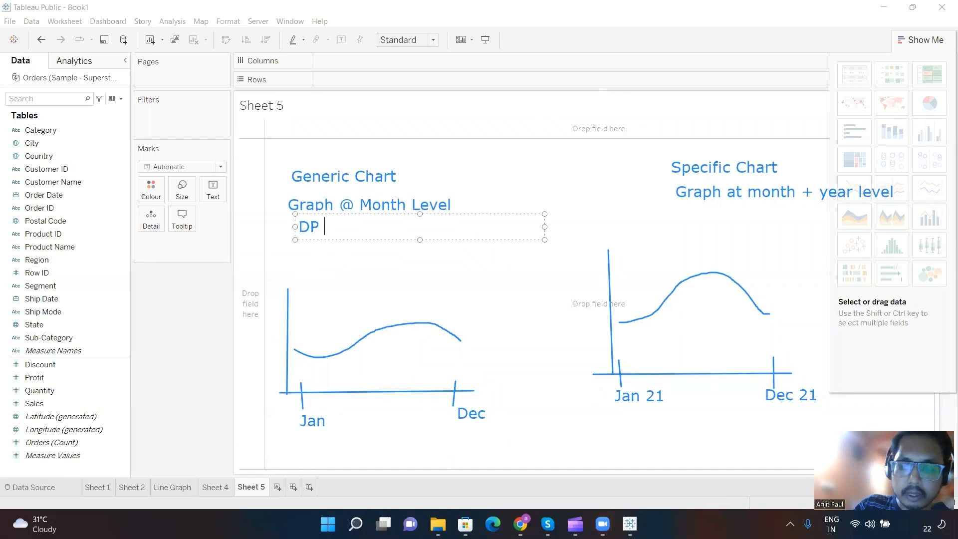
pyautogui.write('- 12 ')
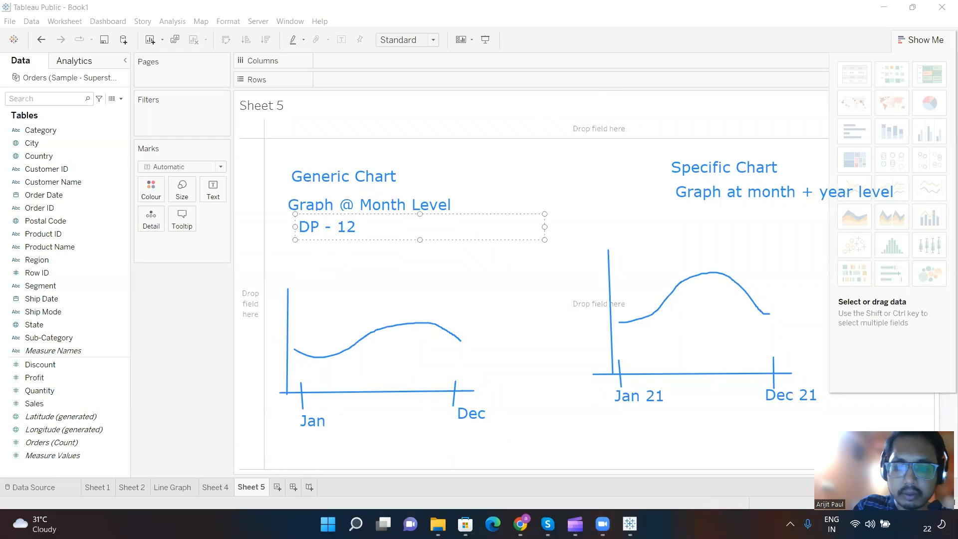
pyautogui.write('( ')
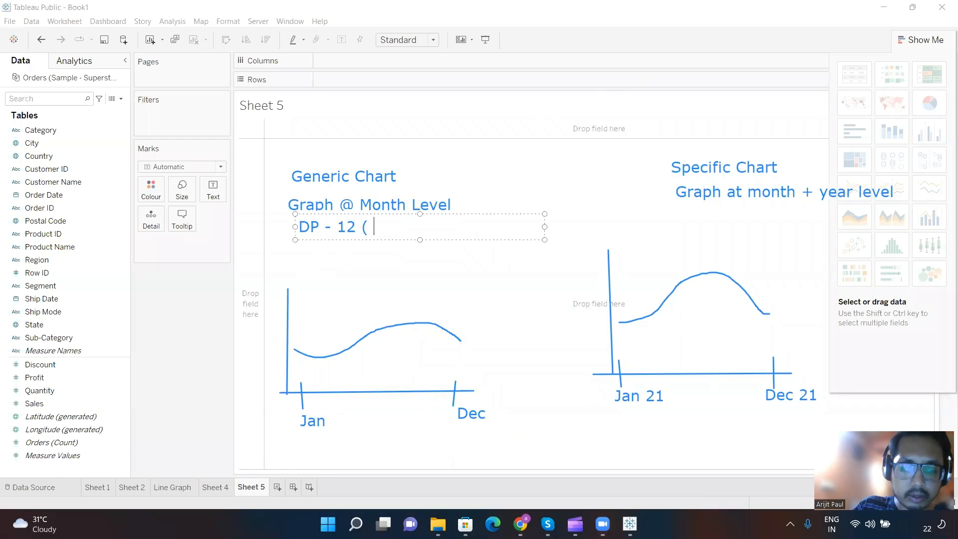
pyautogui.write('12 months')
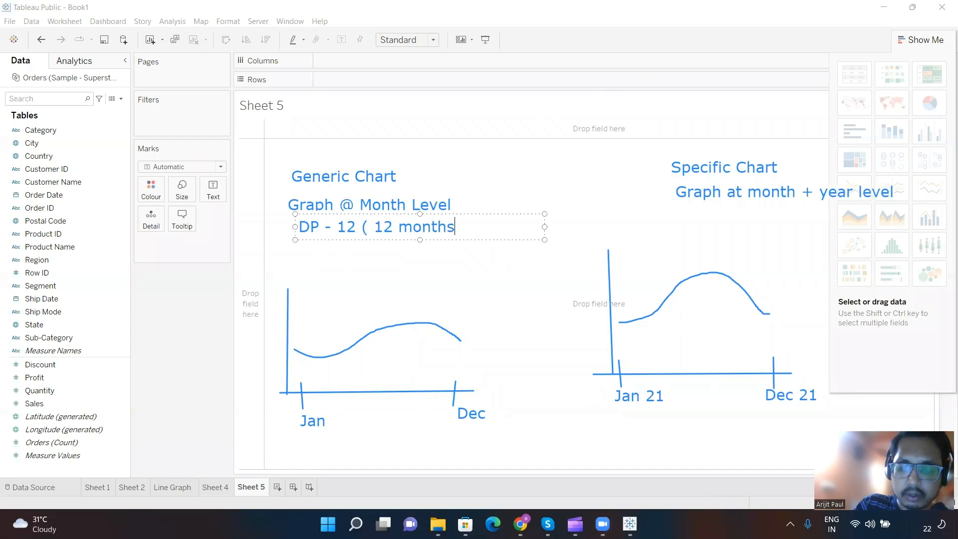
pyautogui.write(')')
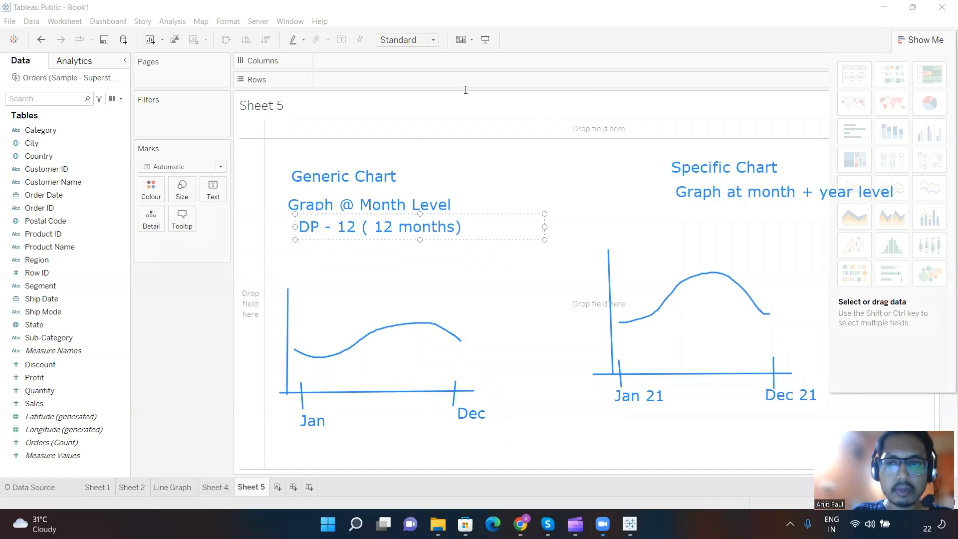
# Step: Add a note under "Graph at month + year level" reading "DP - 12 months ( 1 year from Jan 21 to Dec 21 )"
pyautogui.click(708, 214)
pyautogui.write('DP ')
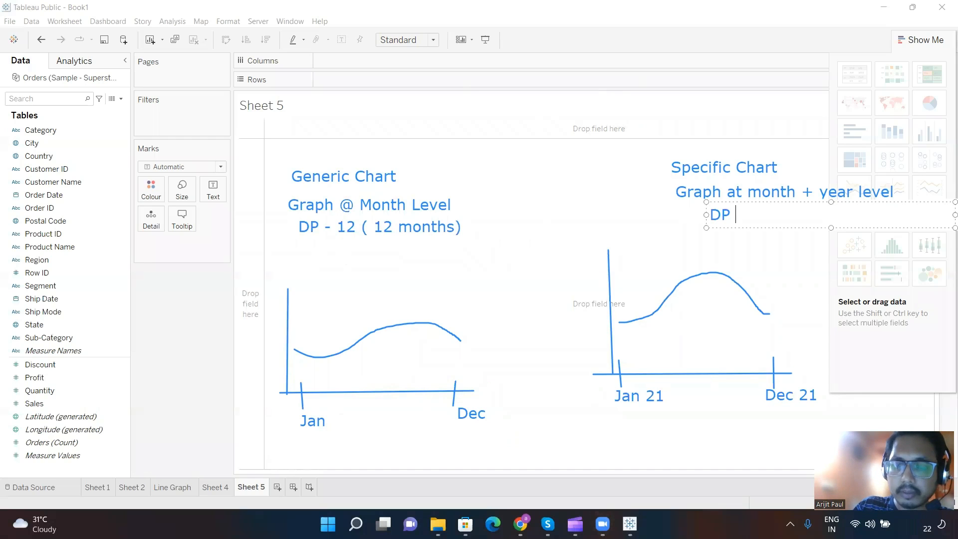
pyautogui.write('- 12')
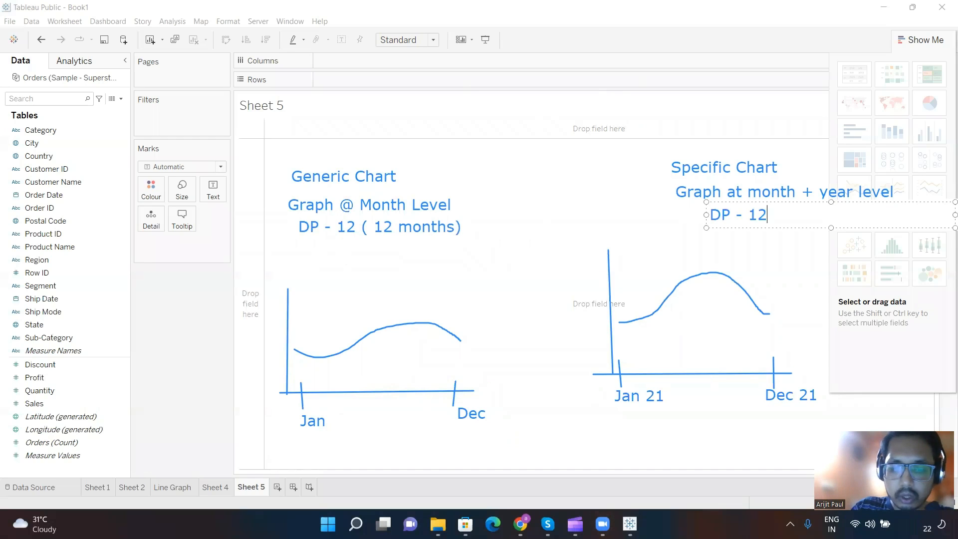
pyautogui.write(' months ( ')
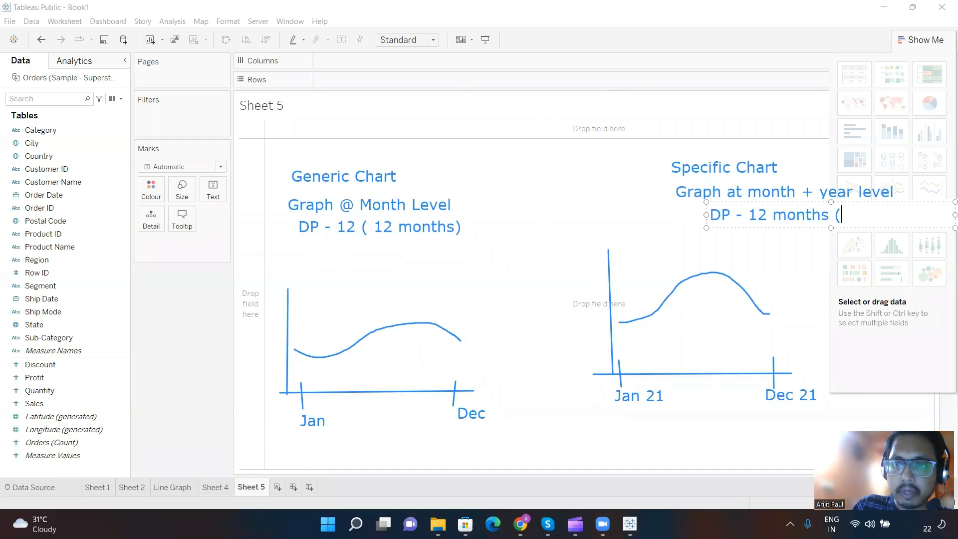
pyautogui.write('1 y')
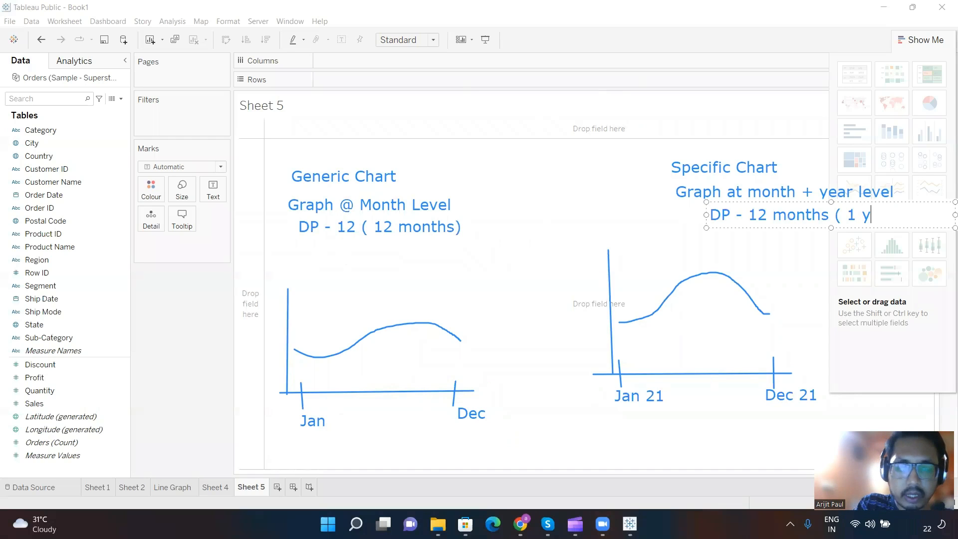
pyautogui.write('ear  from Jna')
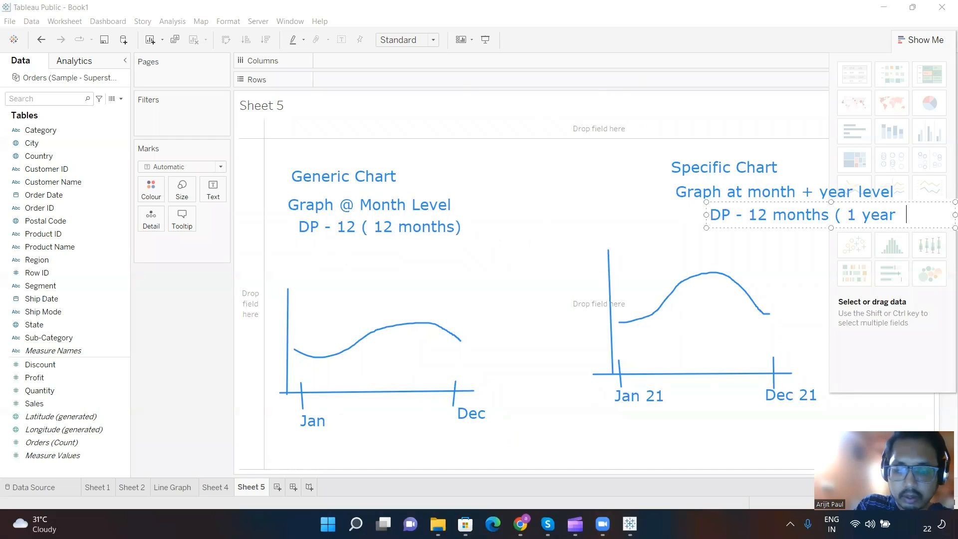
pyautogui.press('BackSpace')
pyautogui.press('BackSpace')
pyautogui.press('BackSpace')
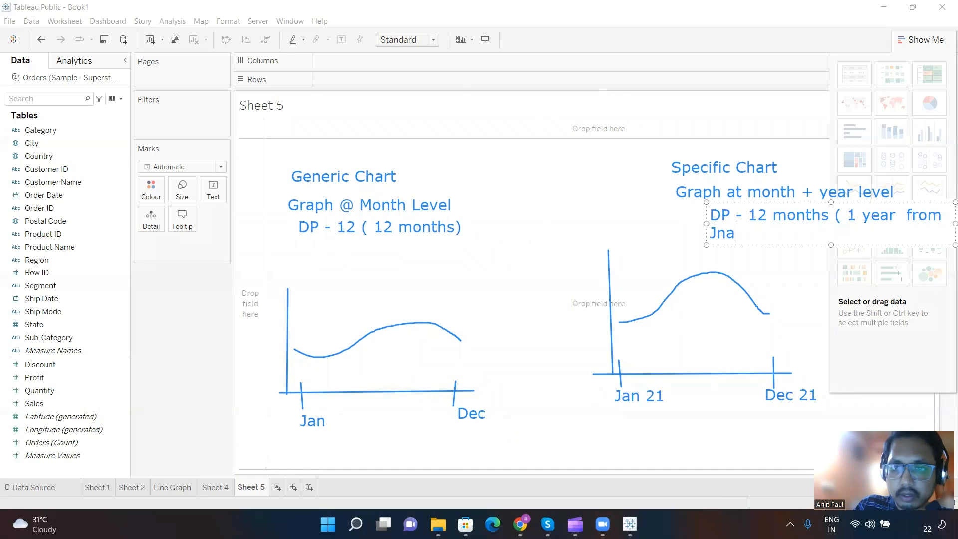
pyautogui.write('an 21 ')
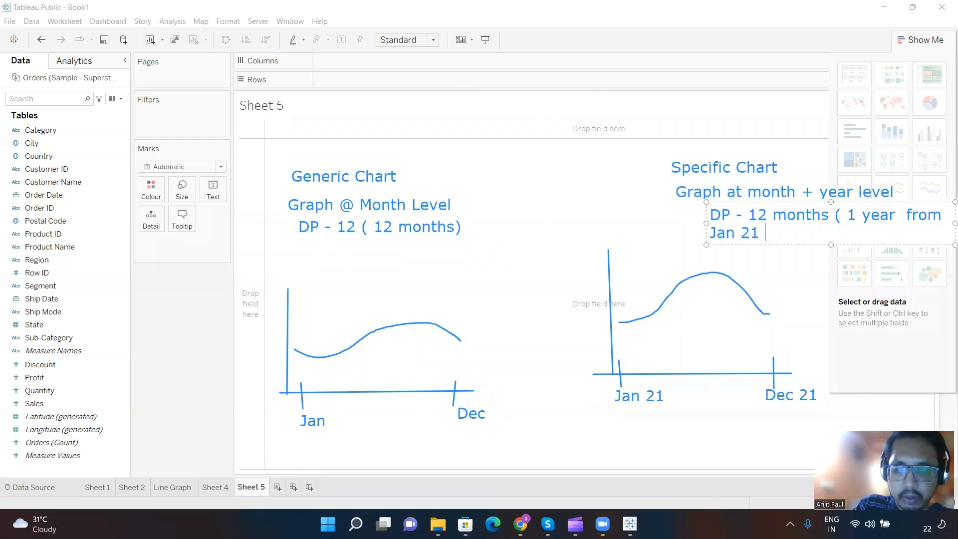
pyautogui.write('to Dec 21 ')
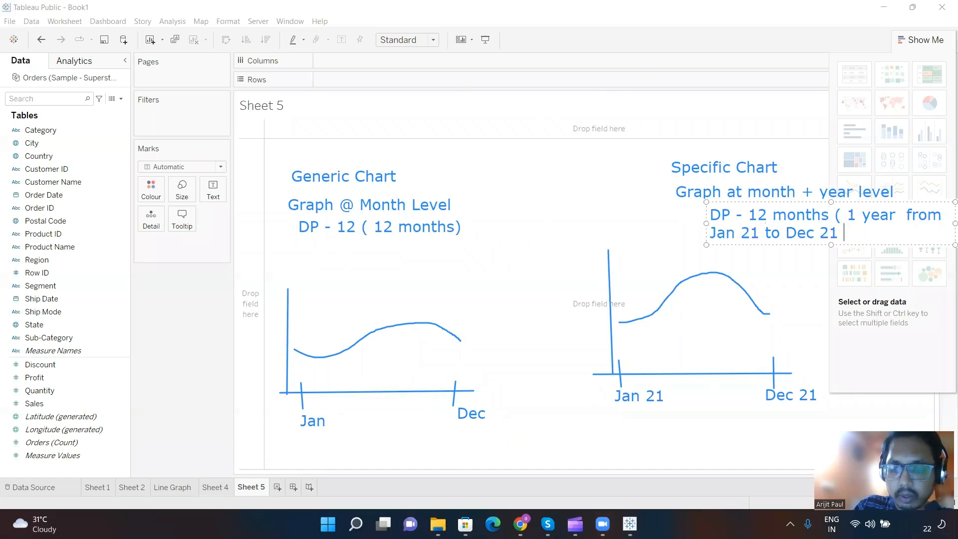
pyautogui.write(')')
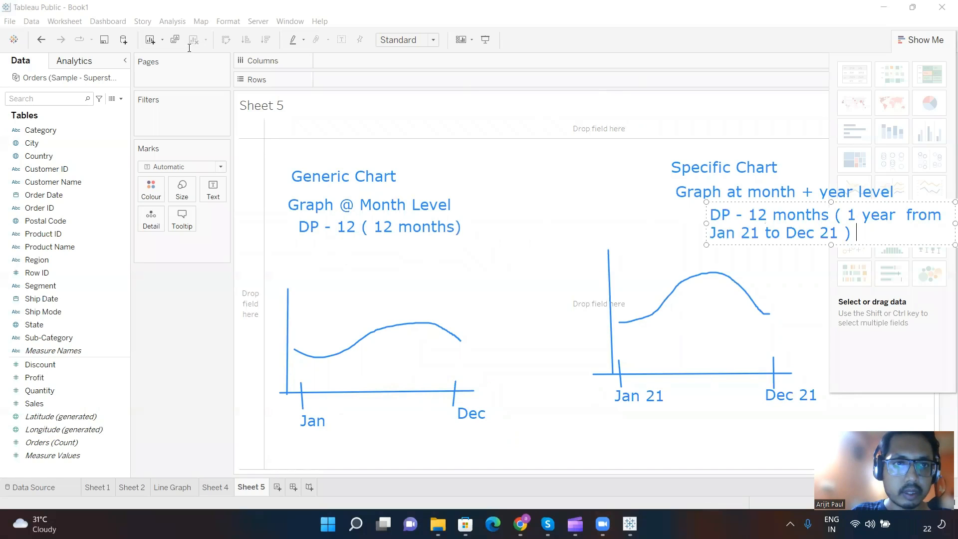
# Step: Add a note above the generic chart's sketch reading "Sample Size - 5 Years" and end it with a line break
pyautogui.click(278, 253)
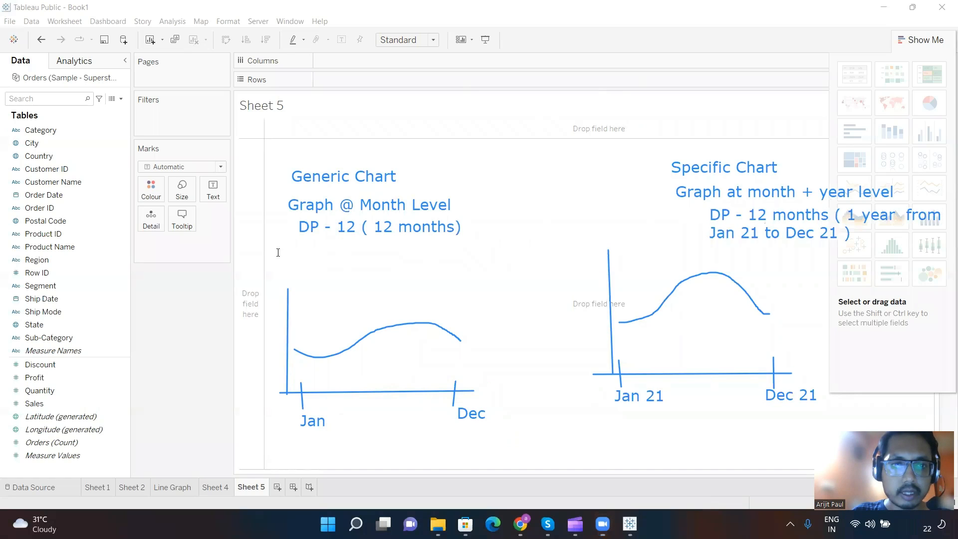
pyautogui.click(278, 252)
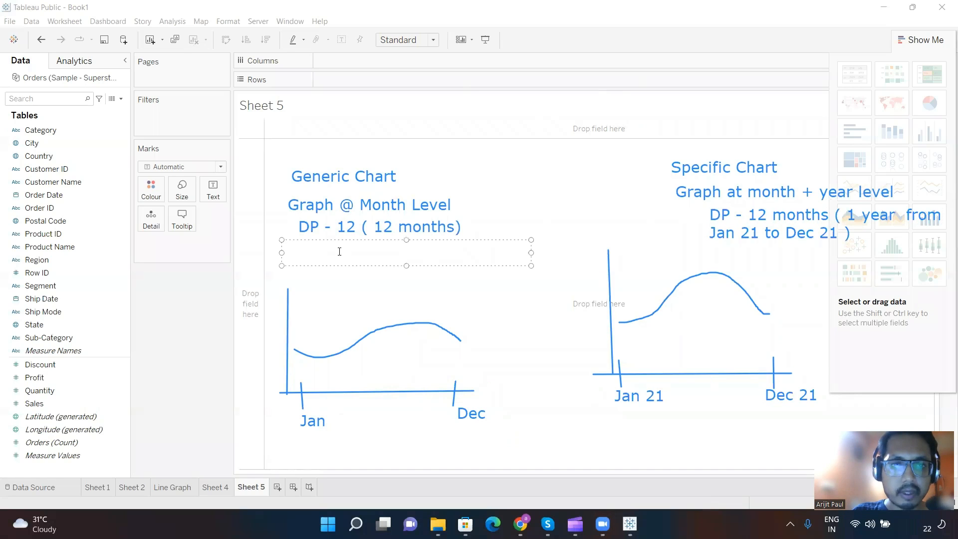
pyautogui.write('ample')
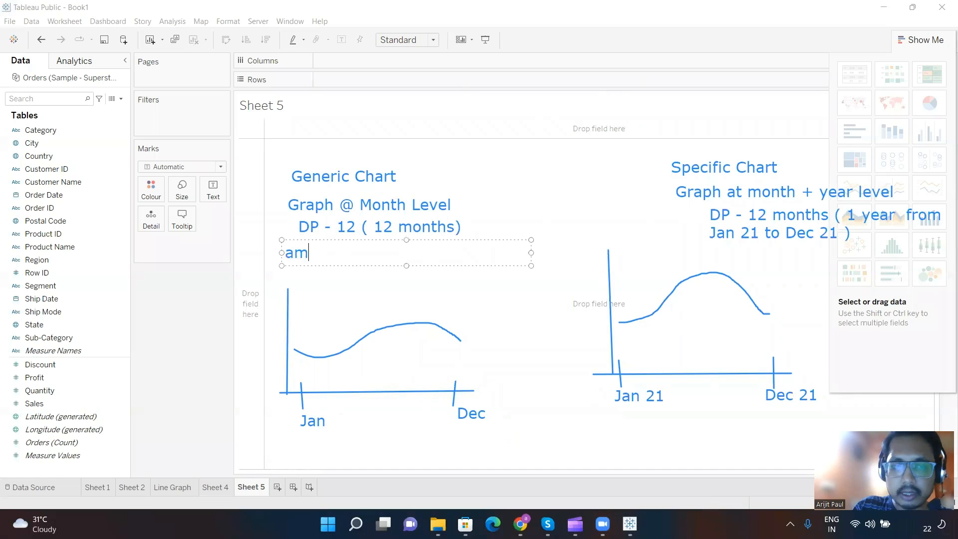
pyautogui.press('BackSpace')
pyautogui.press('BackSpace')
pyautogui.press('BackSpace')
pyautogui.press('BackSpace')
pyautogui.press('BackSpace')
pyautogui.write('Sa')
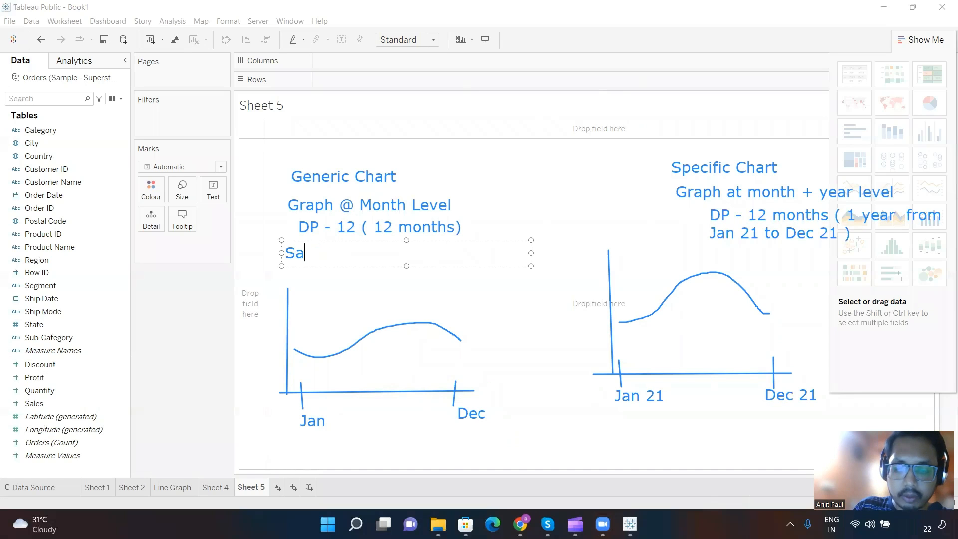
pyautogui.write('mple Size ')
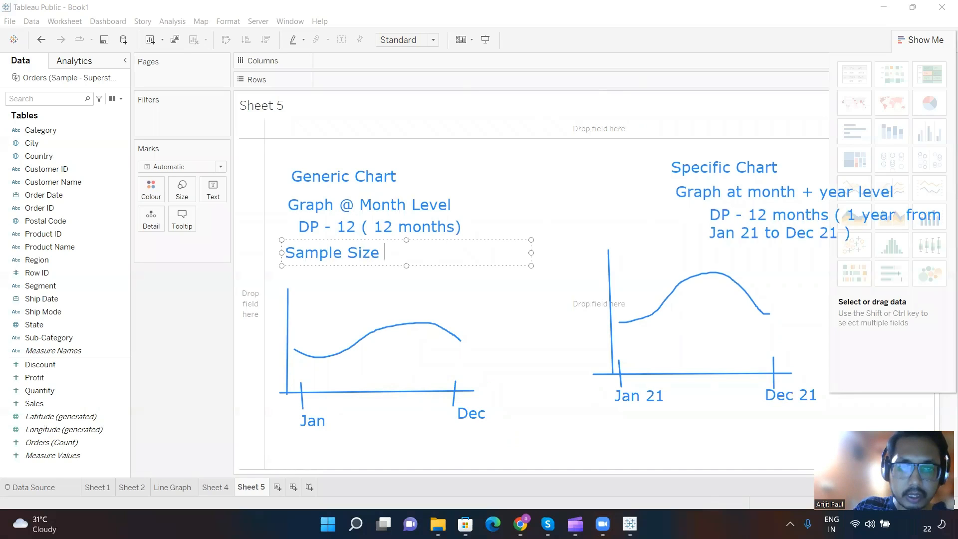
pyautogui.write('- 5 Ya')
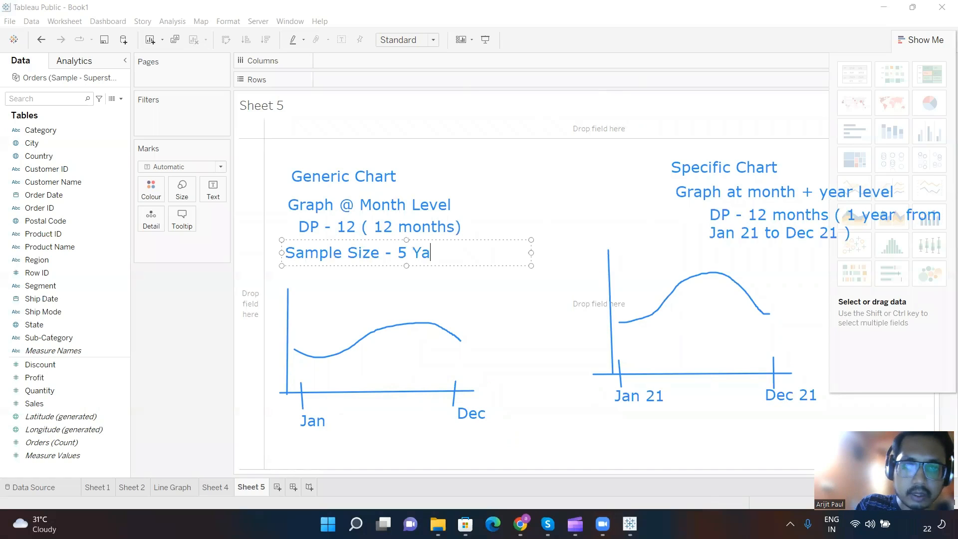
pyautogui.press('BackSpace')
pyautogui.write('ears')
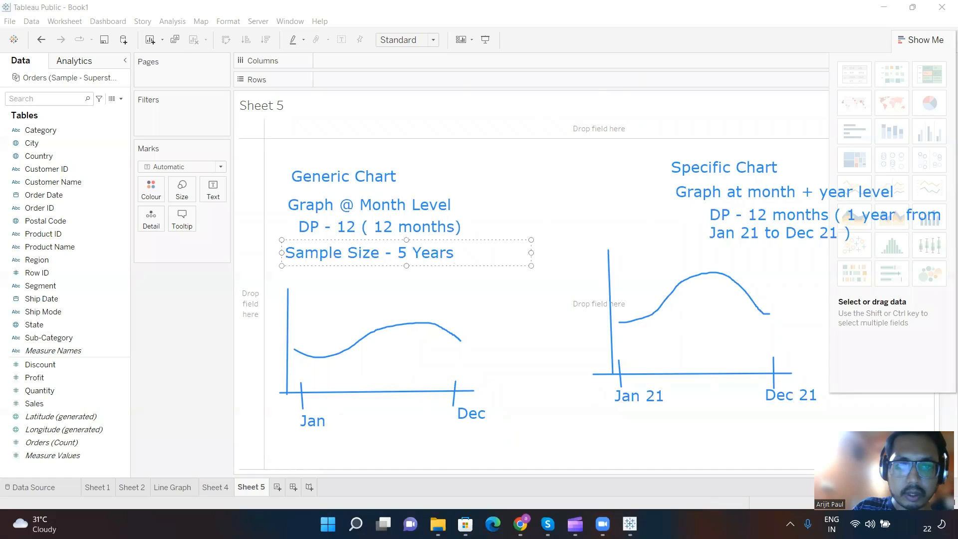
pyautogui.press('Return')
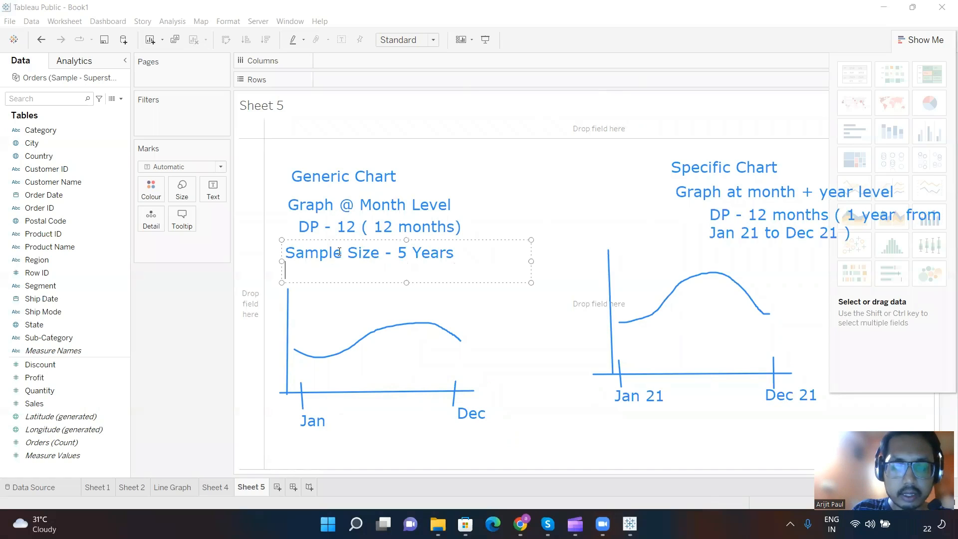
# Step: Add a second line to the generic chart's sample size note reading "Graph remains at same Month Level"
pyautogui.write('Graph ')
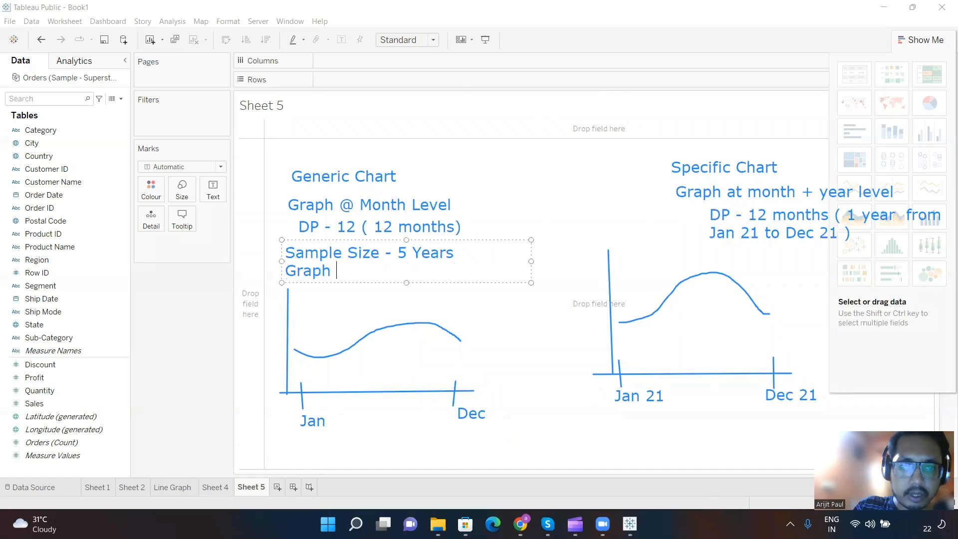
pyautogui.write('remain')
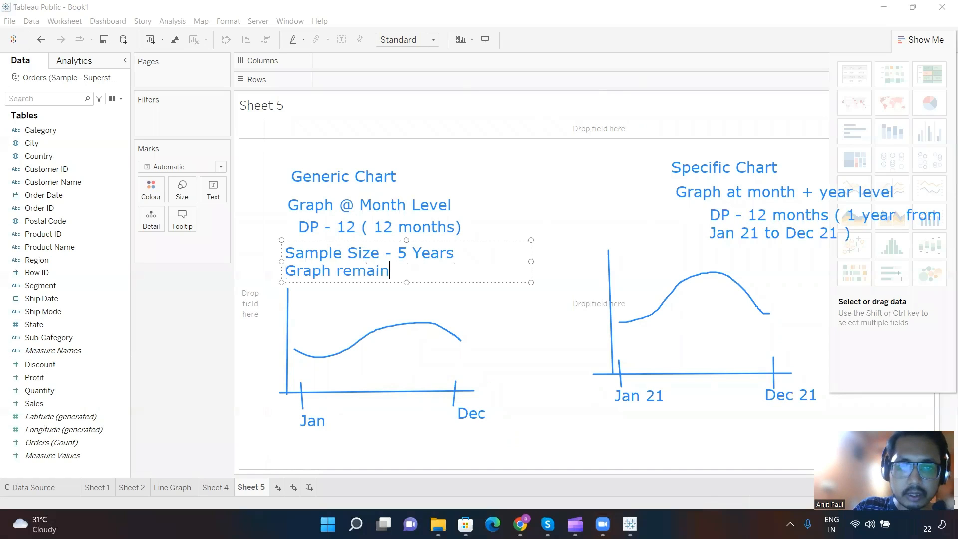
pyautogui.write('s a')
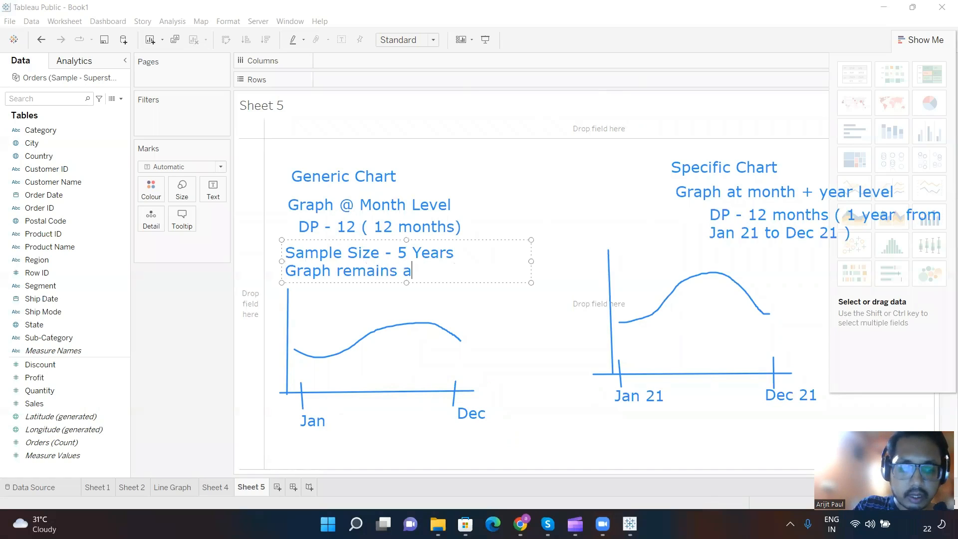
pyautogui.write('t same M')
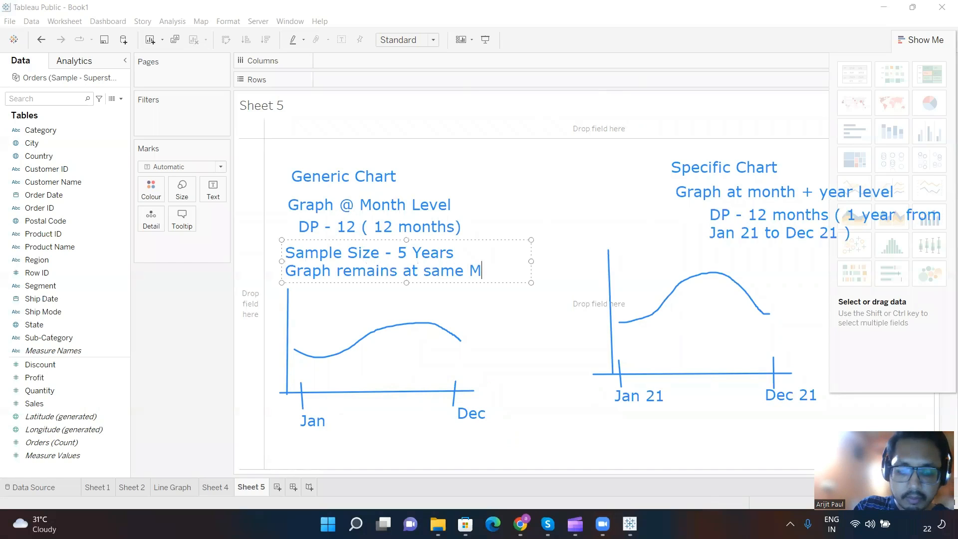
pyautogui.write('onth Level')
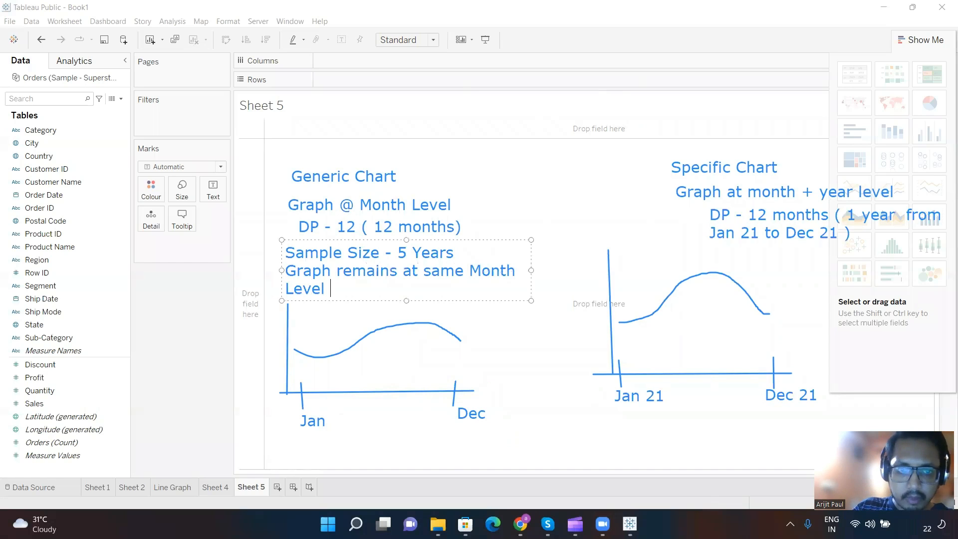
# Step: Add a last line to the generic chart's sample size note reading "DP - 12( 12 months )" and finish the note
pyautogui.press('Return')
pyautogui.write('DP ')
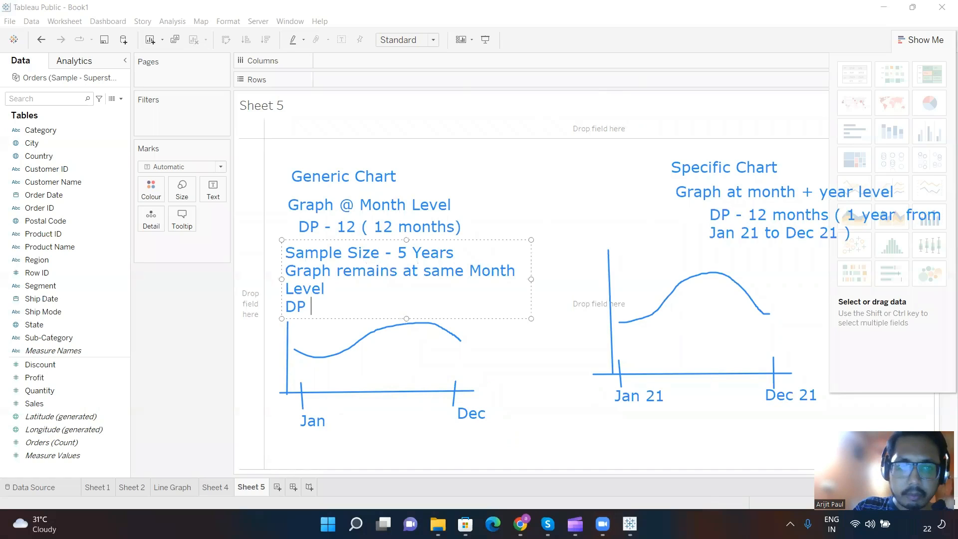
pyautogui.write('- ')
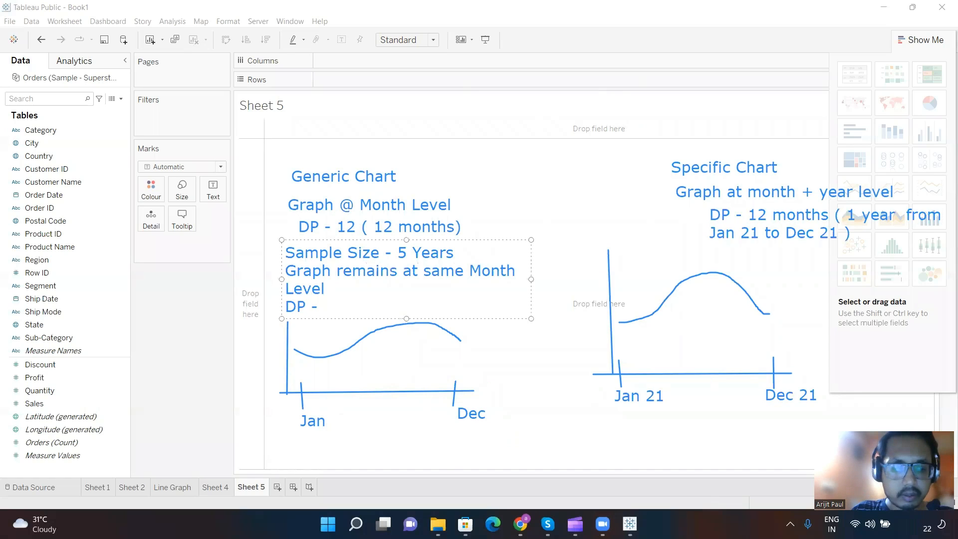
pyautogui.write('12 m')
pyautogui.press('BackSpace')
pyautogui.press('BackSpace')
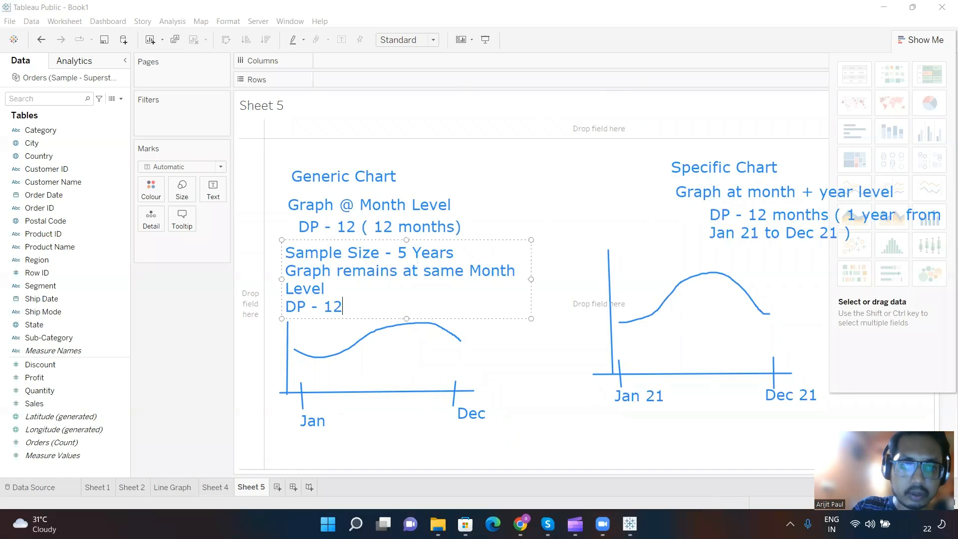
pyautogui.write('( 12 m')
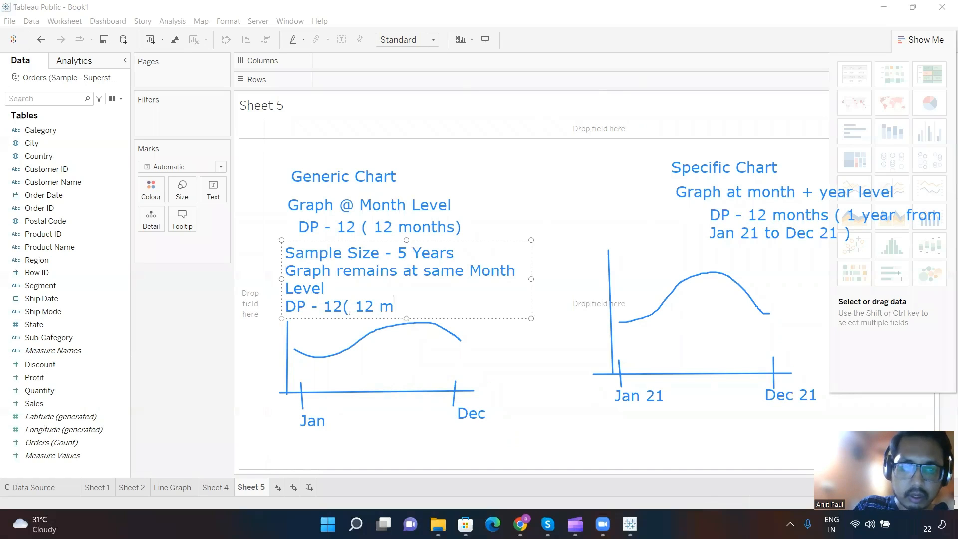
pyautogui.press('BackSpace')
pyautogui.write('months )')
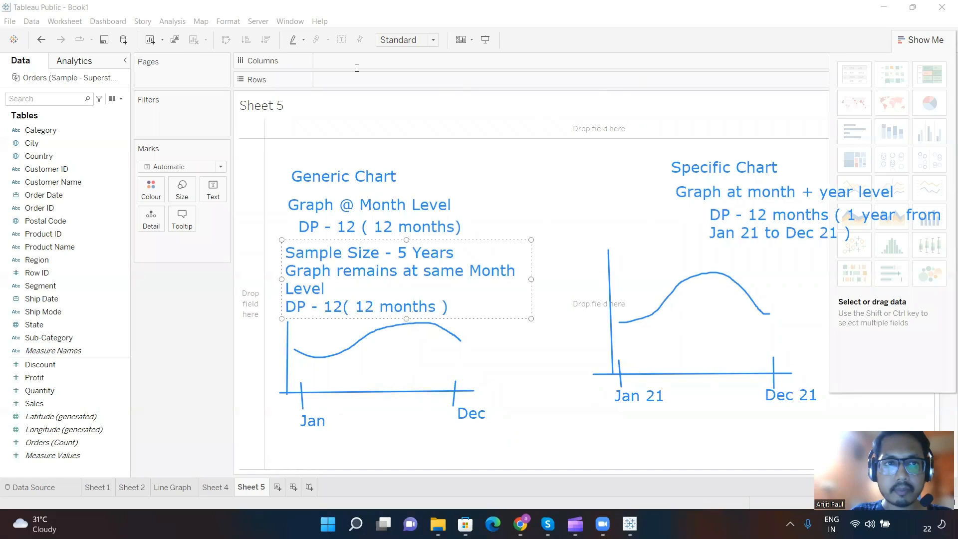
pyautogui.click(718, 258)
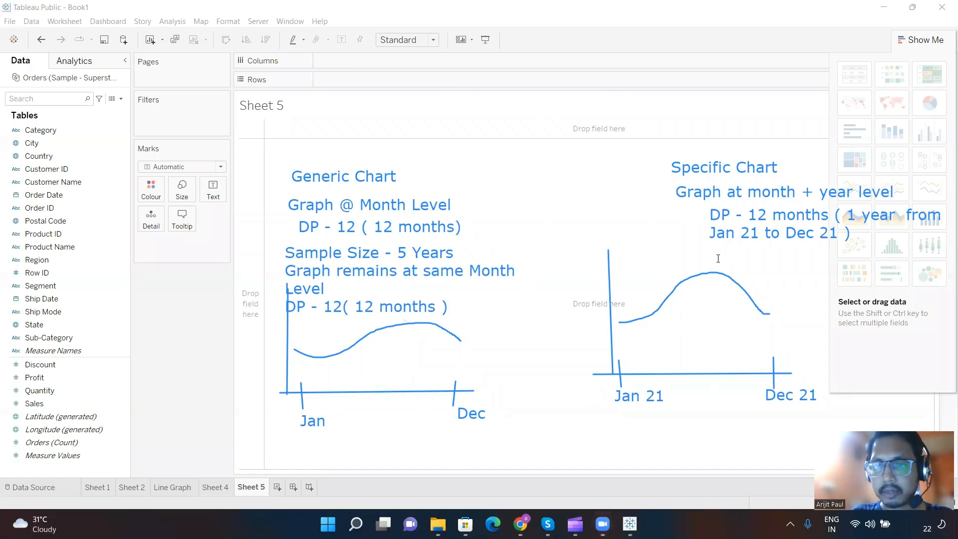
# Step: Add a note beside the specific chart's curve reading "Sample Size from 1 Year to 5 Years"
pyautogui.click(745, 259)
pyautogui.write('Sa')
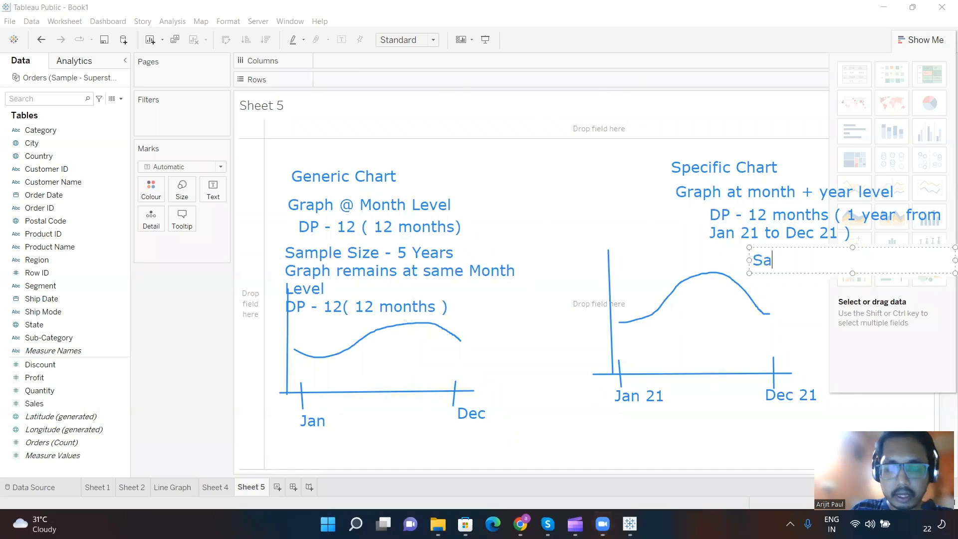
pyautogui.write('mple S')
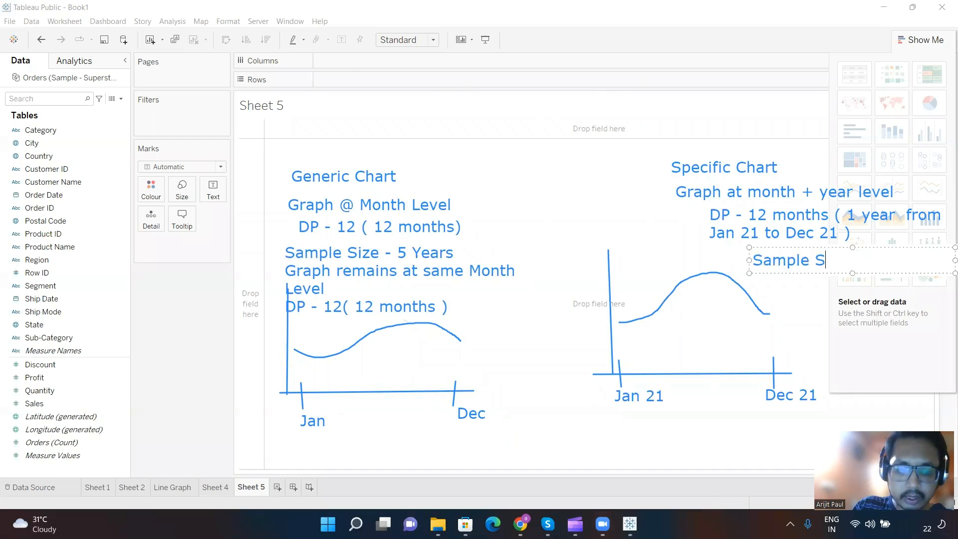
pyautogui.write('ize from 1')
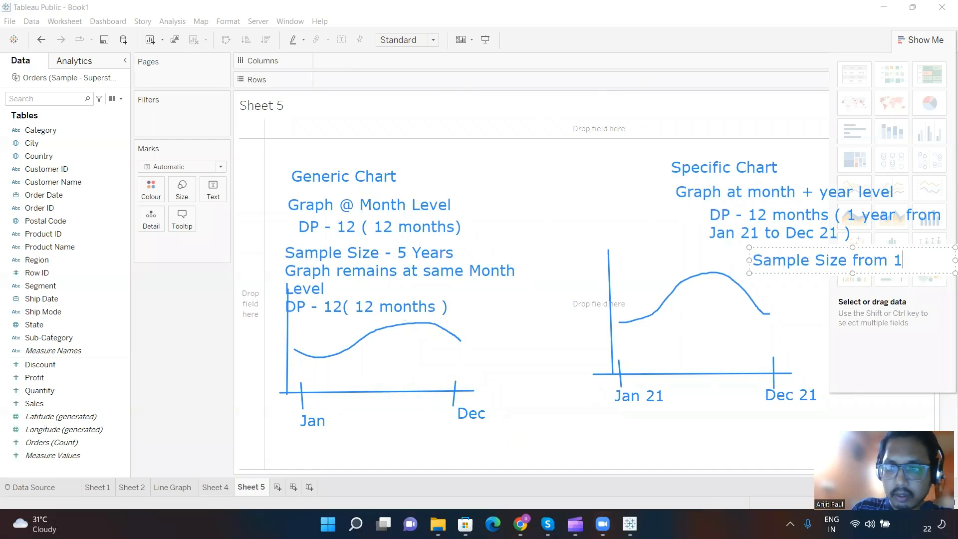
pyautogui.write(' Yera')
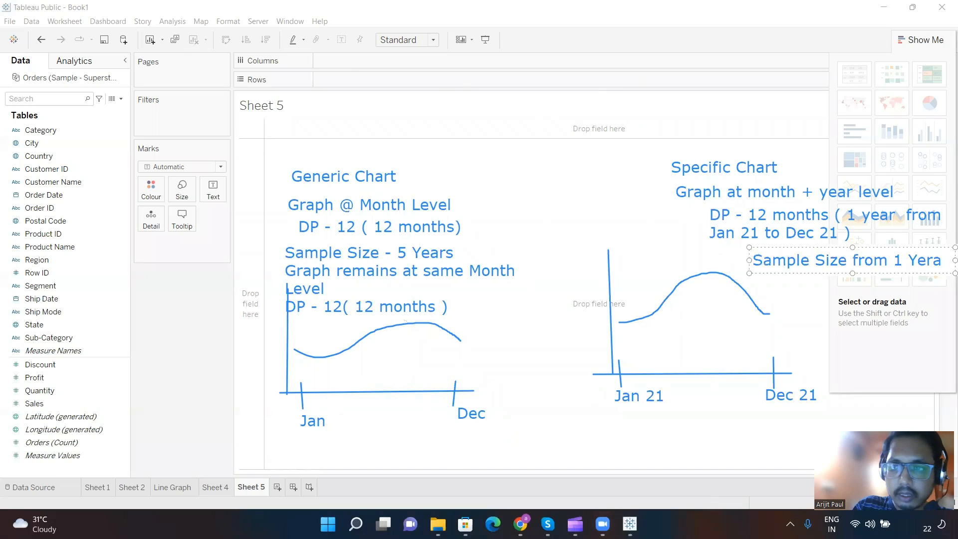
pyautogui.press('BackSpace')
pyautogui.press('BackSpace')
pyautogui.press('BackSpace')
pyautogui.press('BackSpace')
pyautogui.write('ear to ')
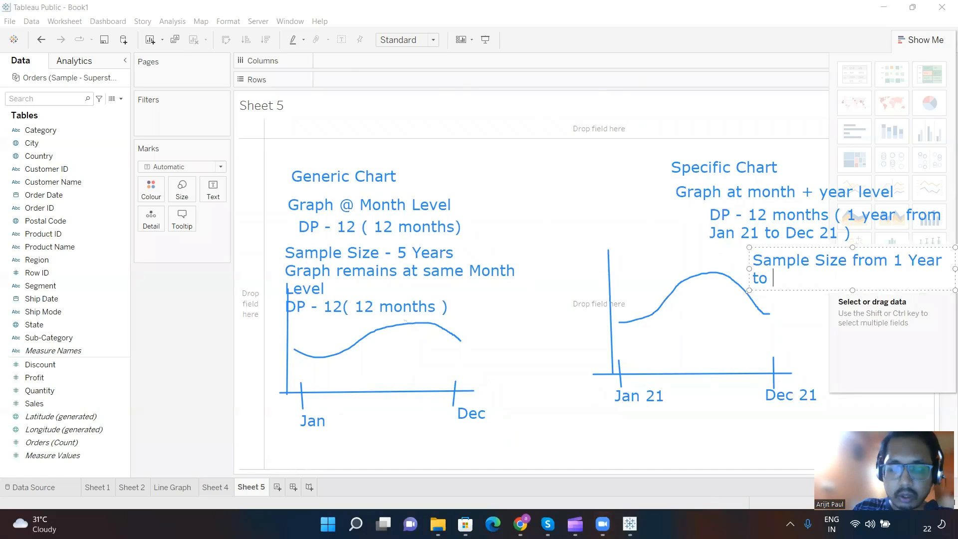
pyautogui.write('5 Years')
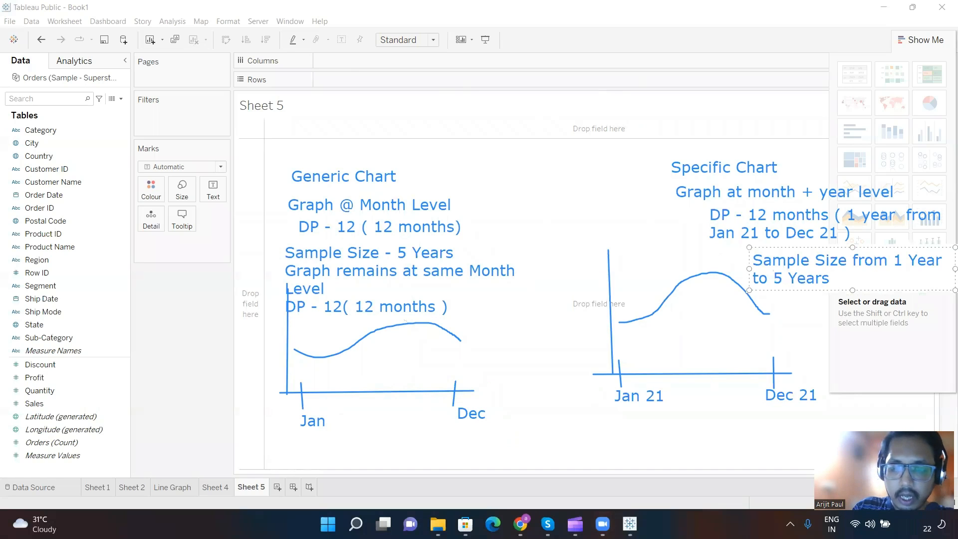
pyautogui.write(' and if gr')
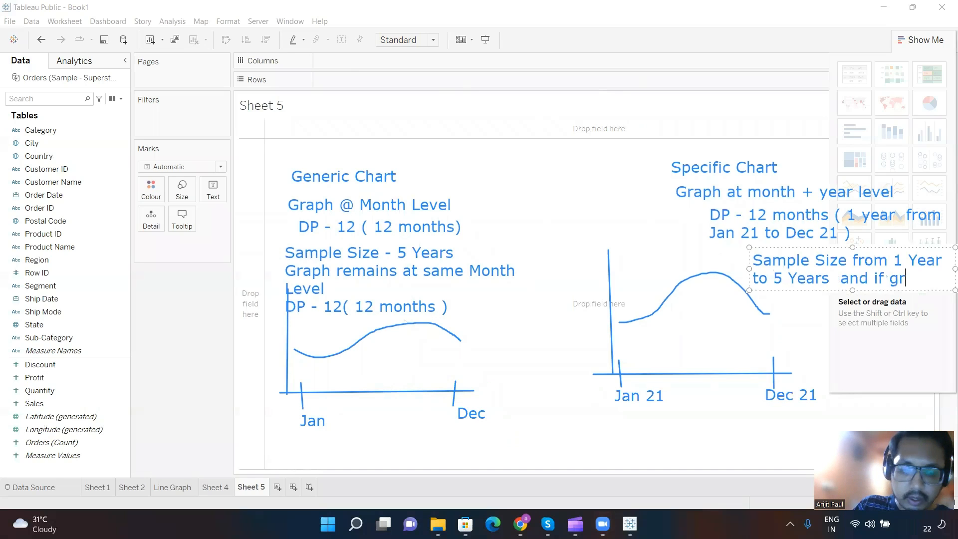
pyautogui.write('aph remains ')
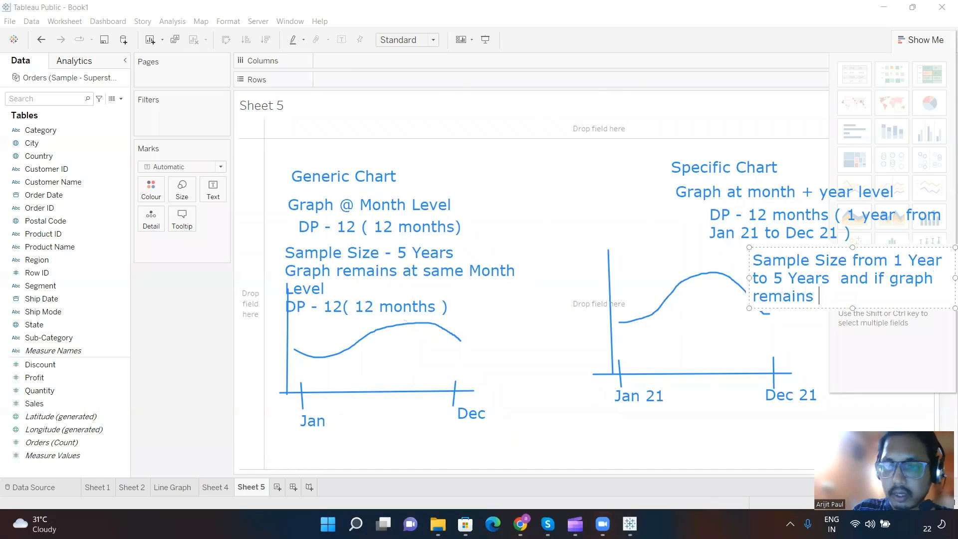
pyautogui.write('at mon')
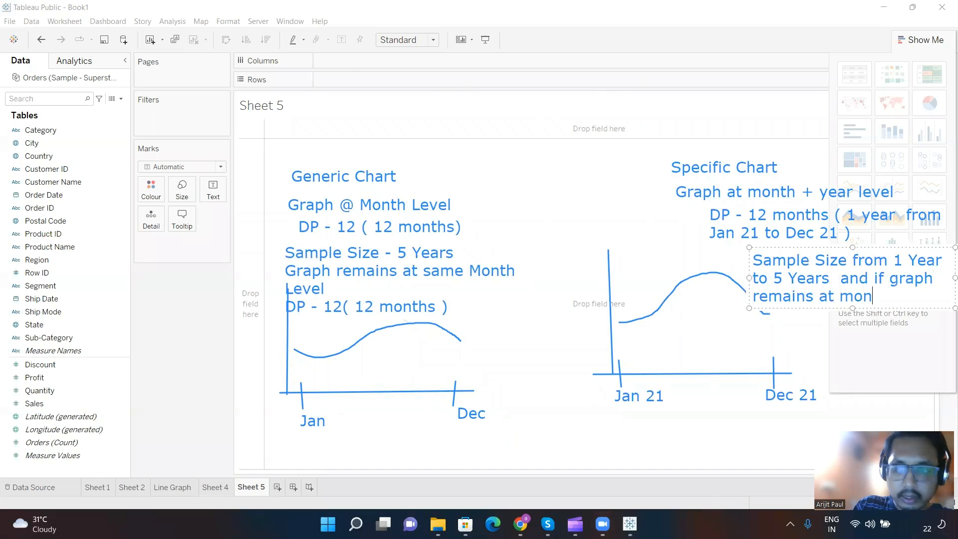
pyautogui.write('th + ye')
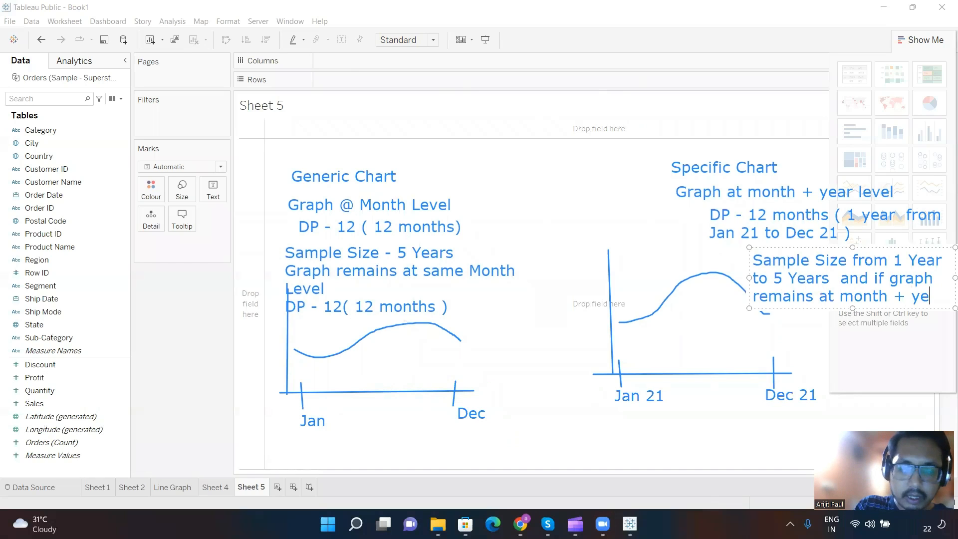
# Step: Continue the specific chart's sample size note with "and if graph remains at month + year level"
pyautogui.press('BackSpace')
pyautogui.write('ear level')
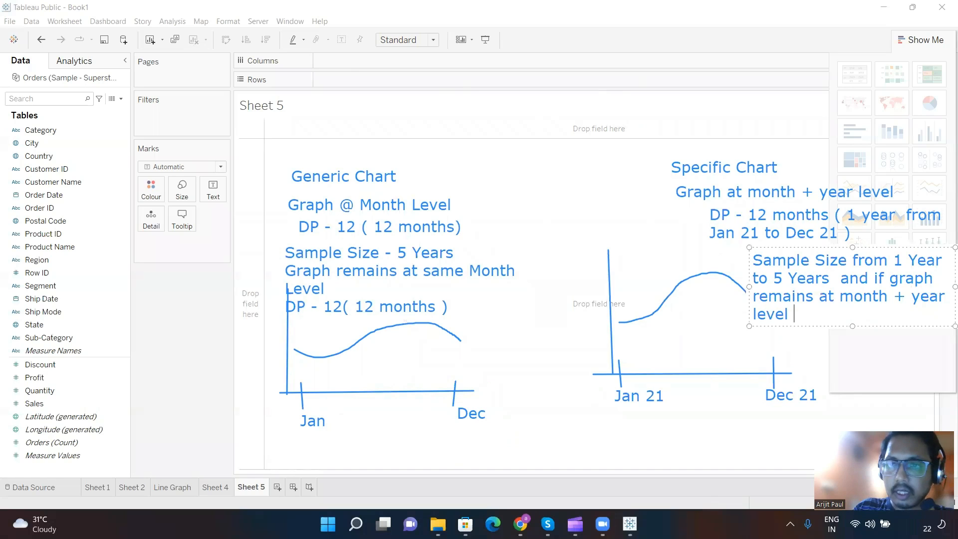
# Step: Leave a blank line in the specific chart's sample size note and add "DP - 12 to 60 ( 12*5 years) = 60"
pyautogui.press('Return')
pyautogui.press('Return')
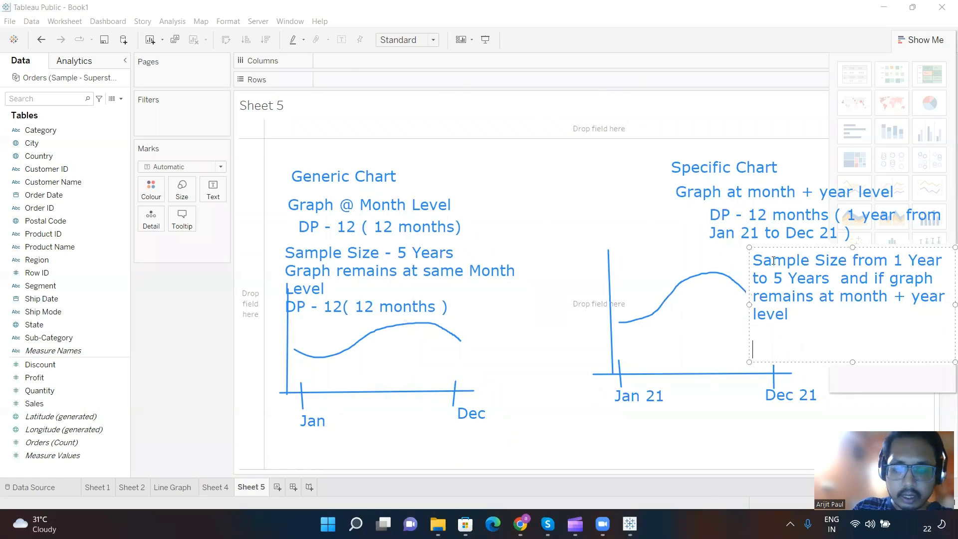
pyautogui.write('DP - 12')
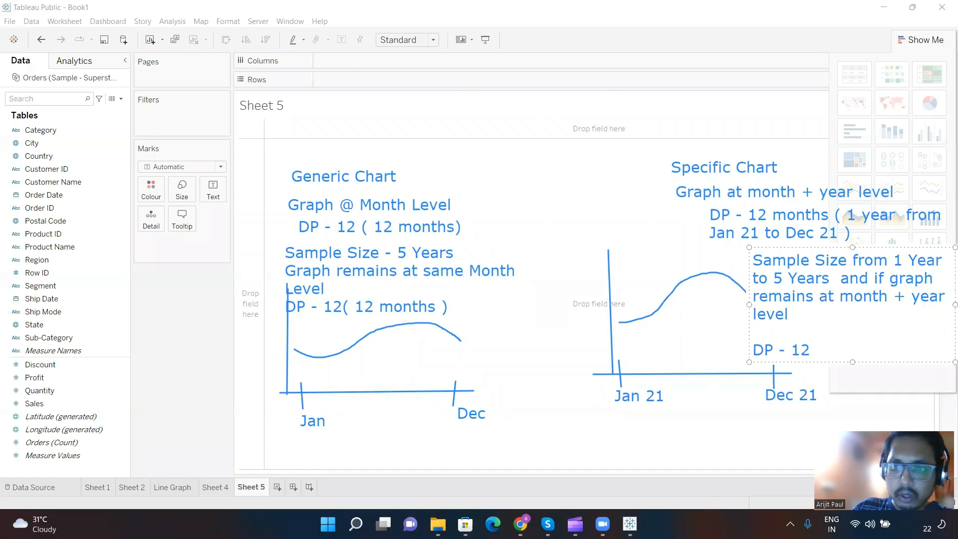
pyautogui.write(' to ')
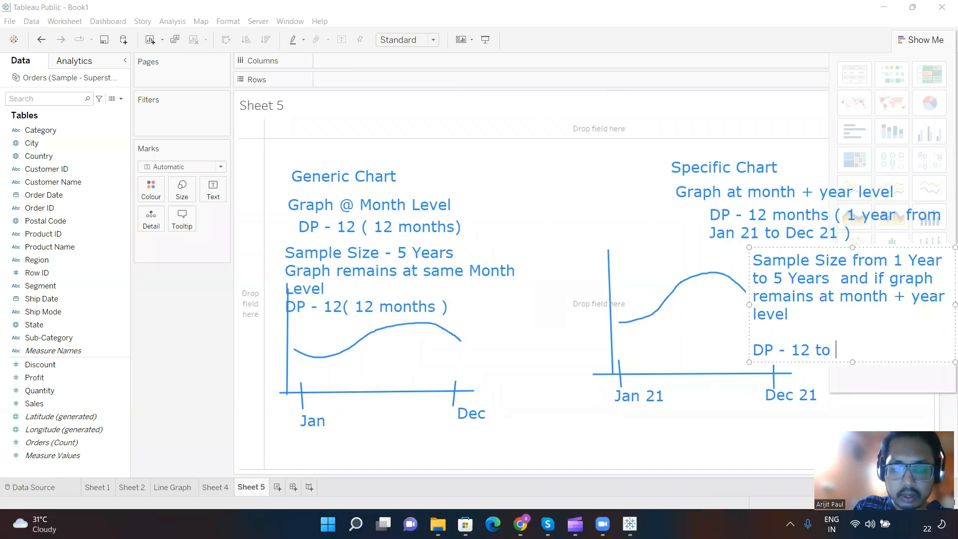
pyautogui.write('60 ( 1')
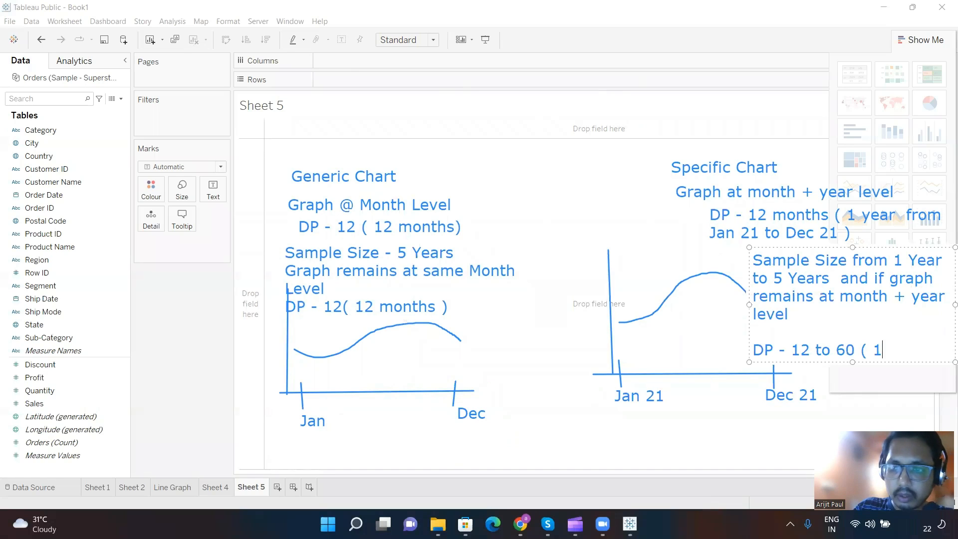
pyautogui.write('2*5')
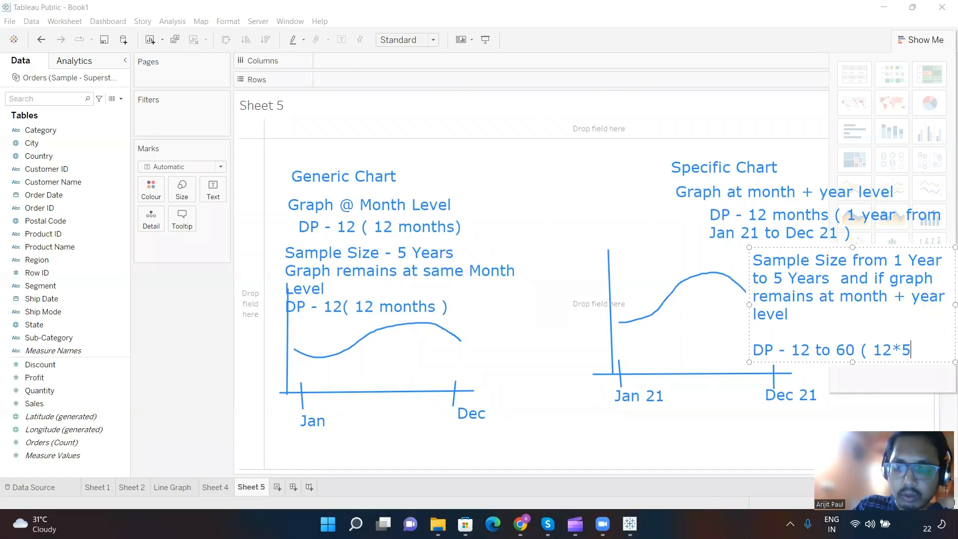
pyautogui.write(' years')
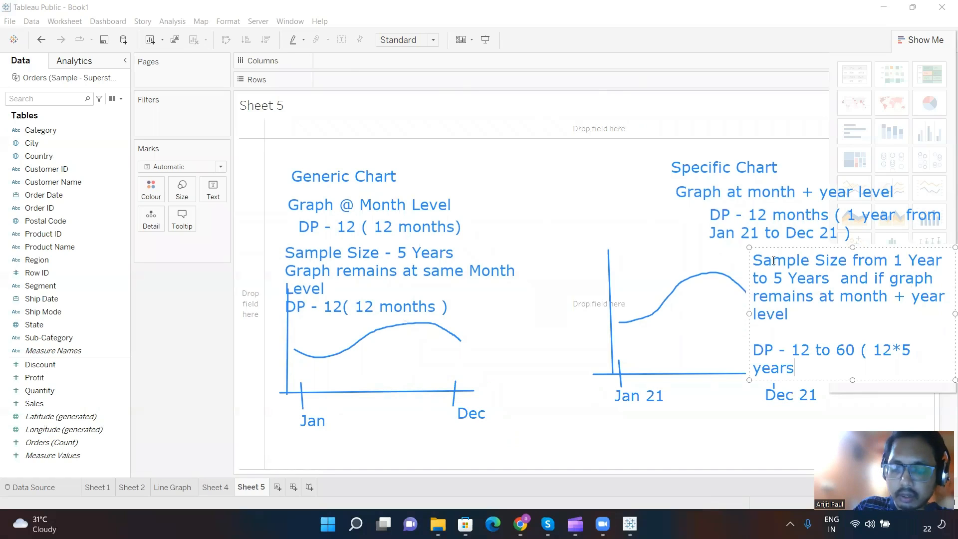
pyautogui.write(') = 60')
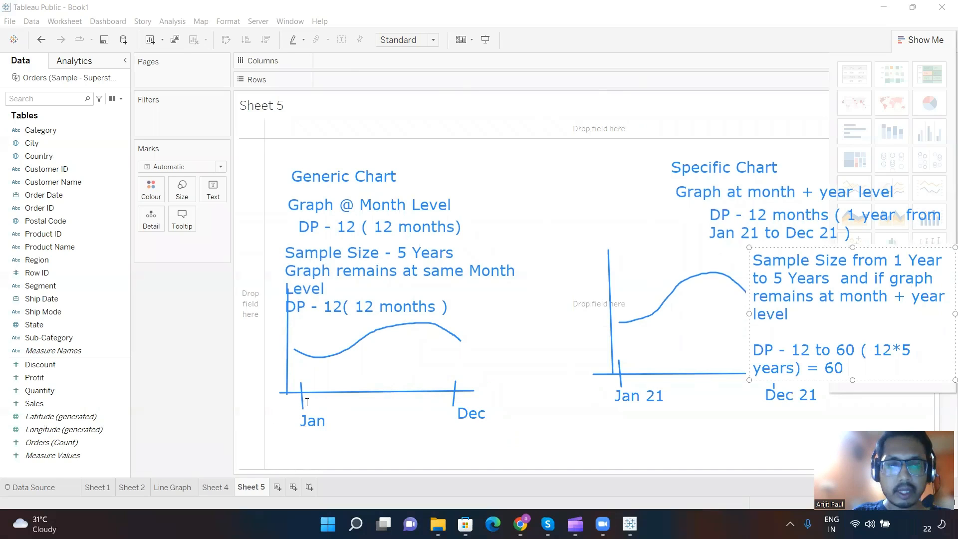
# Step: Open Sheet 4 and clear all the drawn annotations covering its Sales line chart
pyautogui.click(152, 66)
pyautogui.click(219, 488)
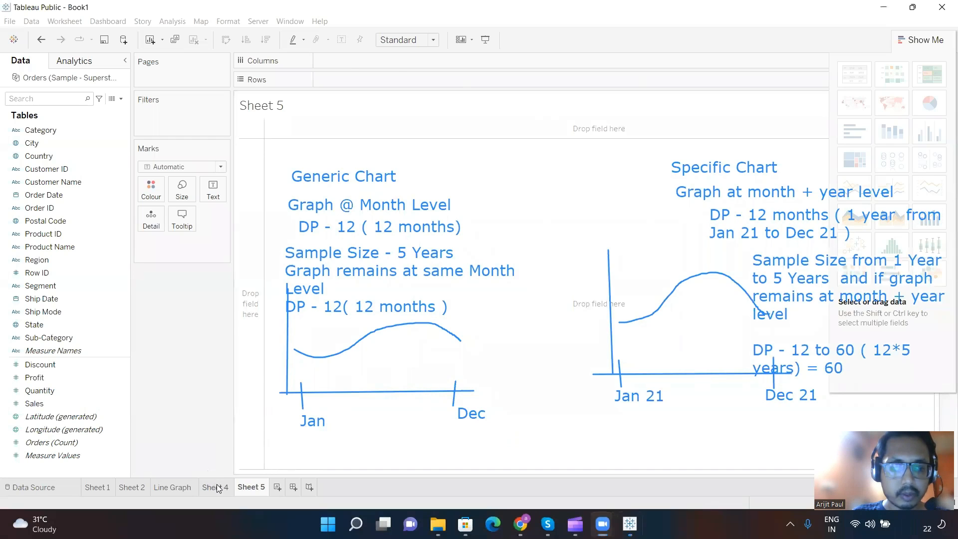
pyautogui.click(218, 489)
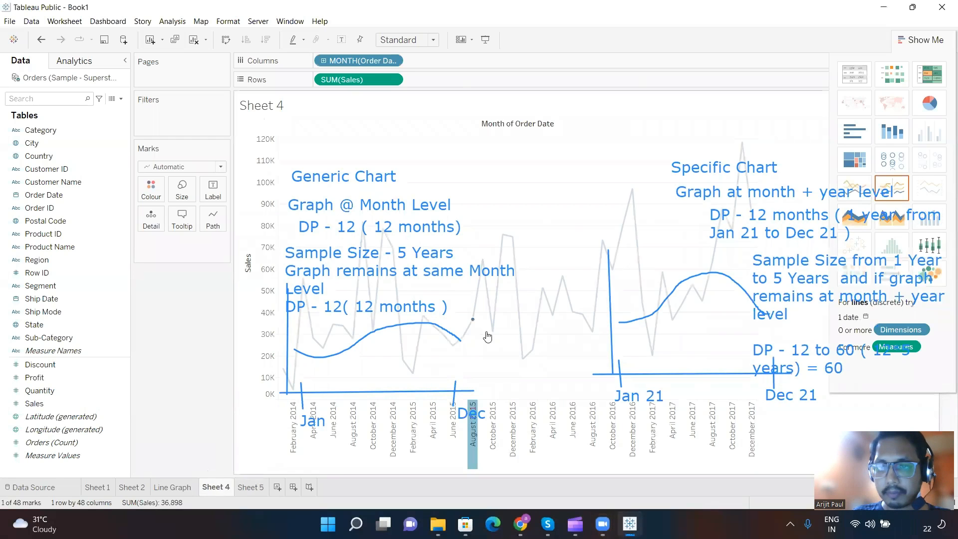
pyautogui.click(448, 66)
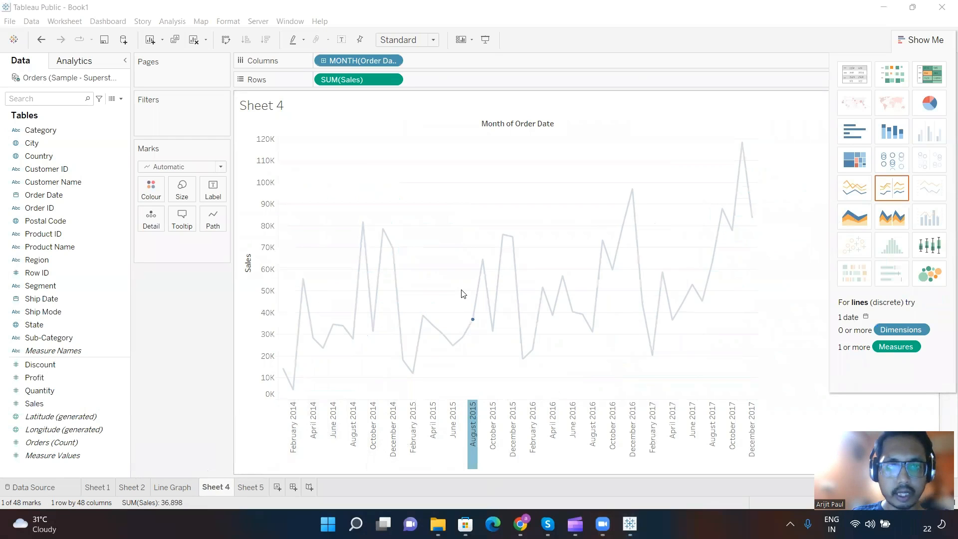
# Step: Open the date options of the Order Date month field on Columns in Sheet 4
pyautogui.rightClick(380, 64)
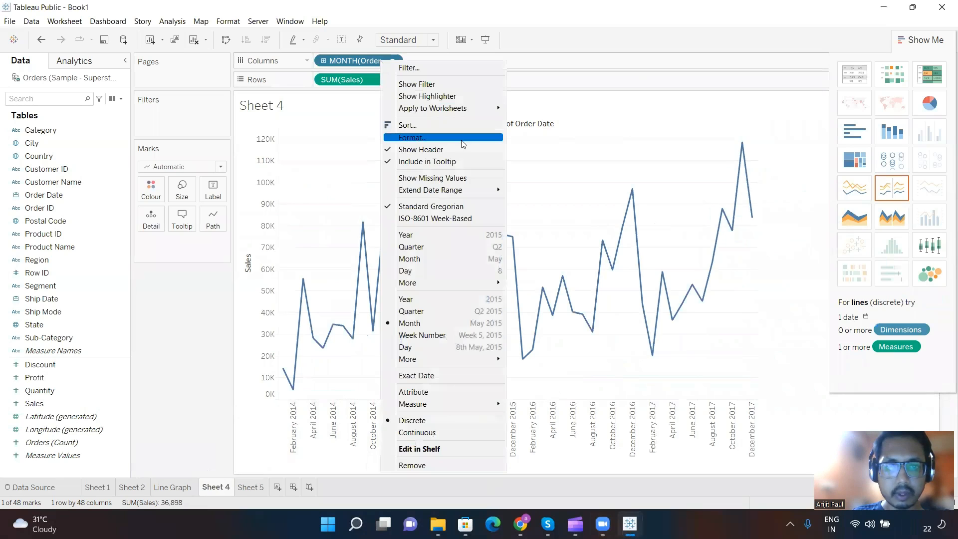
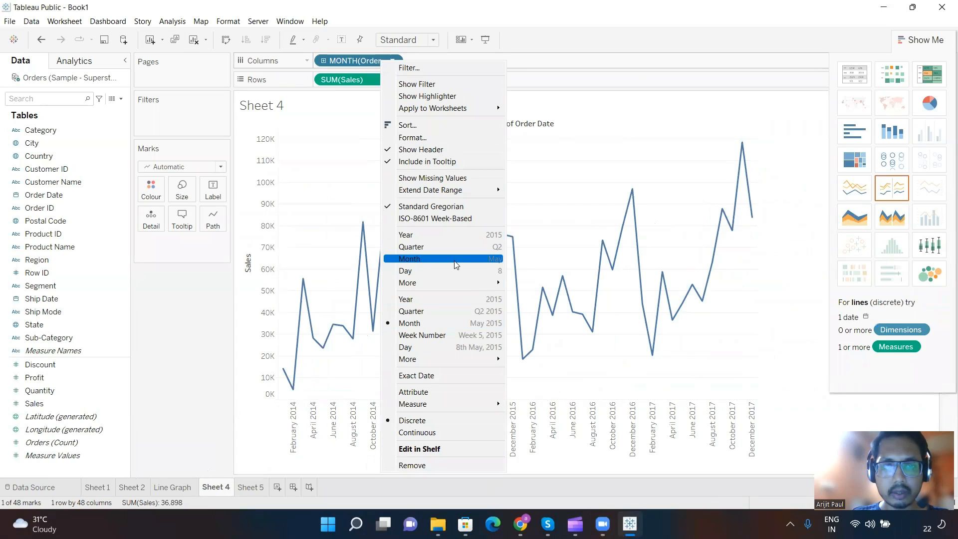
# Step: Change Order Date on Columns to the month-only date part
pyautogui.click(450, 262)
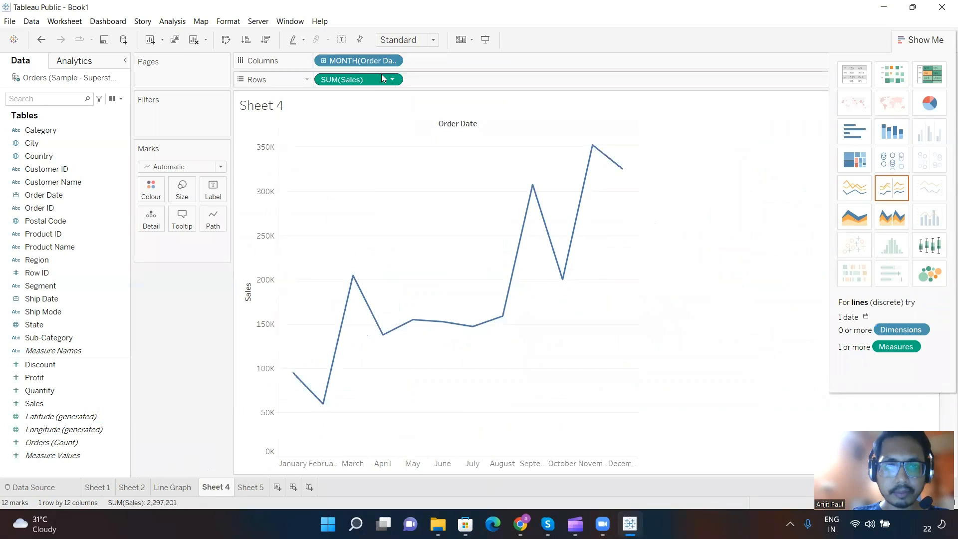
# Step: Switch Order Date on Columns to the month-and-year date value for comparison with the month-only line
pyautogui.click(393, 61)
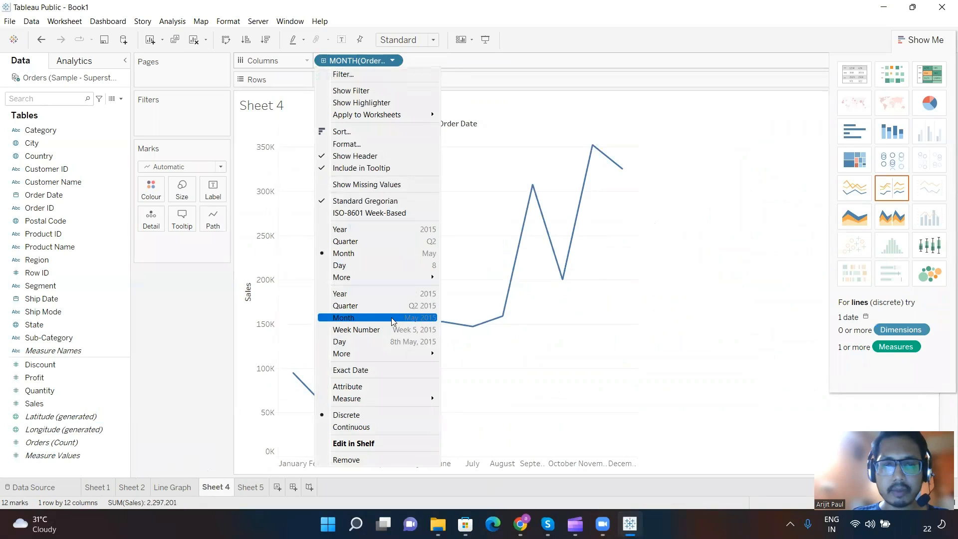
pyautogui.click(425, 320)
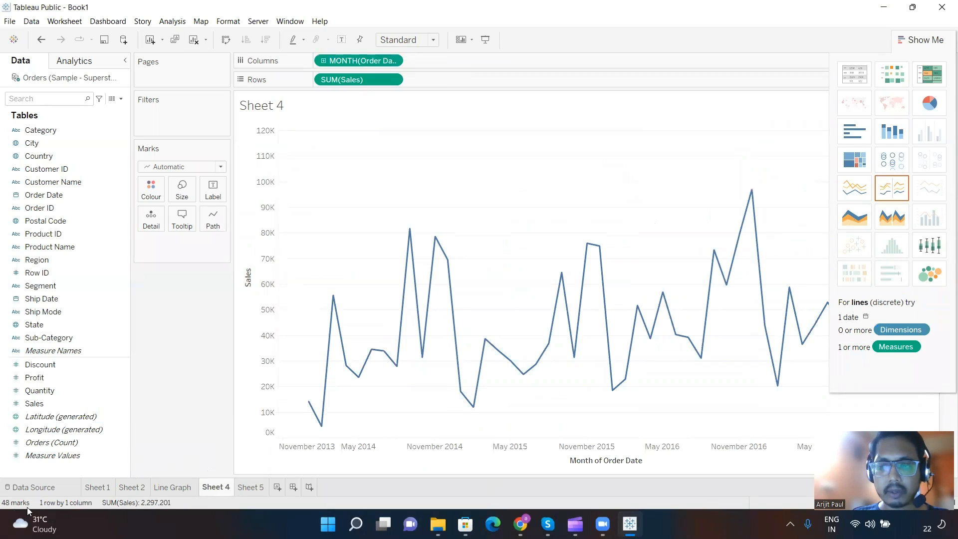
pyautogui.moveTo(413, 272)
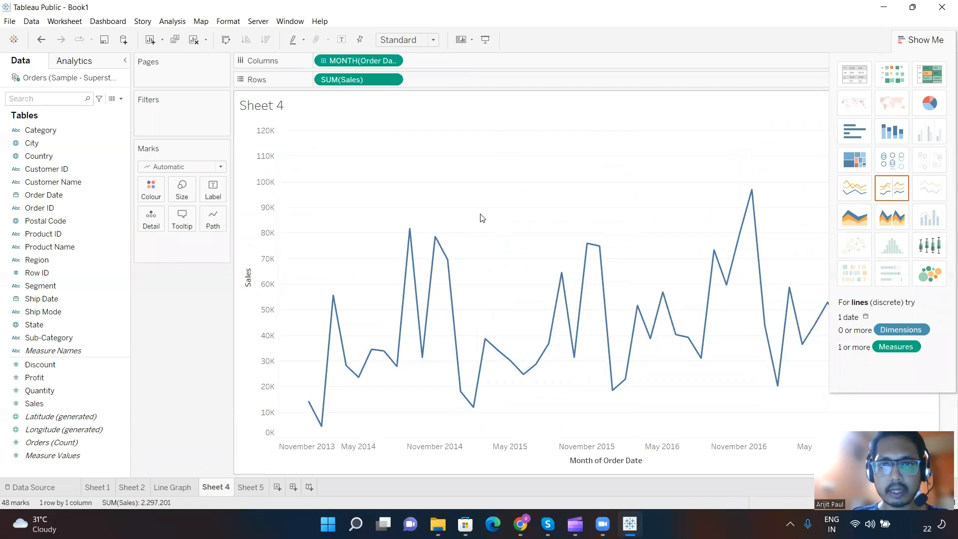
pyautogui.click(550, 99)
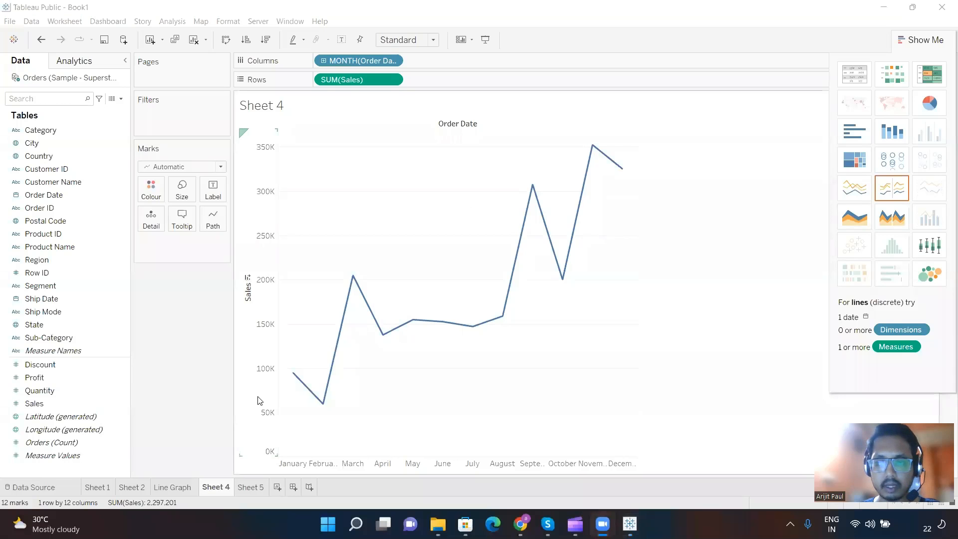
# Step: Rename Sheet 4 as "Date Part / Date Value"
pyautogui.doubleClick(218, 486)
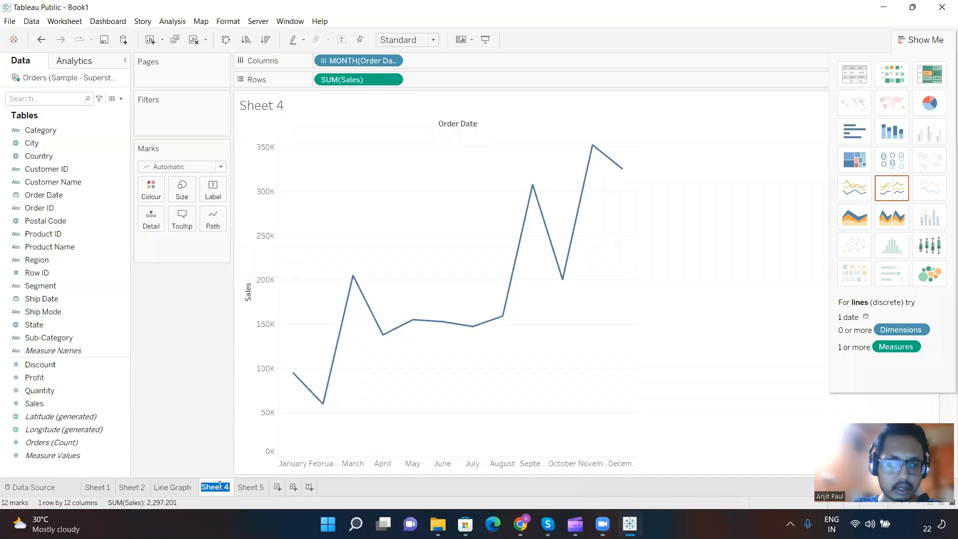
pyautogui.write('Date Par')
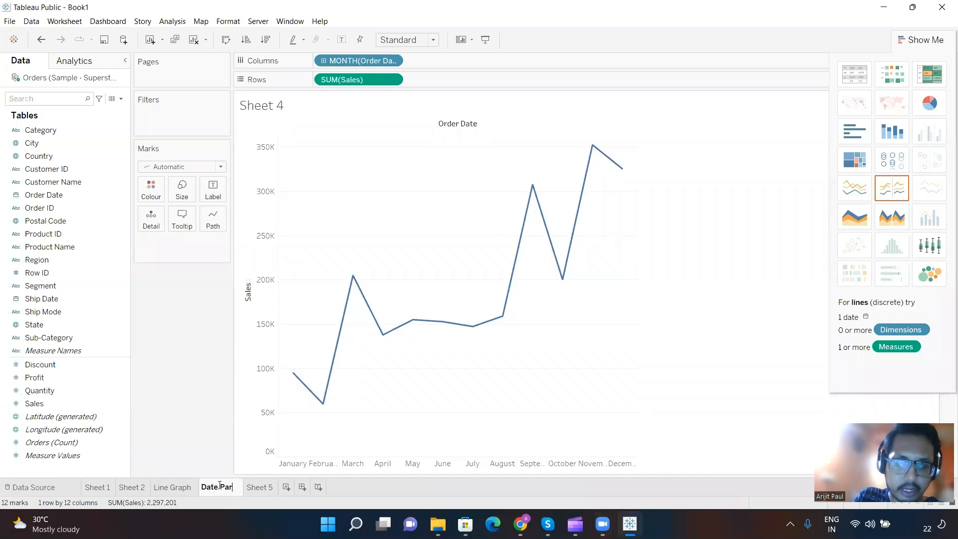
pyautogui.write('t / Date Value')
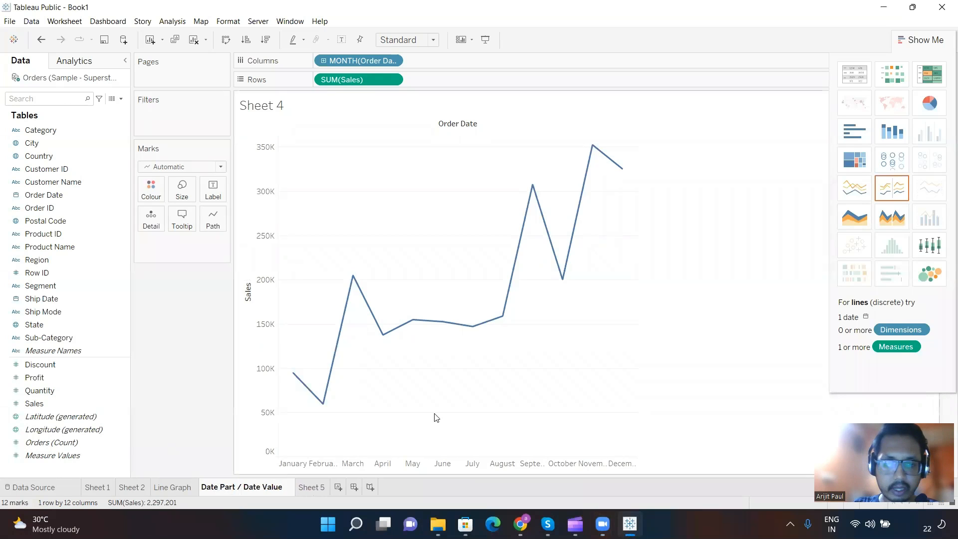
pyautogui.press('Return')
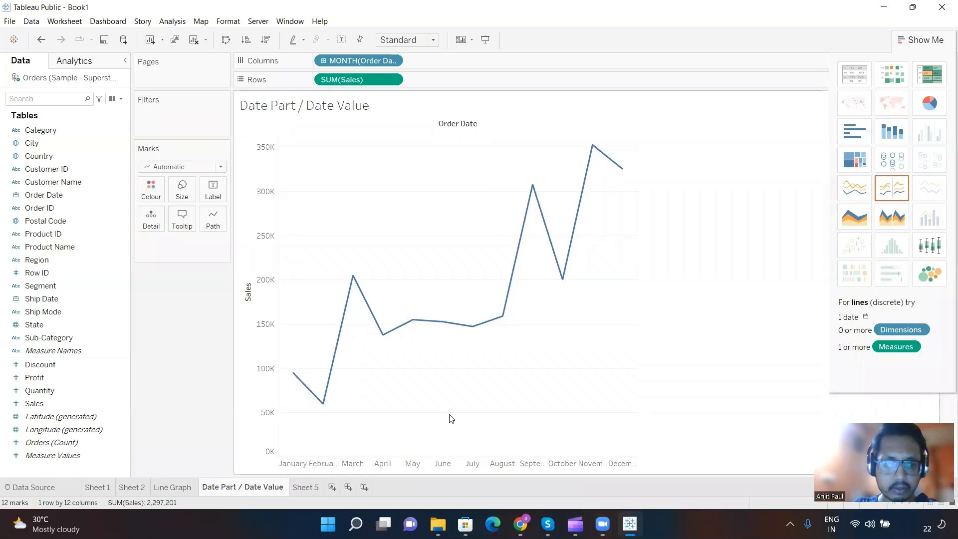
# Step: Duplicate the Date Part / Date Value worksheet and add the year of Order Date to the copy's Rows before Sales
pyautogui.rightClick(250, 488)
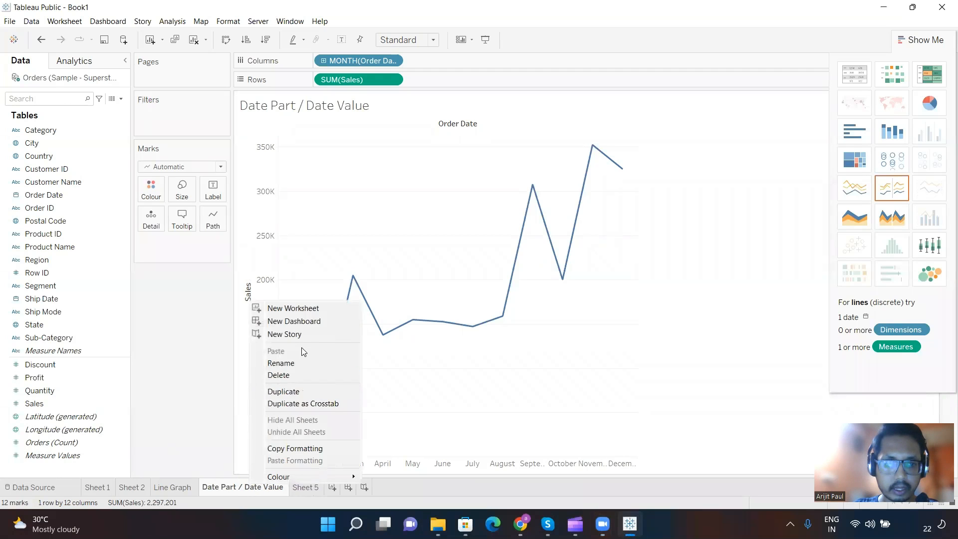
pyautogui.click(307, 392)
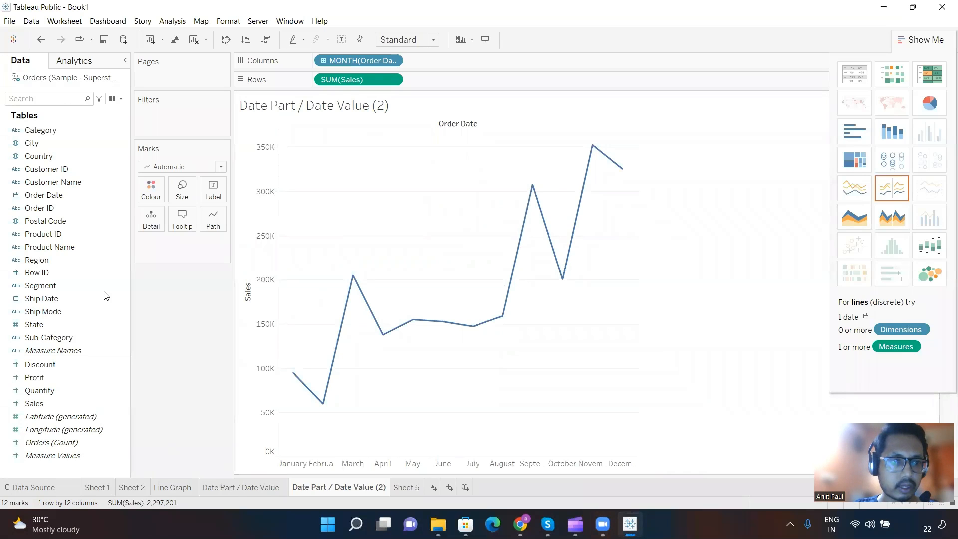
pyautogui.click(58, 194)
pyautogui.moveTo(58, 194); pyautogui.dragTo(439, 79)
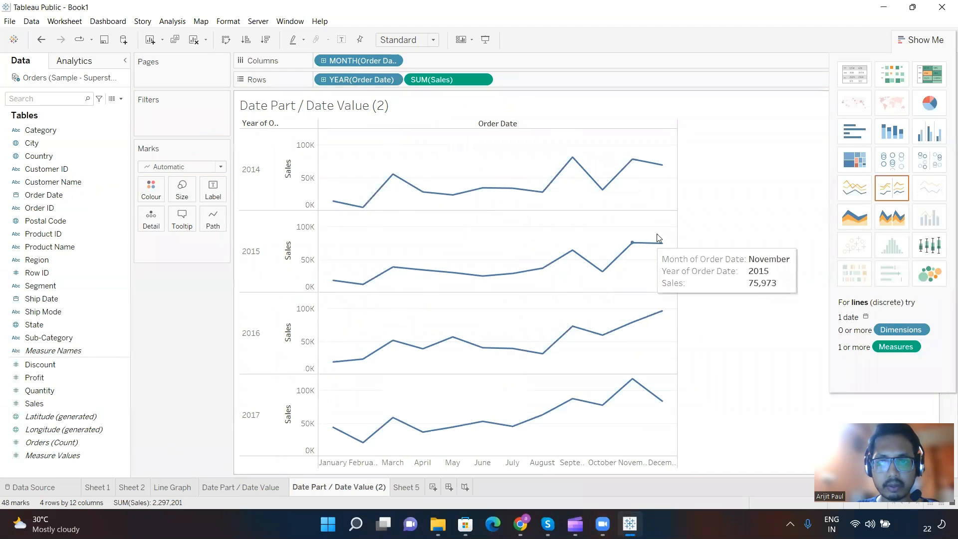
# Step: Examine the monthly Sales points in the 2015 row and highlight the 2014 line
pyautogui.moveTo(661, 246)
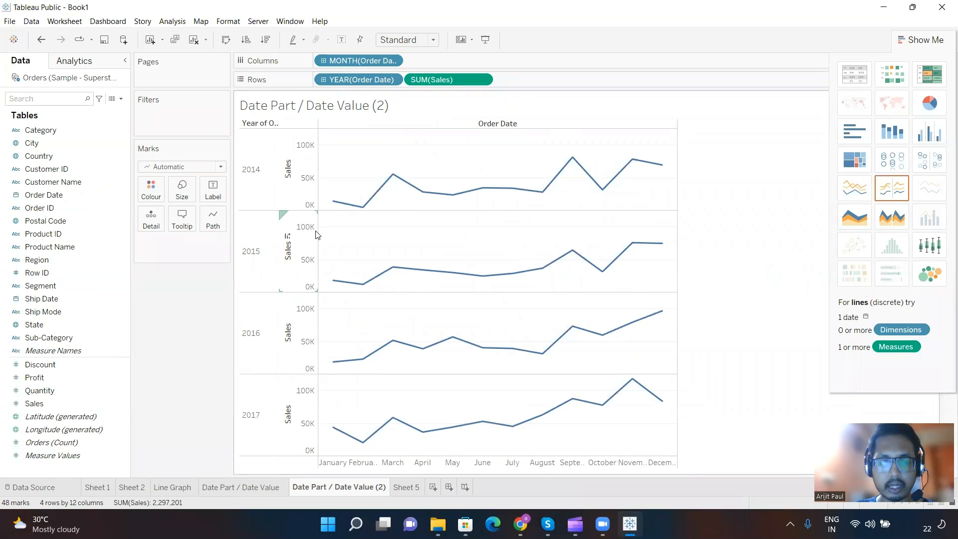
pyautogui.moveTo(399, 269)
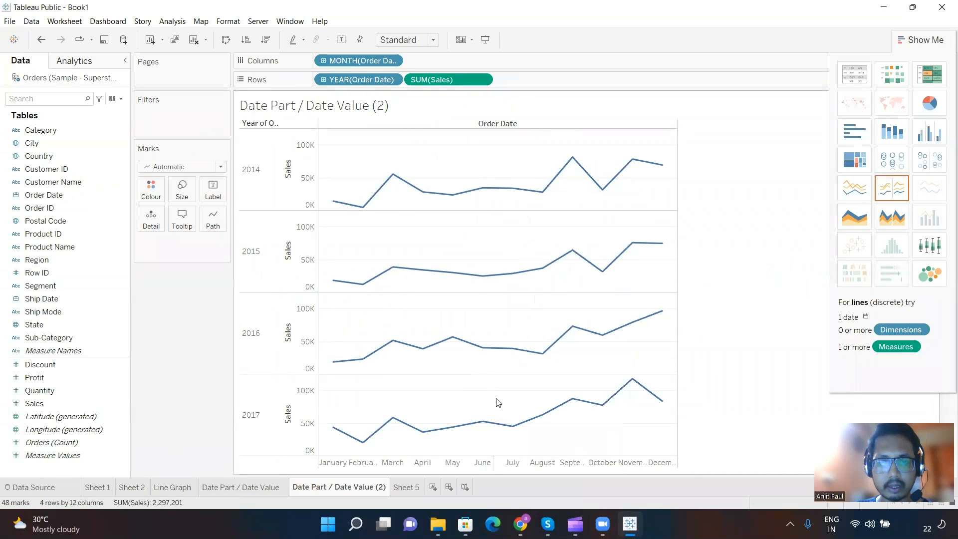
pyautogui.moveTo(456, 277)
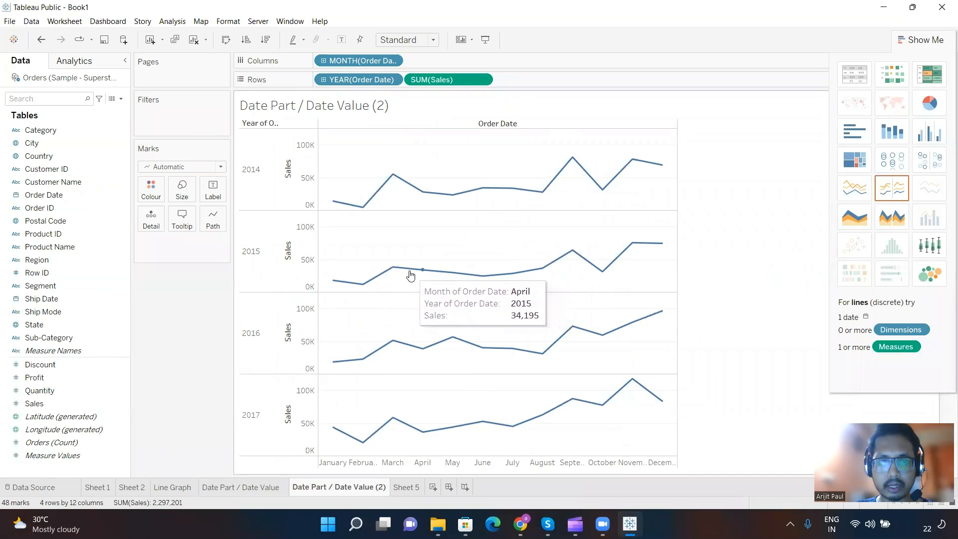
pyautogui.moveTo(402, 273)
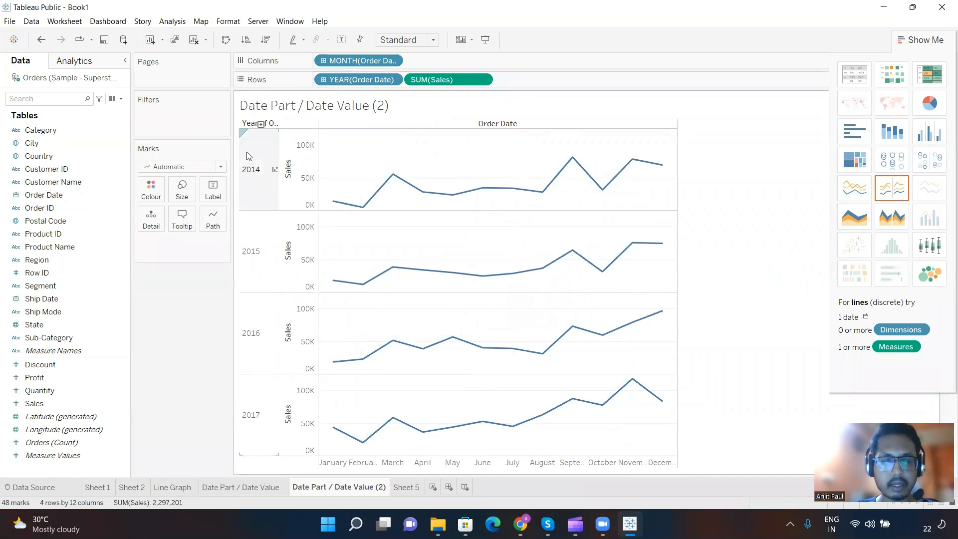
pyautogui.click(251, 168)
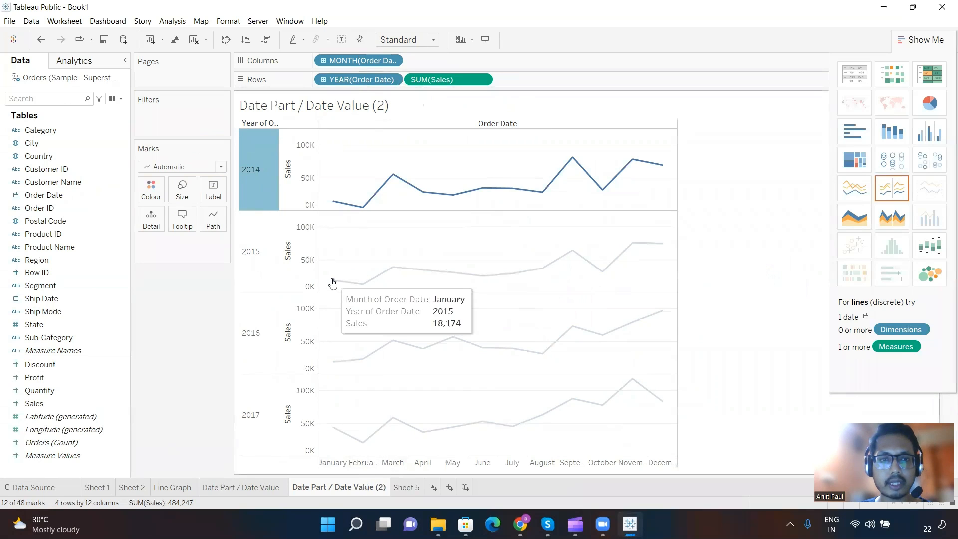
# Step: Open the axis settings for the 2014 row's Sales axis and outline the Range options with a drawn rectangle
pyautogui.click(305, 158)
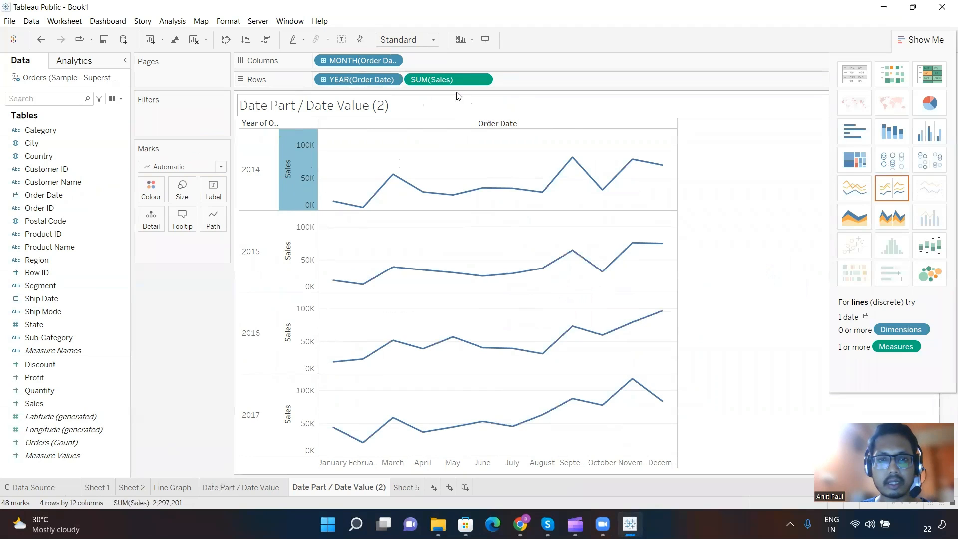
pyautogui.rightClick(299, 158)
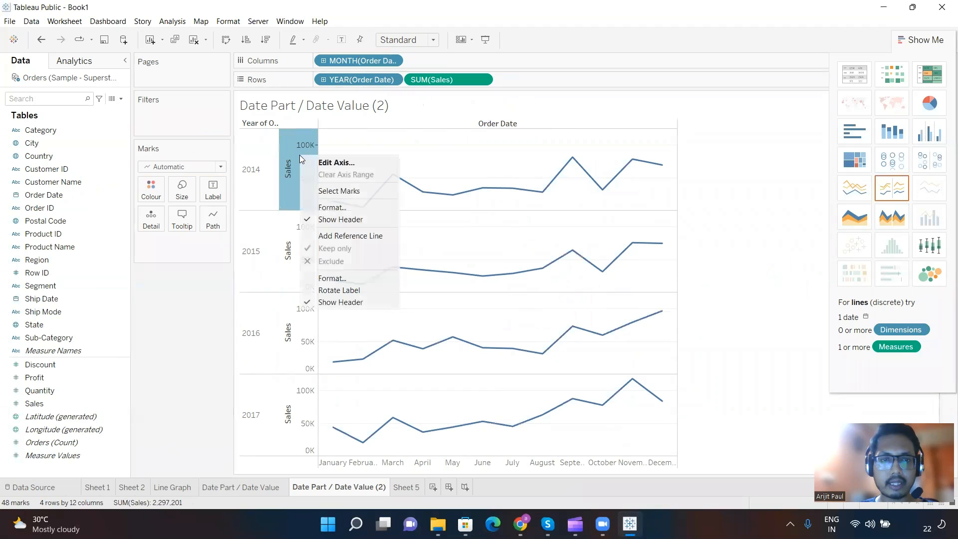
pyautogui.click(335, 163)
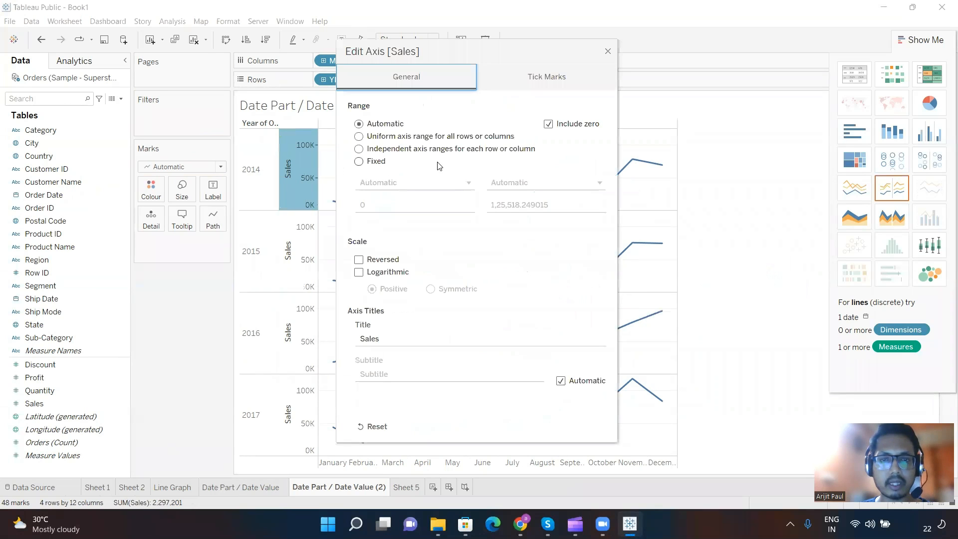
pyautogui.moveTo(541, 48); pyautogui.dragTo(333, 47)
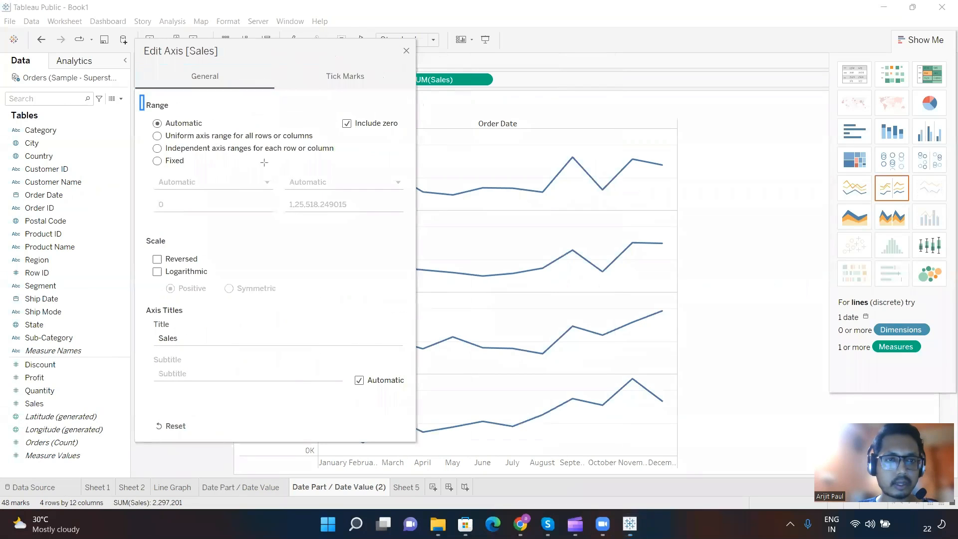
pyautogui.moveTo(140, 96); pyautogui.dragTo(323, 163)
pyautogui.moveTo(388, 186); pyautogui.dragTo(404, 191)
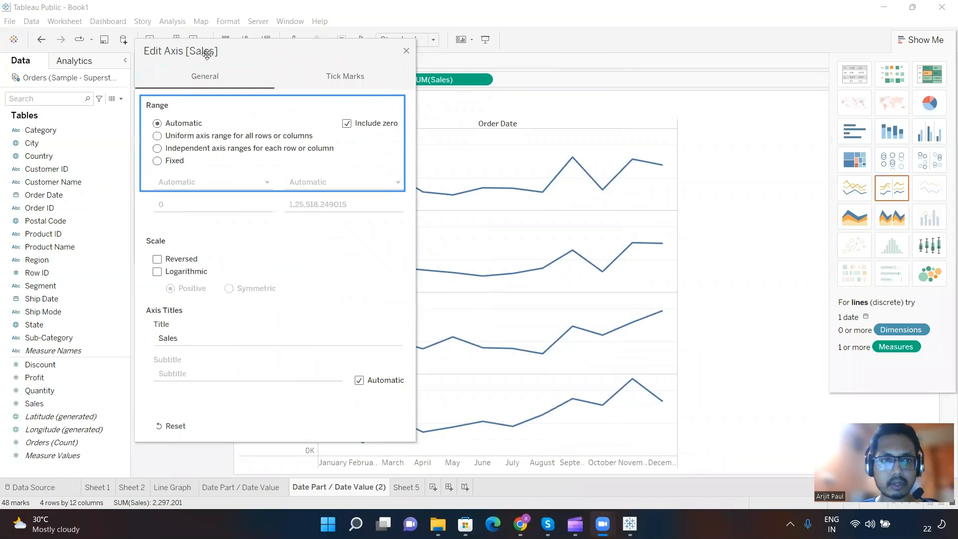
pyautogui.moveTo(217, 50); pyautogui.dragTo(113, 50)
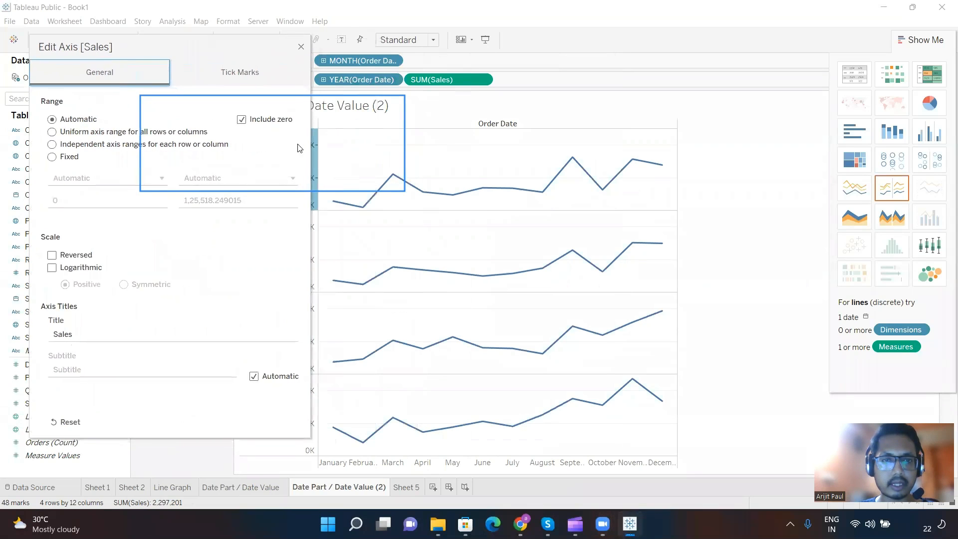
# Step: Give each row an independent Sales axis range that does not have to include zero, and close the axis settings
pyautogui.click(52, 145)
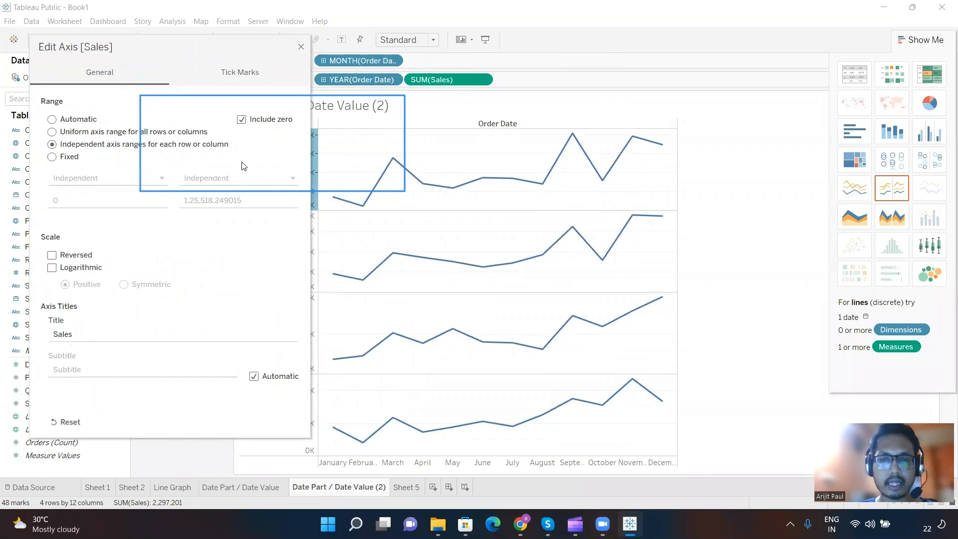
pyautogui.click(242, 124)
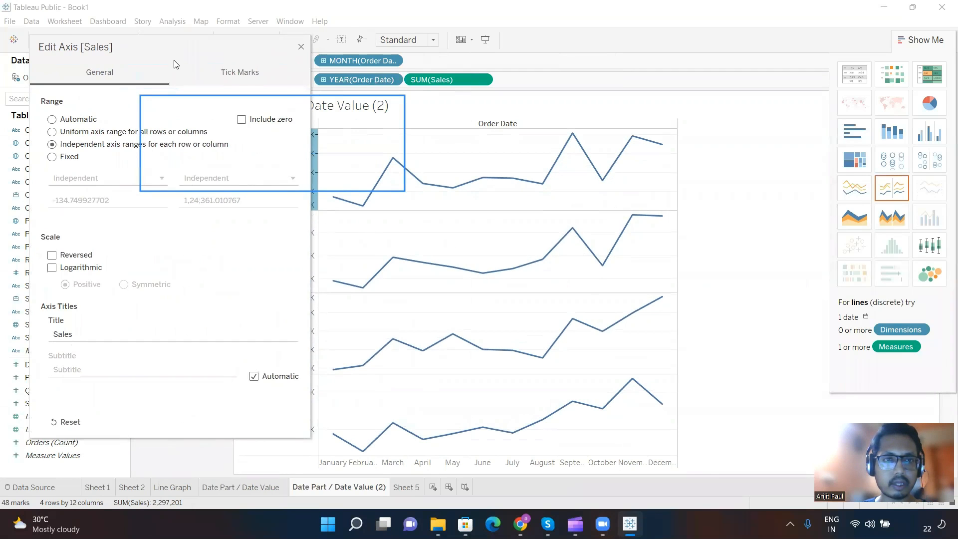
pyautogui.moveTo(175, 64); pyautogui.dragTo(157, 120)
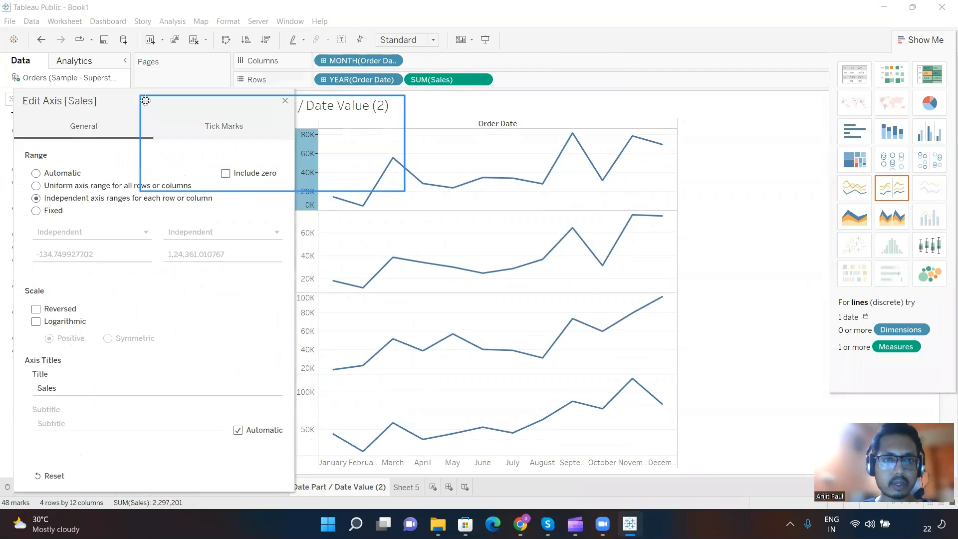
pyautogui.click(281, 103)
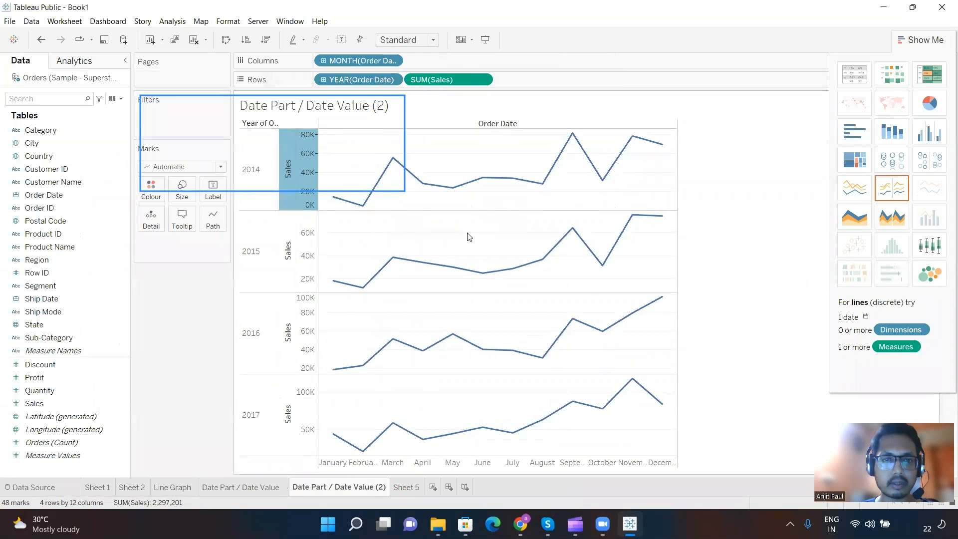
# Step: Rename the duplicated worksheet as "Edit Axis"
pyautogui.doubleClick(353, 488)
pyautogui.write('Ed')
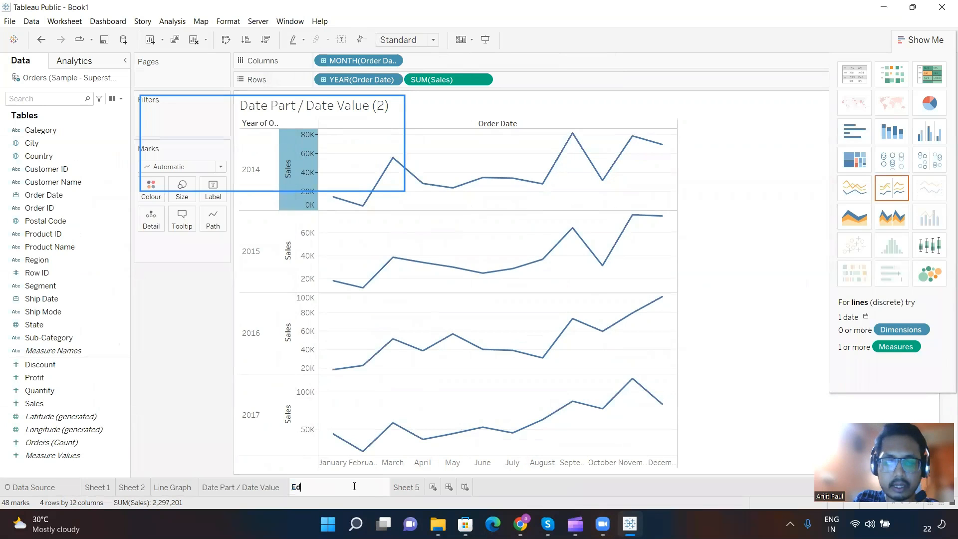
pyautogui.write('it Axi')
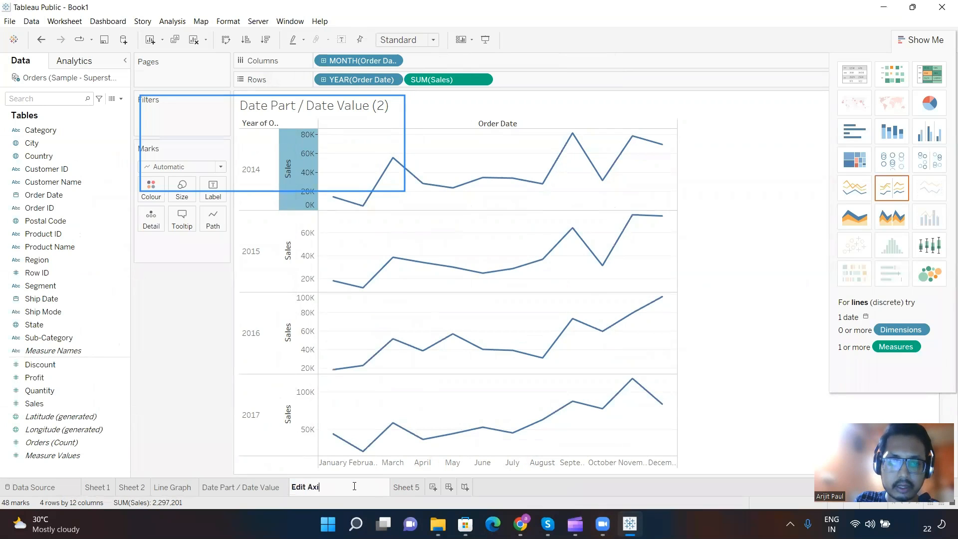
pyautogui.write('s')
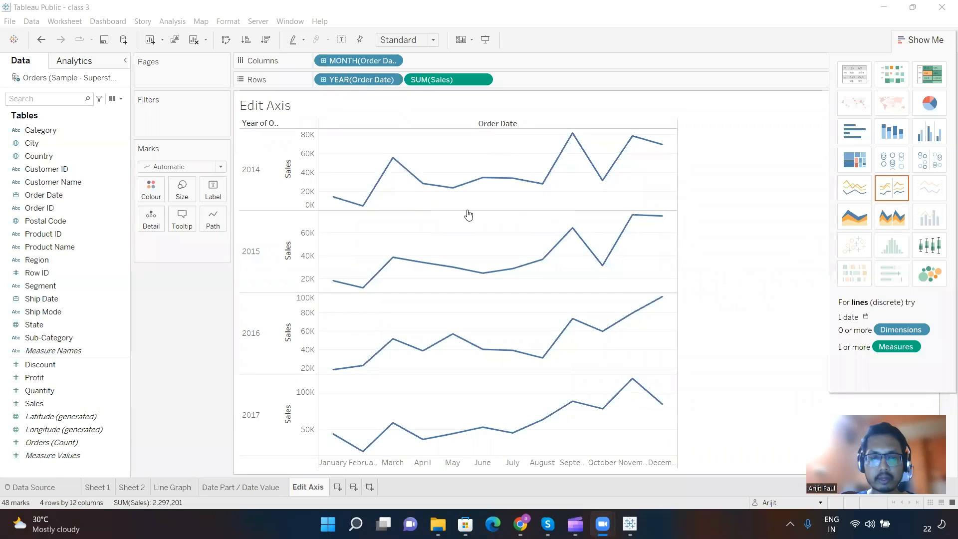
# Step: Create a new worksheet with a bar chart of Sales on Rows by Category and Region on Columns
pyautogui.click(341, 487)
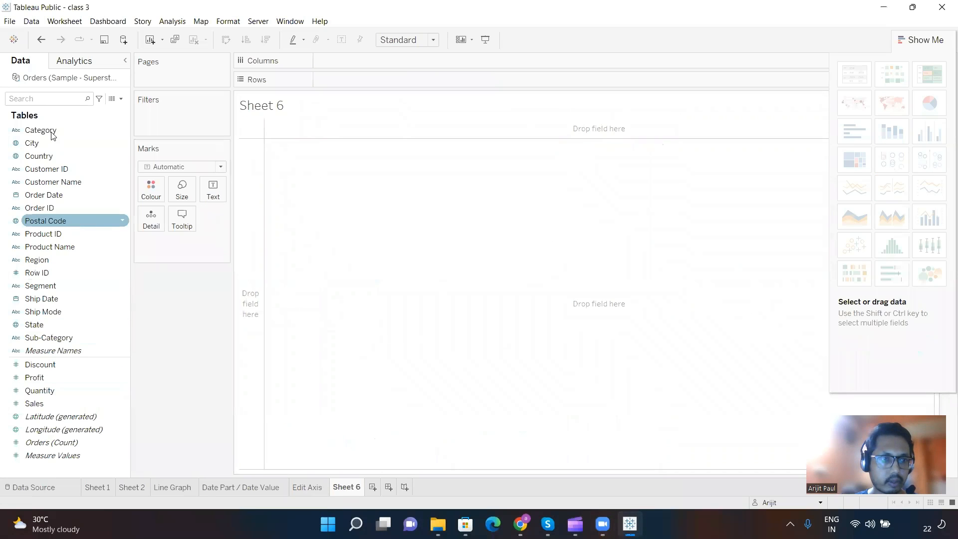
pyautogui.moveTo(52, 135); pyautogui.dragTo(358, 61)
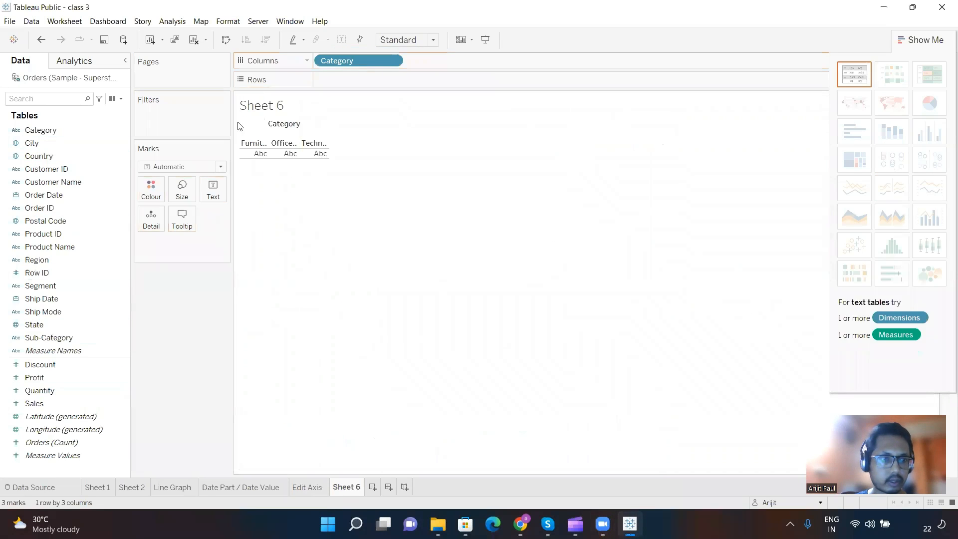
pyautogui.moveTo(60, 268); pyautogui.dragTo(446, 63)
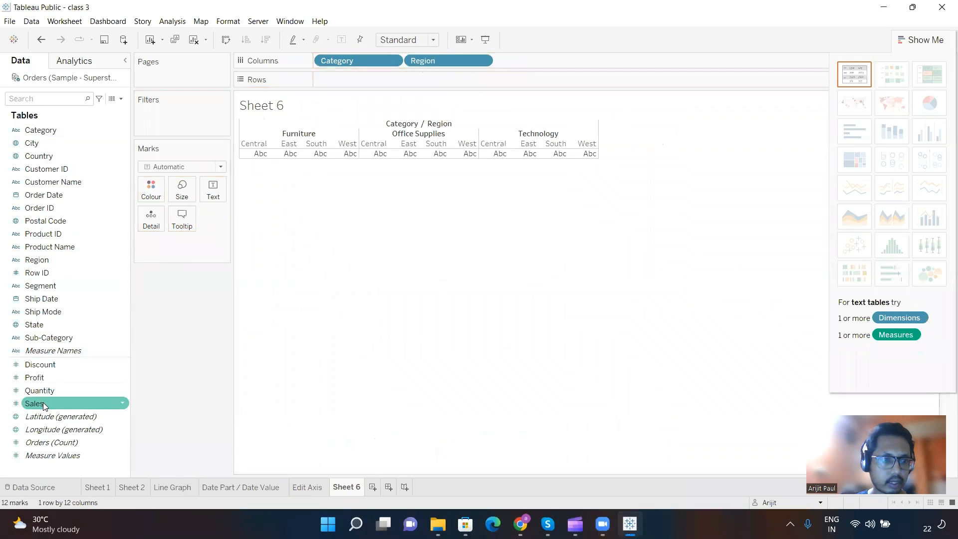
pyautogui.moveTo(43, 403); pyautogui.dragTo(343, 78)
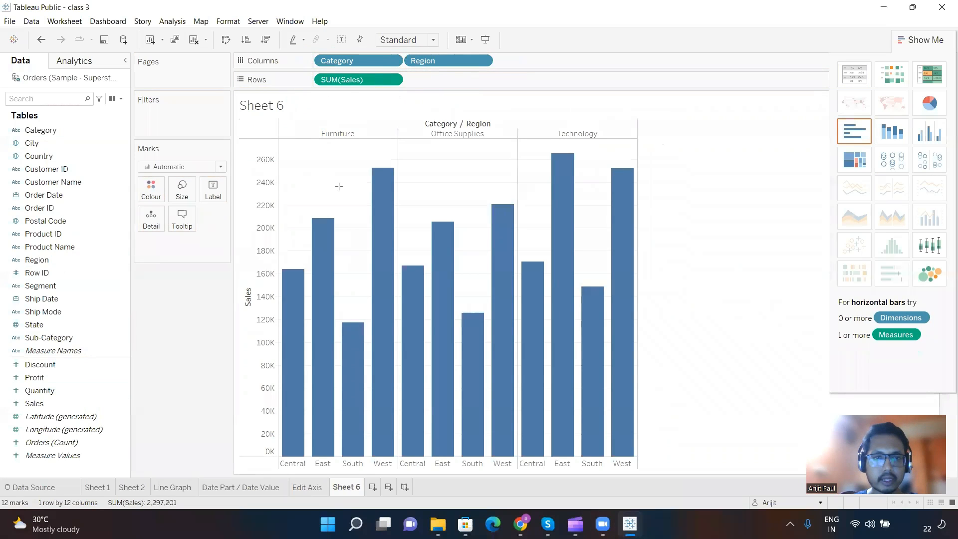
# Step: Draw a rectangle annotation around the whole Category and Region bar chart
pyautogui.moveTo(275, 118); pyautogui.dragTo(639, 469)
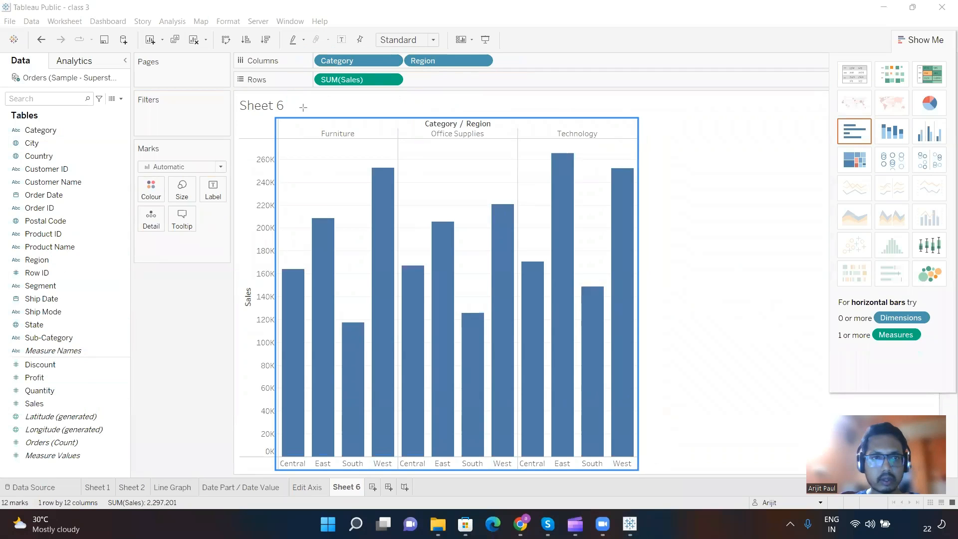
# Step: Add a text annotation in the blank area beside the chart reading "Table" with "DP - 12" on the line below
pyautogui.click(698, 146)
pyautogui.write('Table')
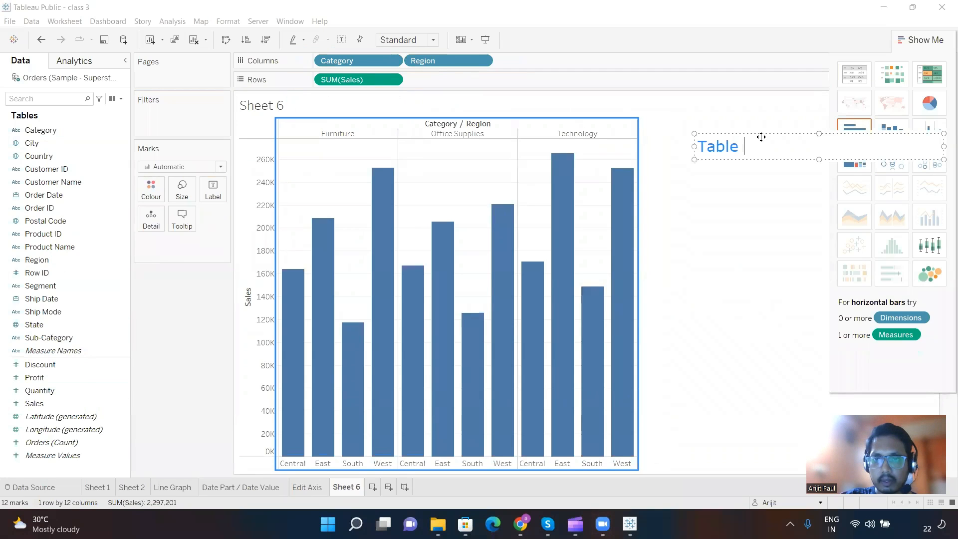
pyautogui.press('Return')
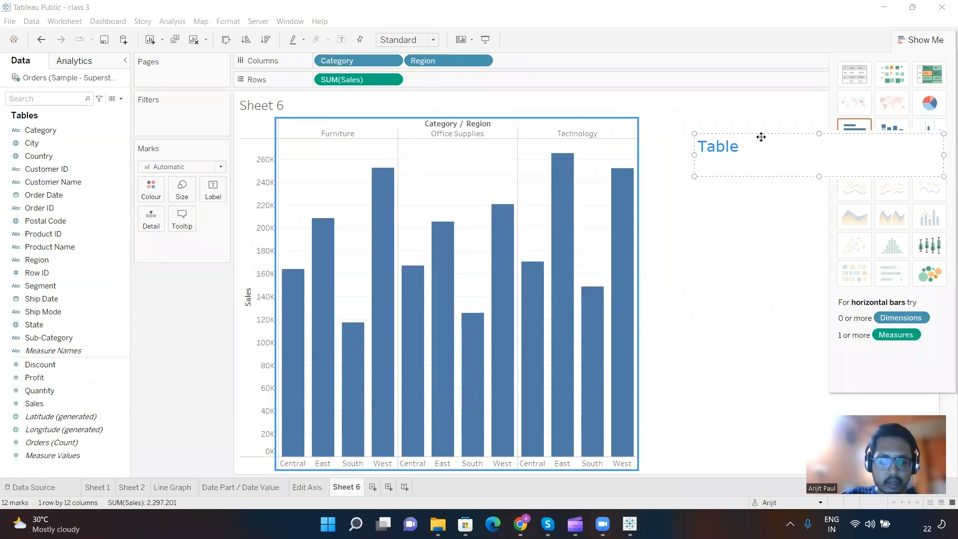
pyautogui.write('DP - ')
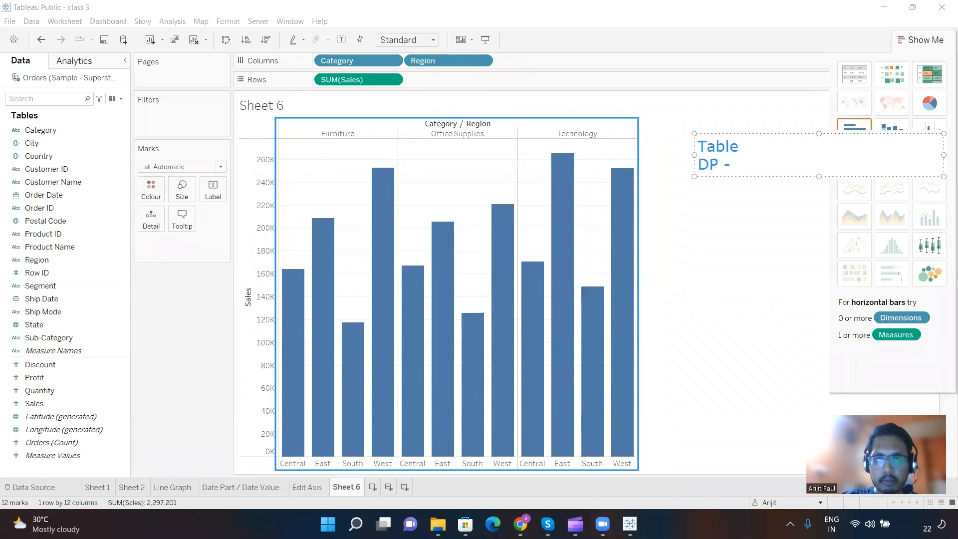
pyautogui.write('12')
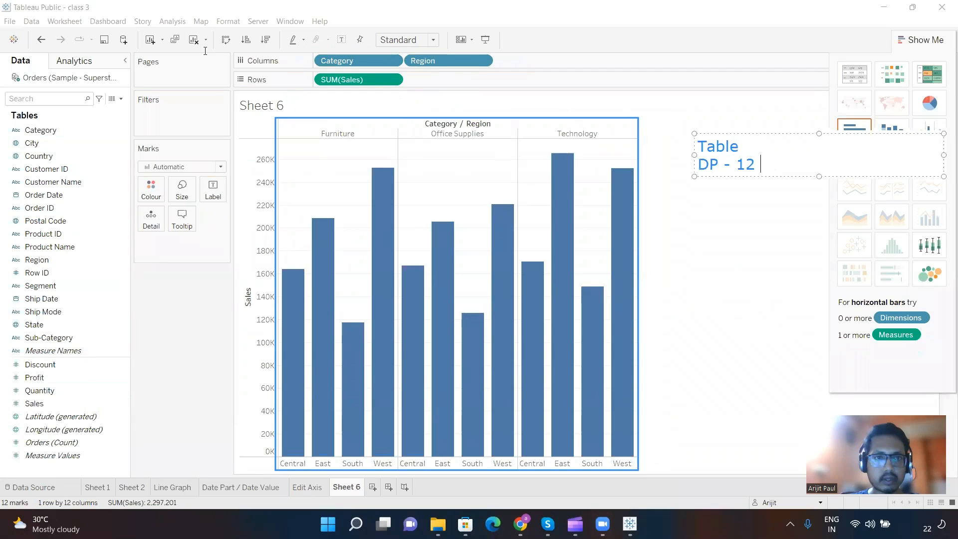
pyautogui.click(305, 172)
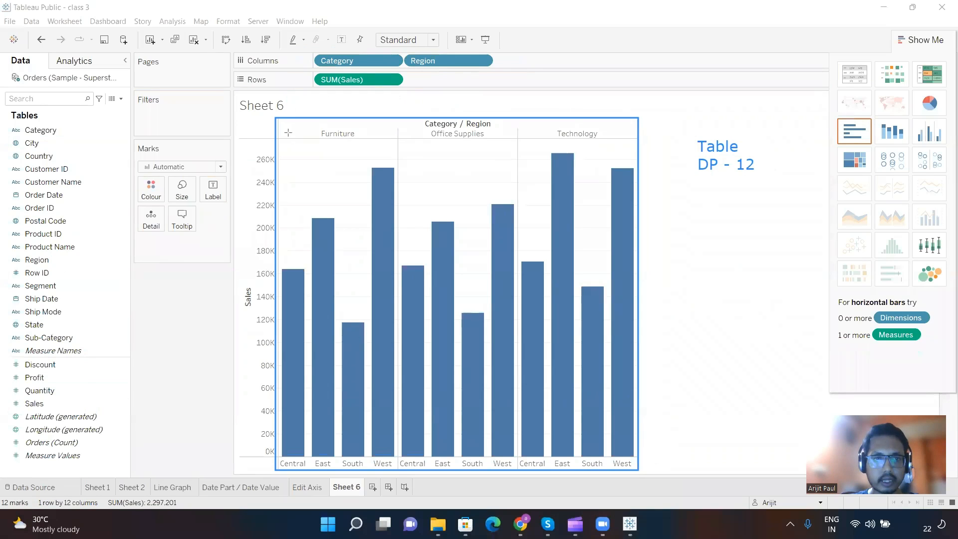
# Step: Draw three adjoining rectangle annotations, one around each category section: Furniture, Office Supplies and Technology
pyautogui.moveTo(273, 100); pyautogui.dragTo(397, 490)
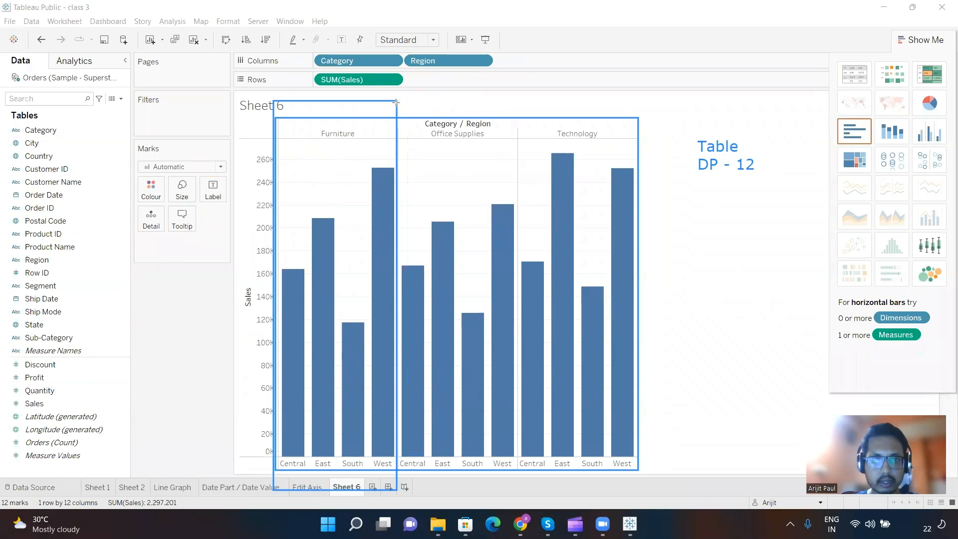
pyautogui.moveTo(396, 102)
pyautogui.mouseDown()
pyautogui.moveTo(490, 193)
pyautogui.moveTo(529, 364)
pyautogui.moveTo(524, 491)
pyautogui.mouseUp()
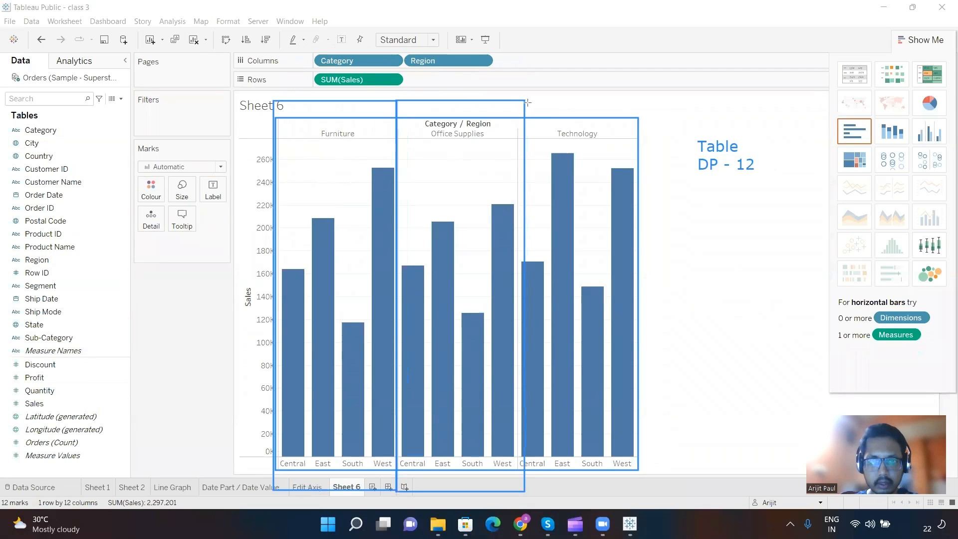
pyautogui.moveTo(527, 102)
pyautogui.mouseDown()
pyautogui.moveTo(625, 172)
pyautogui.moveTo(659, 519)
pyautogui.moveTo(658, 493)
pyautogui.mouseUp()
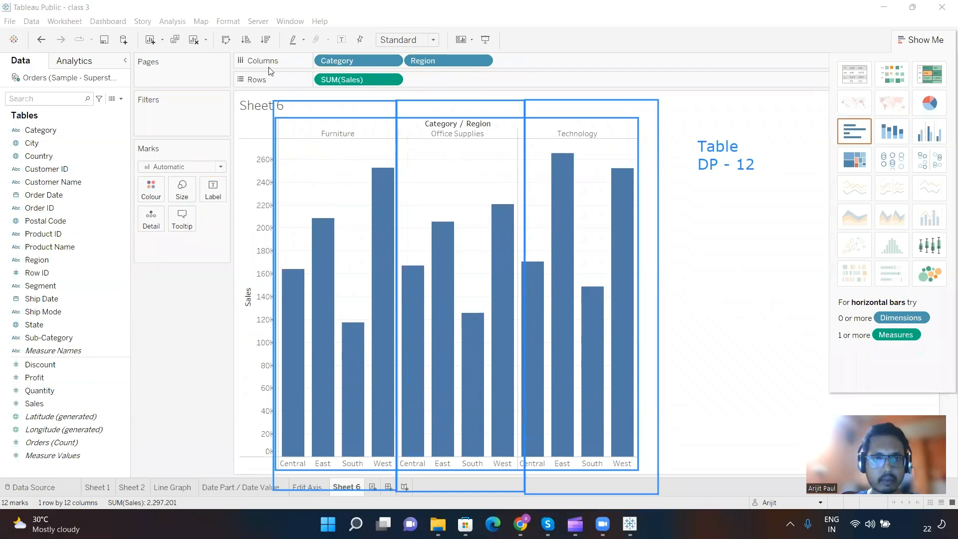
# Step: Draw an arrow outward from the Technology rectangle and label it "Pane ," with "DP - 4" on the line below
pyautogui.moveTo(660, 449); pyautogui.dragTo(728, 446)
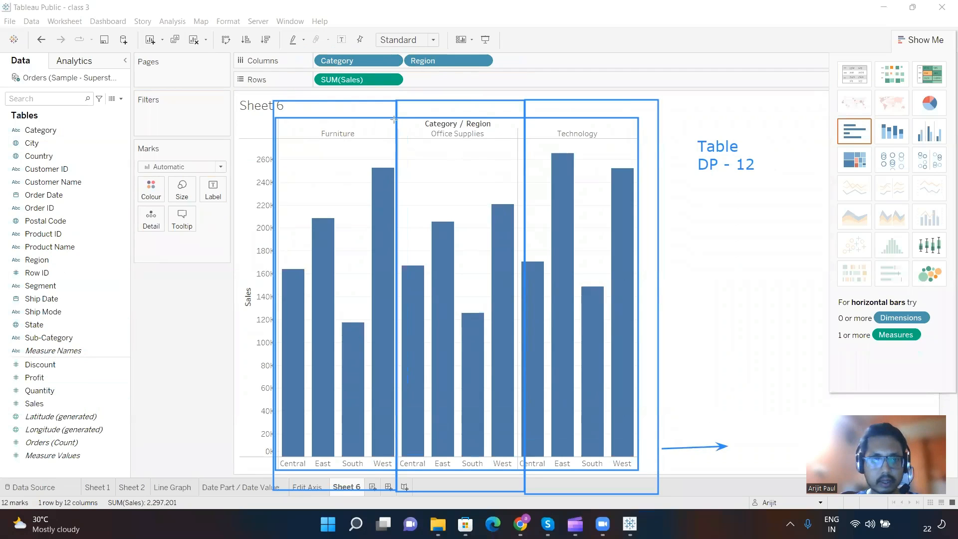
pyautogui.click(735, 434)
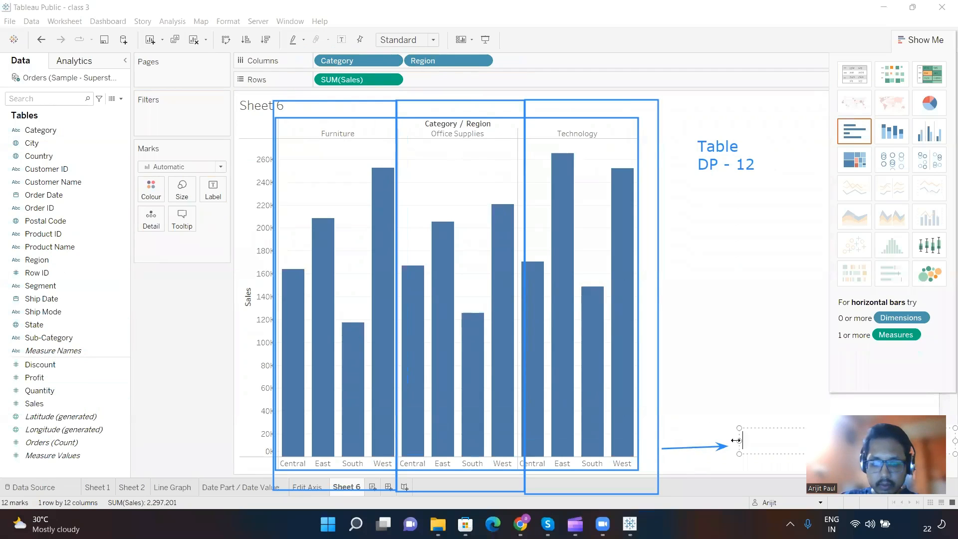
pyautogui.write('Pane , DP')
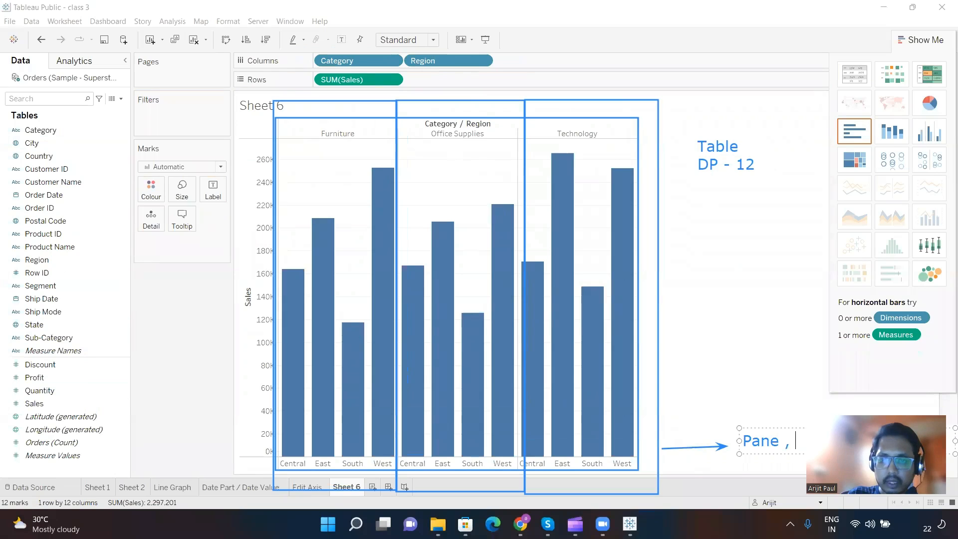
pyautogui.press('Return')
pyautogui.write('DP -')
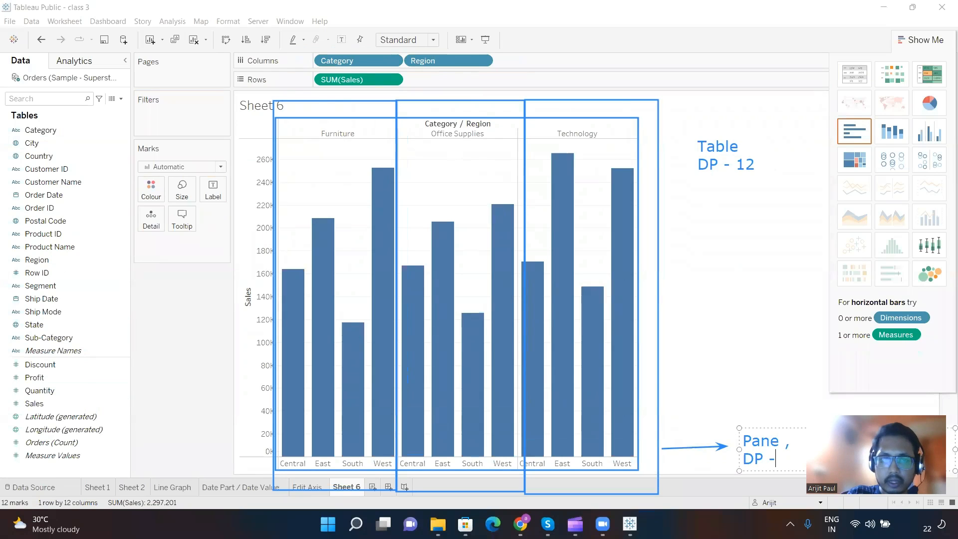
pyautogui.write(' 4')
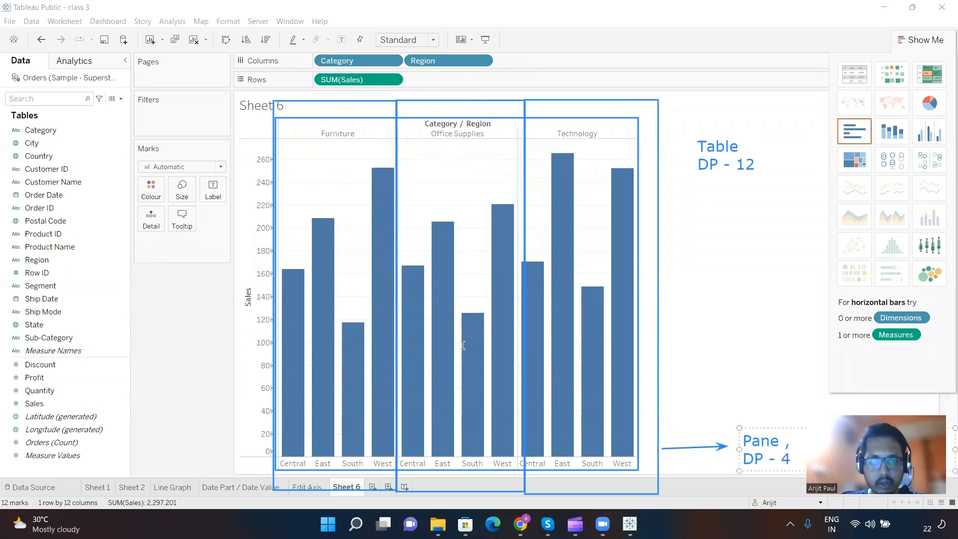
pyautogui.click(710, 320)
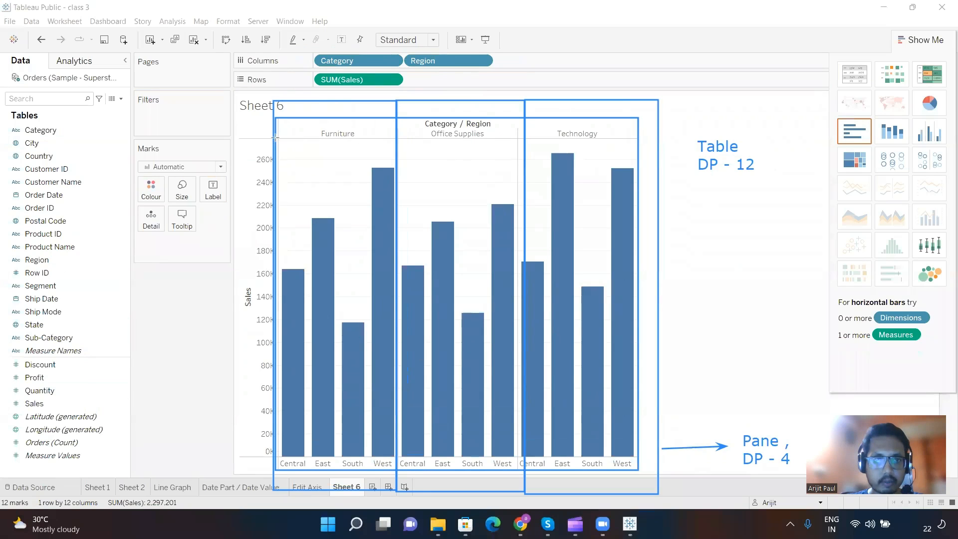
# Step: Draw narrow rectangle annotations around the individual Central and East bars in the Furniture section
pyautogui.moveTo(267, 81); pyautogui.dragTo(310, 279)
pyautogui.moveTo(326, 346); pyautogui.dragTo(311, 488)
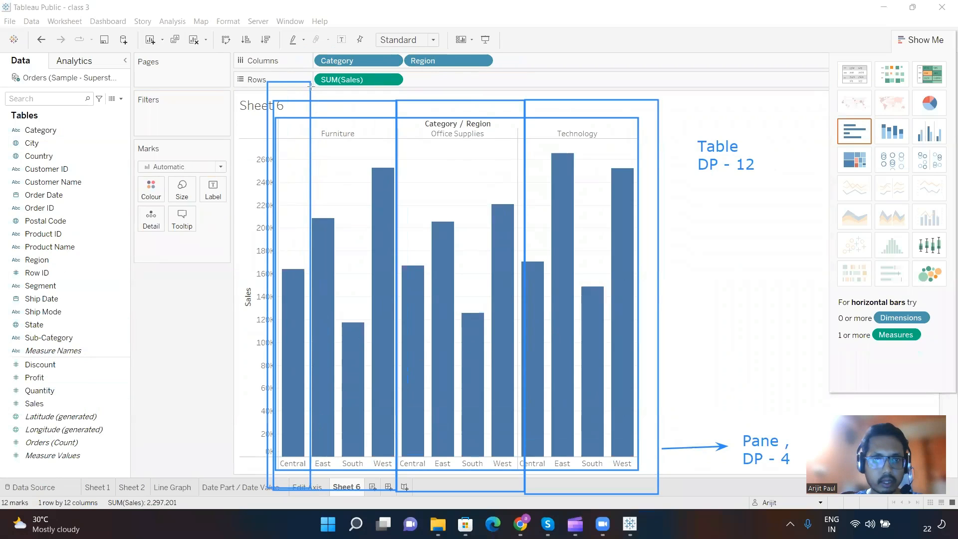
pyautogui.moveTo(309, 85)
pyautogui.mouseDown()
pyautogui.moveTo(343, 497)
pyautogui.moveTo(338, 489)
pyautogui.mouseUp()
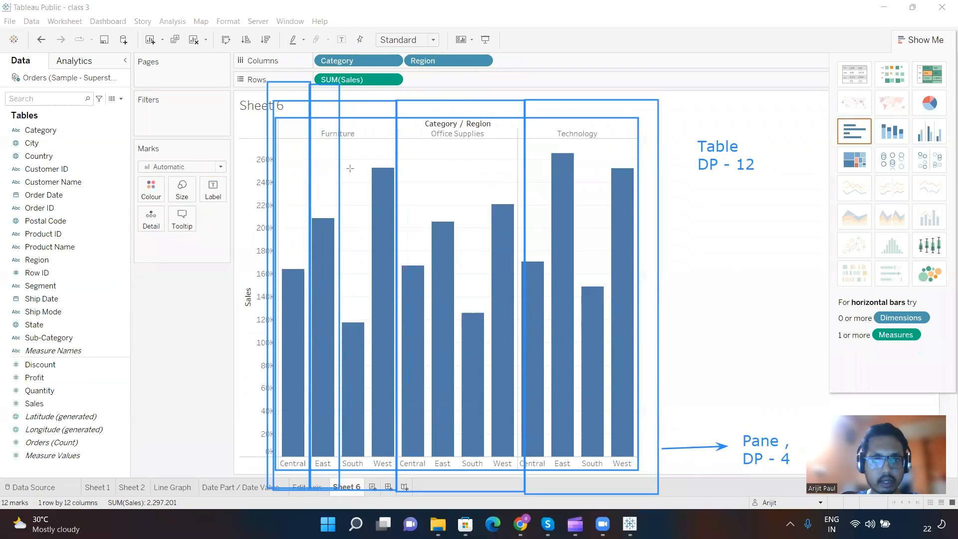
# Step: Draw an arrow from the Furniture East bar's rectangle to the blank area beside the chart and label it "DP - 1" and "Cell"
pyautogui.moveTo(341, 209)
pyautogui.mouseDown()
pyautogui.moveTo(748, 237)
pyautogui.moveTo(731, 228)
pyautogui.mouseUp()
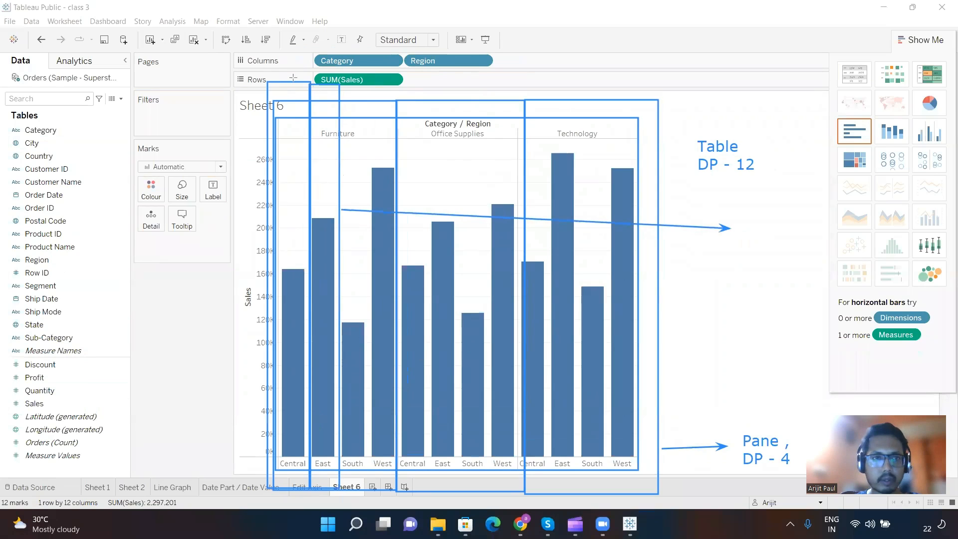
pyautogui.click(762, 225)
pyautogui.write('DP - 1')
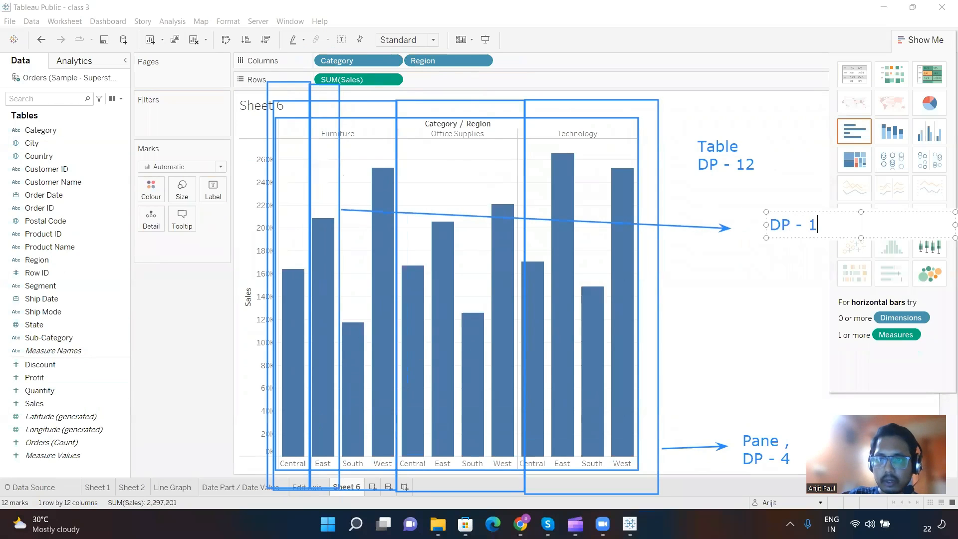
pyautogui.press('Return')
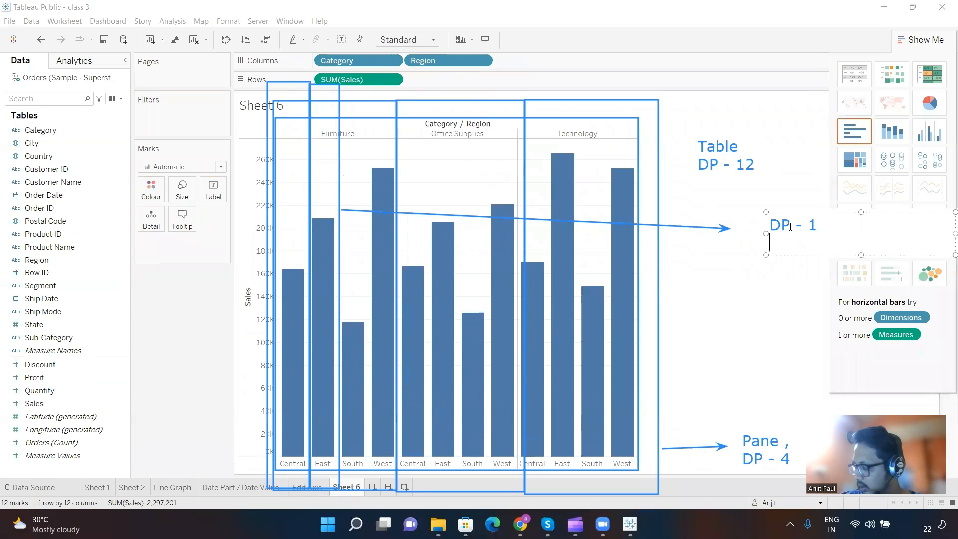
pyautogui.write('Cell')
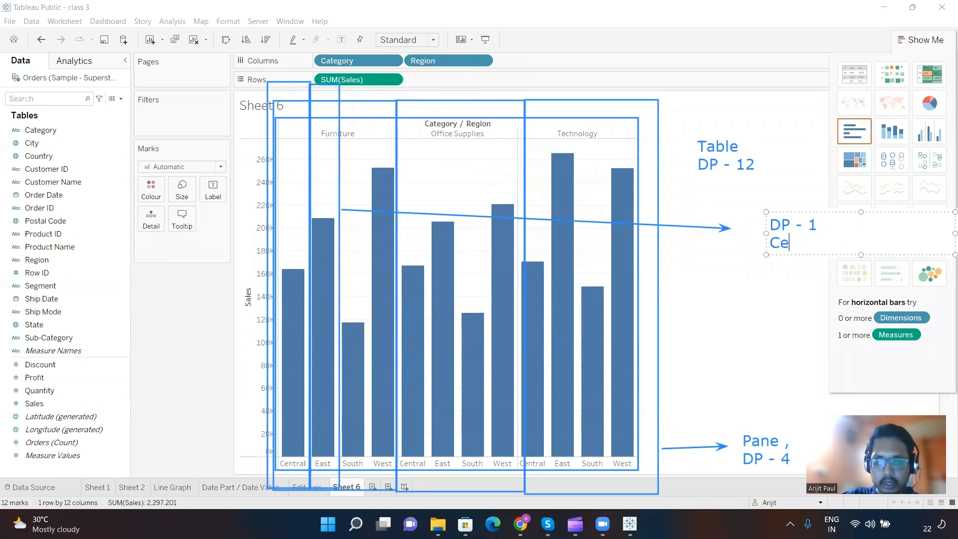
pyautogui.click(728, 299)
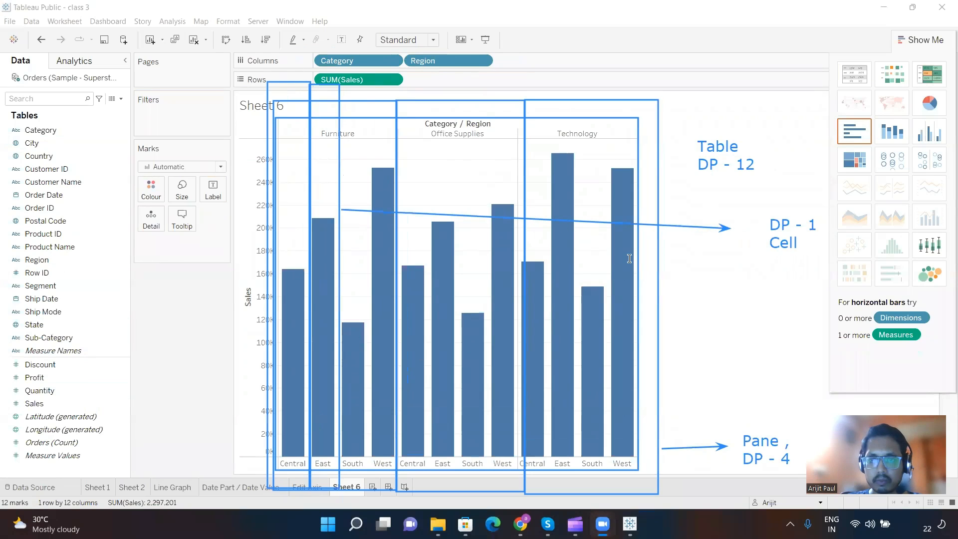
# Step: Add a text annotation below the Cell label reading "These are called Scope in Tableau"
pyautogui.click(796, 274)
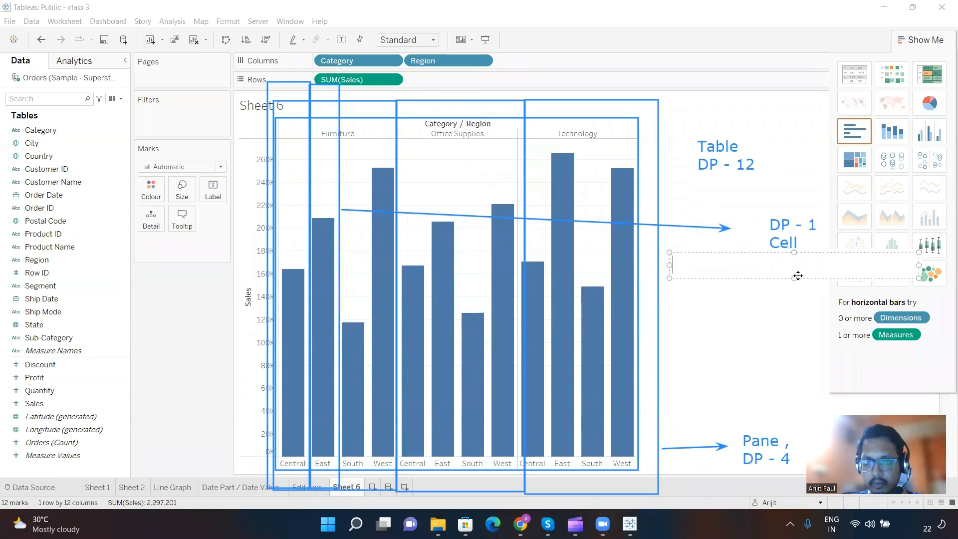
pyautogui.write('Tese')
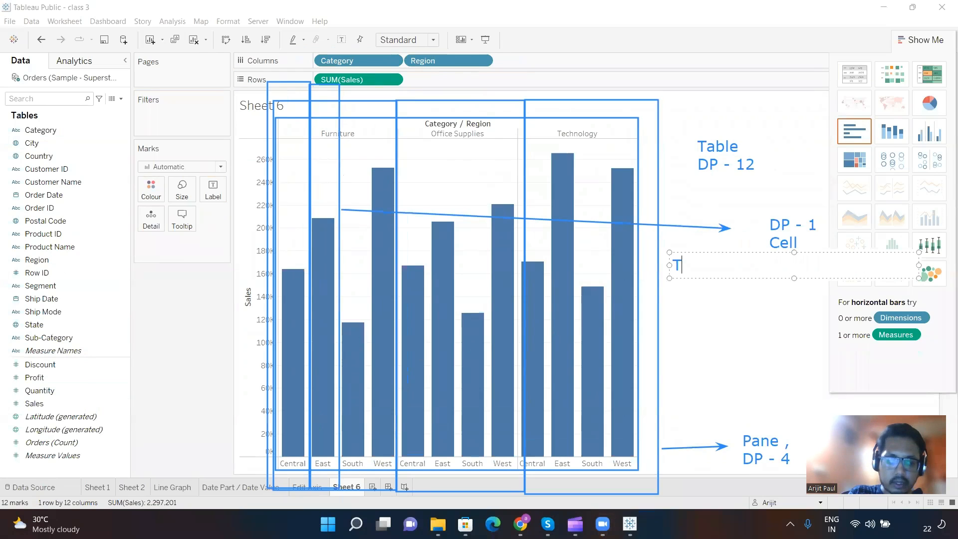
pyautogui.press('BackSpace')
pyautogui.press('BackSpace')
pyautogui.press('BackSpace')
pyautogui.write('h')
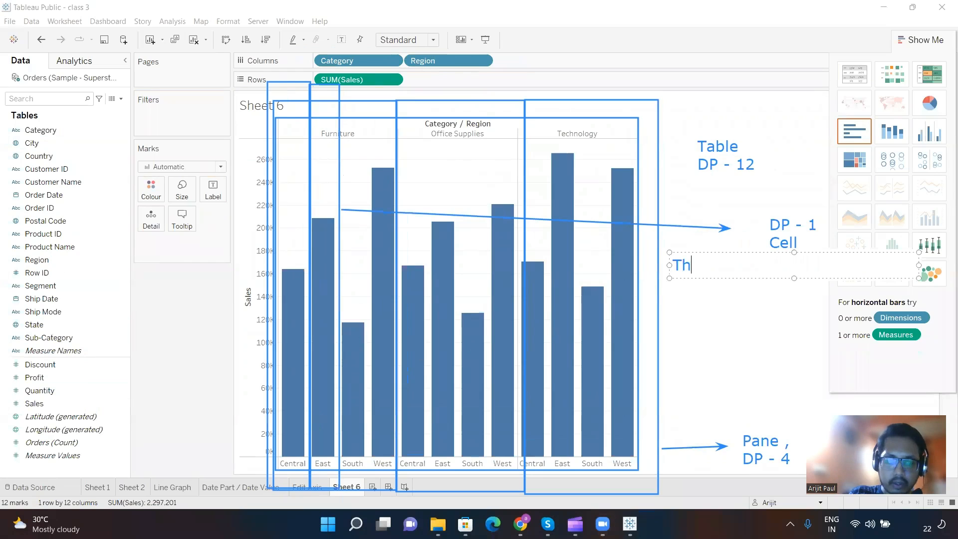
pyautogui.write('ese are calle')
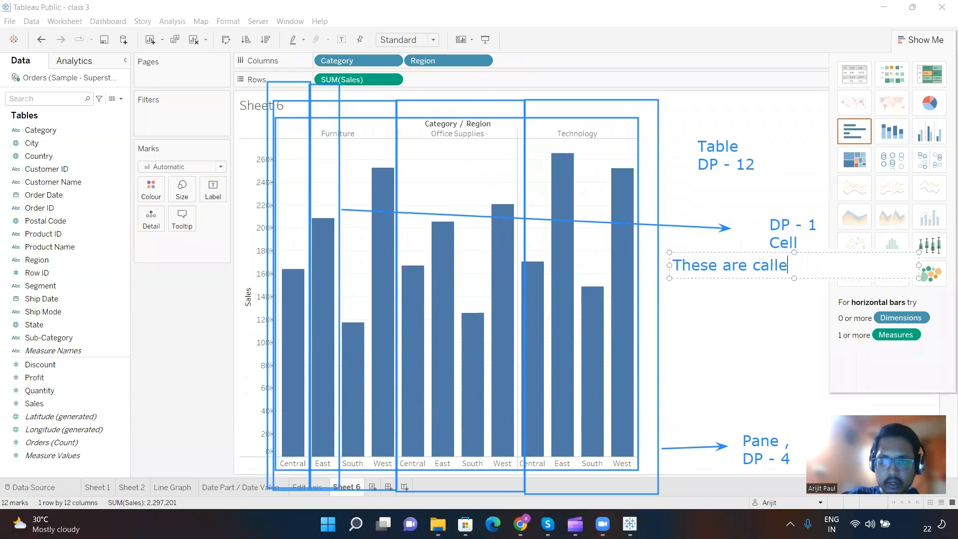
pyautogui.write('d Scope o')
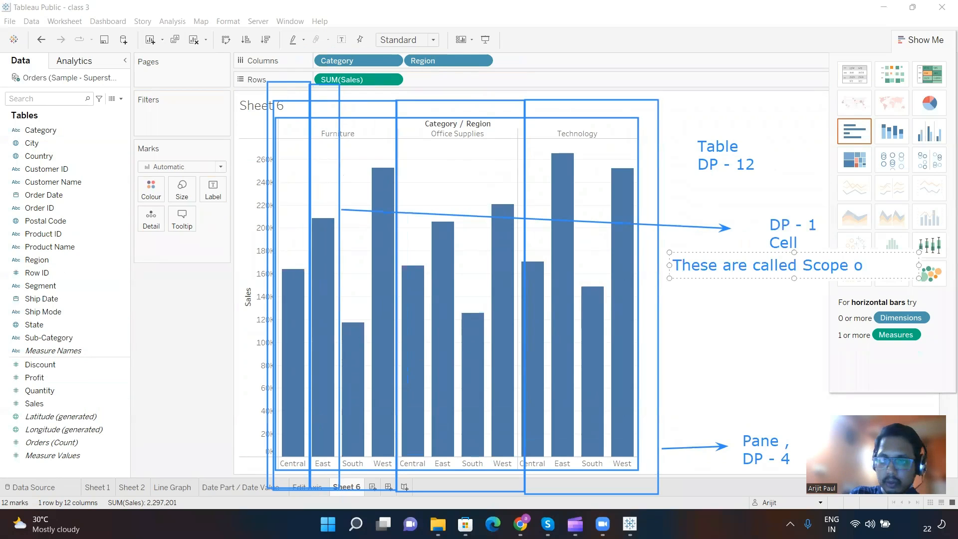
pyautogui.press('BackSpace')
pyautogui.write('in Tabl')
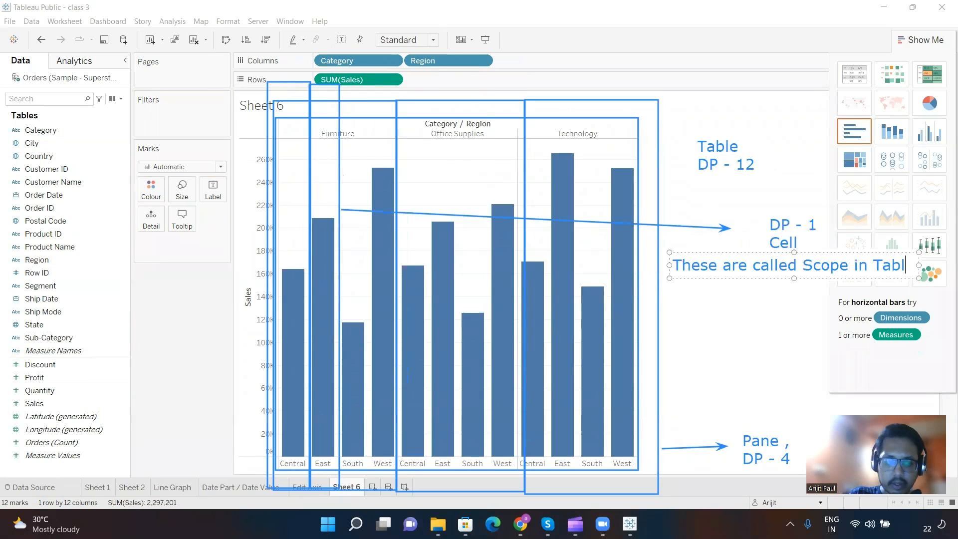
pyautogui.write('eau')
pyautogui.press('Return')
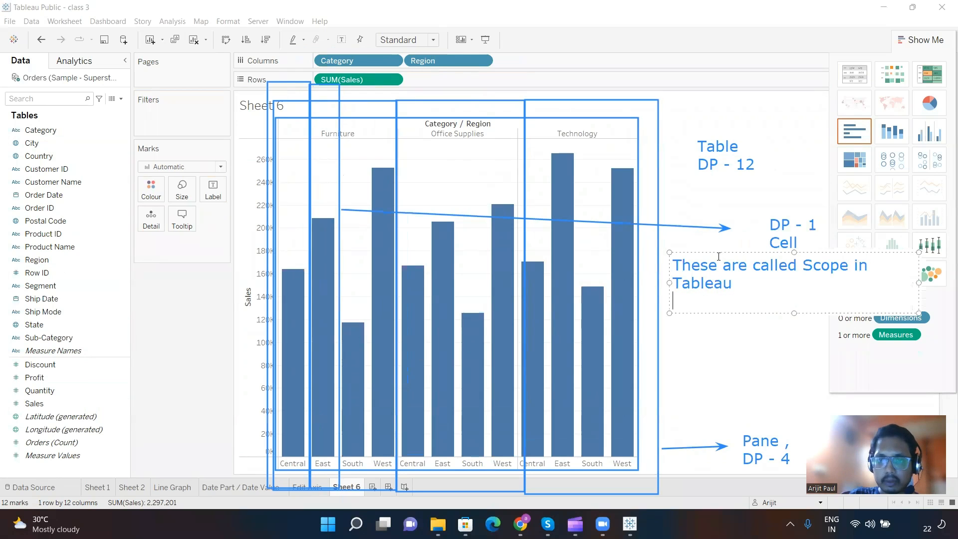
# Step: List Table, Pane and Cell on separate lines below the scope note, and draw a double-headed arrow between Table and Cell
pyautogui.press('Return')
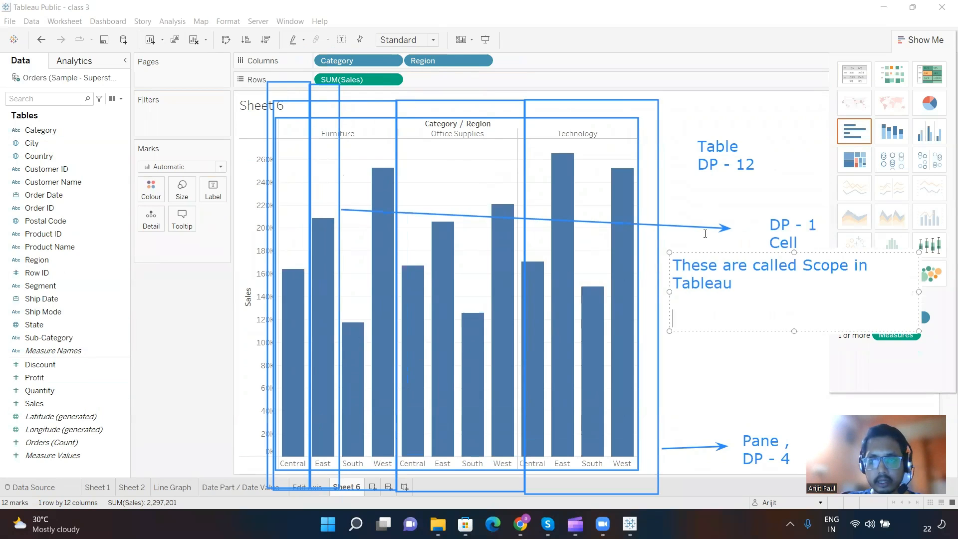
pyautogui.press('Return')
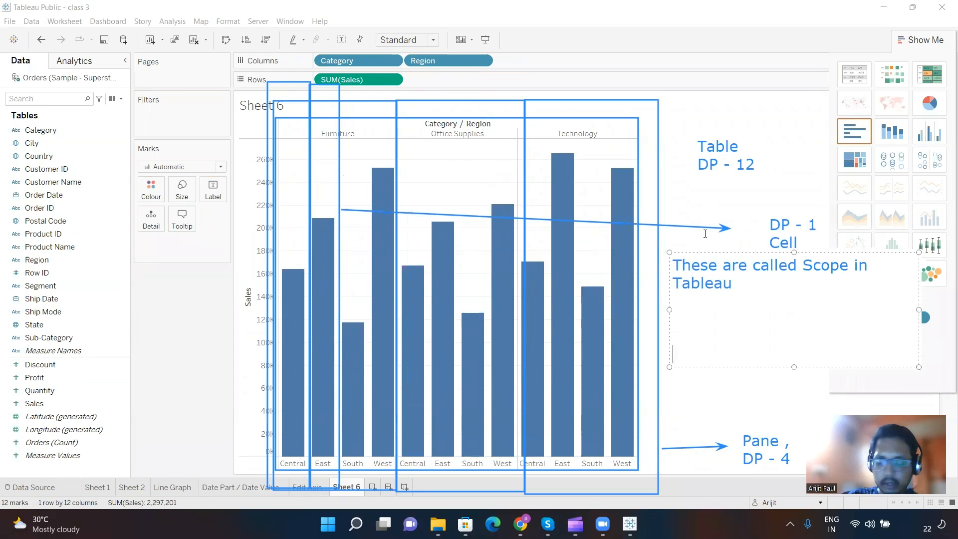
pyautogui.write('Table')
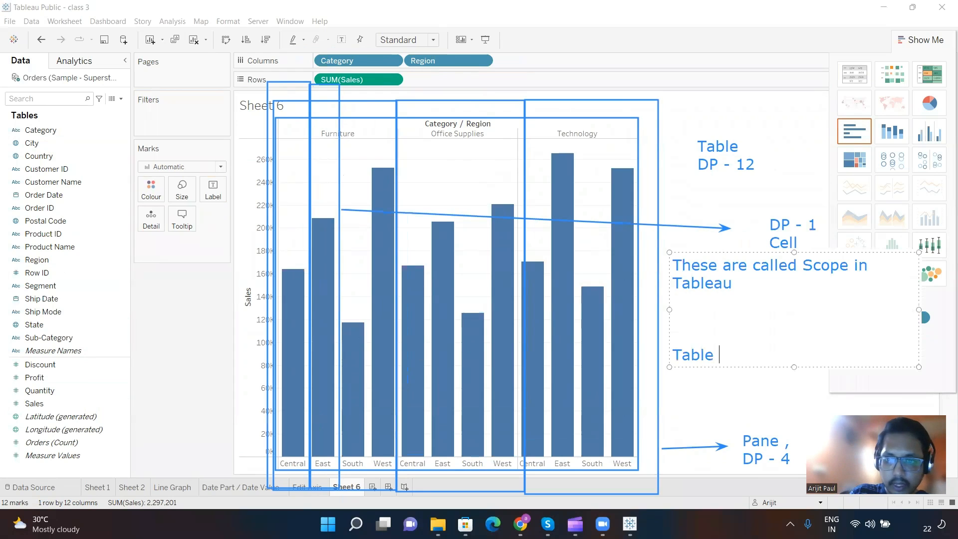
pyautogui.press('Return')
pyautogui.write('Pane')
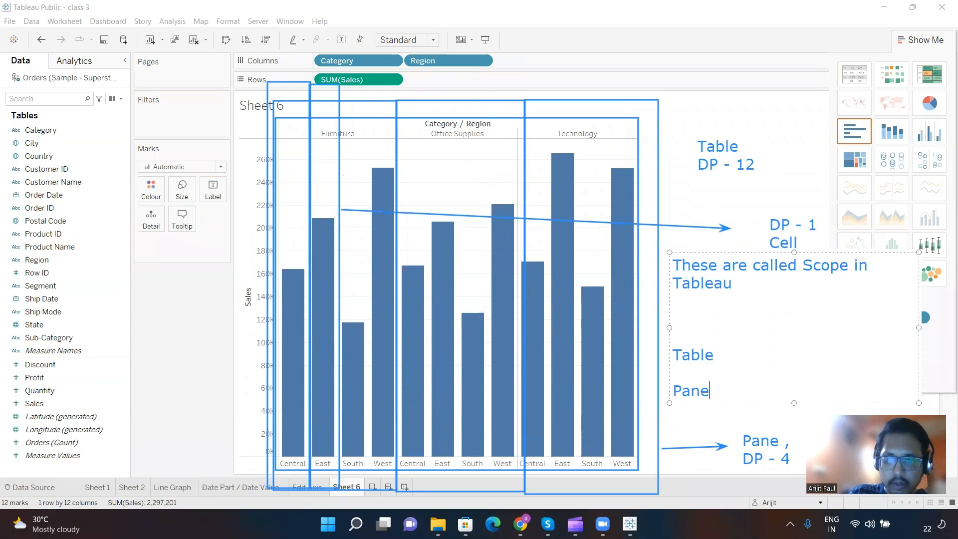
pyautogui.press('Return')
pyautogui.write('Cell')
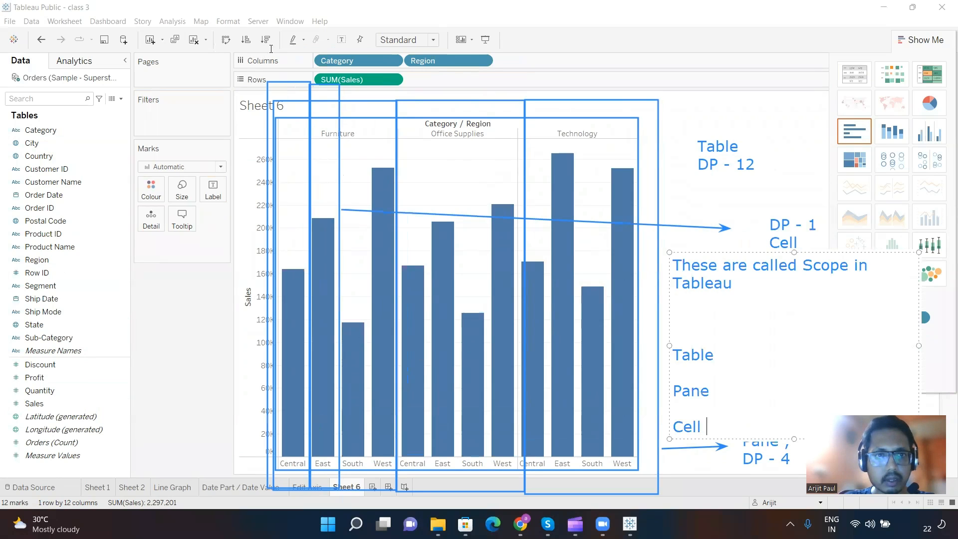
pyautogui.click(271, 49)
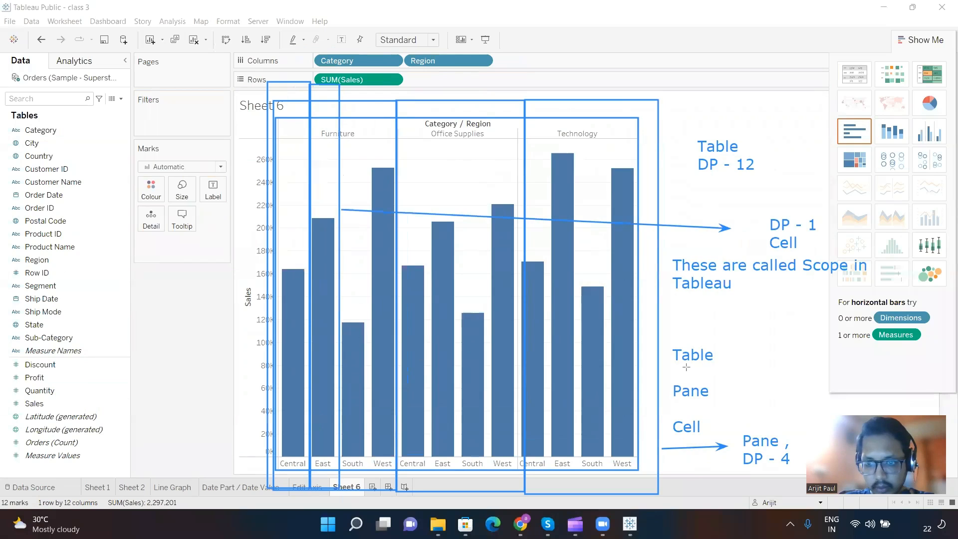
pyautogui.moveTo(686, 367); pyautogui.dragTo(685, 420)
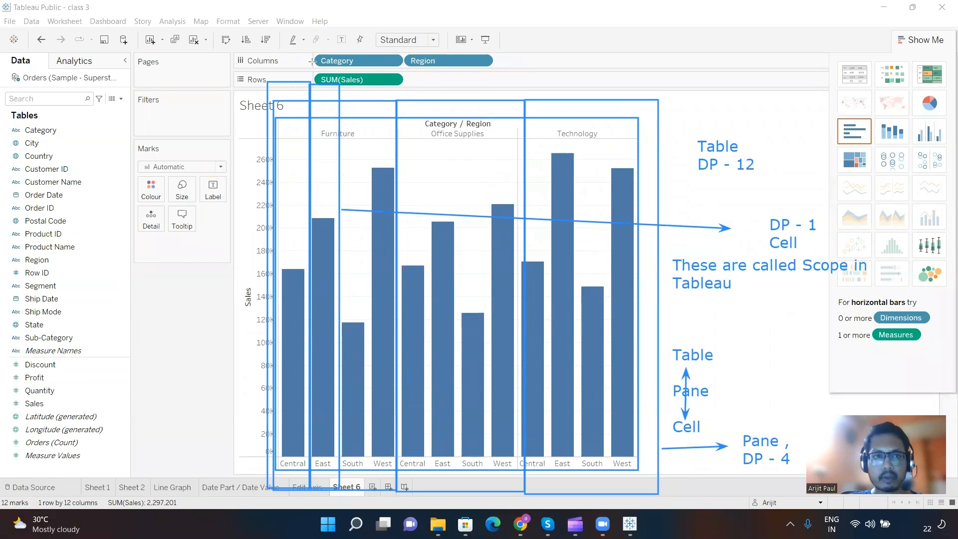
# Step: Add the text annotation "- 3 Scopes" beside the note "These are called Scope in Tableau"
pyautogui.click(770, 290)
pyautogui.write('- 3')
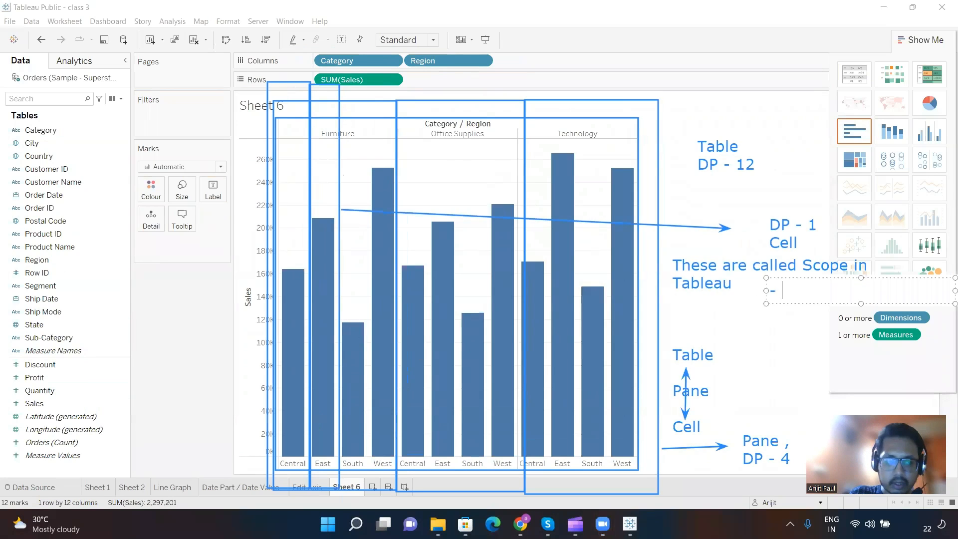
pyautogui.write(' Scopes')
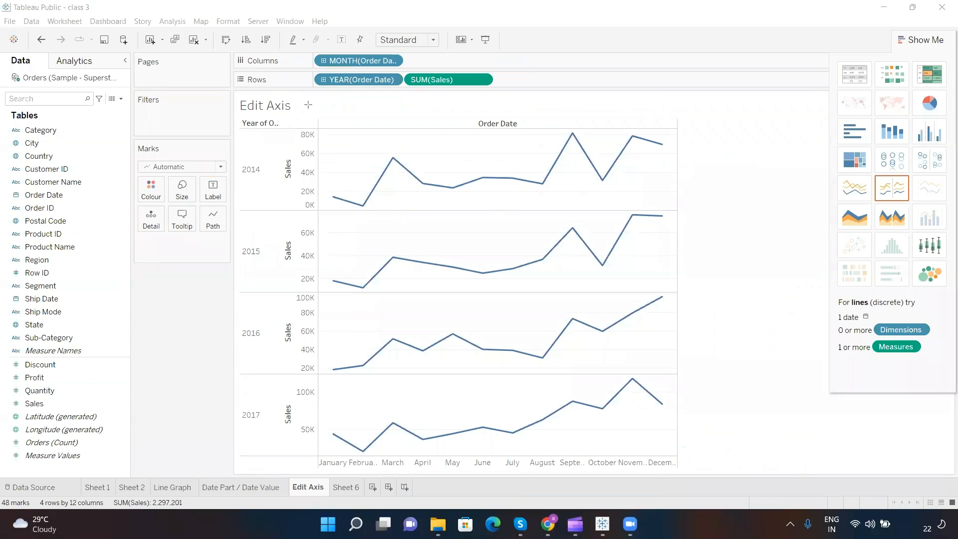
# Step: On the Edit Axis sheet, draw a rectangle around the whole chart, with an arrow leading out of it labelled "Table"
pyautogui.moveTo(308, 105)
pyautogui.mouseDown()
pyautogui.moveTo(656, 328)
pyautogui.moveTo(715, 490)
pyautogui.moveTo(701, 469)
pyautogui.mouseUp()
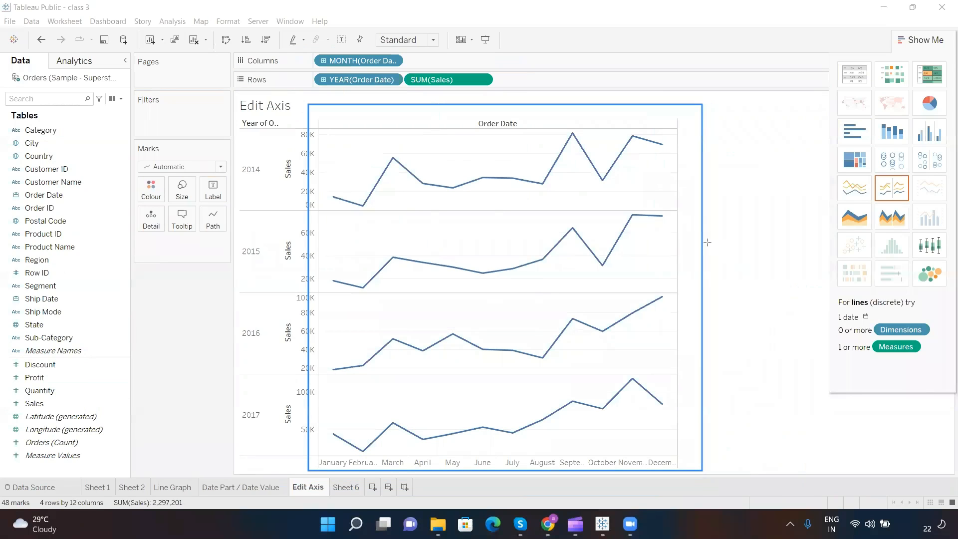
pyautogui.moveTo(704, 243); pyautogui.dragTo(756, 243)
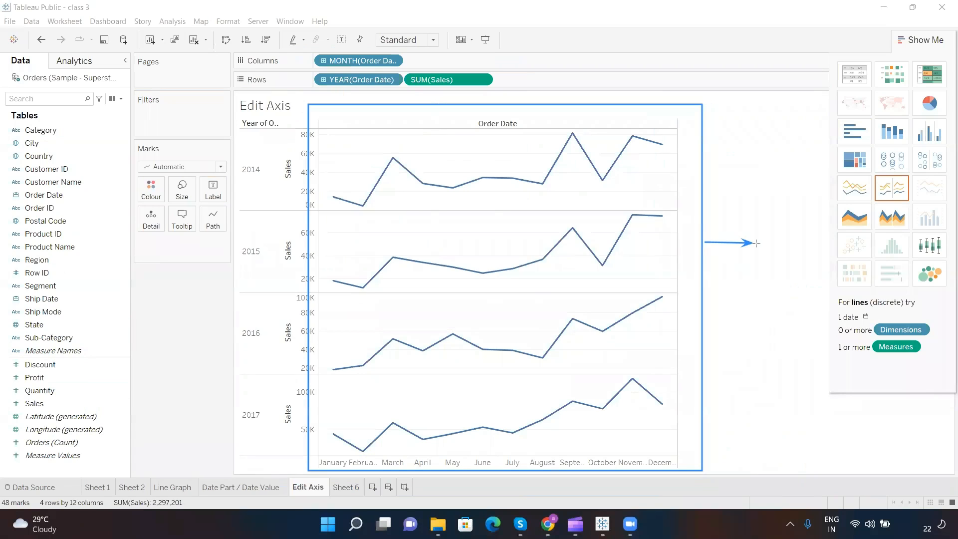
pyautogui.click(248, 80)
pyautogui.click(765, 244)
pyautogui.write('Table')
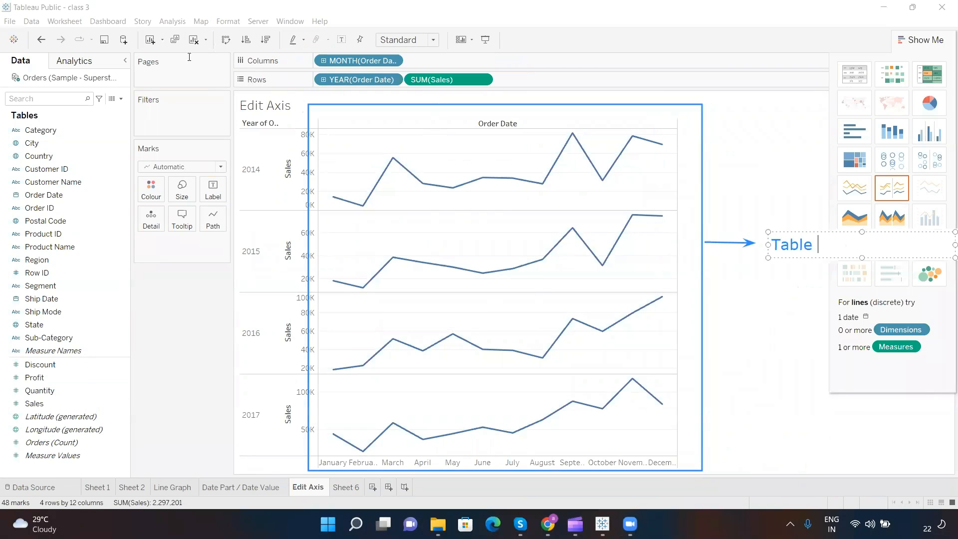
pyautogui.click(333, 141)
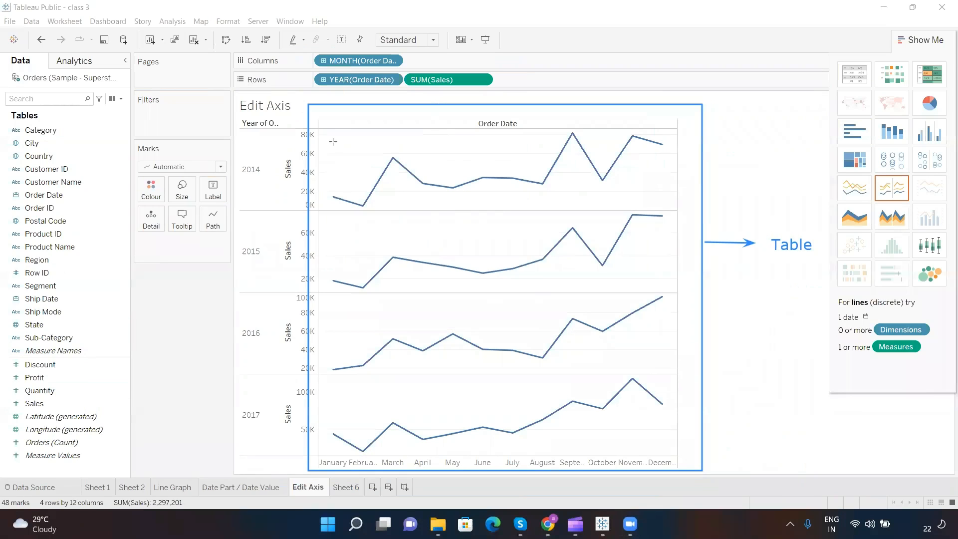
# Step: Draw four wide rectangle annotations, one around each yearly line chart from 2014 to 2017
pyautogui.moveTo(315, 124); pyautogui.dragTo(739, 213)
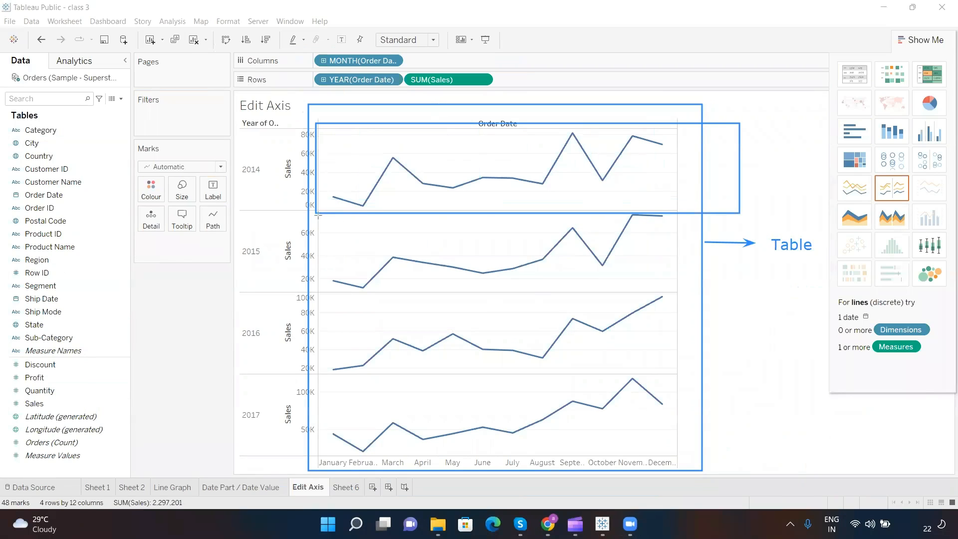
pyautogui.moveTo(315, 214); pyautogui.dragTo(766, 293)
pyautogui.moveTo(316, 292); pyautogui.dragTo(772, 370)
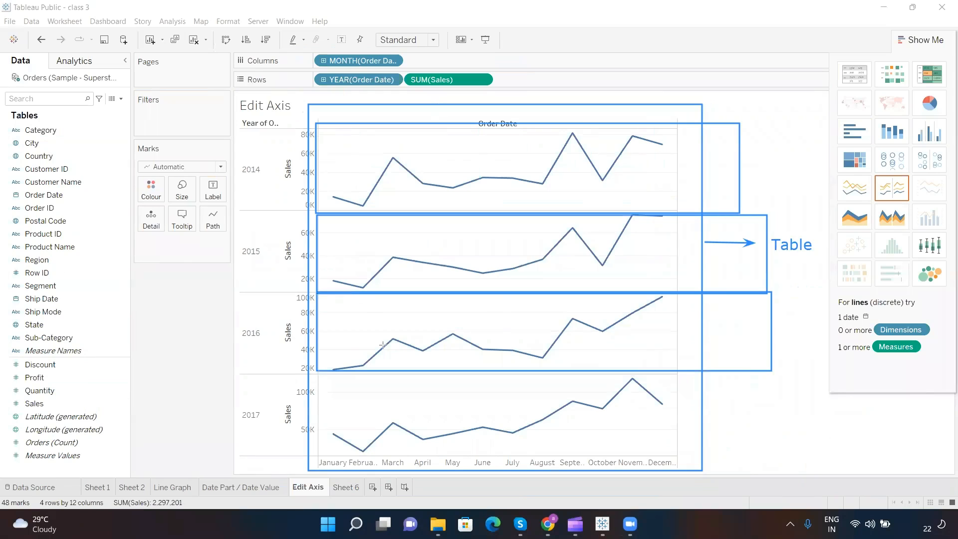
pyautogui.moveTo(317, 369); pyautogui.dragTo(777, 452)
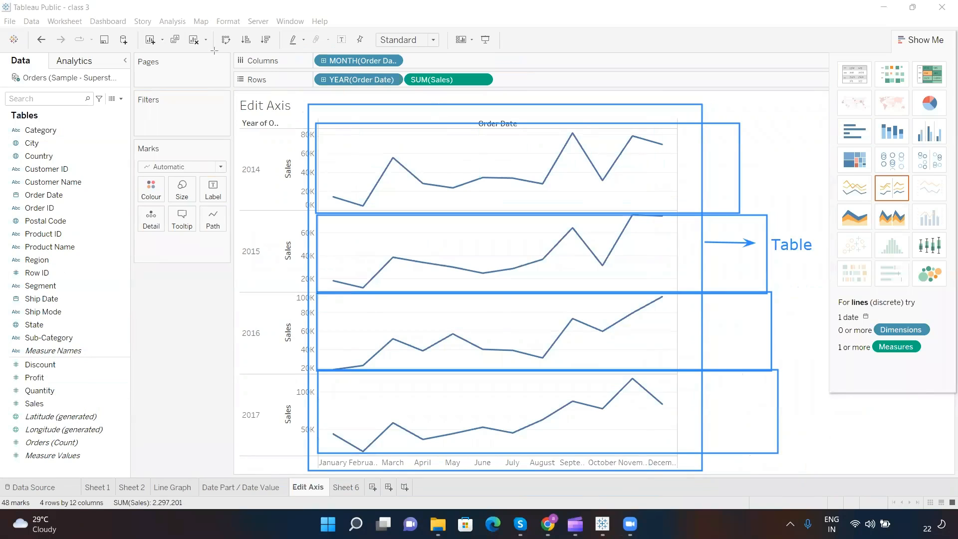
# Step: Draw an arrow from the 2014 rectangle to the blank area beside the chart and label it "Pane"
pyautogui.moveTo(741, 173); pyautogui.dragTo(797, 173)
pyautogui.click(804, 171)
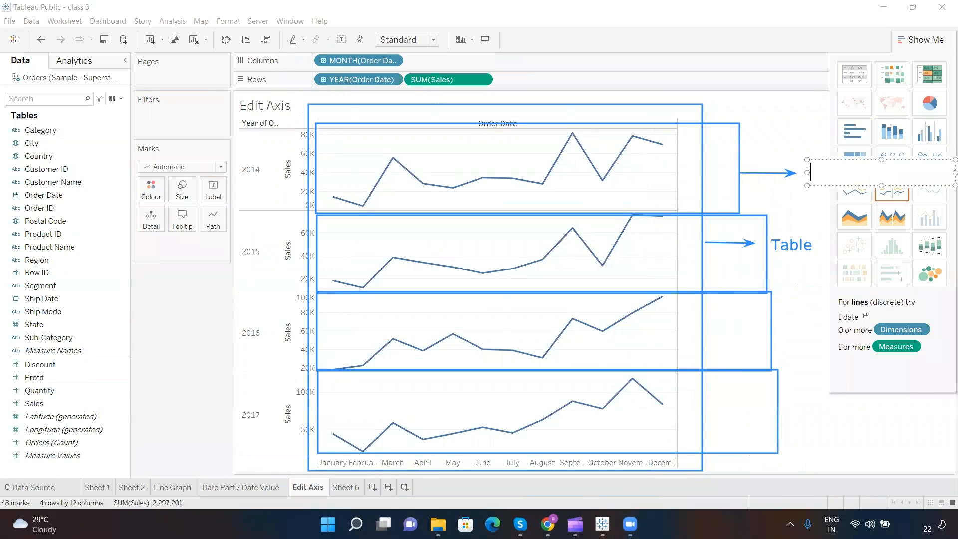
pyautogui.write('Pane')
pyautogui.click(394, 149)
# Step: Draw small rectangles around the March, September and August data points on the 2014 line
pyautogui.moveTo(383, 152); pyautogui.dragTo(409, 167)
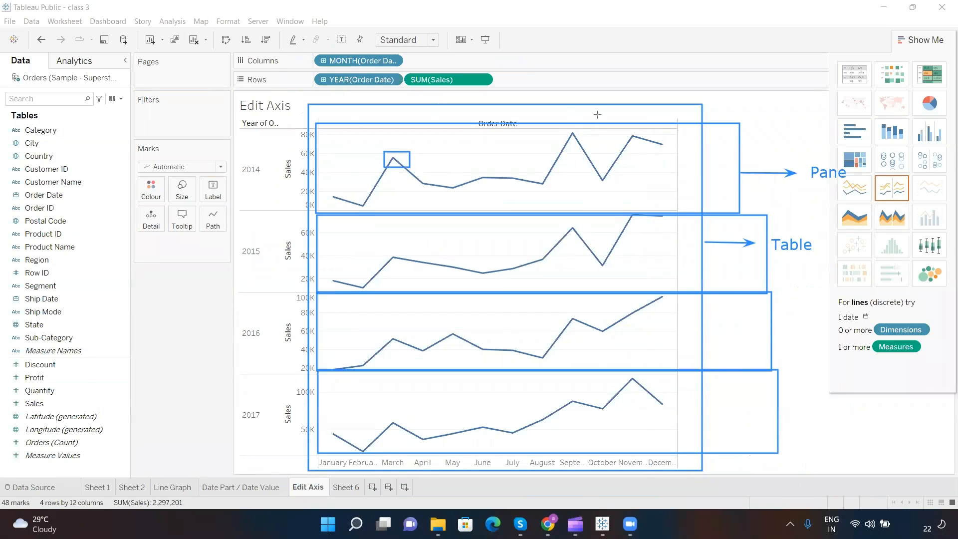
pyautogui.moveTo(565, 129); pyautogui.dragTo(587, 141)
pyautogui.moveTo(536, 177); pyautogui.dragTo(553, 186)
# Step: Draw an arrow from the September 2014 data point's rectangle to the blank area beside the chart and label it "Cell"
pyautogui.moveTo(588, 132)
pyautogui.mouseDown()
pyautogui.moveTo(798, 122)
pyautogui.moveTo(768, 122)
pyautogui.mouseUp()
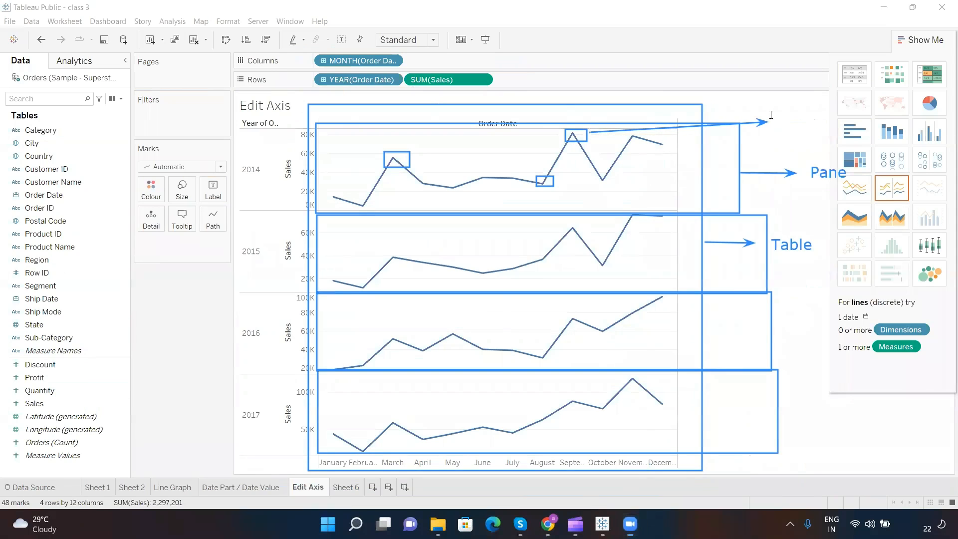
pyautogui.click(774, 113)
pyautogui.write('Cell')
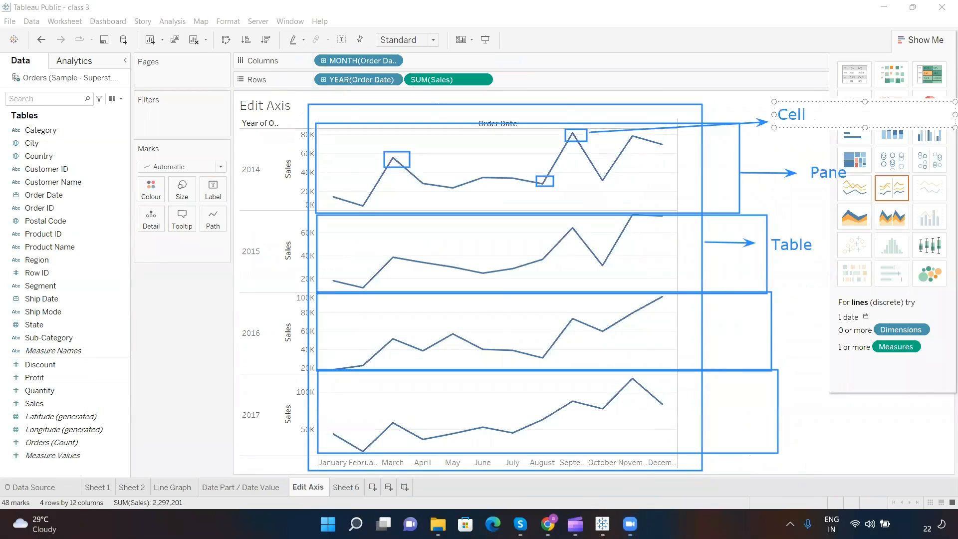
# Step: Clear the annotations and add Sales as the mark label on the yearly line charts
pyautogui.press('Escape')
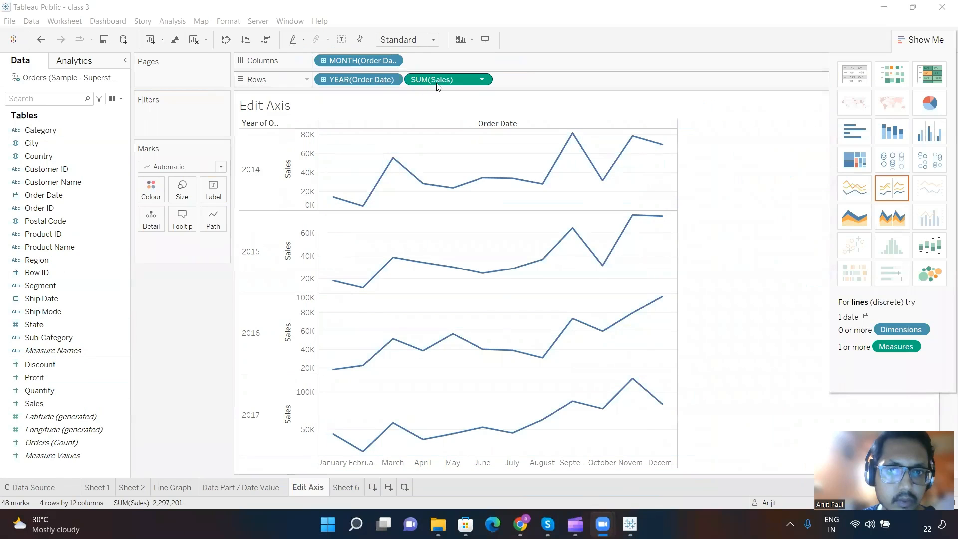
pyautogui.click(54, 404)
pyautogui.moveTo(42, 402); pyautogui.dragTo(208, 191)
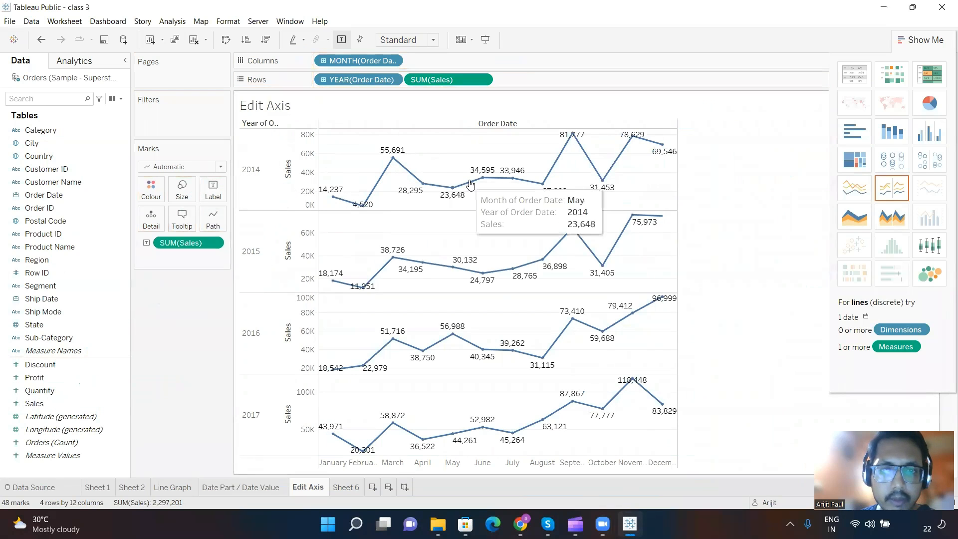
pyautogui.moveTo(624, 141)
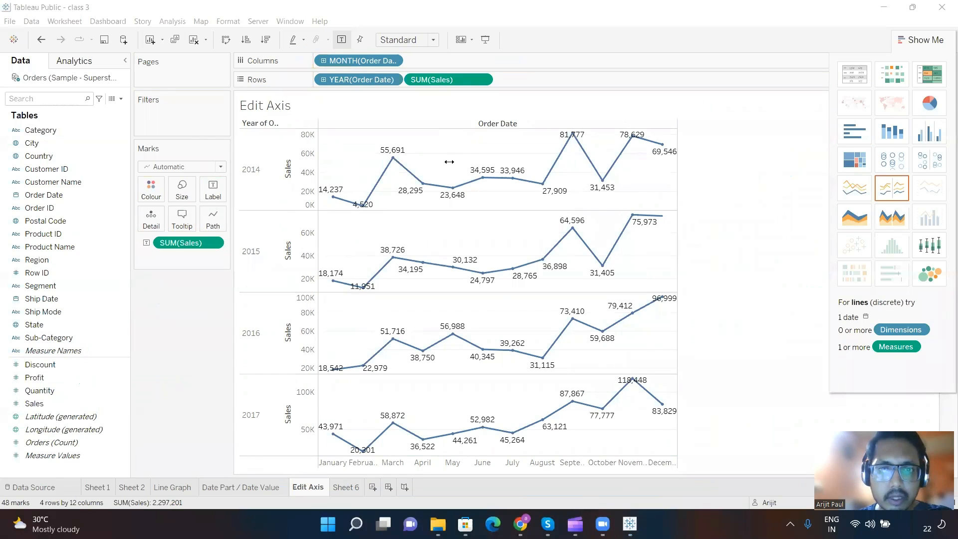
# Step: Add a text annotation over the 2014 chart reading "Label Min/ Max Sales data for all the Years put together"
pyautogui.click(498, 157)
pyautogui.write('Label Mn')
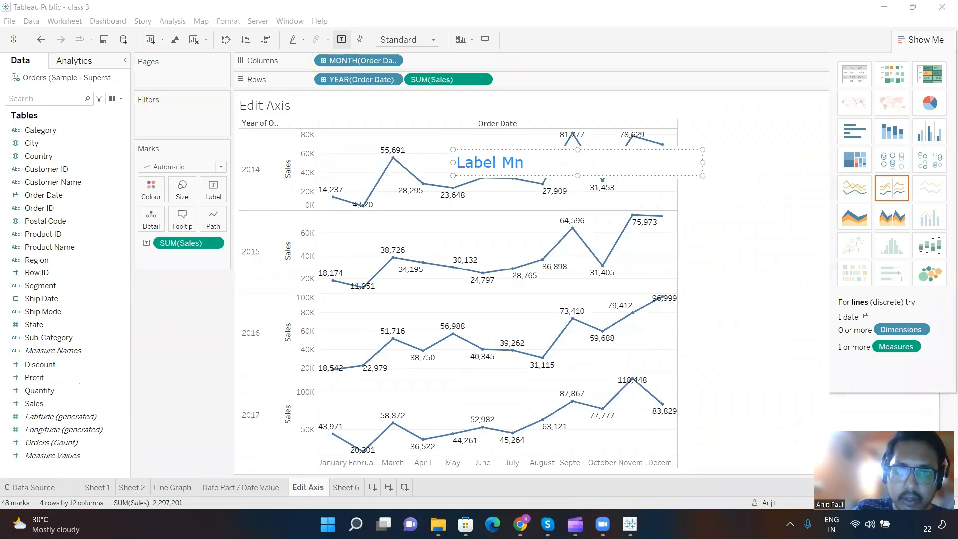
pyautogui.press('BackSpace')
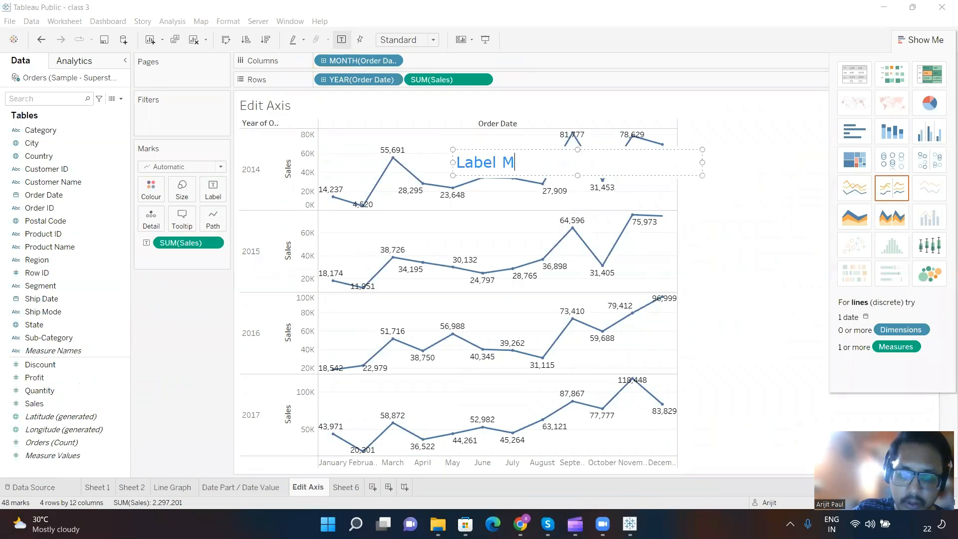
pyautogui.write('in/ Max Sales date')
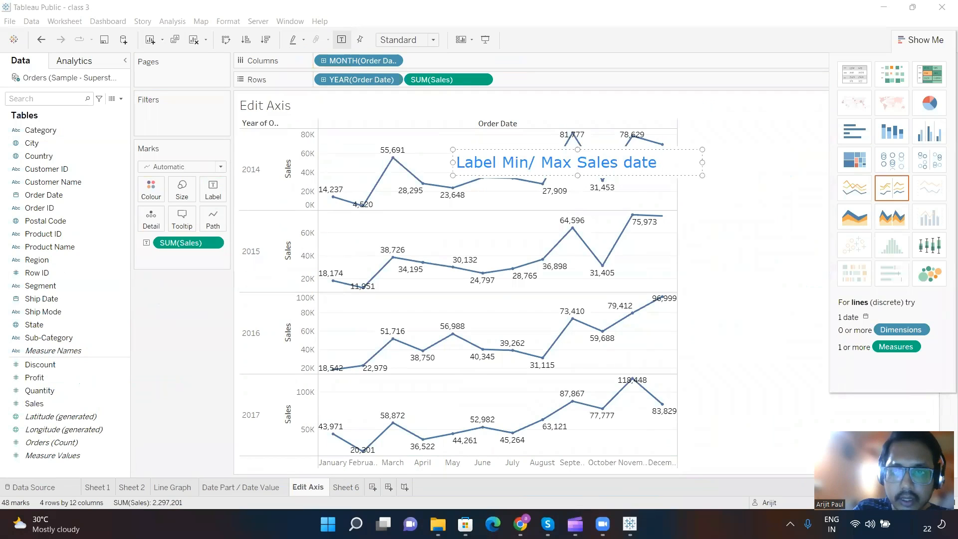
pyautogui.press('BackSpace')
pyautogui.press('BackSpace')
pyautogui.write('a ba')
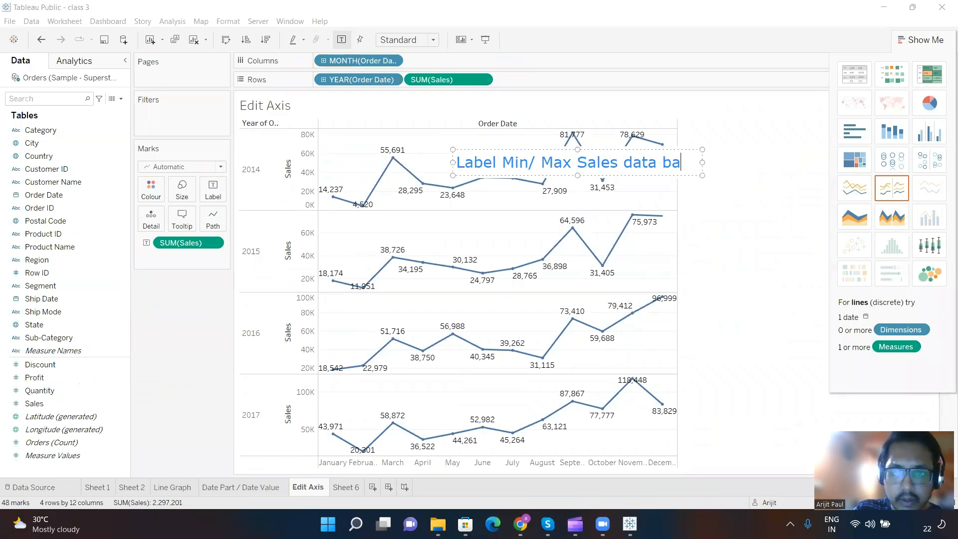
pyautogui.press('BackSpace')
pyautogui.press('BackSpace')
pyautogui.write('for all th')
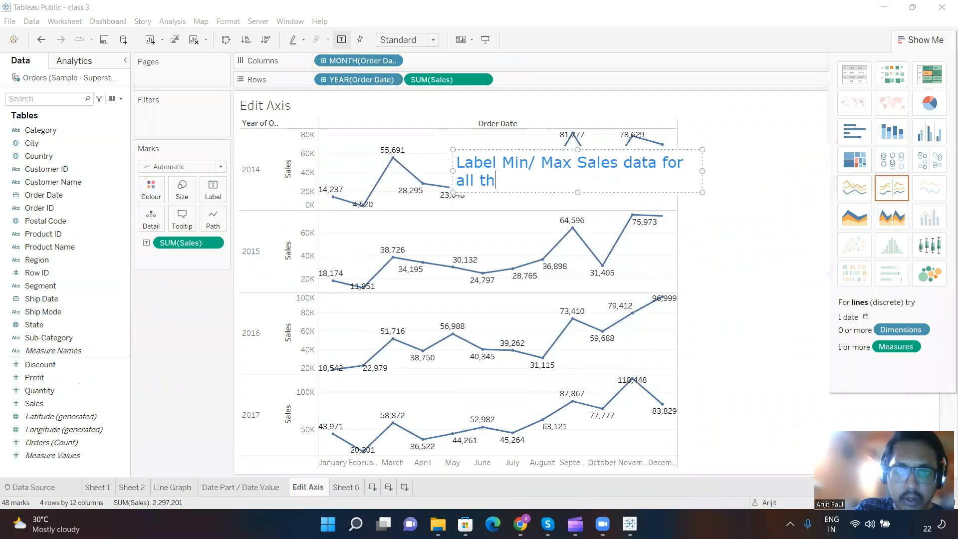
pyautogui.write('e Y')
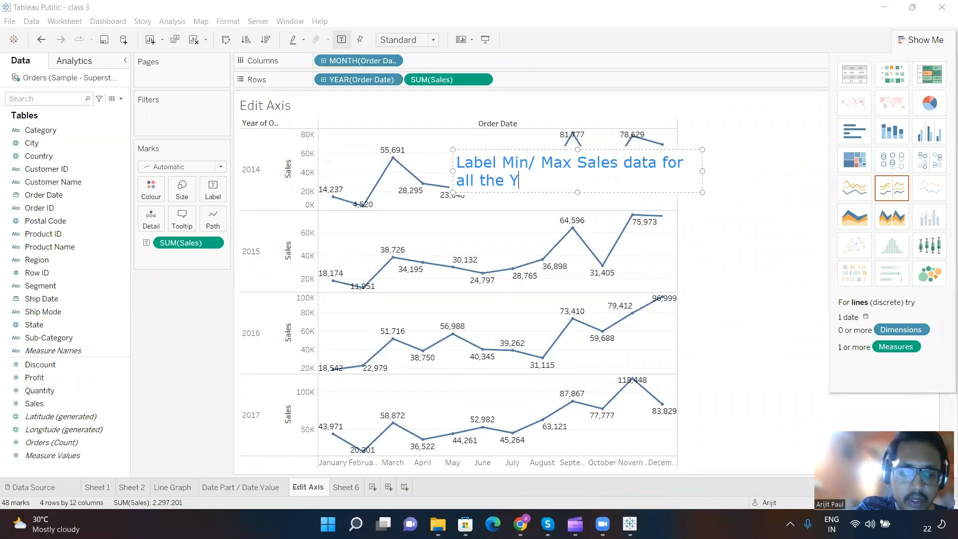
pyautogui.write('ears put together')
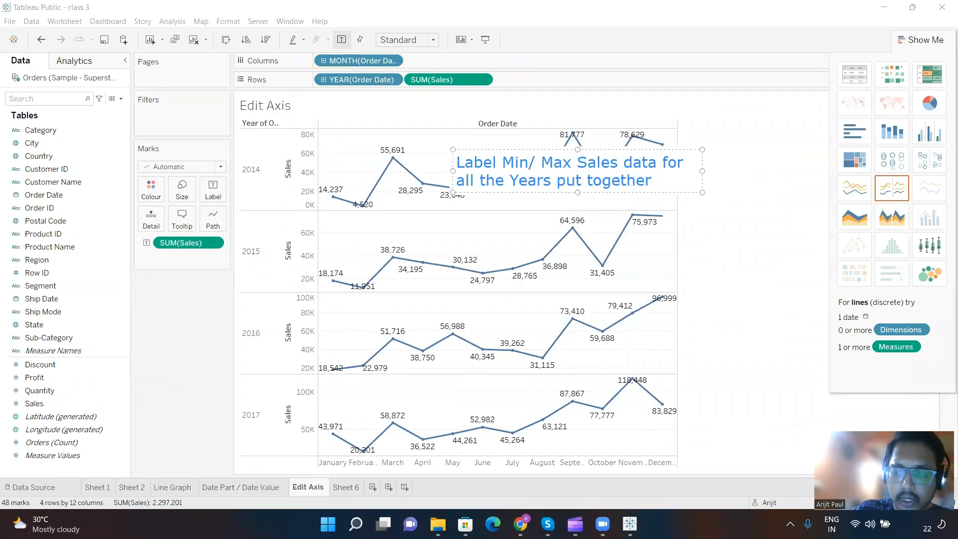
# Step: Add the line "Years - 4 years" to the note, leaving a blank line above it, and move the note beside the chart
pyautogui.press('Return')
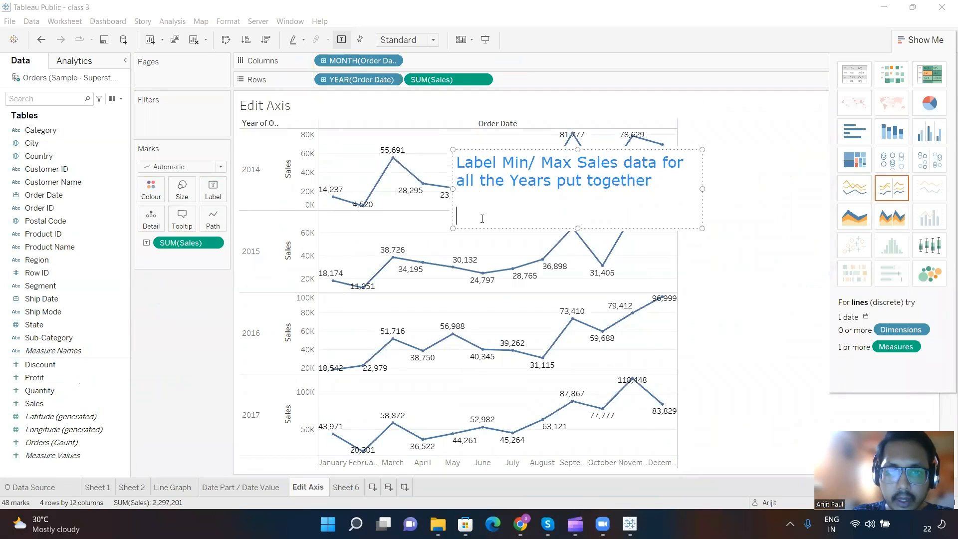
pyautogui.write('Yer')
pyautogui.press('BackSpace')
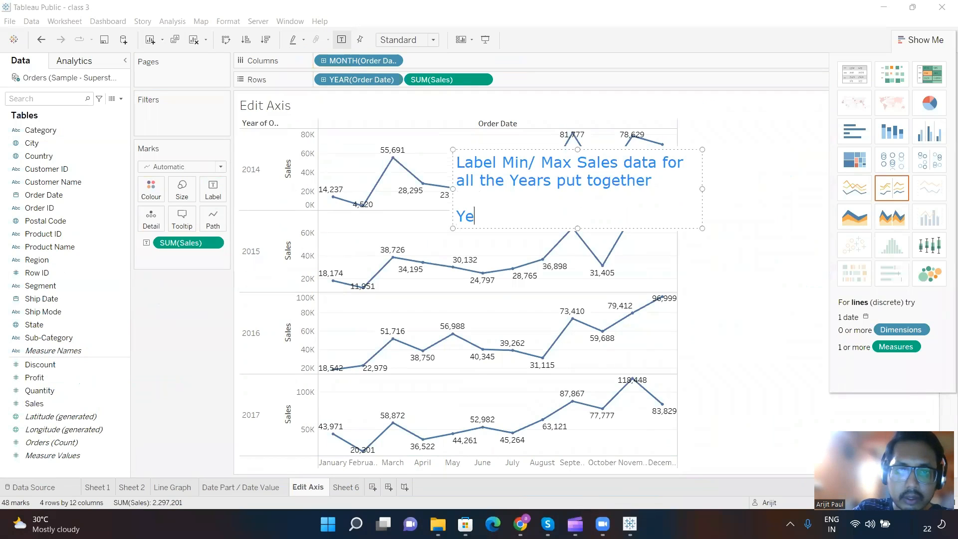
pyautogui.write('ars ')
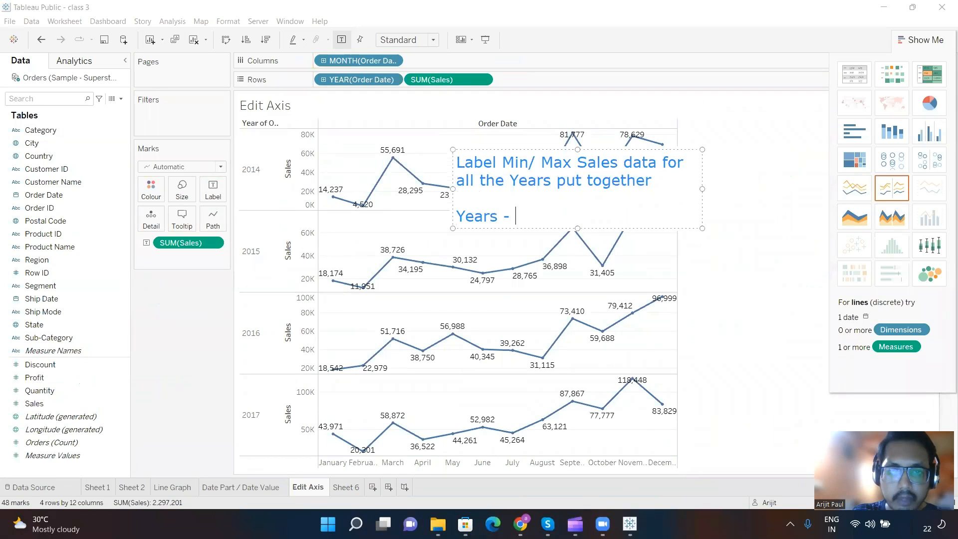
pyautogui.write('- 4 years')
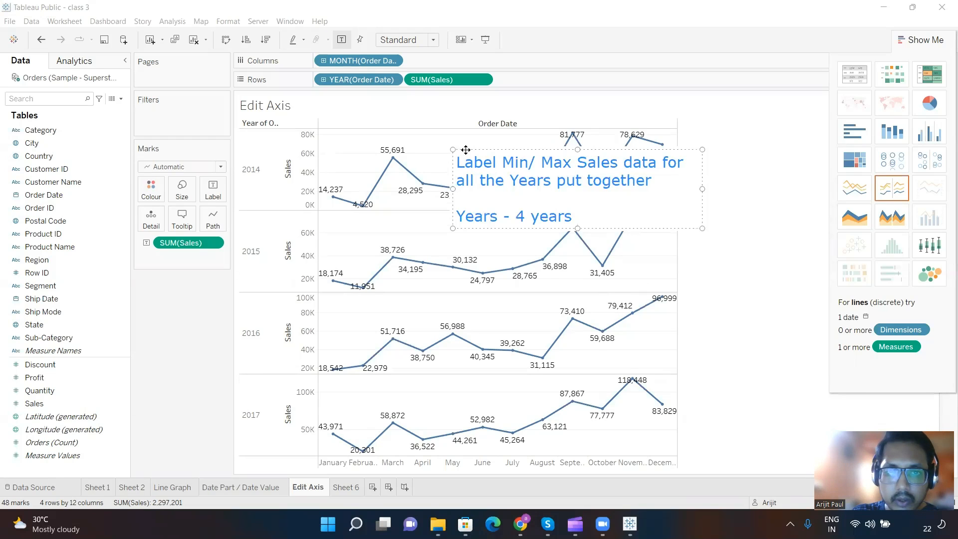
pyautogui.moveTo(617, 115); pyautogui.dragTo(669, 76)
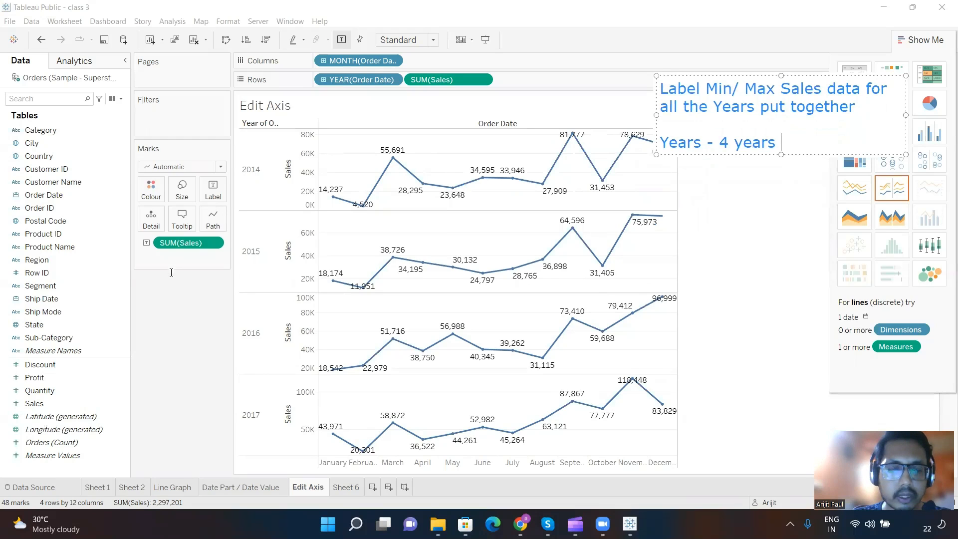
# Step: Add the line "Scope - Table , Dp- 48" to the note, leaving a blank line above it
pyautogui.press('Return')
pyautogui.press('Return')
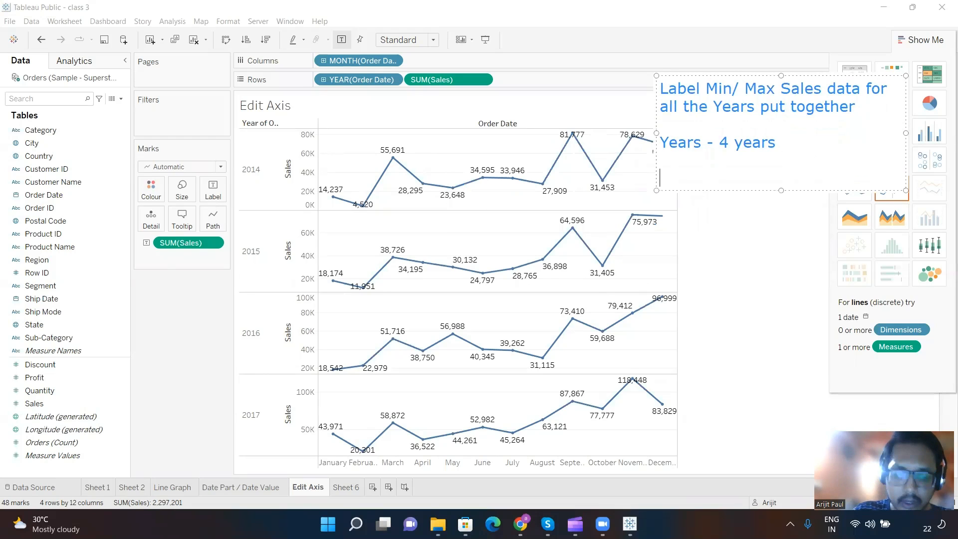
pyautogui.write('Scope ')
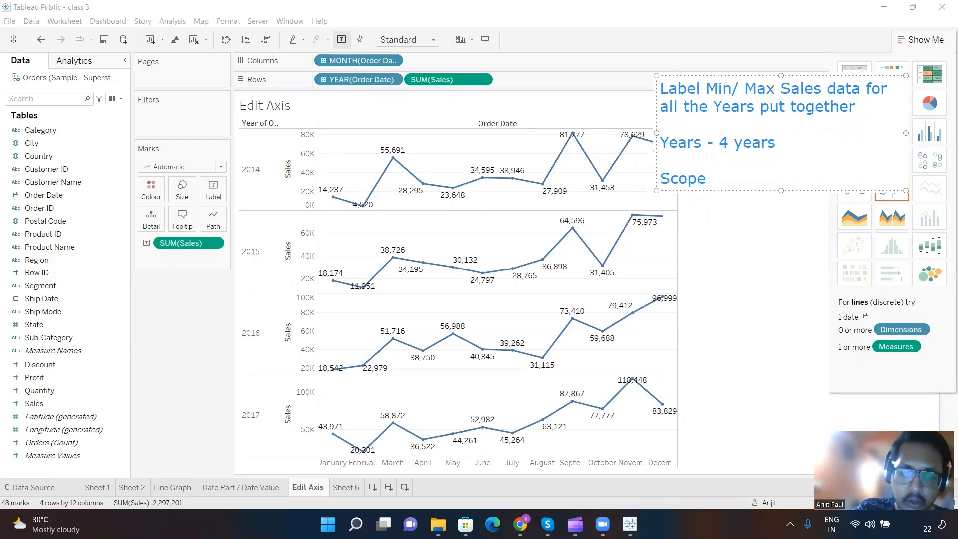
pyautogui.write('- Table')
pyautogui.press('BackSpace')
pyautogui.write('le ')
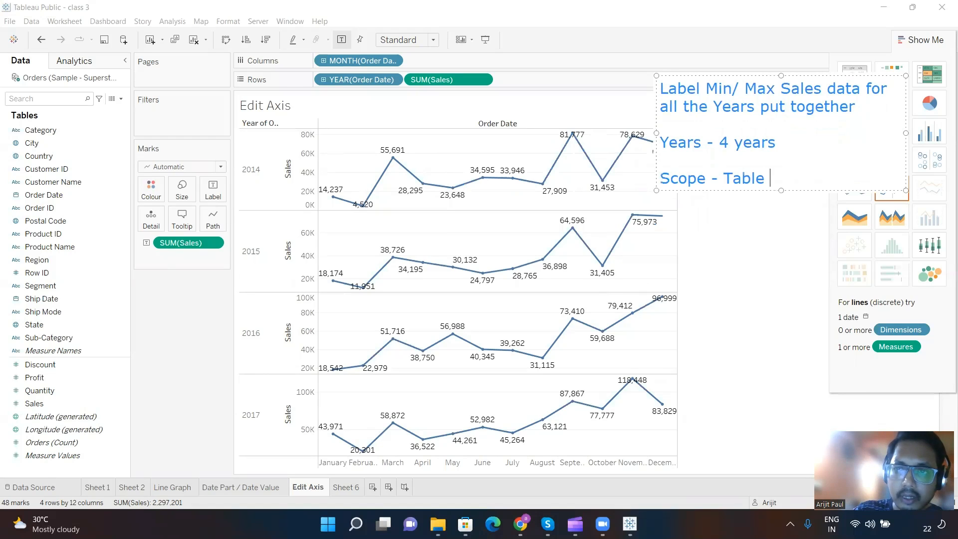
pyautogui.write(', D')
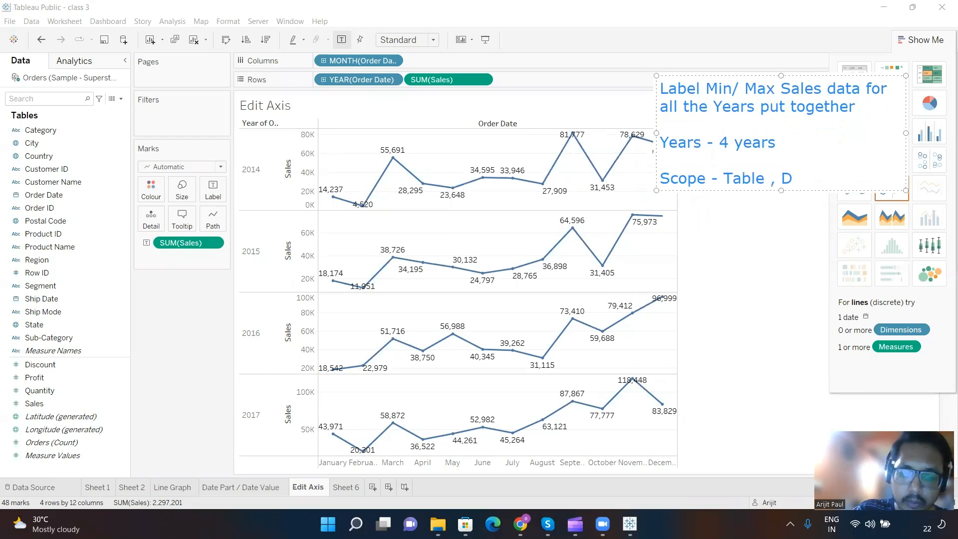
pyautogui.write('p-')
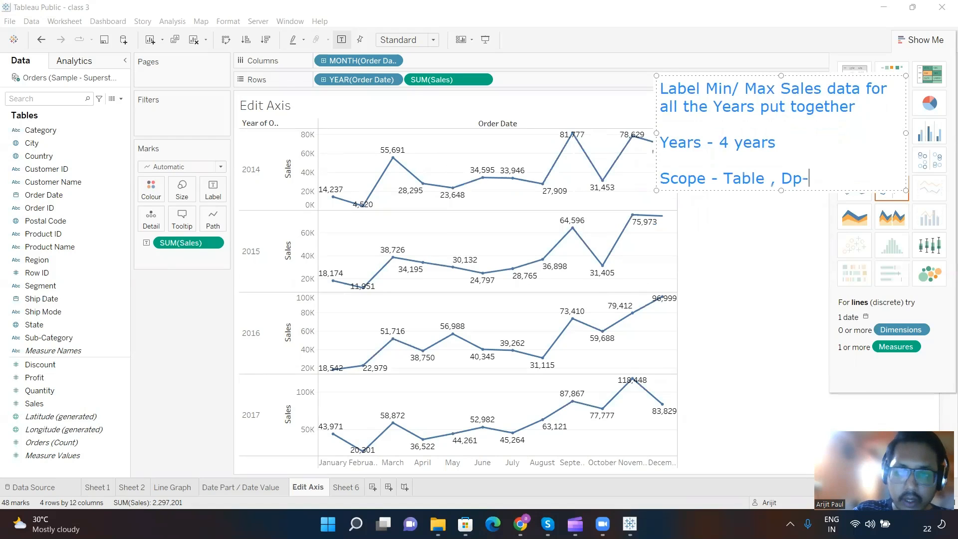
pyautogui.write(' 12')
pyautogui.press('BackSpace')
pyautogui.press('BackSpace')
pyautogui.write('48')
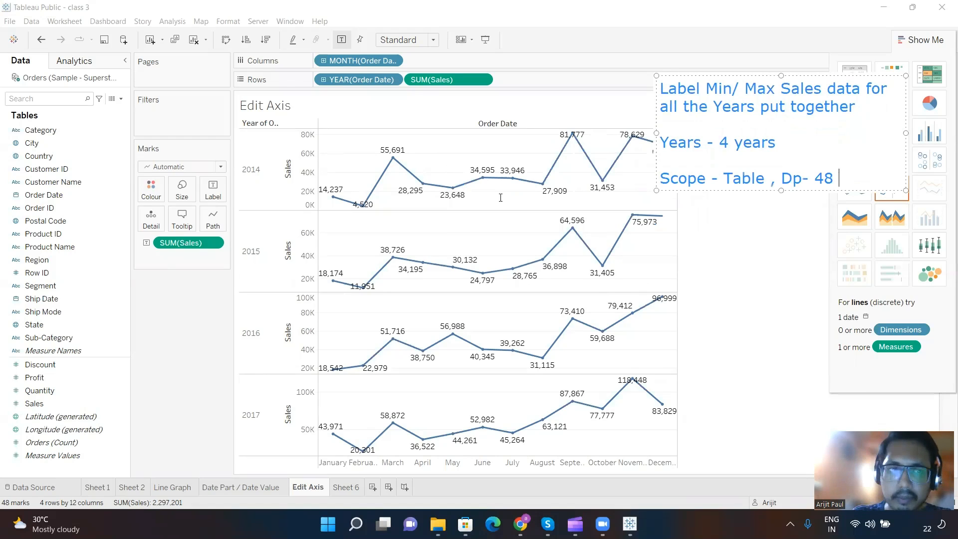
# Step: Label only the minimum and maximum Sales marks on the yearly line charts, with the scope set to Table
pyautogui.click(215, 197)
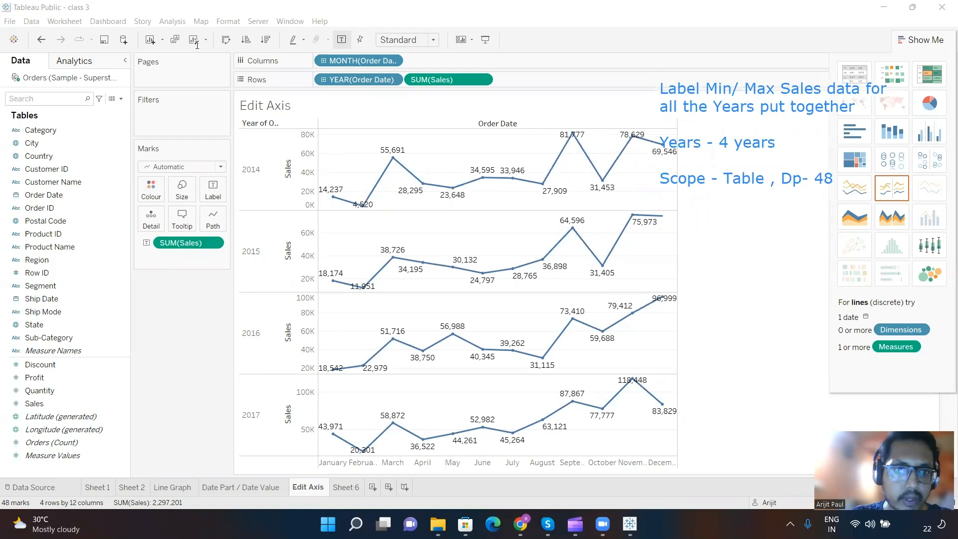
pyautogui.click(215, 192)
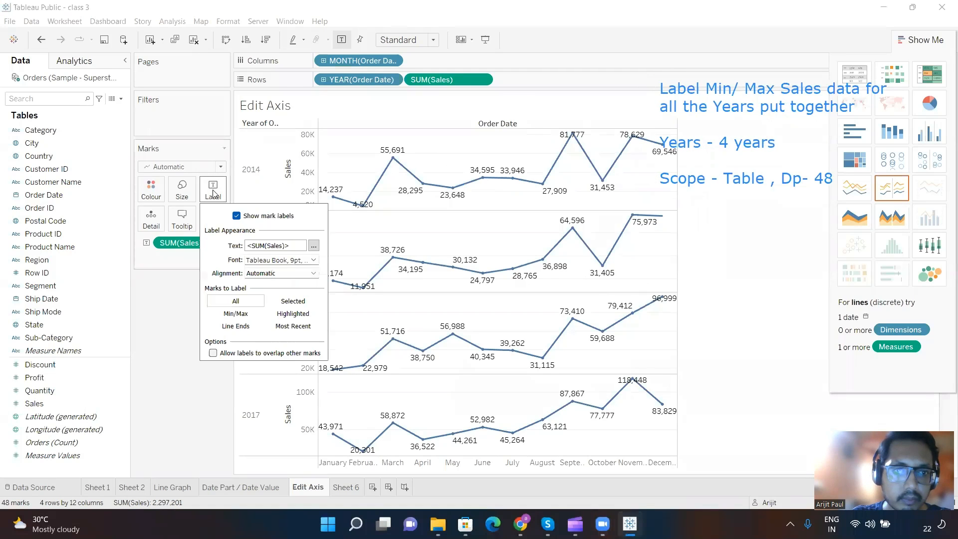
pyautogui.click(251, 313)
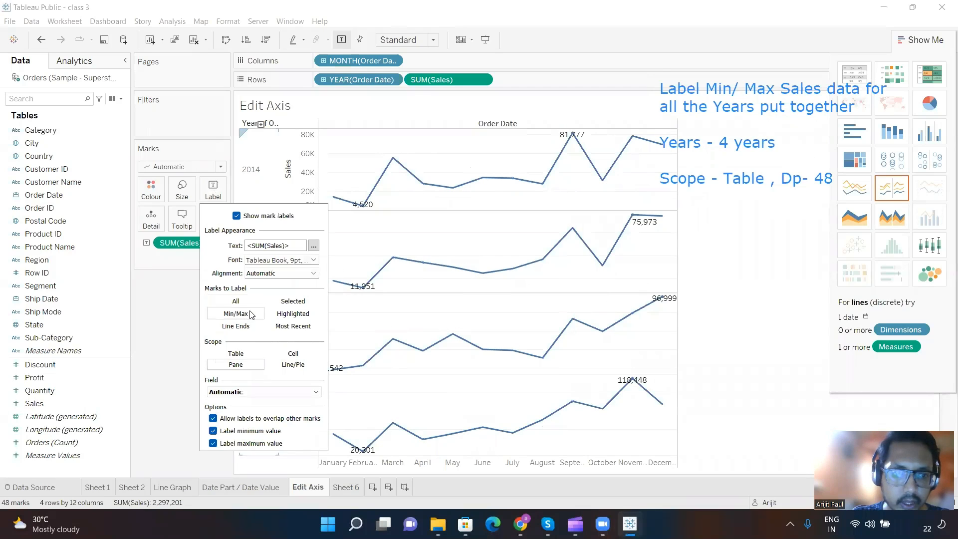
pyautogui.click(243, 353)
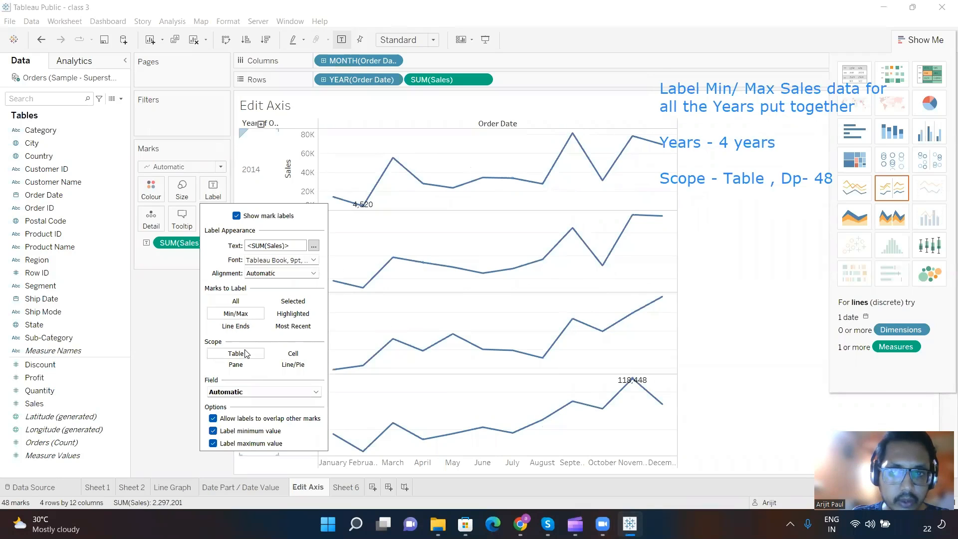
pyautogui.click(156, 354)
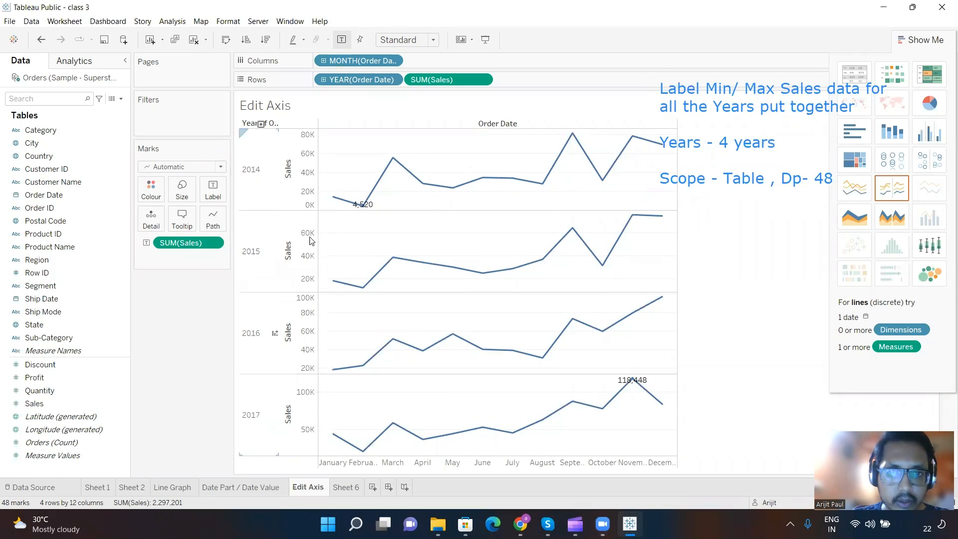
pyautogui.moveTo(360, 212)
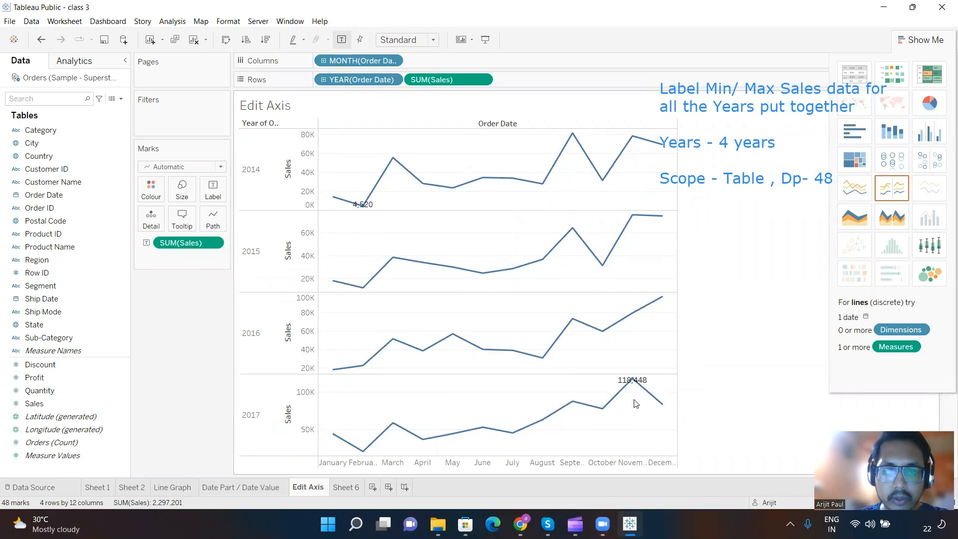
pyautogui.moveTo(643, 394)
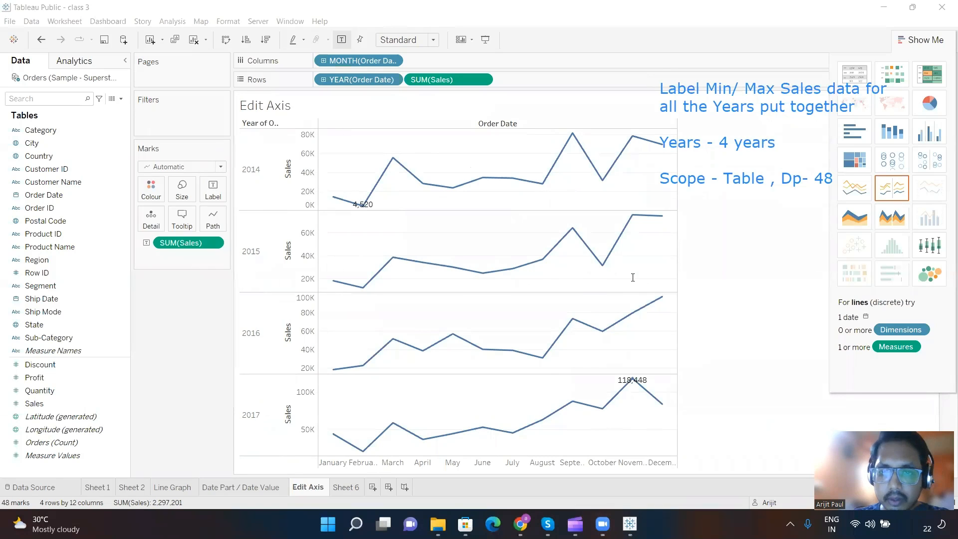
# Step: Add a second text annotation beside the 2015 and 2016 charts reading "Label Min/ Max sales data for every year ."
pyautogui.click(601, 279)
pyautogui.write('Label')
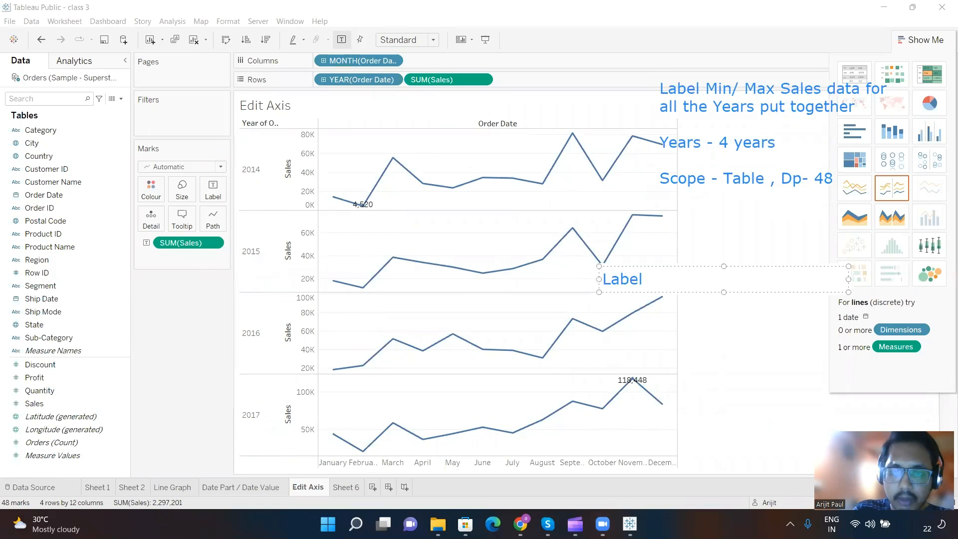
pyautogui.write(' Min/ Max')
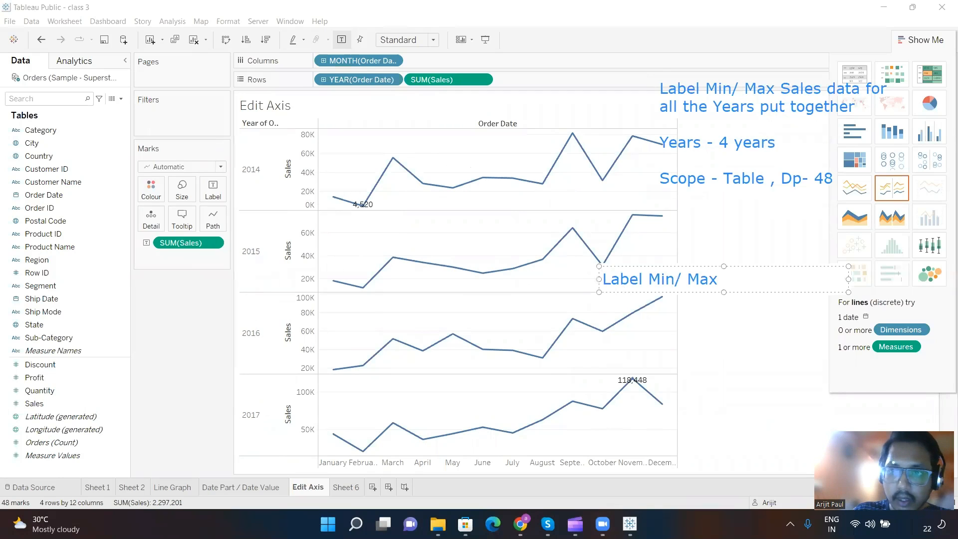
pyautogui.write(' sales date')
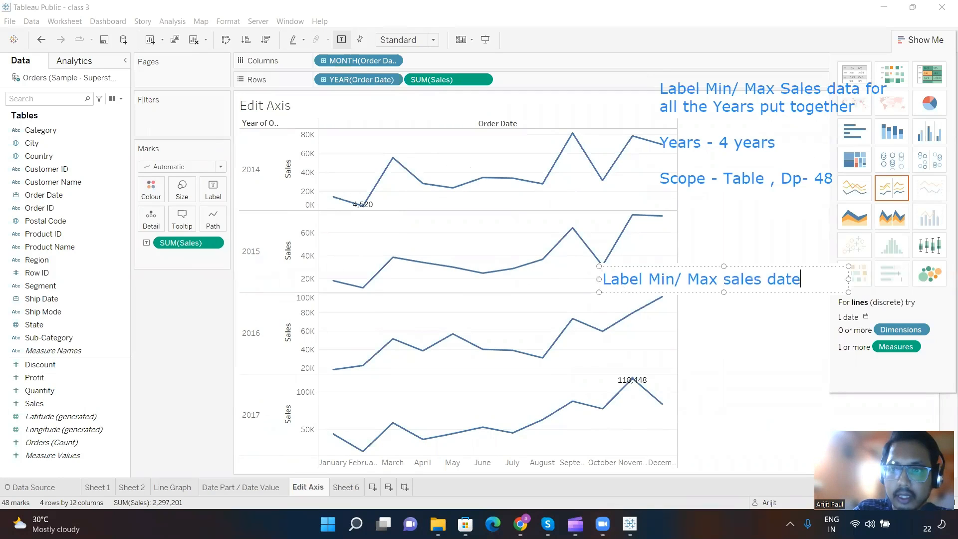
pyautogui.press('BackSpace')
pyautogui.write('a ')
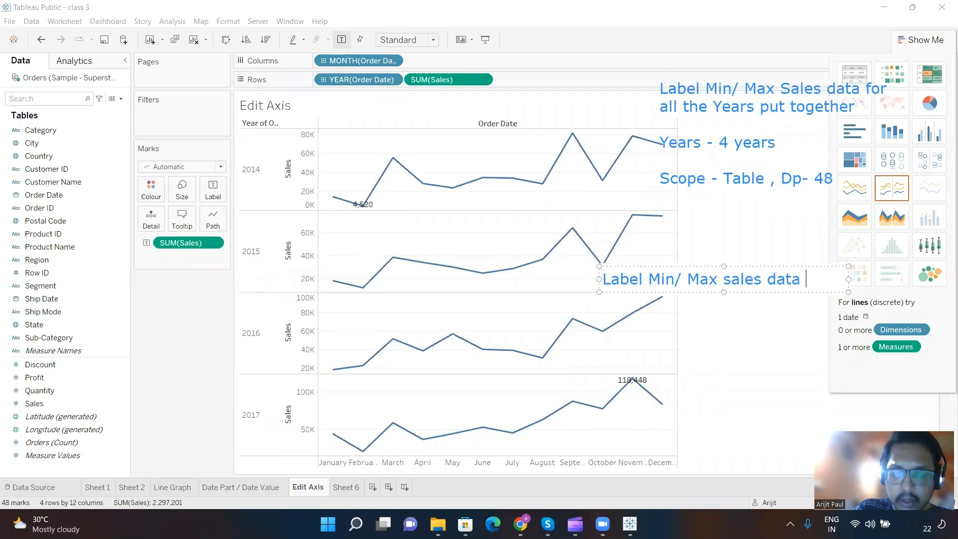
pyautogui.write('for ')
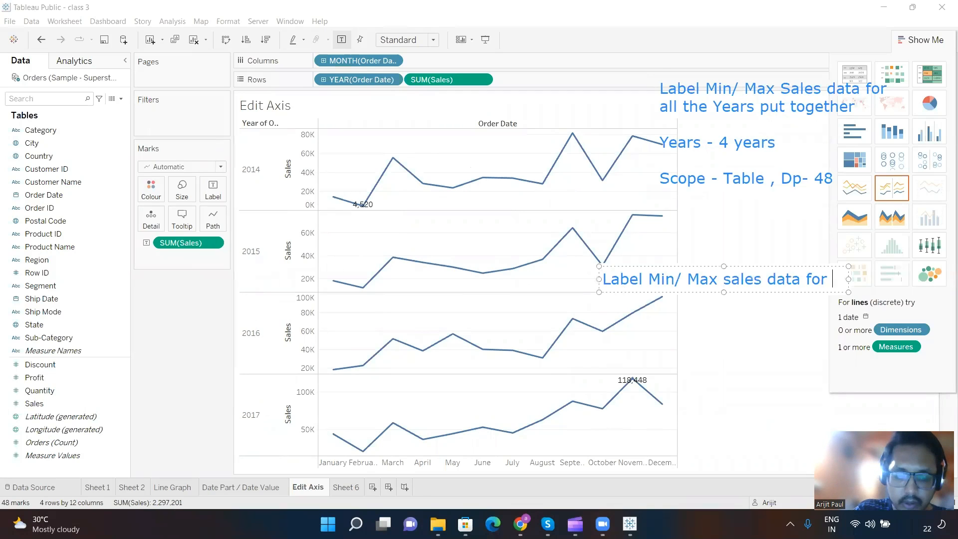
pyautogui.write('every year ')
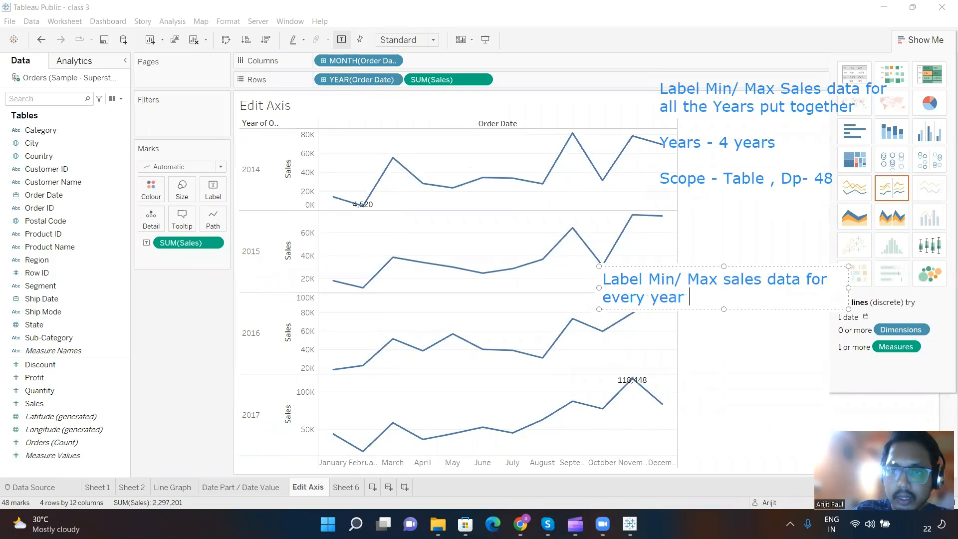
pyautogui.write('.')
# Step: Add the line "Scope - Pane , DP - 12" to the second note, leaving a blank line above it
pyautogui.press('Return')
pyautogui.press('Return')
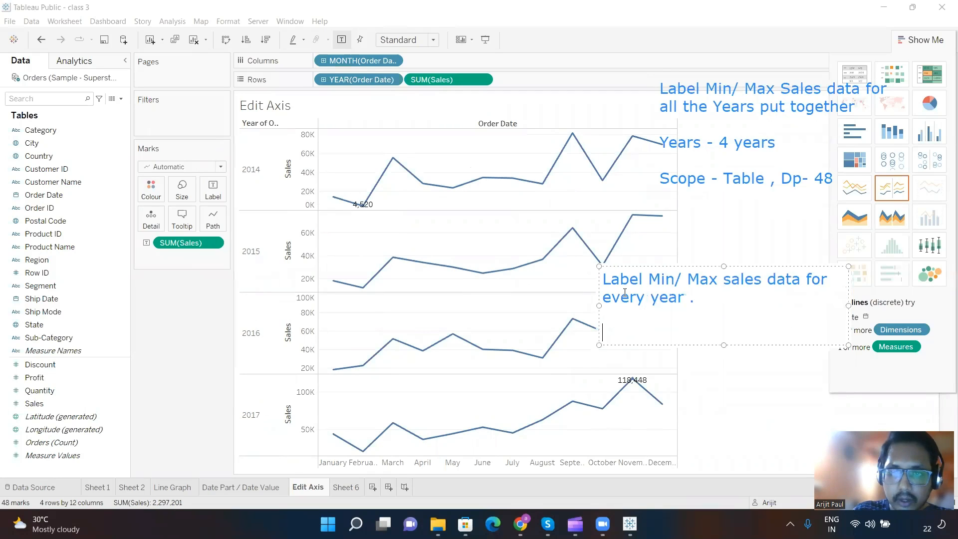
pyautogui.write('Scope ')
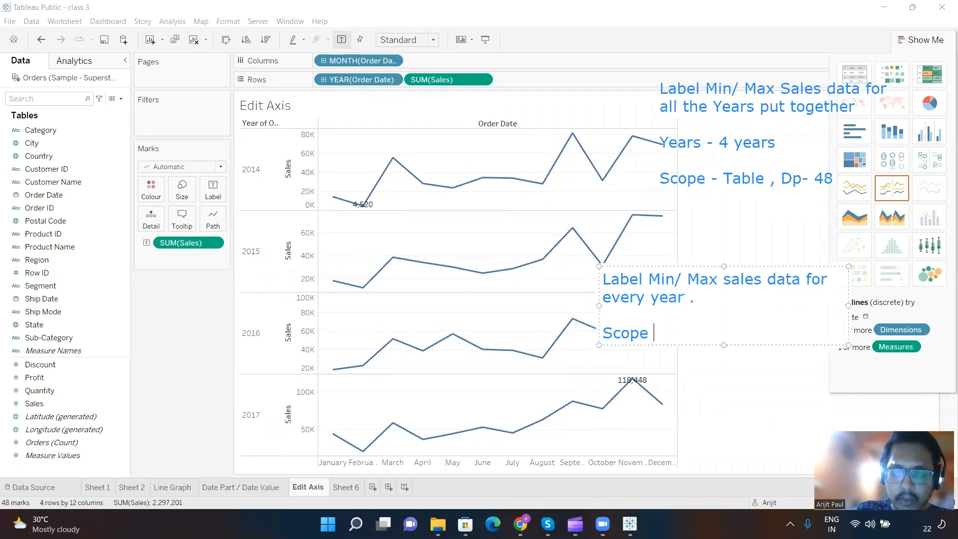
pyautogui.write('- 1')
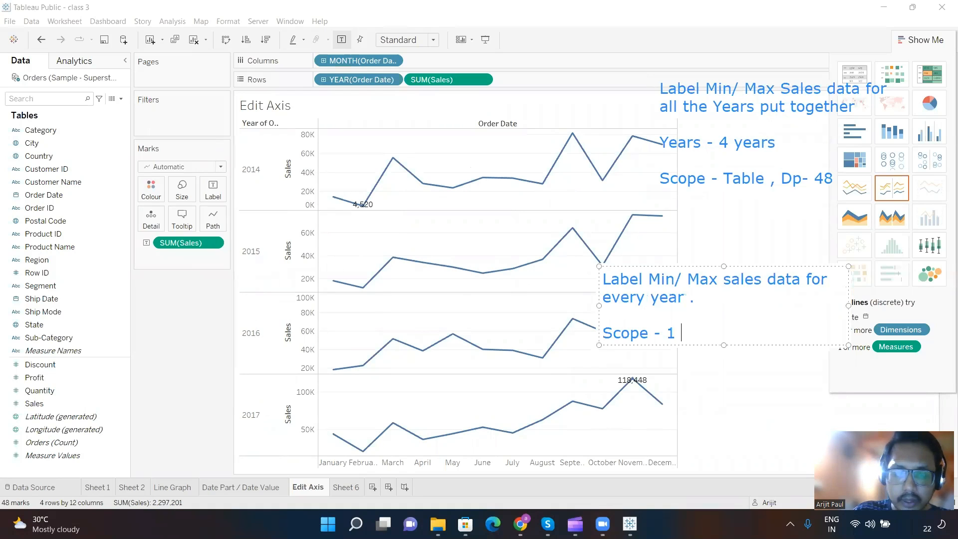
pyautogui.press('BackSpace')
pyautogui.press('BackSpace')
pyautogui.write('Pan')
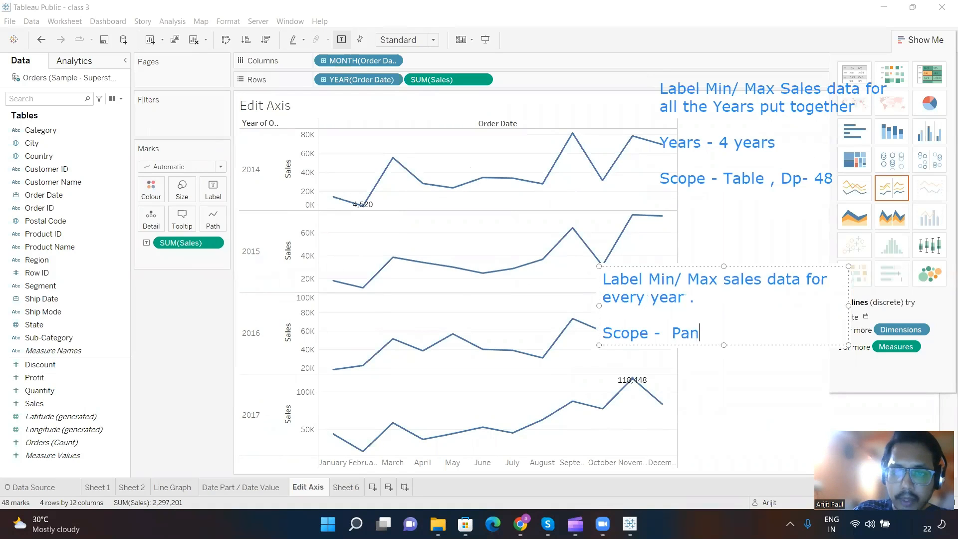
pyautogui.write('e , DP ')
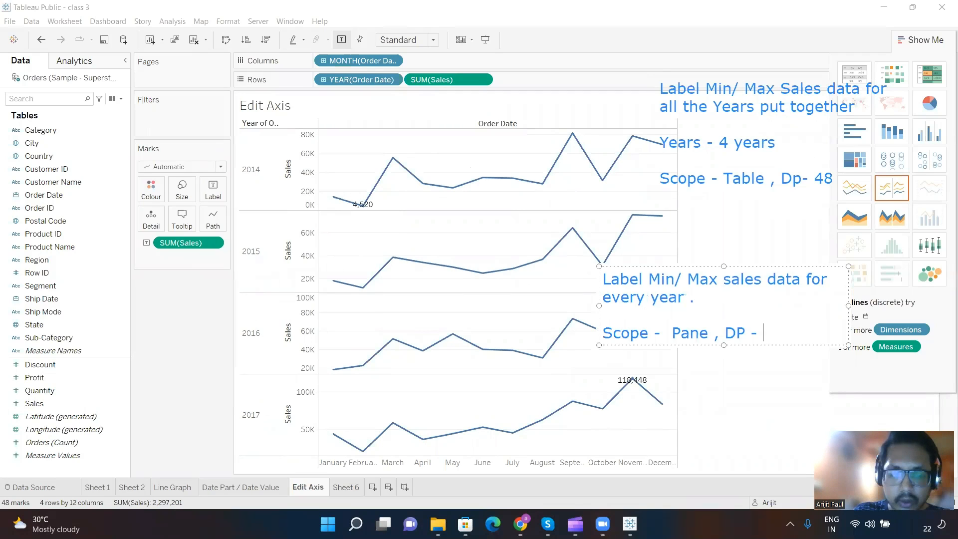
pyautogui.write('- 12')
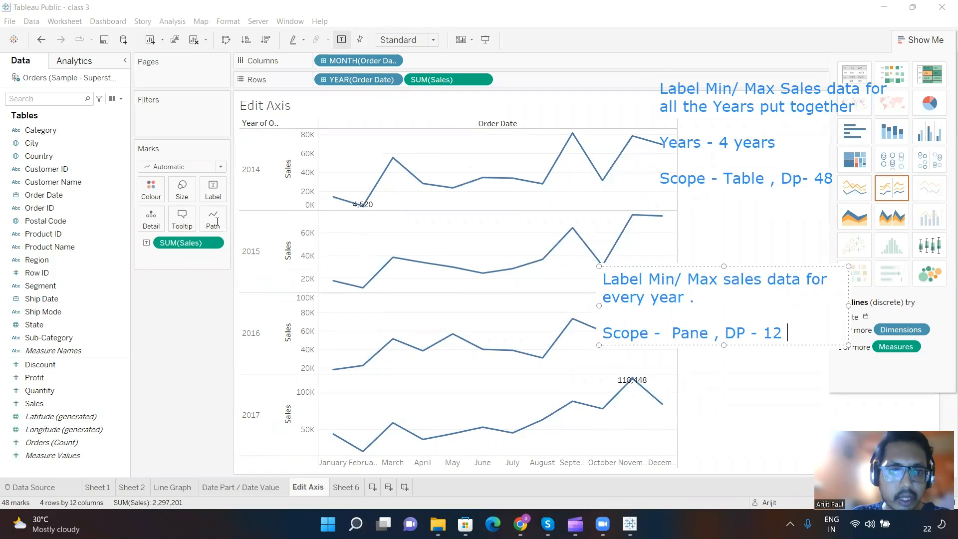
# Step: Change the scope of the minimum and maximum Sales labels to Pane
pyautogui.click(213, 190)
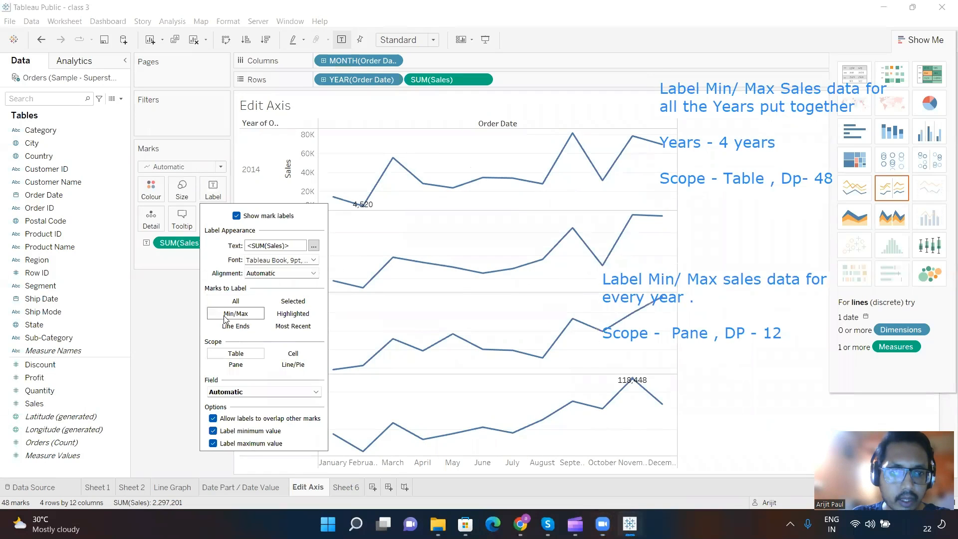
pyautogui.click(239, 366)
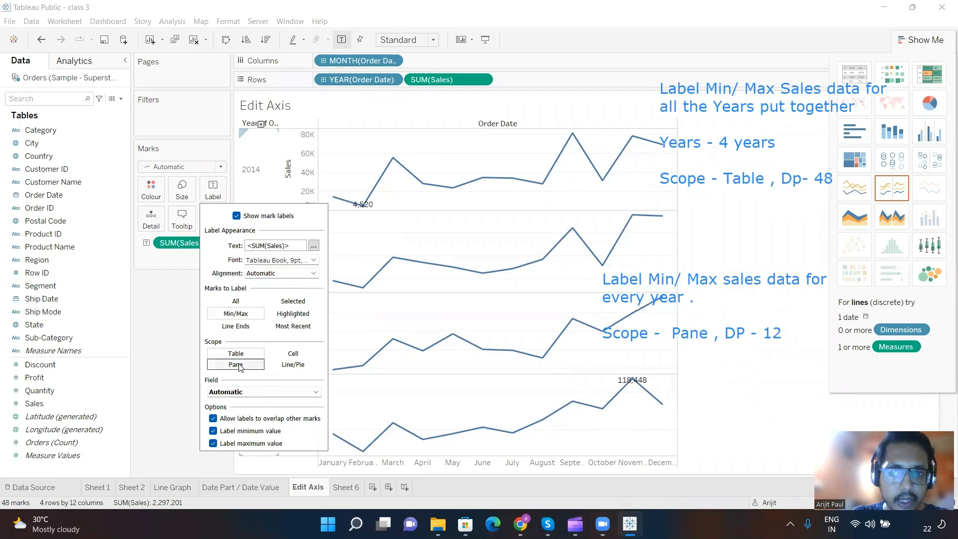